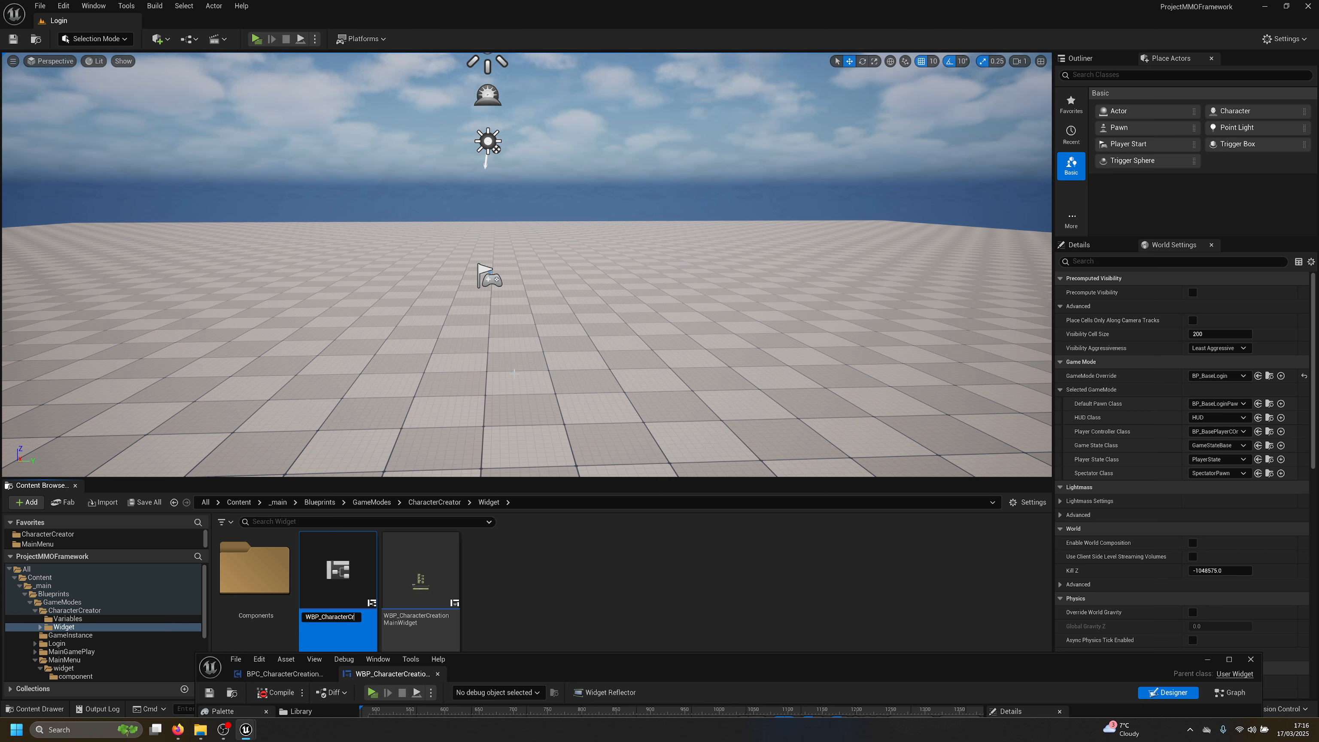
Name the new widget blueprint WBP_CharacterCreatin and open it in a maximized editor window
key(BackSpace)
key(BackSpace)
key(BackSpace)
text(in)
key(Return)
double_click(337, 572)
double_click(693, 659)
Add a Canvas Panel as the root of WBP_CharacterCreatin, following the hierarchy of WBP_CharacterCreationMainWidget
click(194, 22)
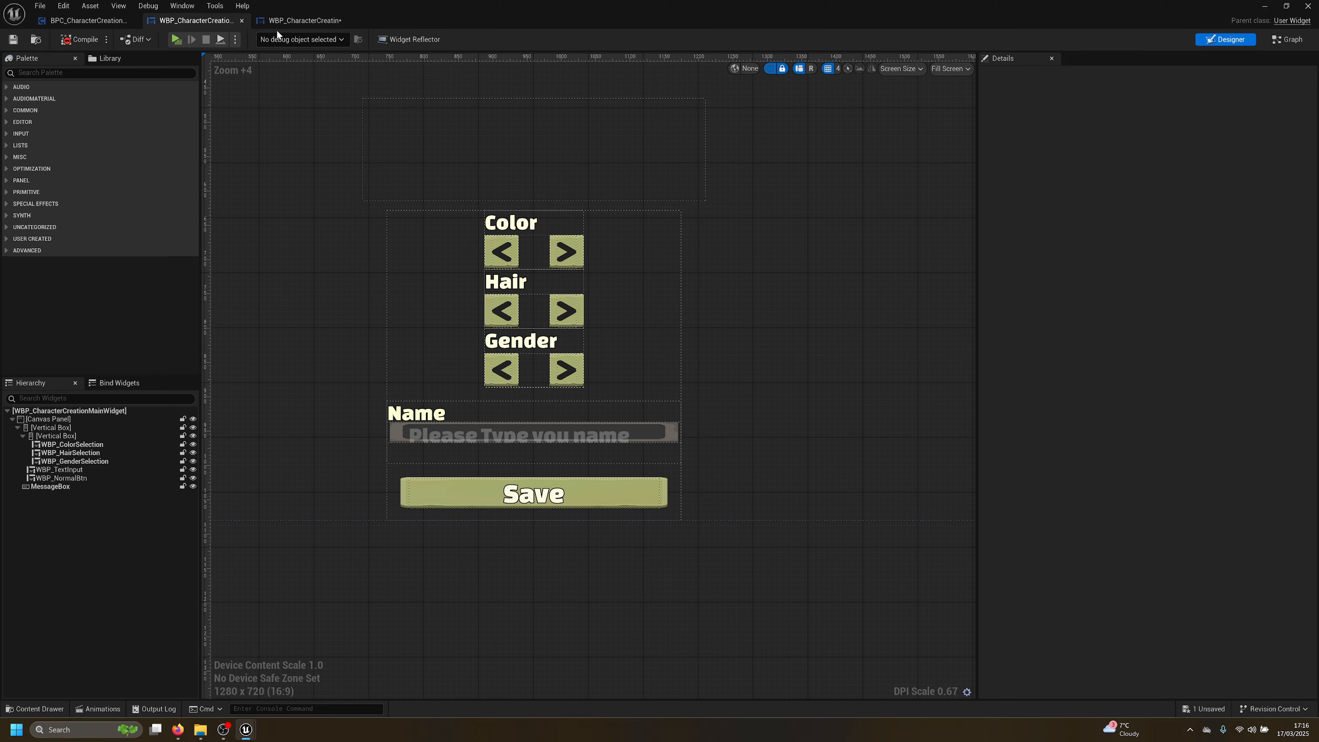
click(301, 20)
click(194, 20)
click(48, 419)
click(305, 20)
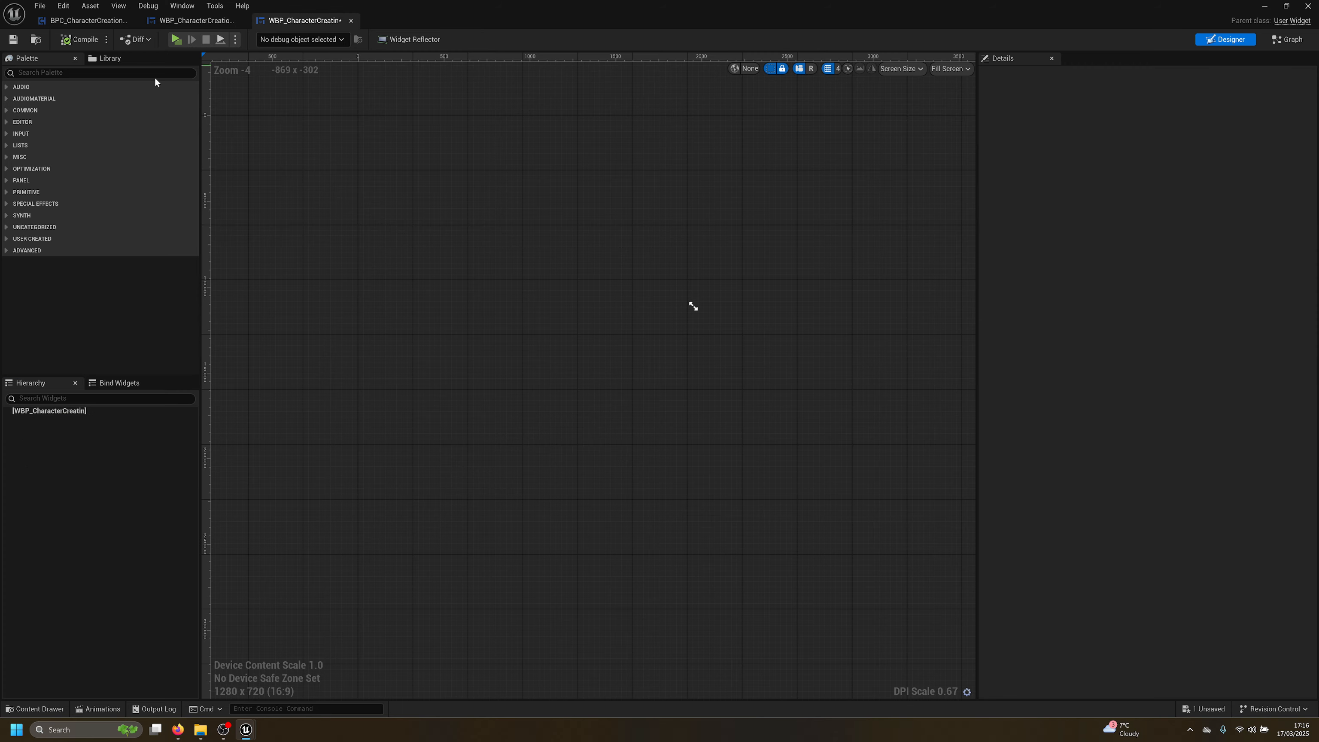
text(canv)
click(70, 99)
drag(514, 249, 506, 249)
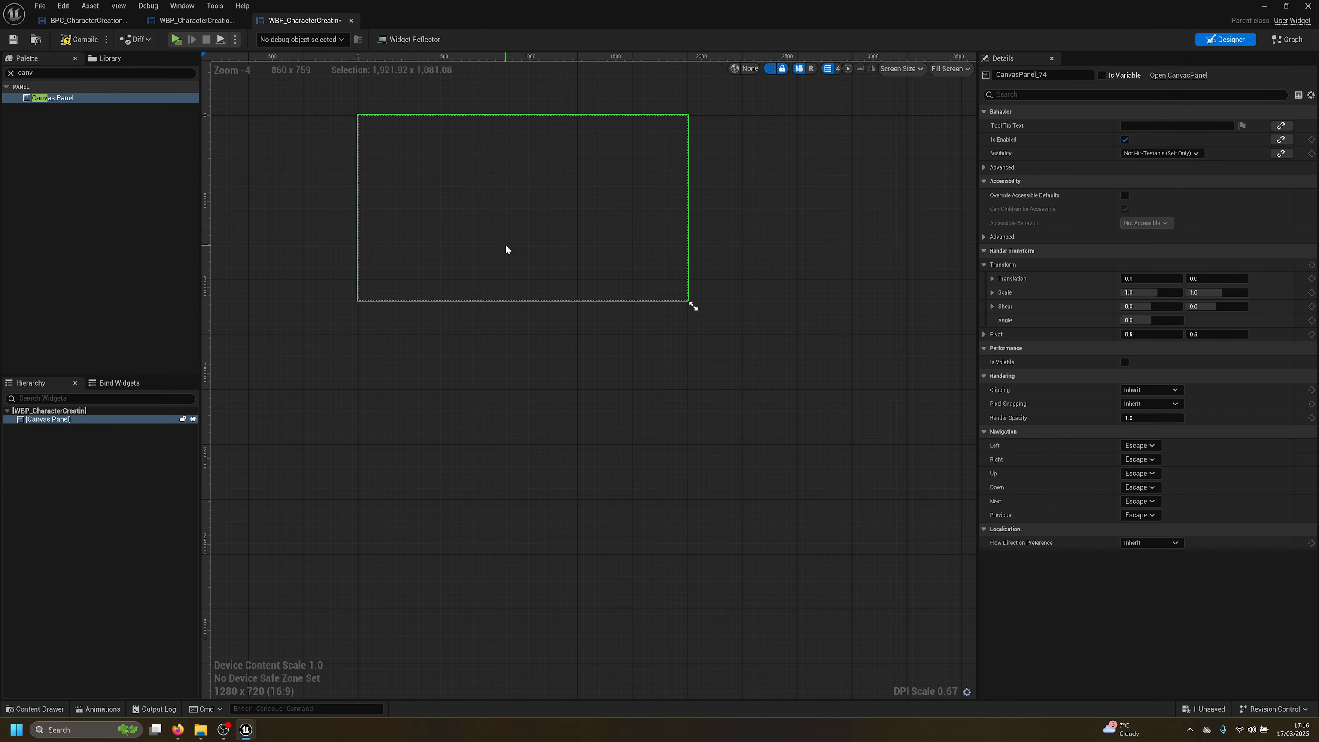
scroll(500, 287, up, 4)
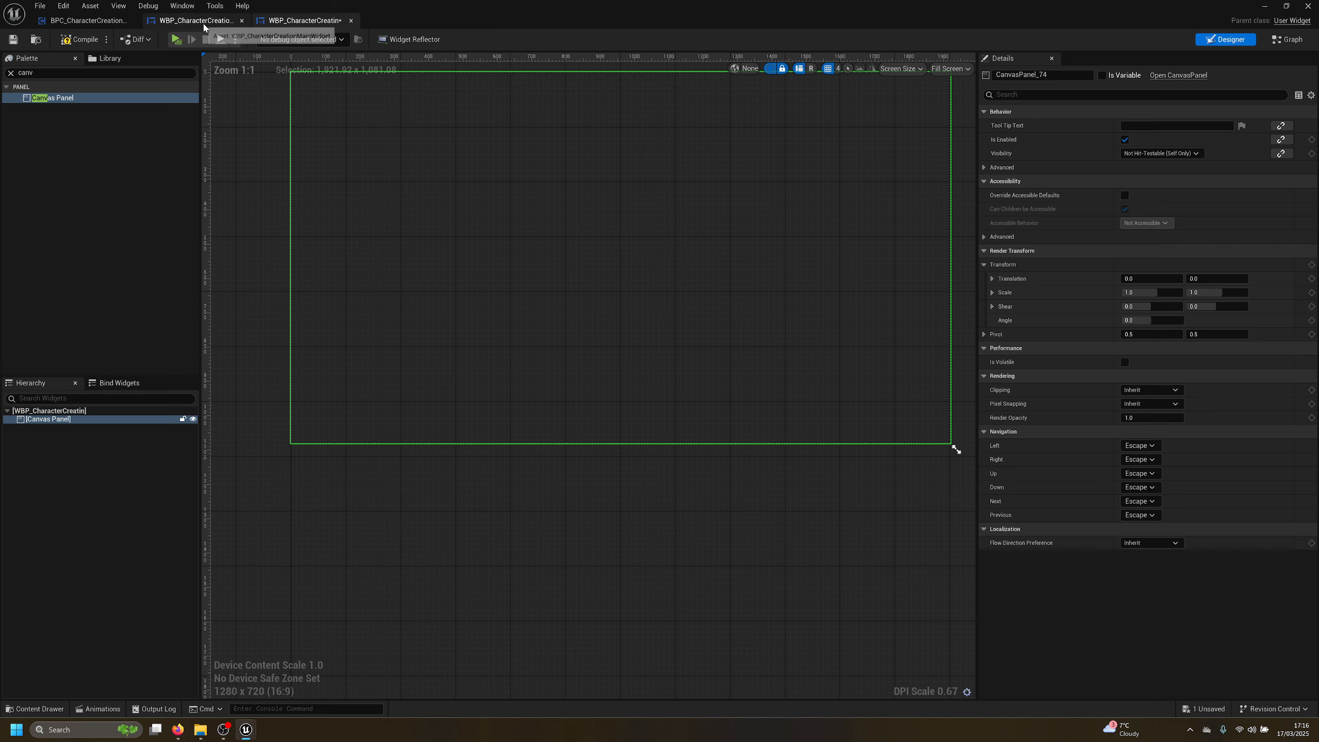
Add a Vertical Box inside the Canvas Panel of WBP_CharacterCreatin, mirroring the main widget's hierarchy
click(191, 20)
click(61, 427)
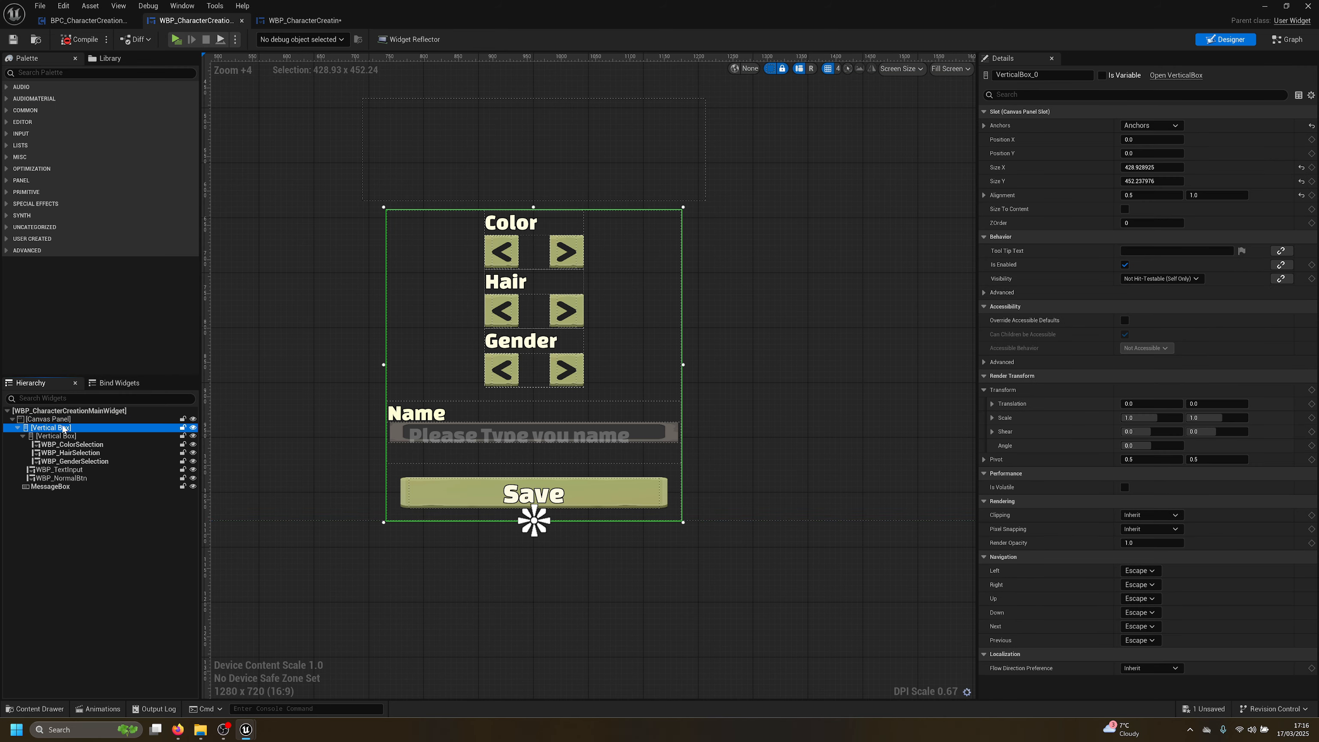
click(17, 428)
click(25, 437)
click(305, 20)
click(99, 72)
text(vert)
drag(50, 98, 61, 420)
click(84, 433)
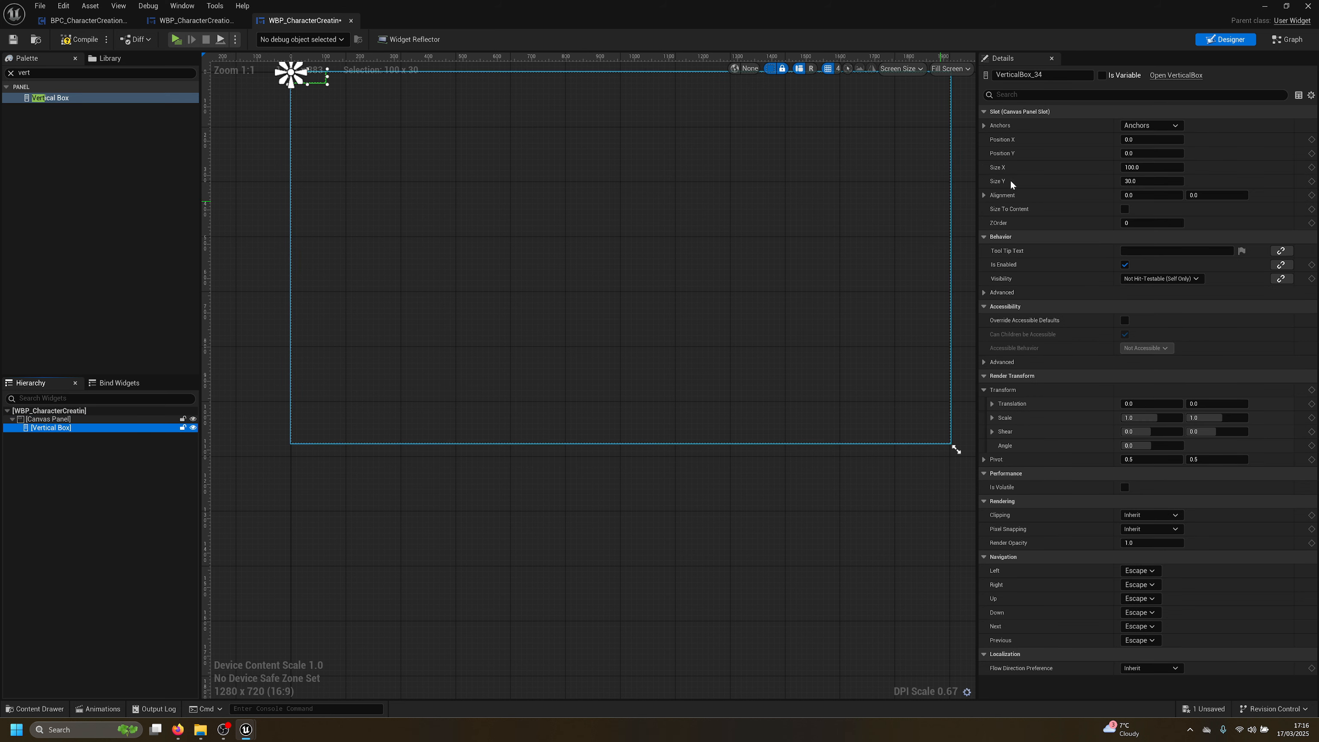
Anchor the Vertical Box to the bottom centre with position 0, 0 and alignment 0.5, 0.5, and save the widget
click(1151, 125)
click(1176, 221)
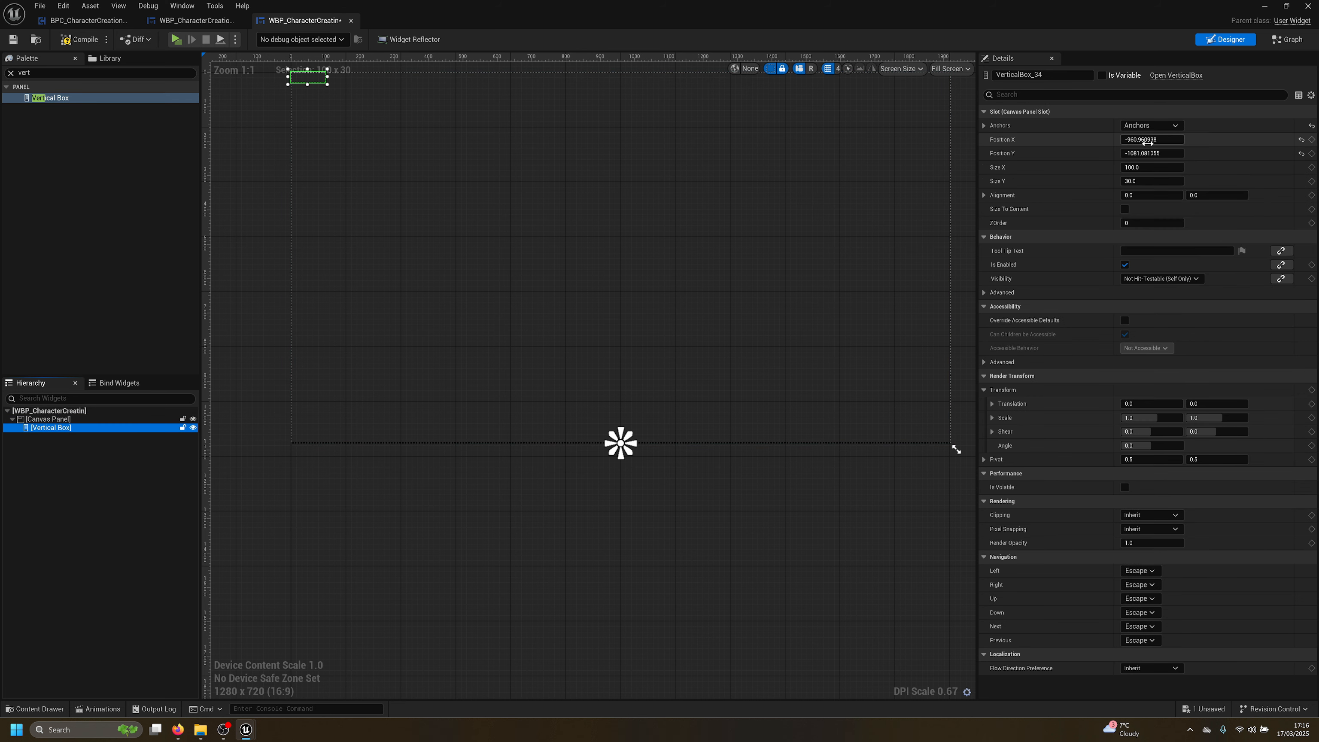
click(1148, 140)
text(0)
key(Tab)
text(0)
key(Tab)
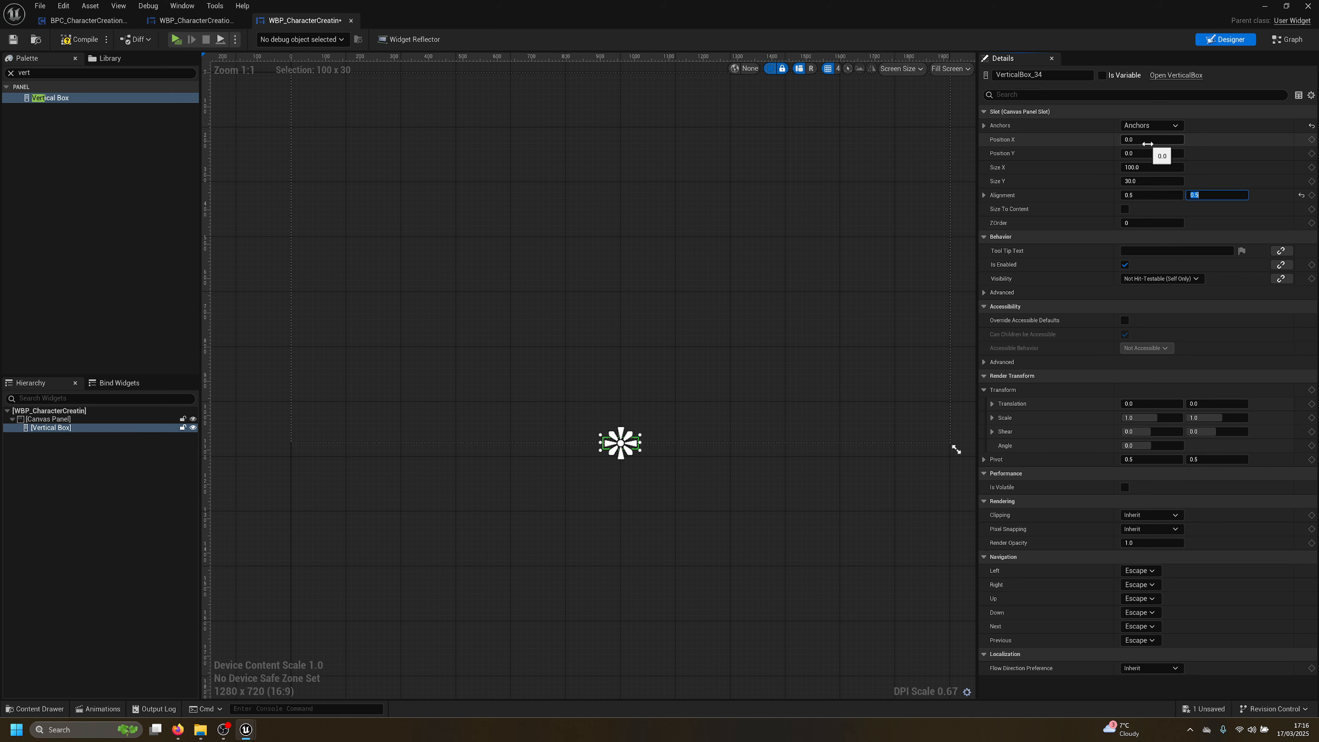
scroll(774, 392, up, 5)
key(ctrl+s)
Nest a second Vertical Box inside the first one, matching the container around the main widget's selection controls
click(196, 21)
click(72, 445)
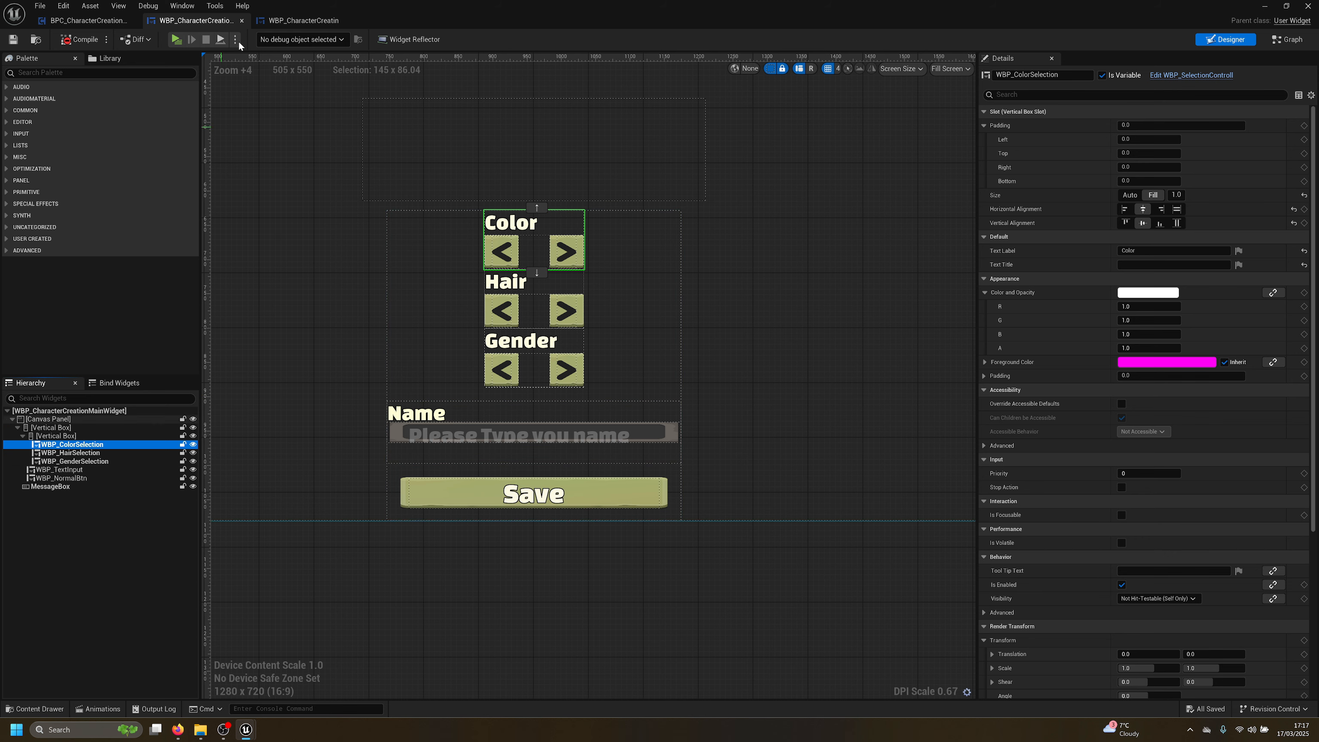
click(304, 21)
drag(50, 97, 62, 428)
scroll(511, 438, up, 5)
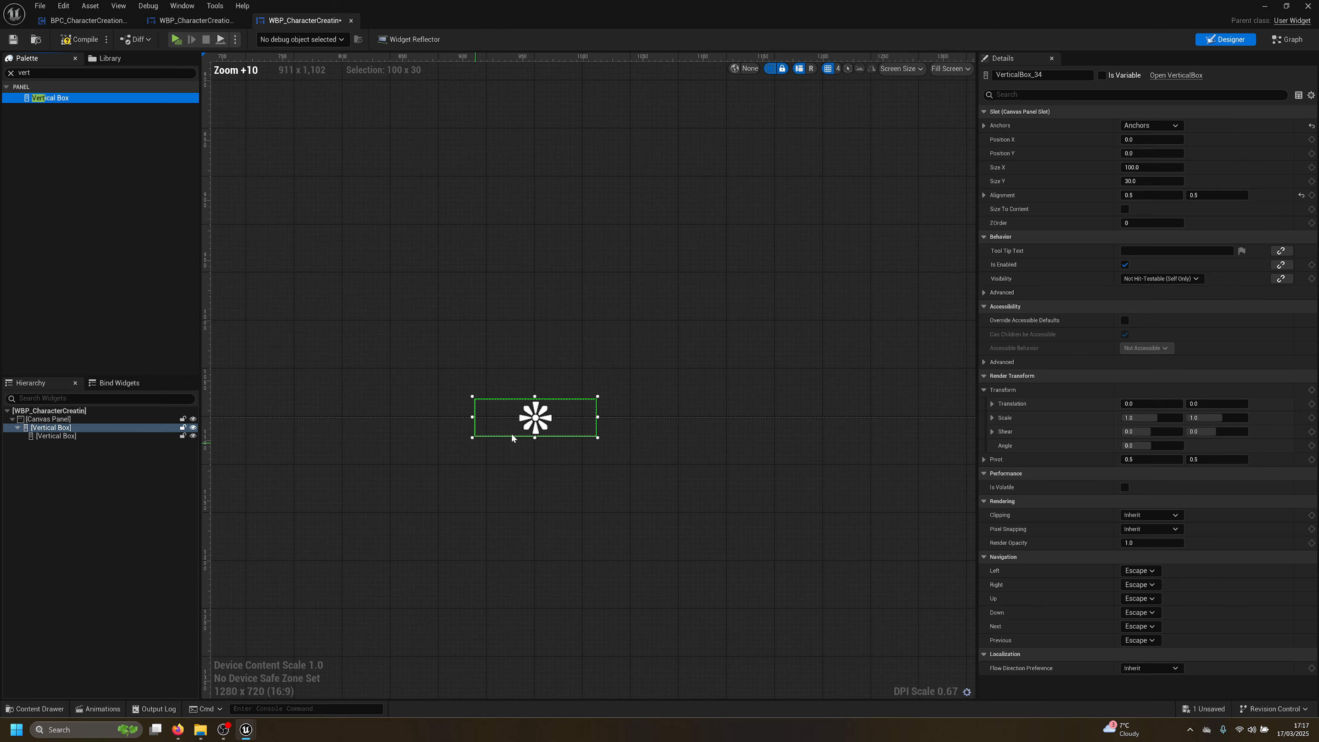
click(70, 435)
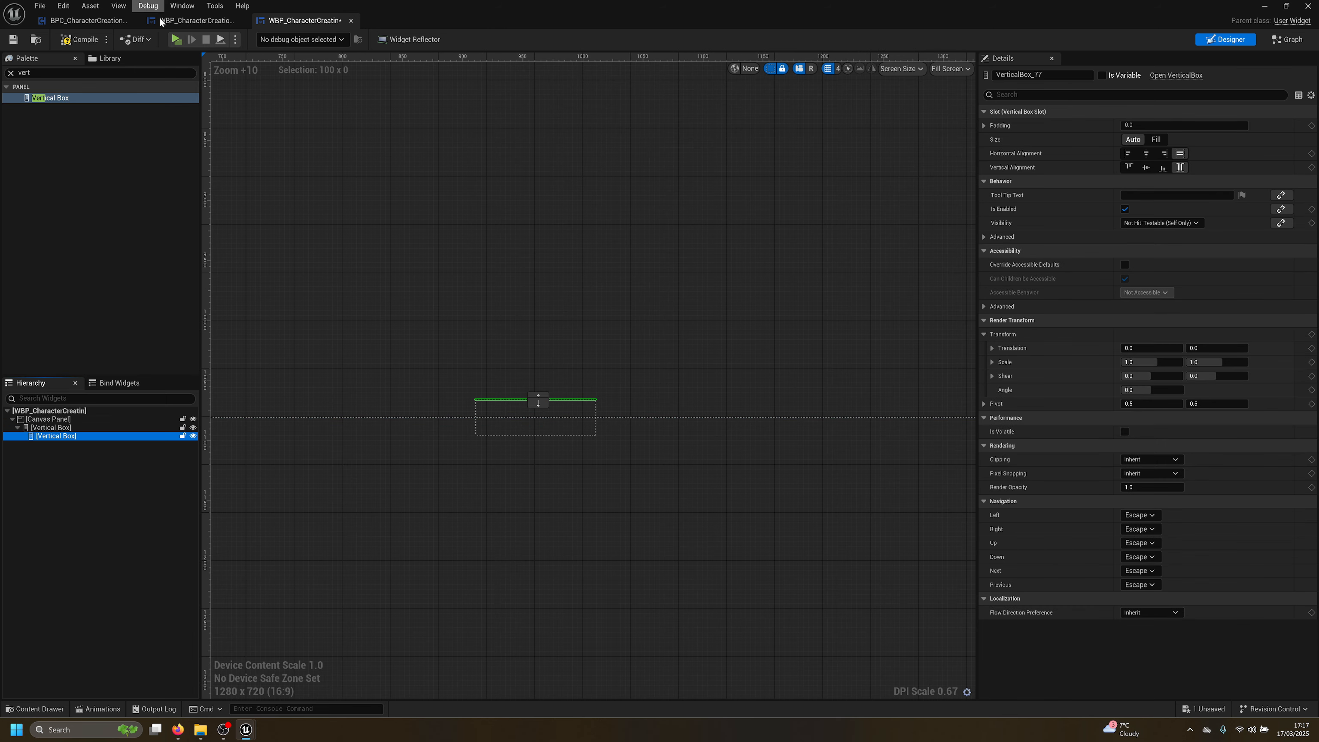
Open the WBP_SelectionControll widget behind WBP_ColorSelection as a reference, and nest a third Vertical Box inside the second in WBP_CharacterCreatin
click(192, 20)
right_click(42, 445)
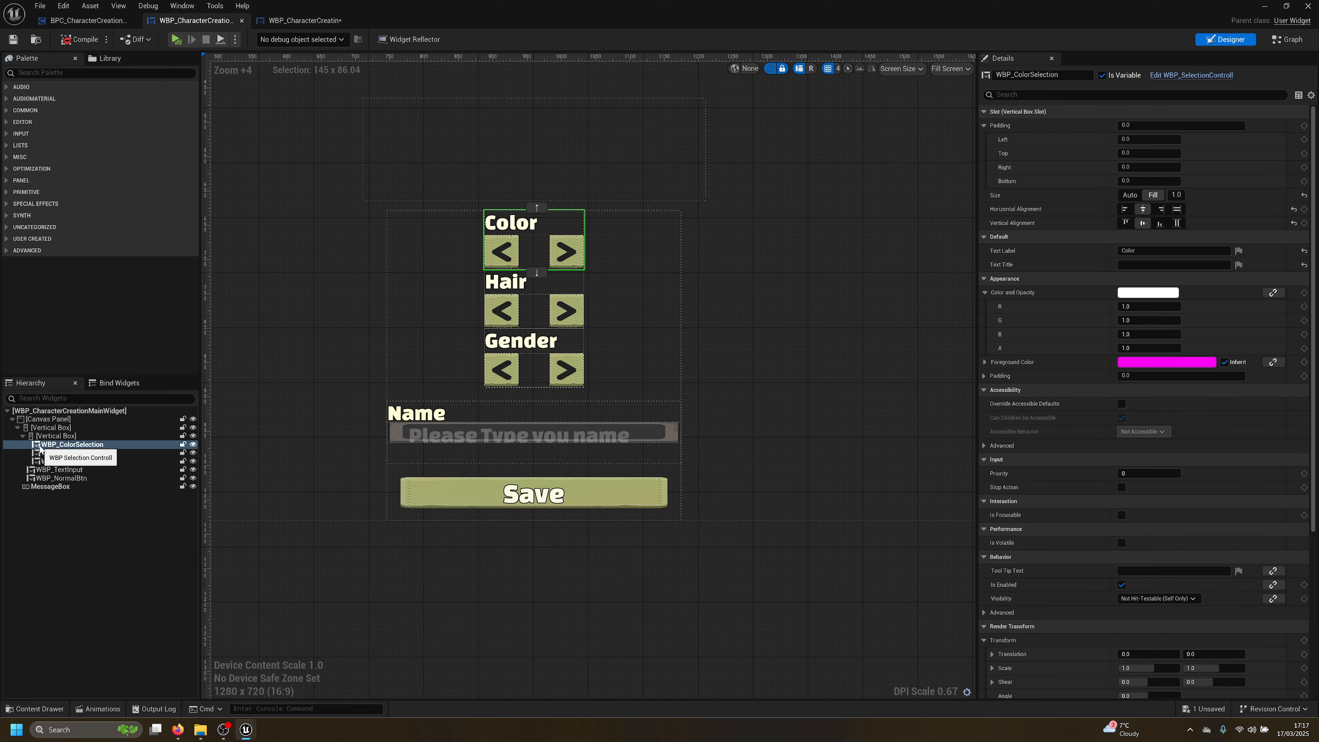
click(87, 557)
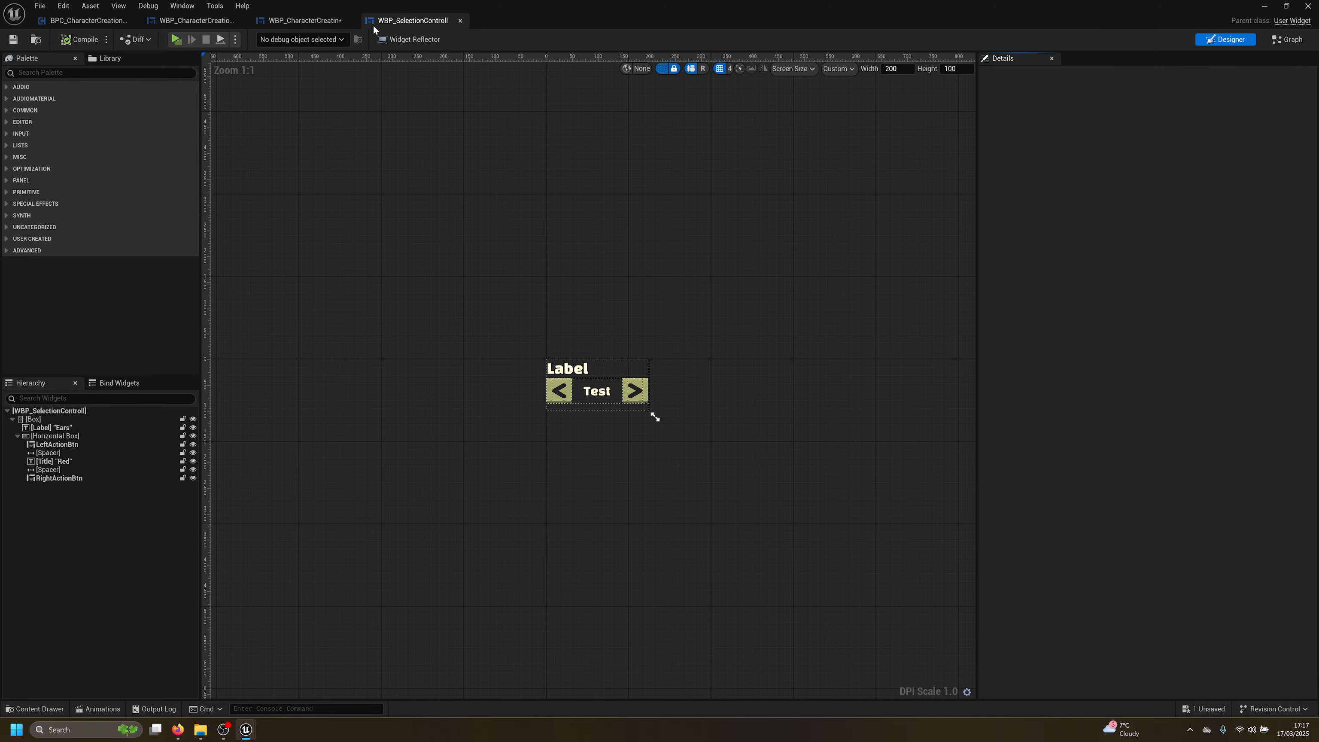
drag(373, 23, 283, 25)
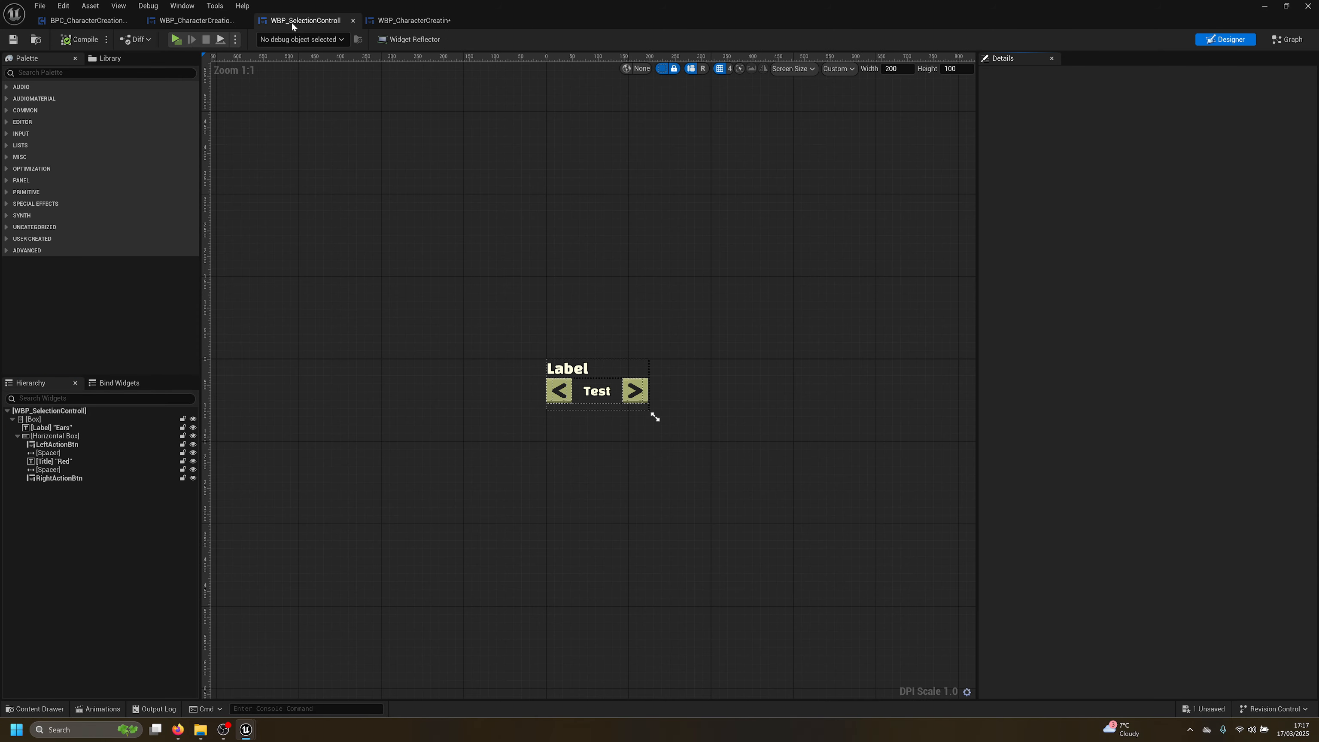
click(413, 20)
scroll(531, 418, up, 1)
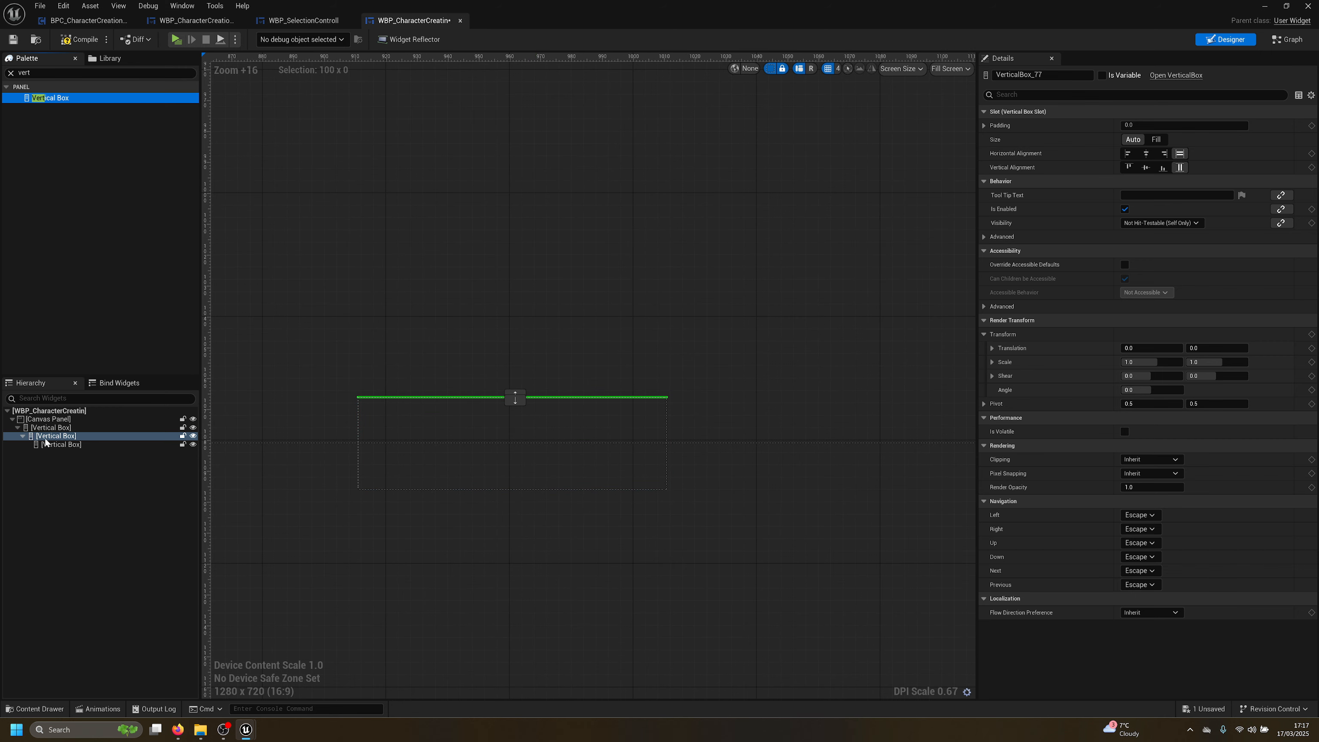
Add a Text widget to the innermost Vertical Box as the counterpart of the label in WBP_SelectionControll
click(322, 22)
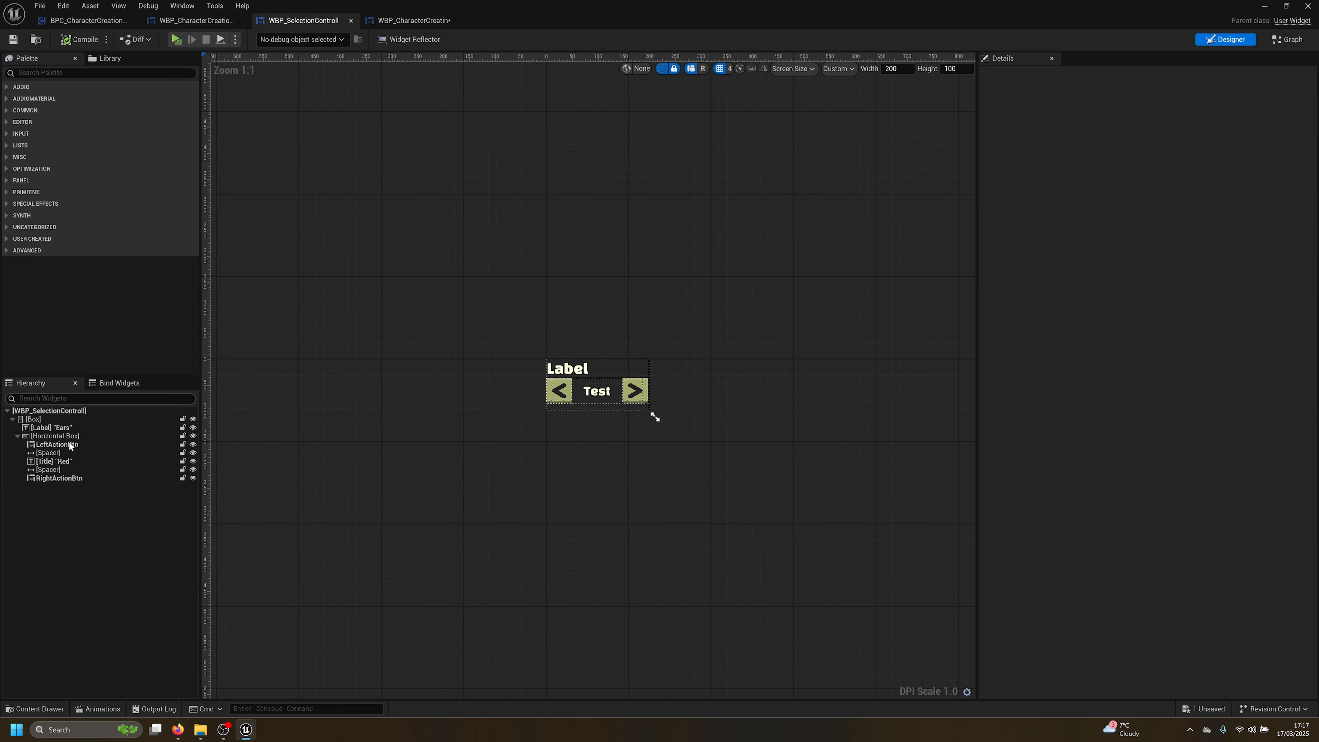
click(413, 20)
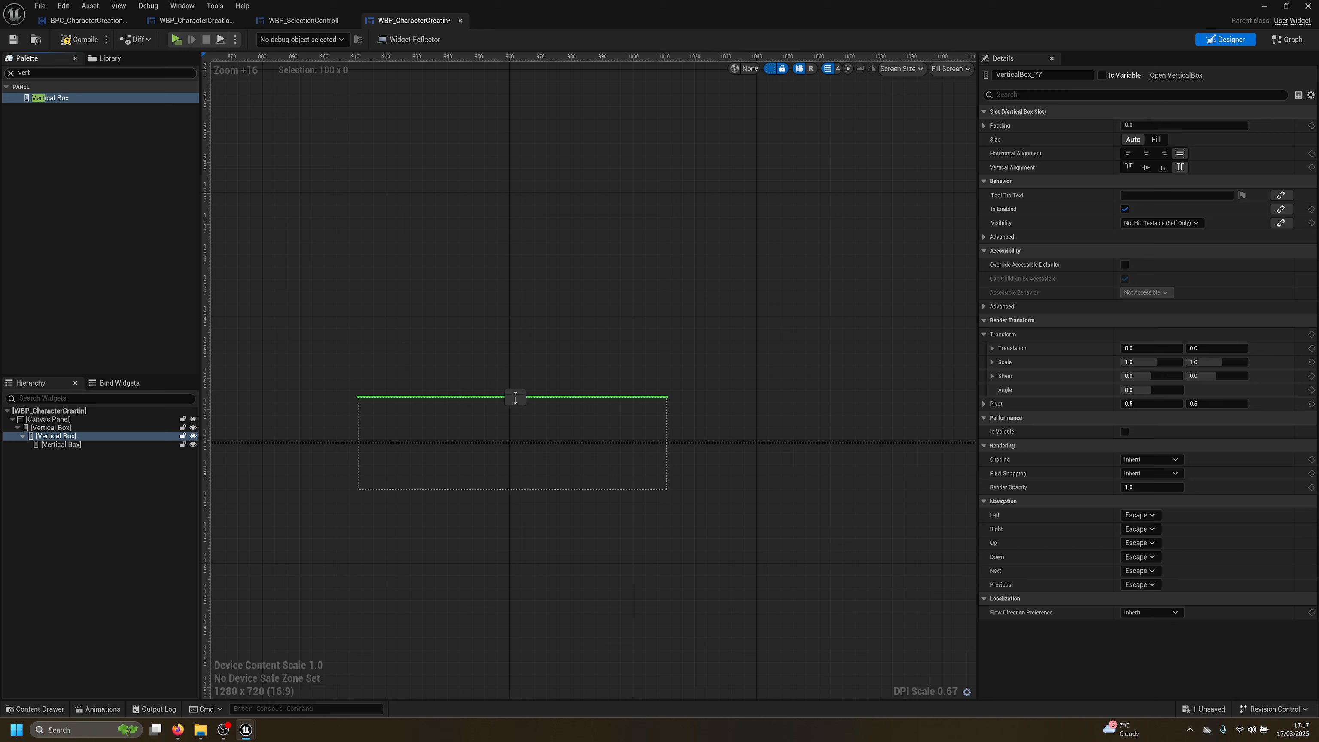
text(lab)
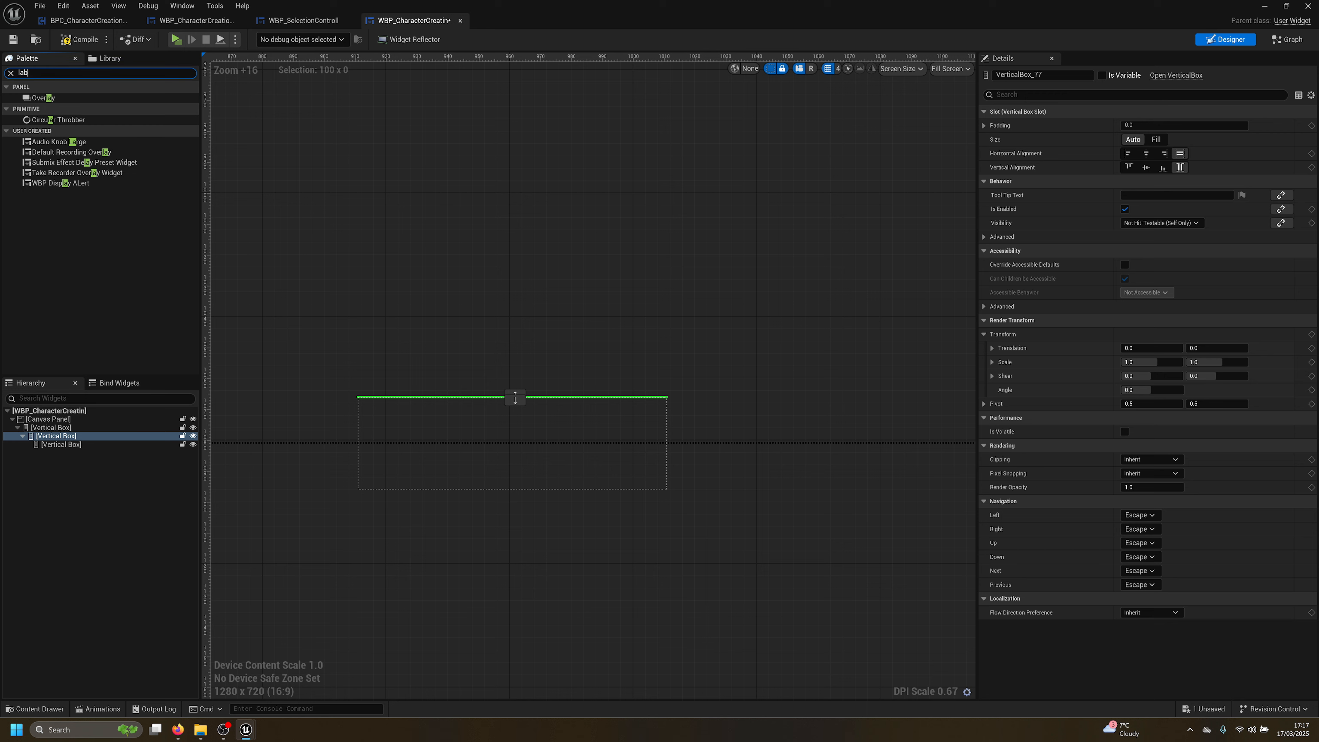
text(tex)
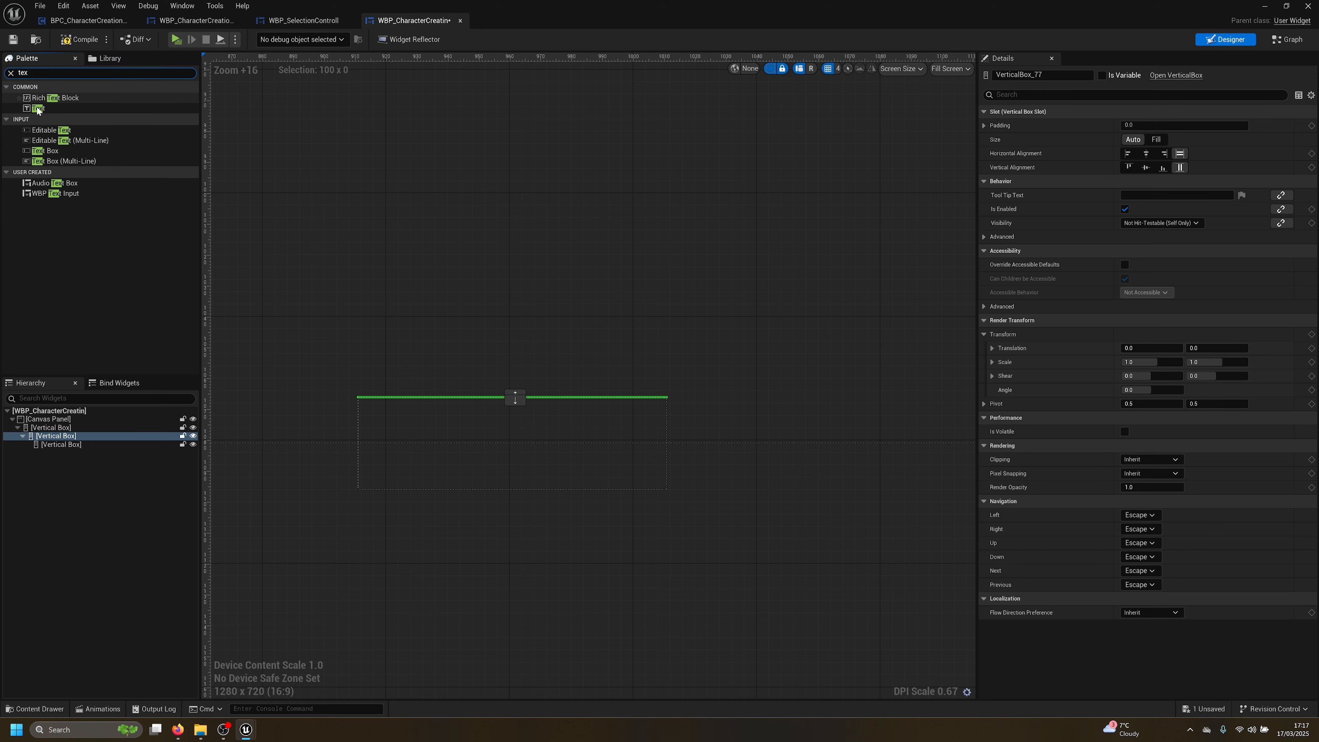
drag(37, 108, 65, 448)
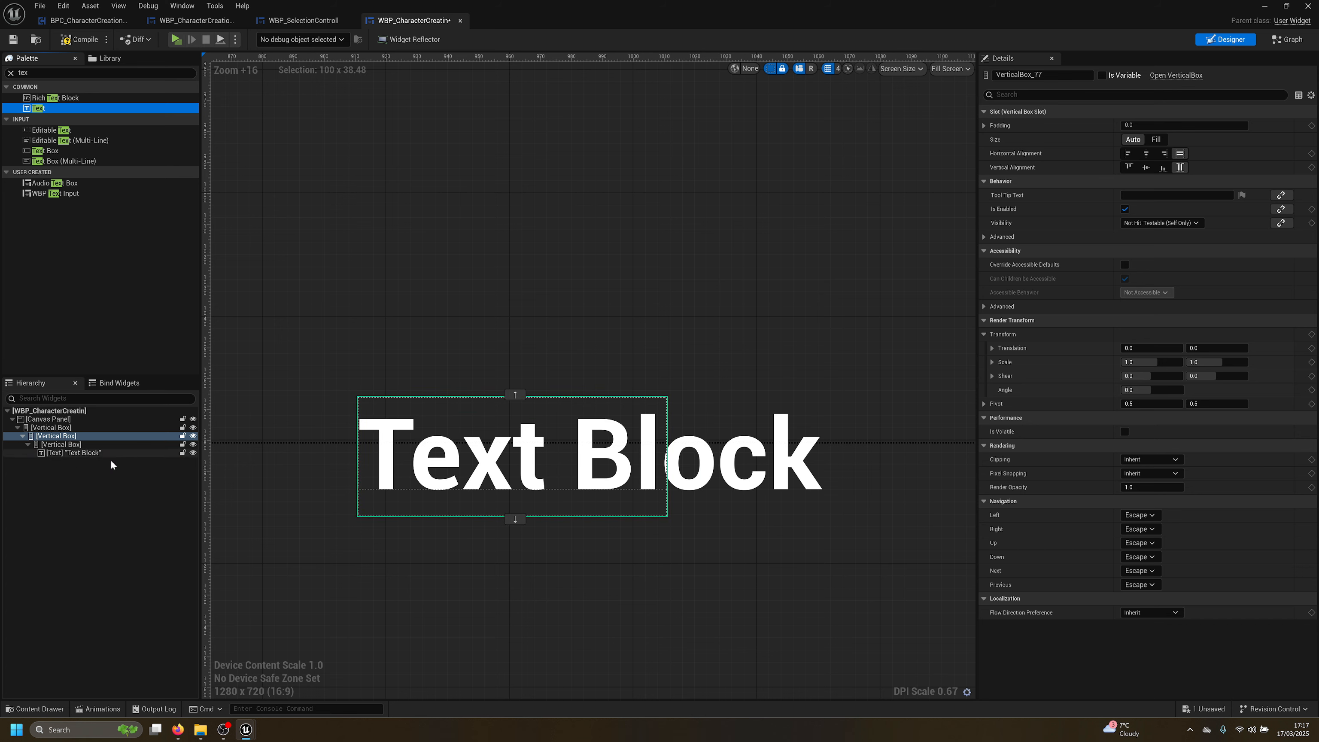
Add a Horizontal Box below the text in the innermost Vertical Box, as in WBP_SelectionControll
click(304, 21)
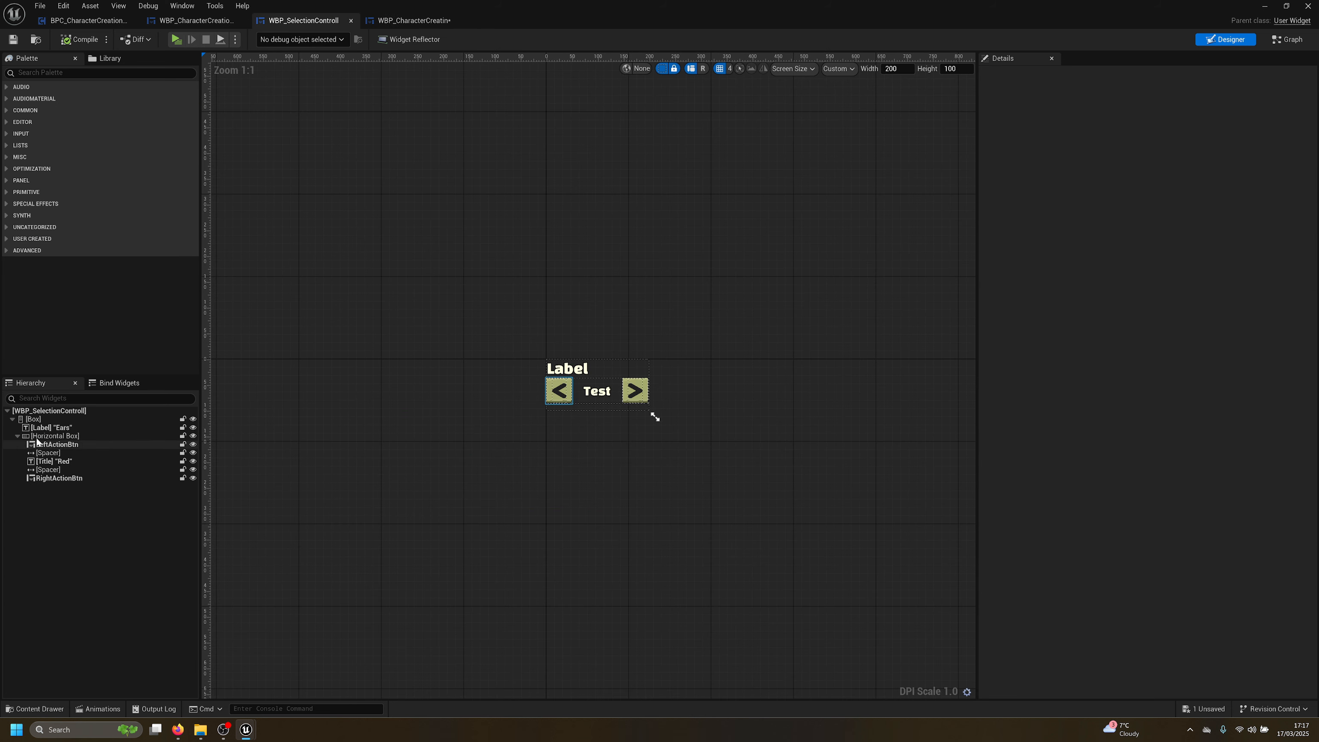
click(413, 20)
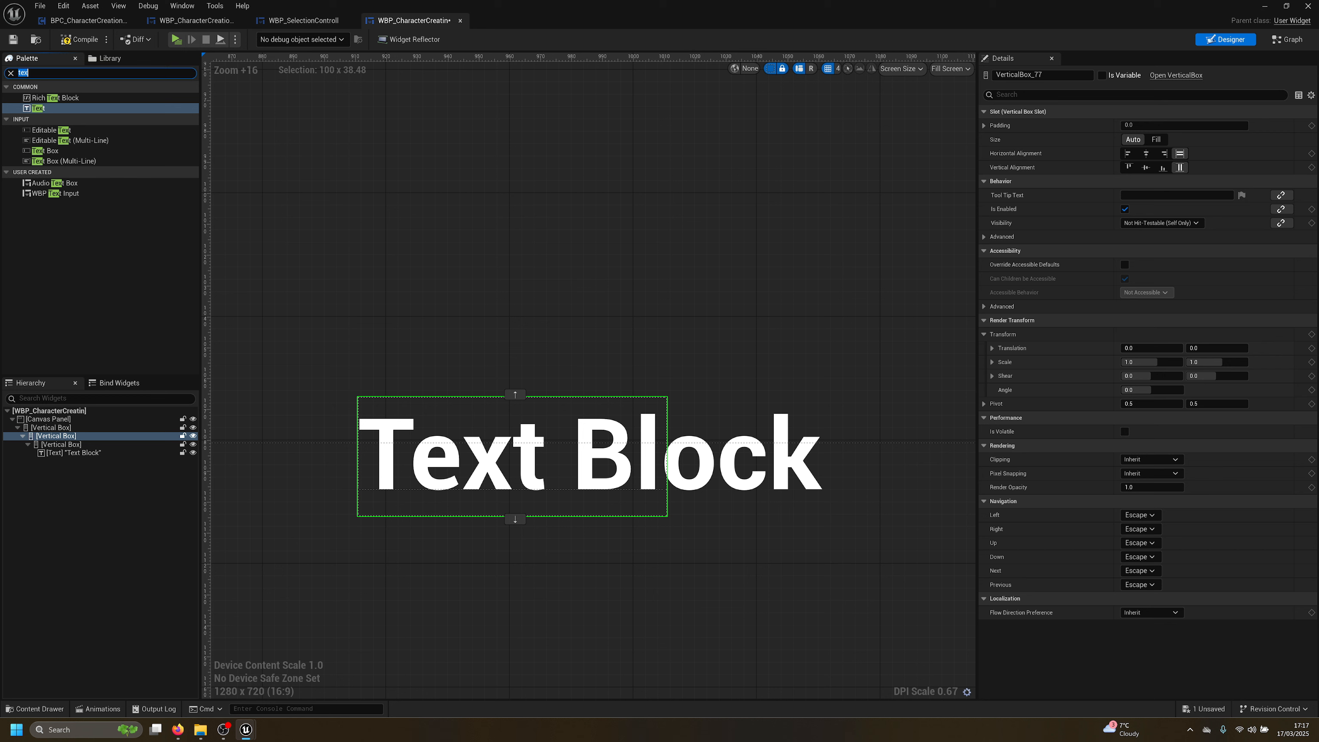
text(hor)
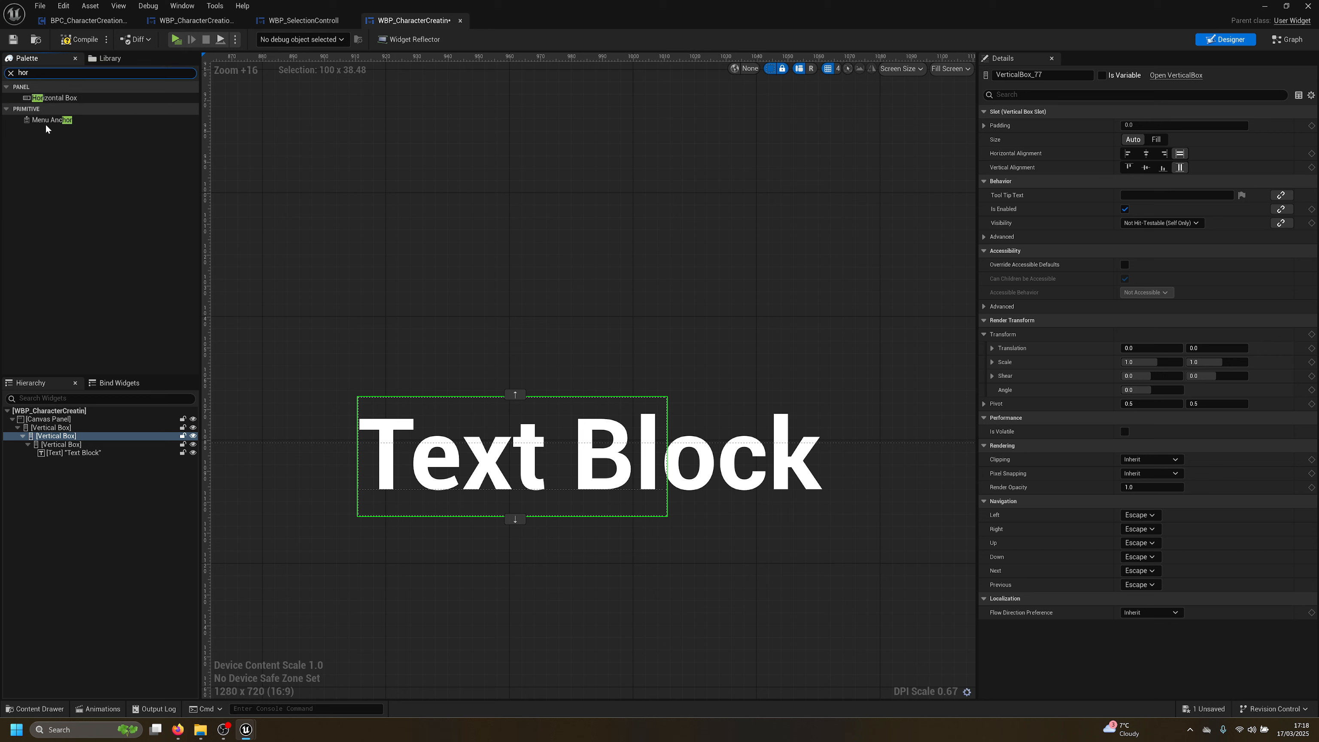
drag(52, 98, 61, 450)
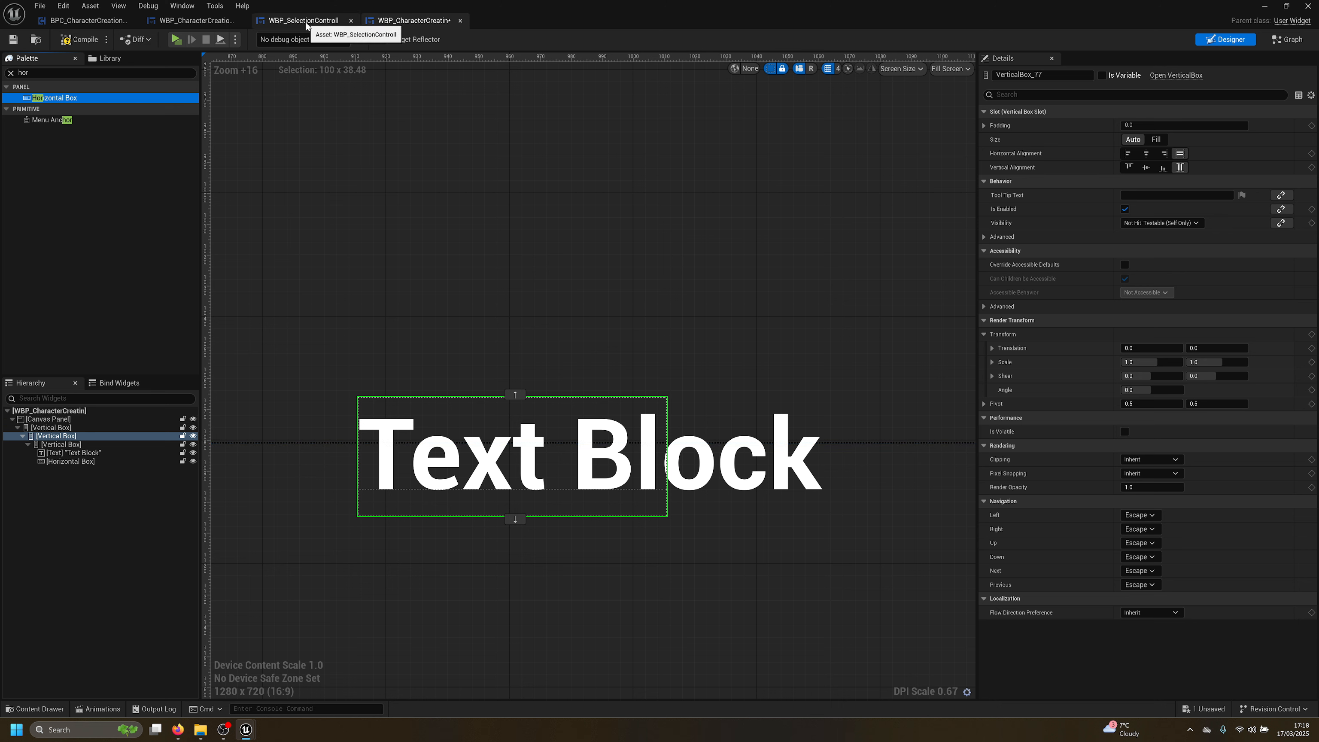
Add a Button inside the Horizontal Box
click(78, 72)
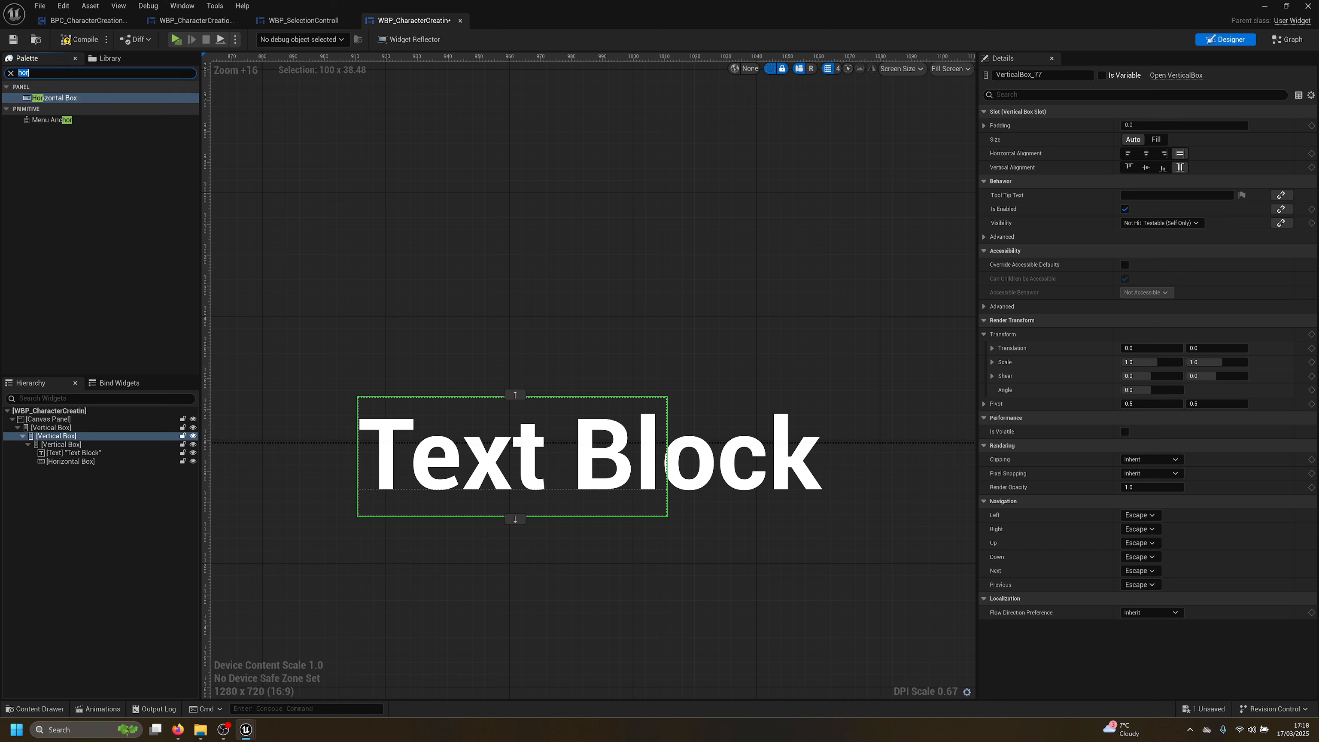
text(bu)
drag(41, 119, 75, 467)
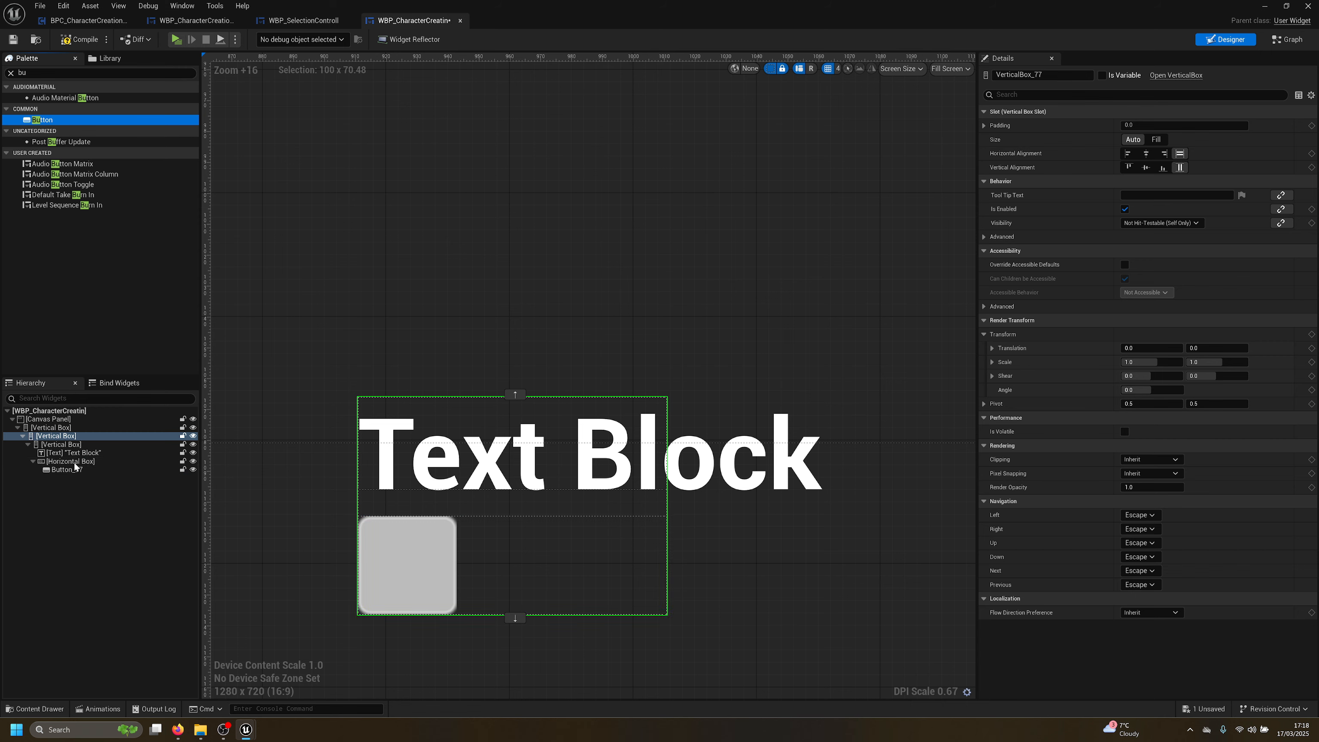
Copy the label text block into the Horizontal Box to serve as the title next to the button
click(275, 25)
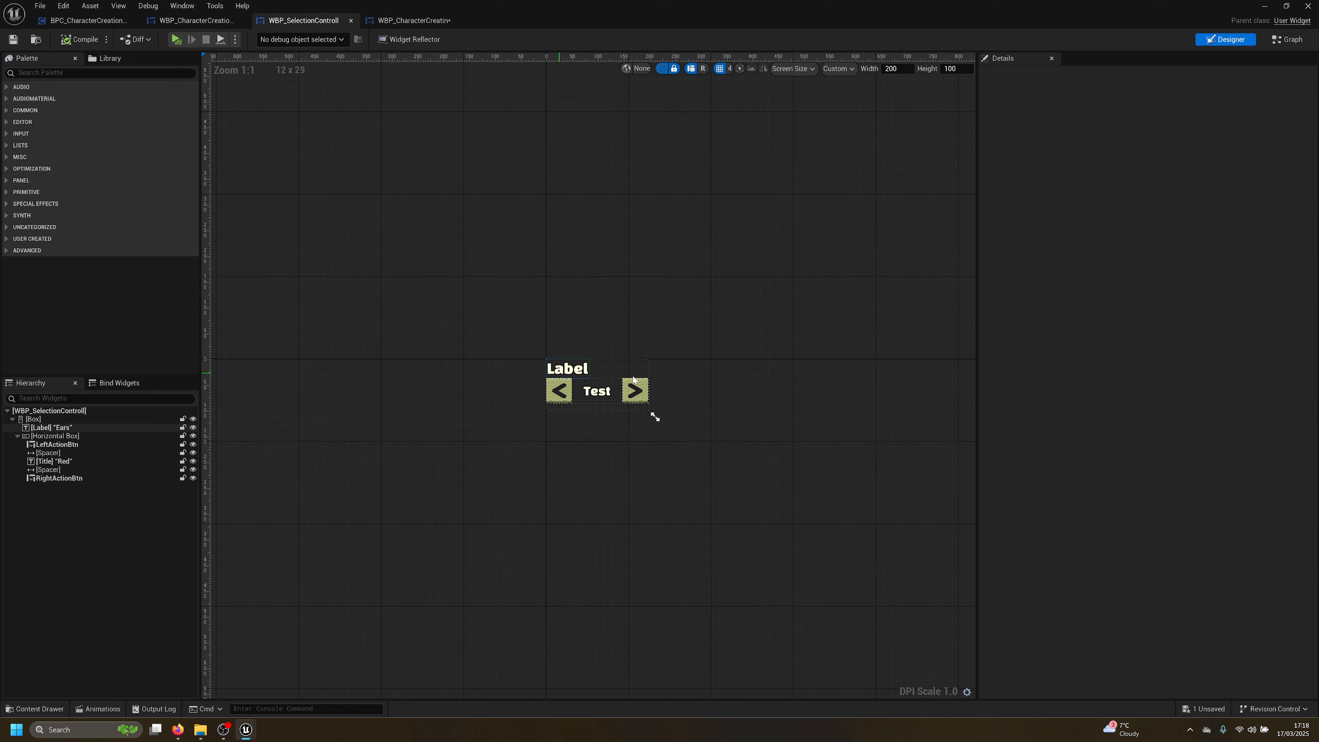
click(411, 23)
click(71, 454)
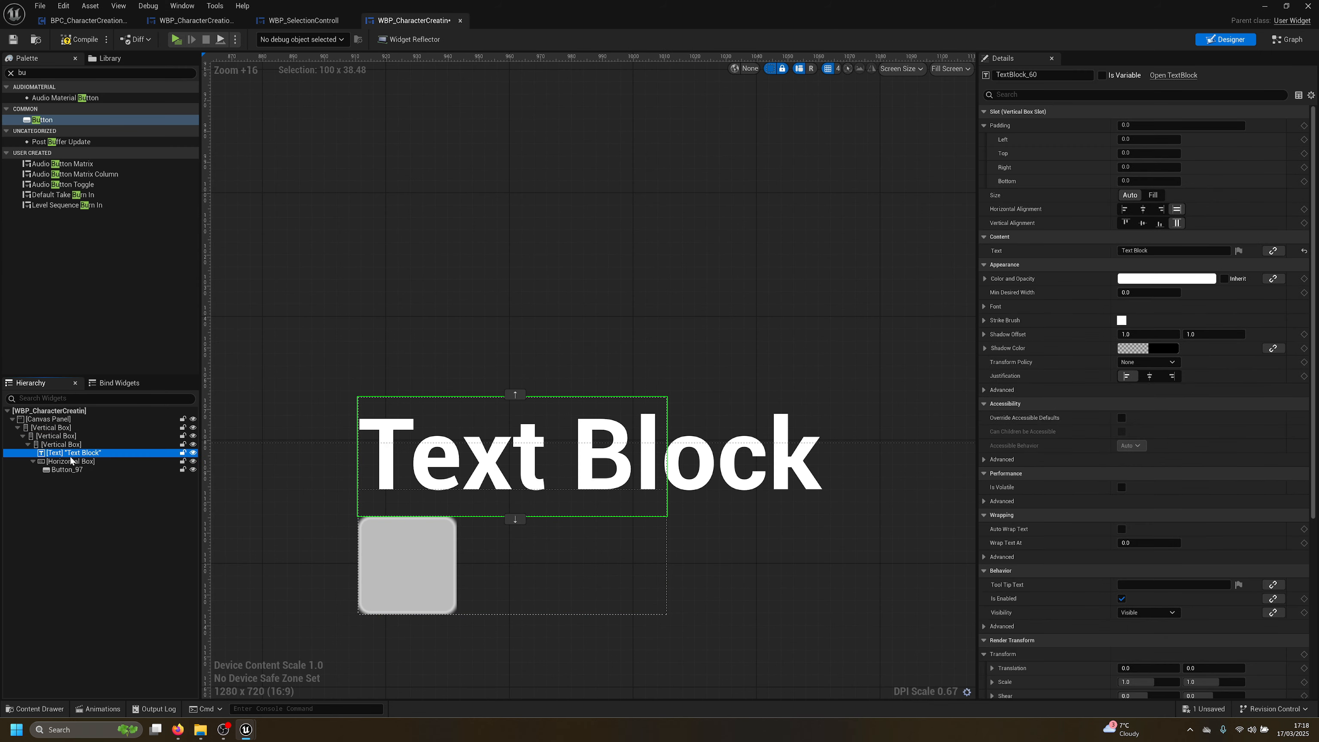
key(ctrl+c)
click(68, 461)
key(ctrl+v)
Duplicate the button in the Horizontal Box and move the text block between the two buttons
click(66, 469)
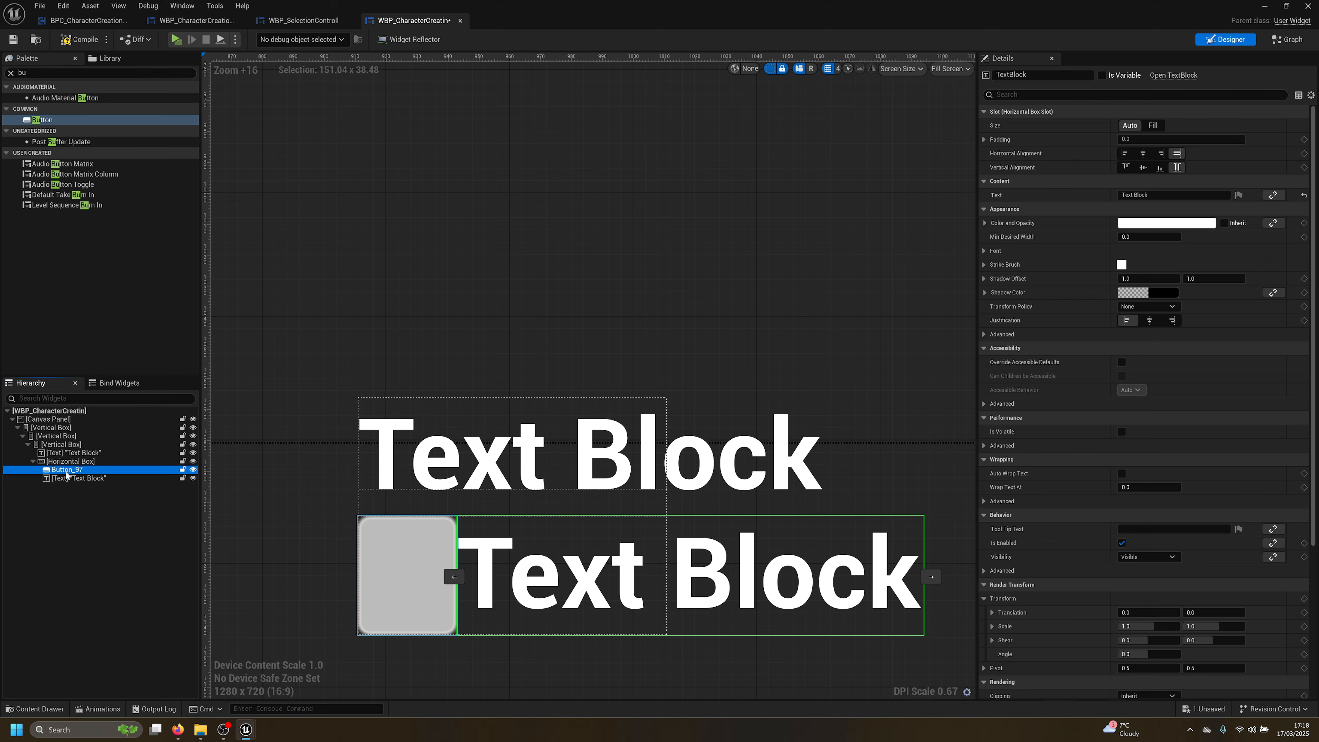
key(ctrl+d)
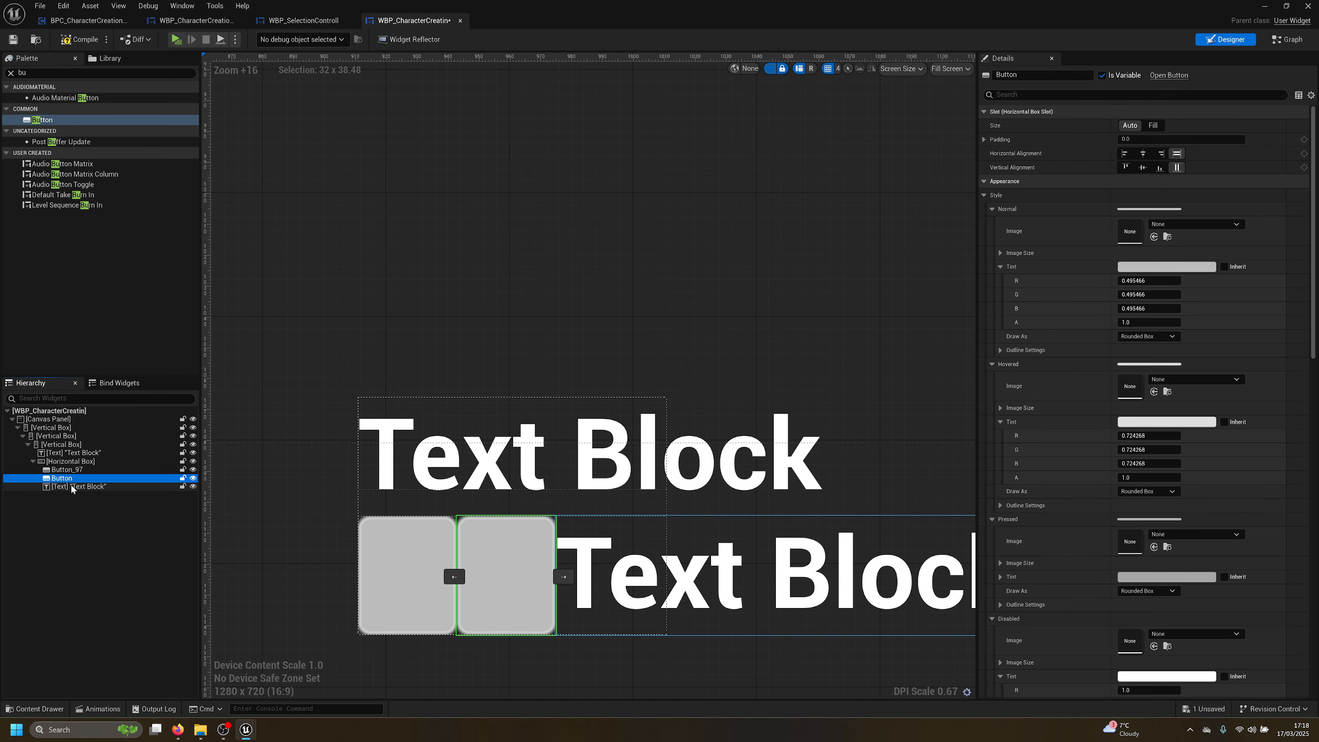
click(74, 486)
drag(74, 486, 78, 476)
scroll(551, 457, down, 10)
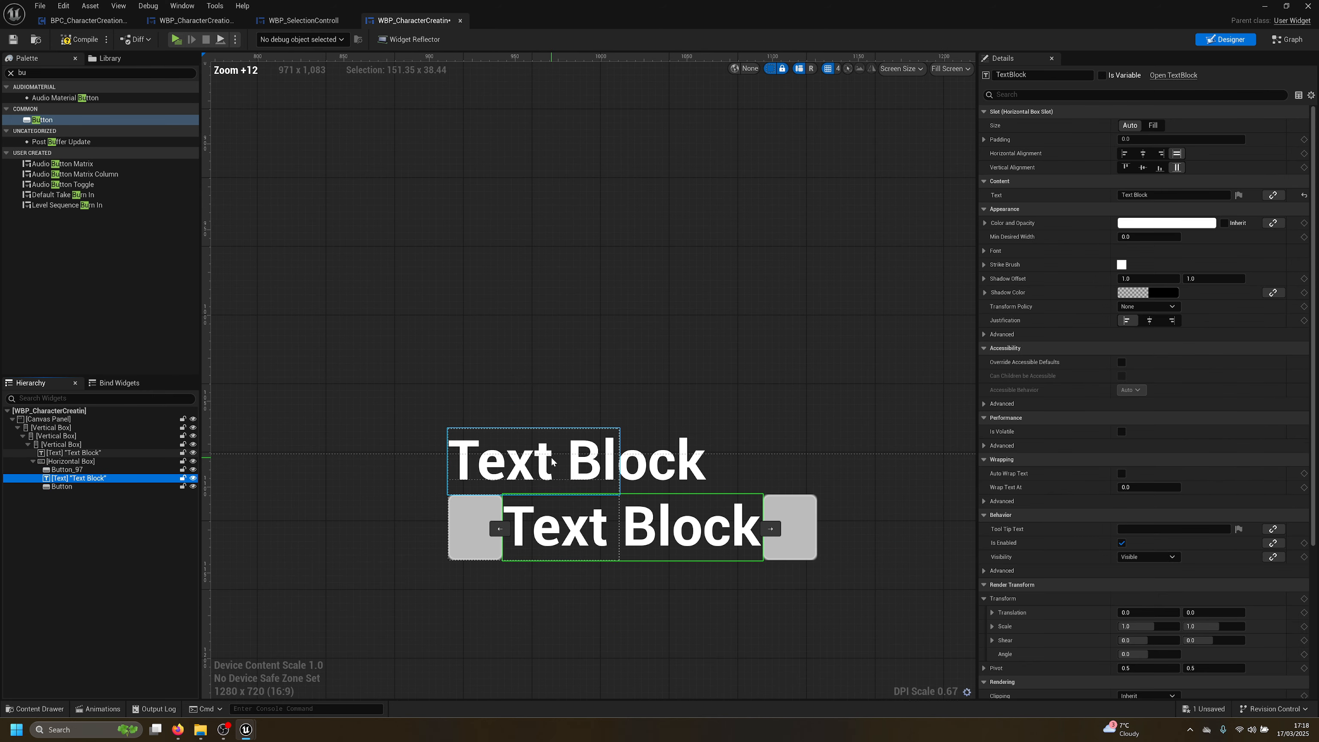
scroll(555, 465, down, 3)
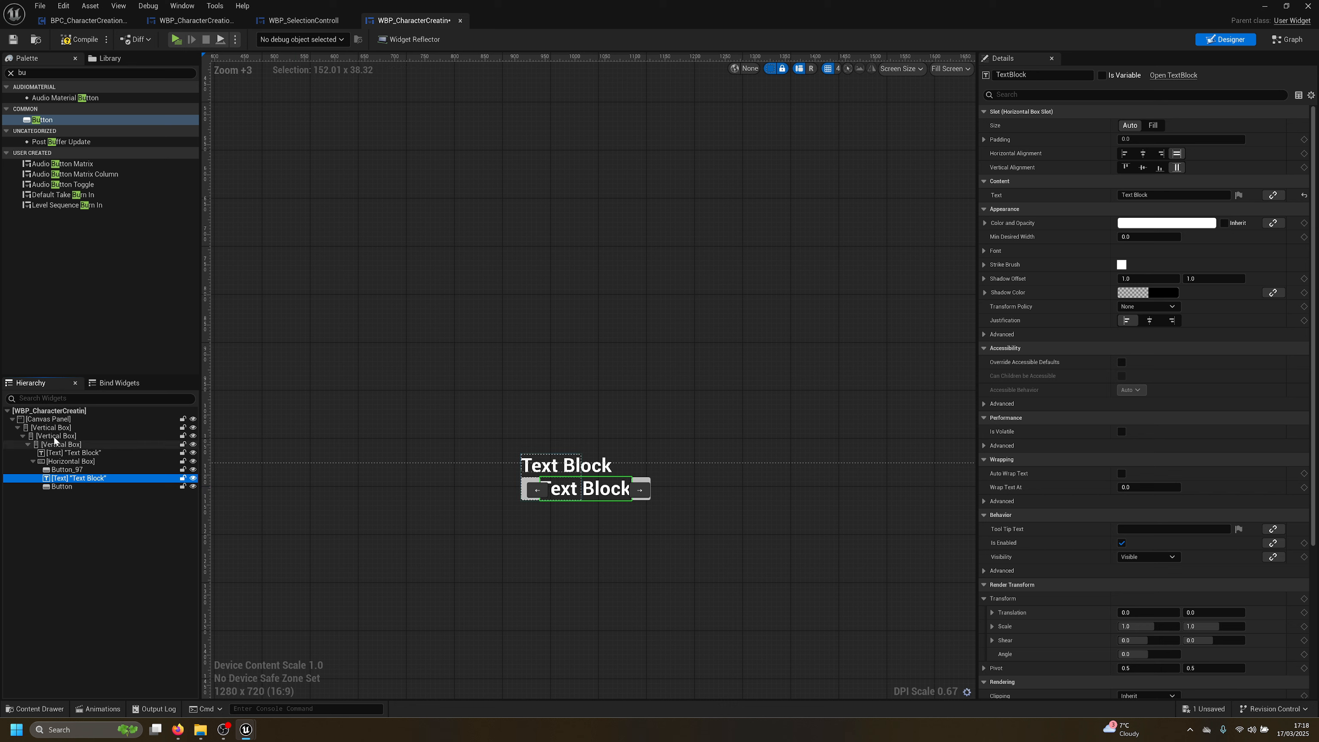
Enlarge the outer Vertical Box to about 225 × 265 by extending its upper-left corner
click(130, 436)
click(51, 428)
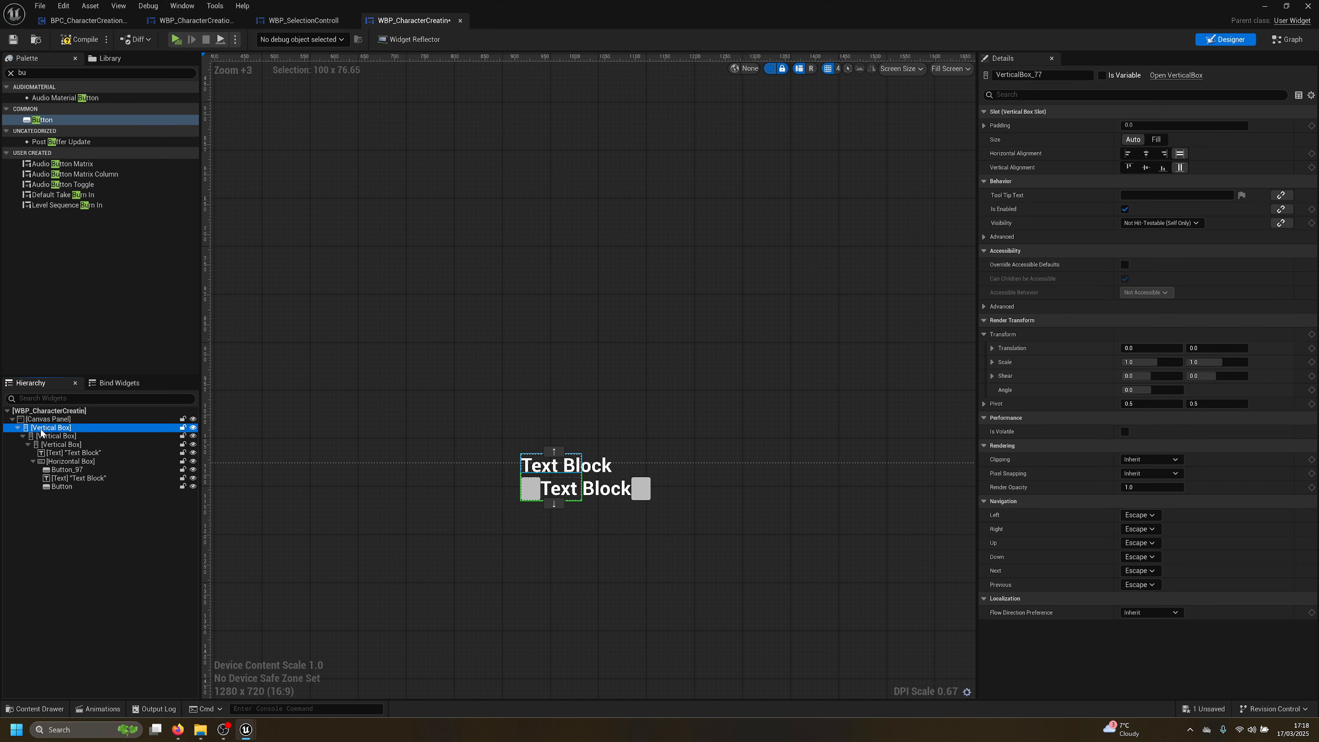
drag(517, 450, 443, 310)
Set the outer Vertical Box's position to 0, 0 and its Size X to 428.928925, copied from the main widget's outer box
click(192, 20)
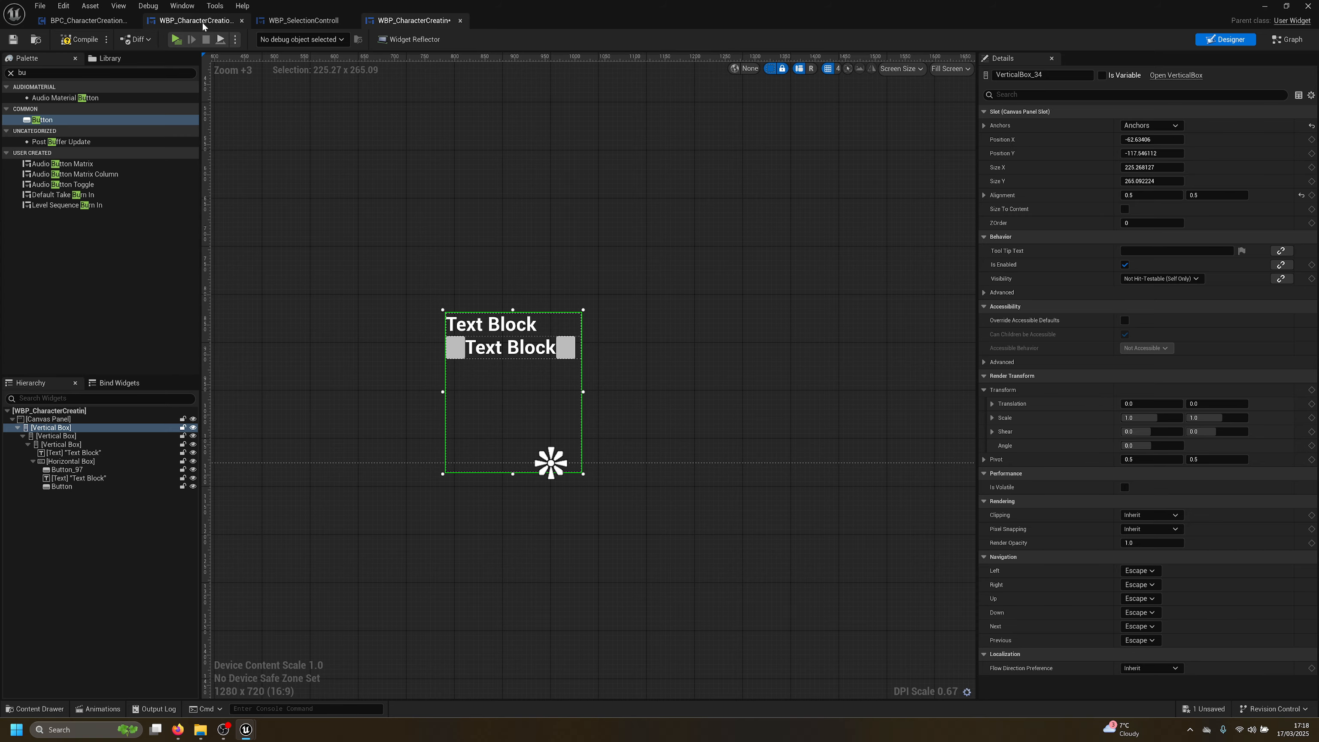
click(47, 428)
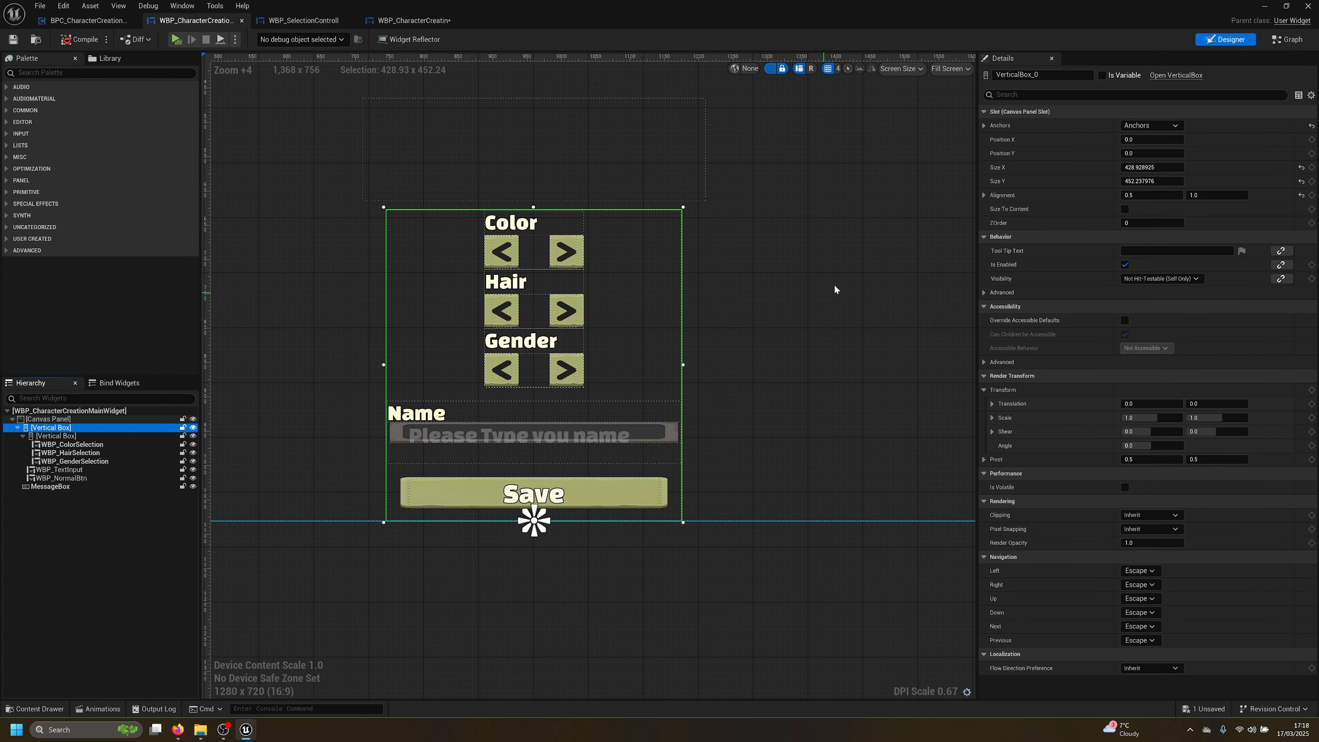
right_drag(836, 286, 883, 287)
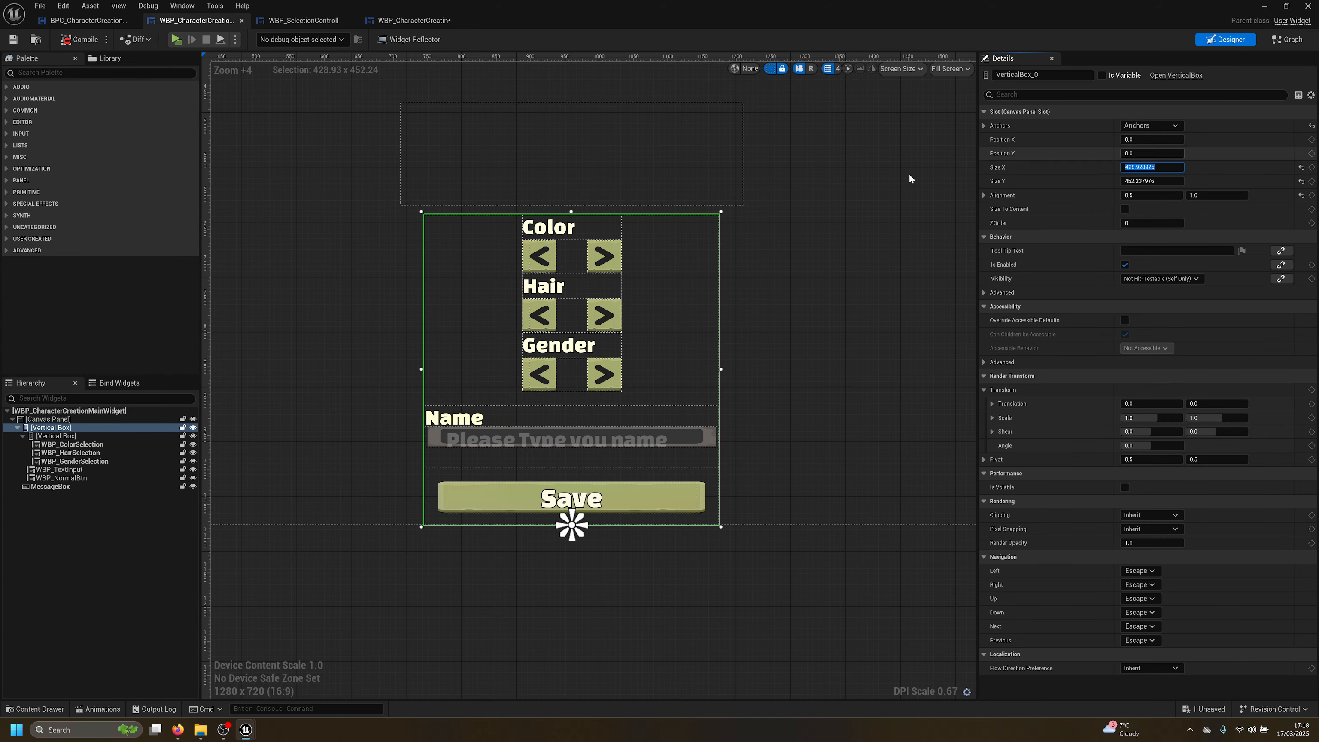
click(410, 20)
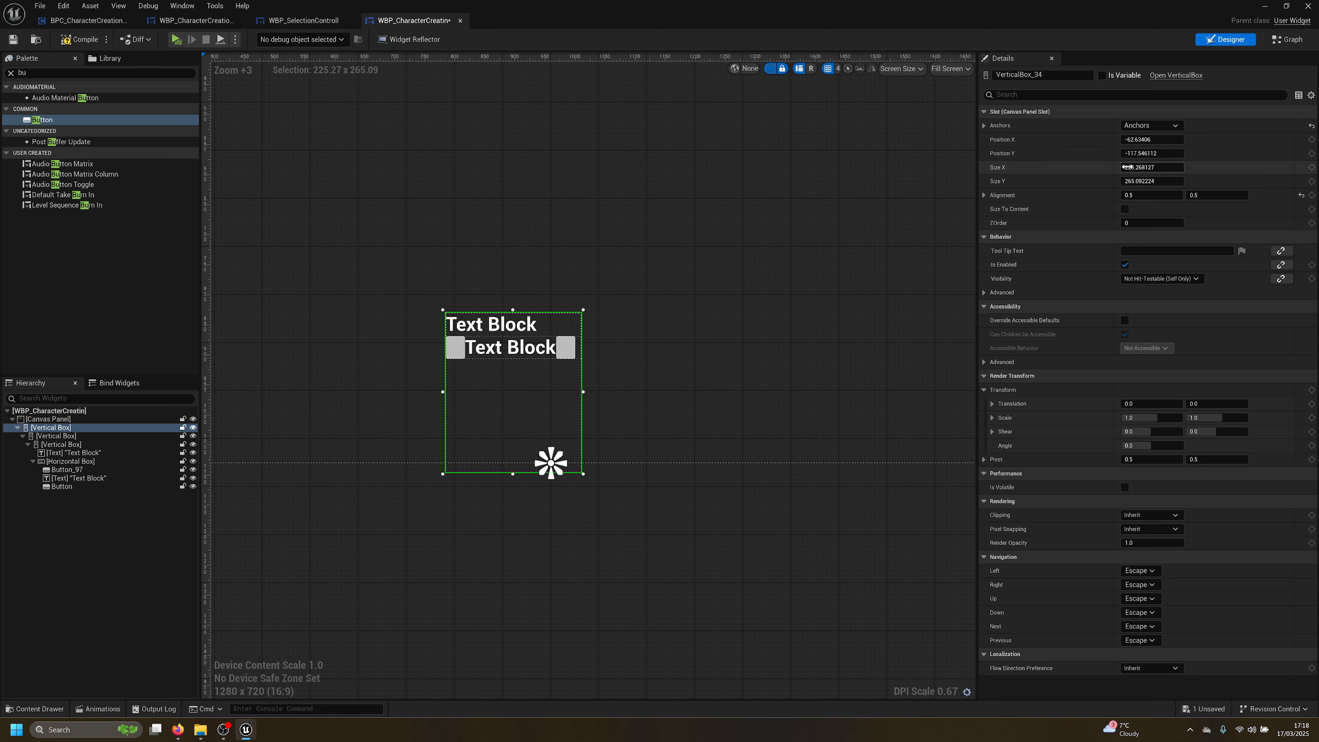
text(0)
key(Tab)
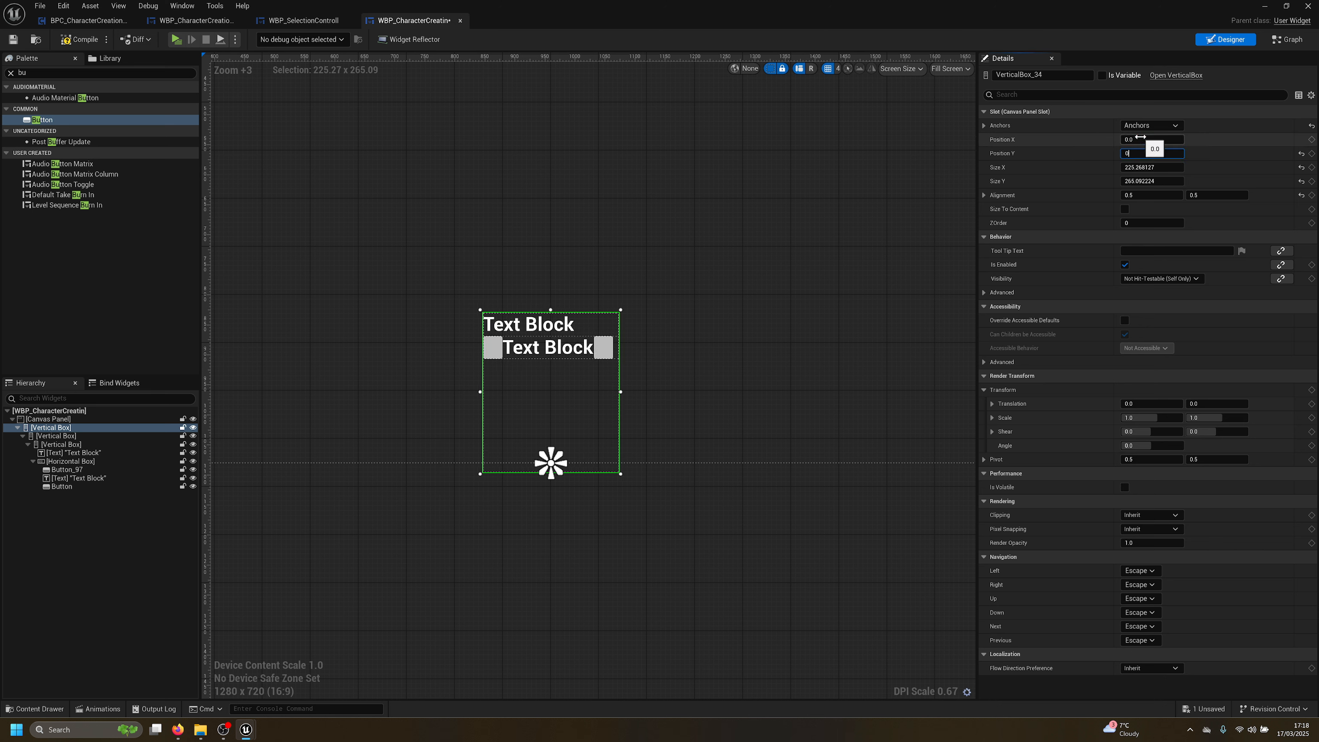
text(0)
key(Return)
key(Tab)
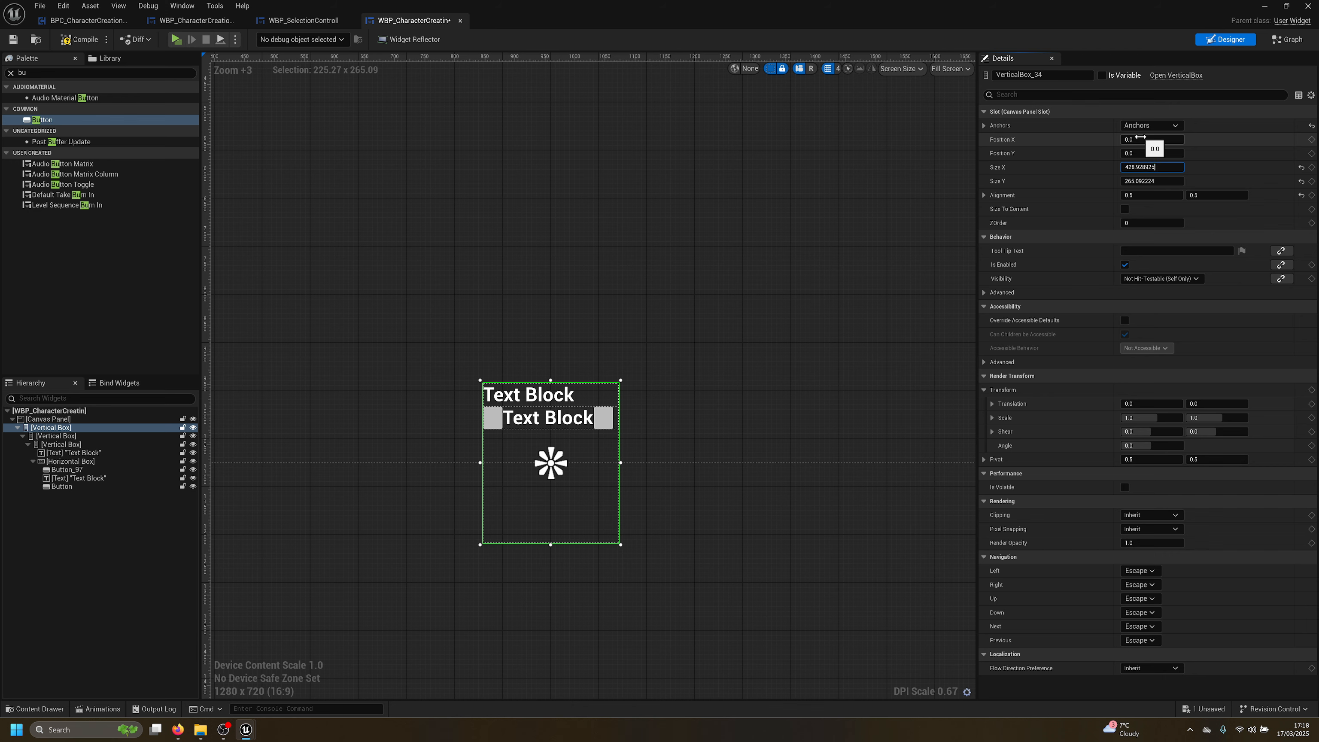
key(Return)
Set the outer Vertical Box's Size Y to 452, following the main widget's layout
click(312, 21)
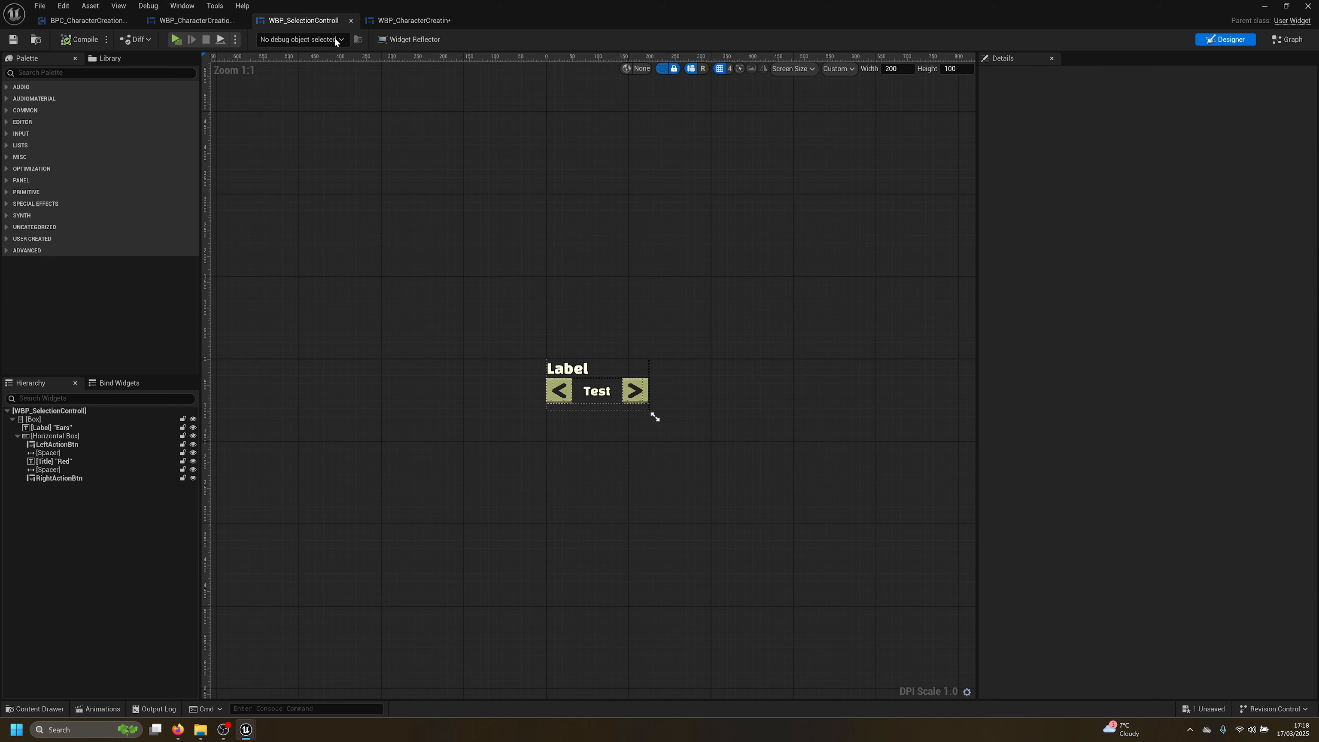
click(195, 20)
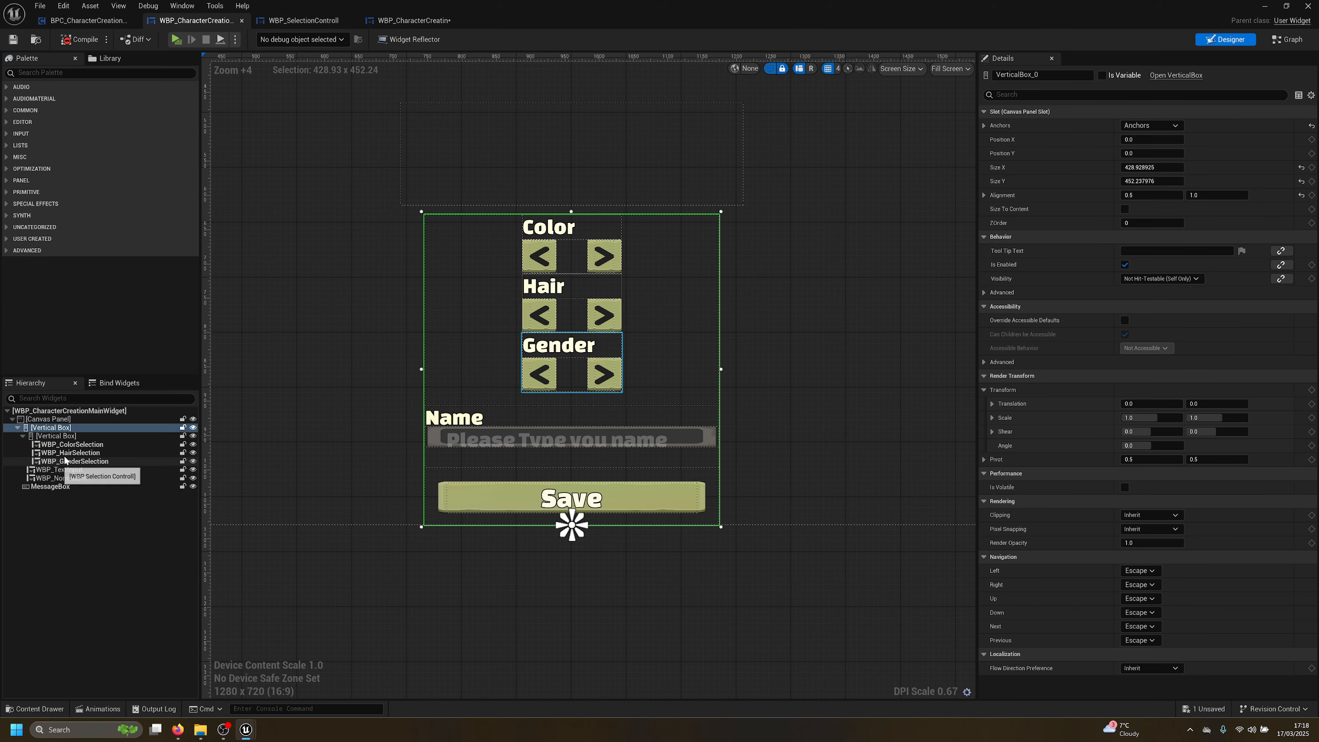
click(416, 22)
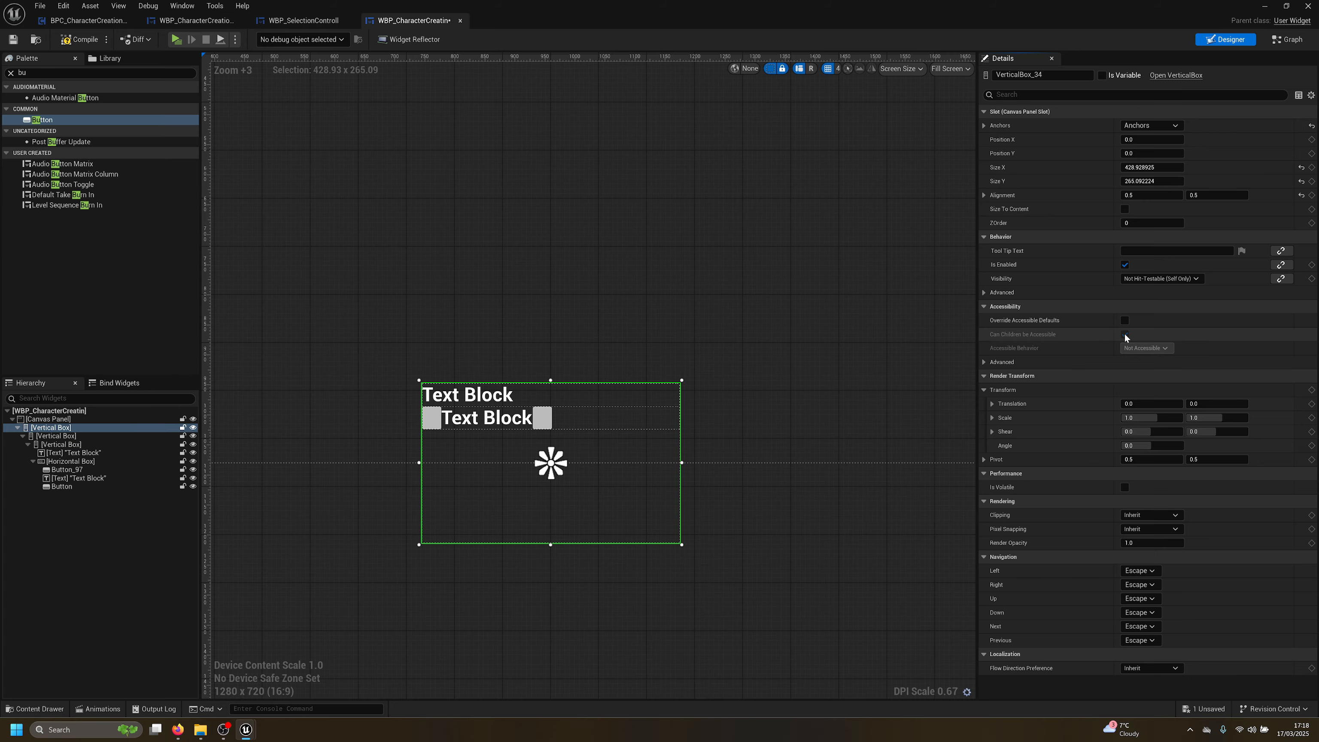
click(1141, 182)
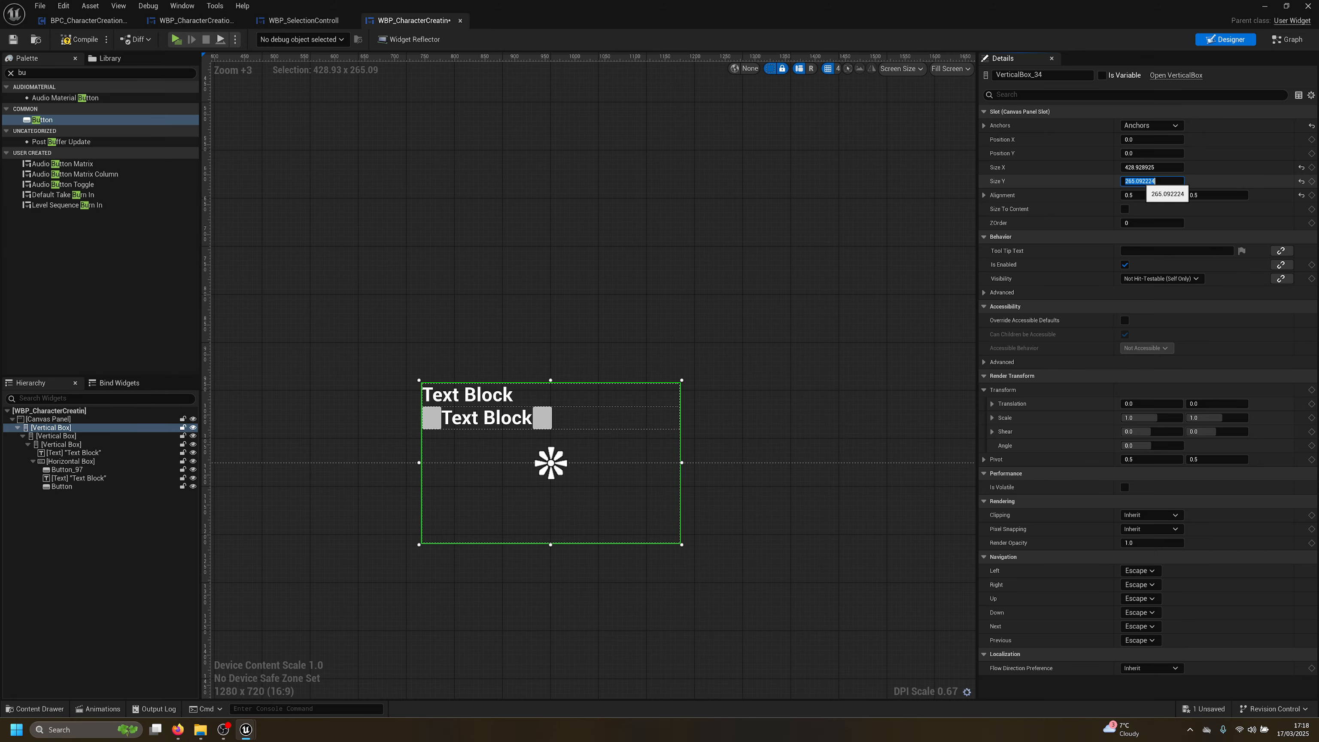
text(452)
key(Return)
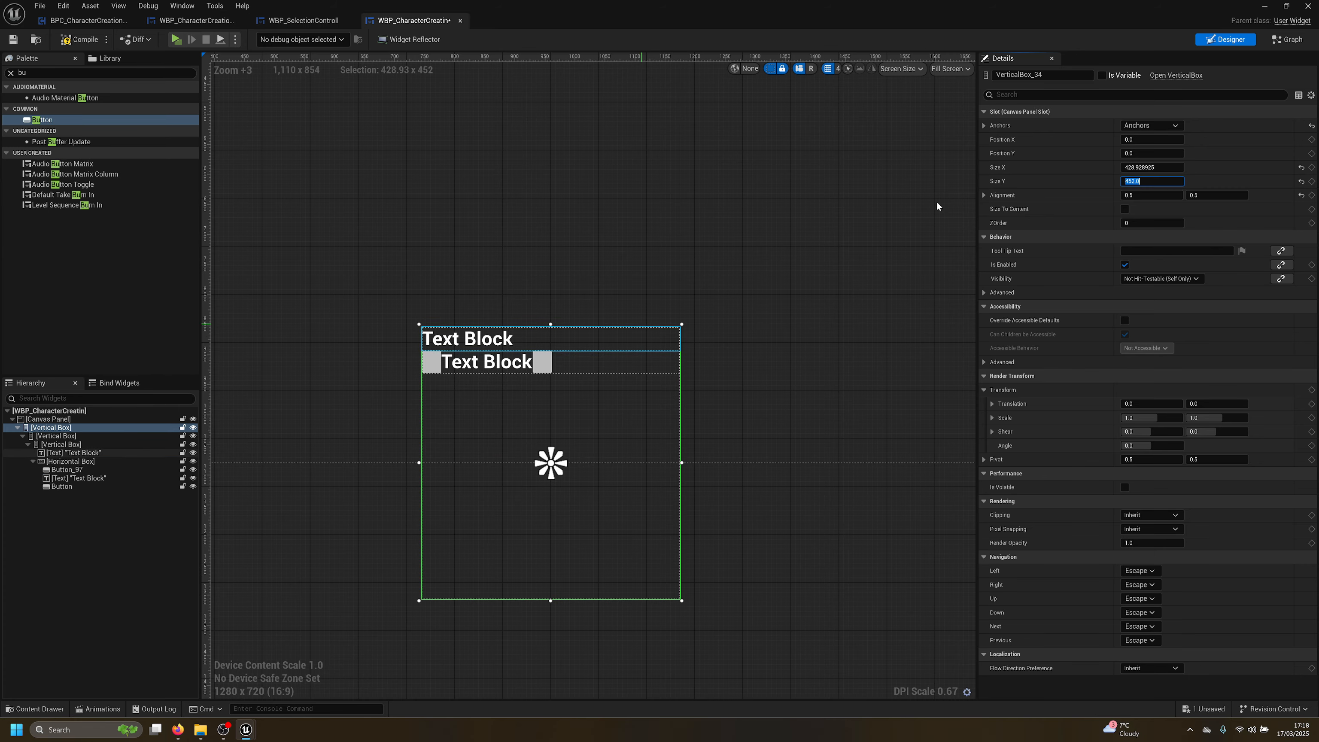
Set the outer Vertical Box's Y alignment to 1.0, as in the main widget
click(196, 21)
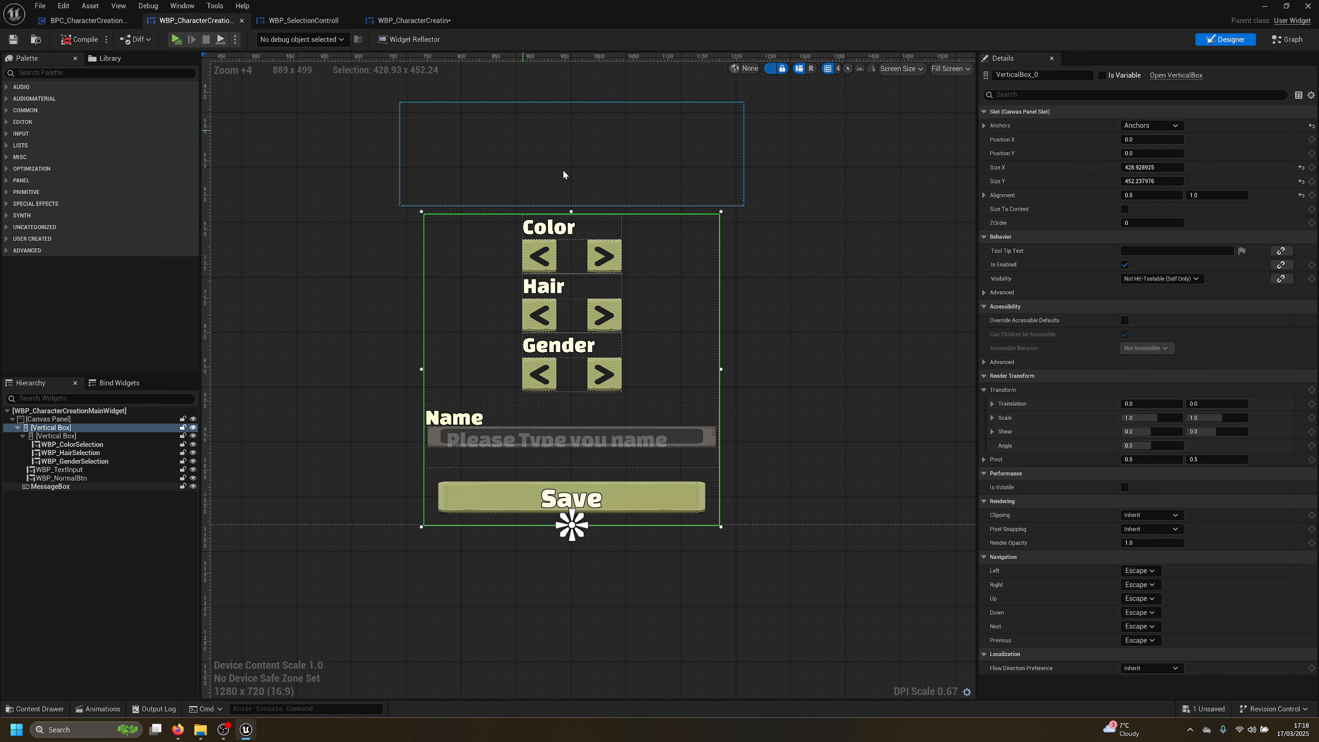
click(433, 21)
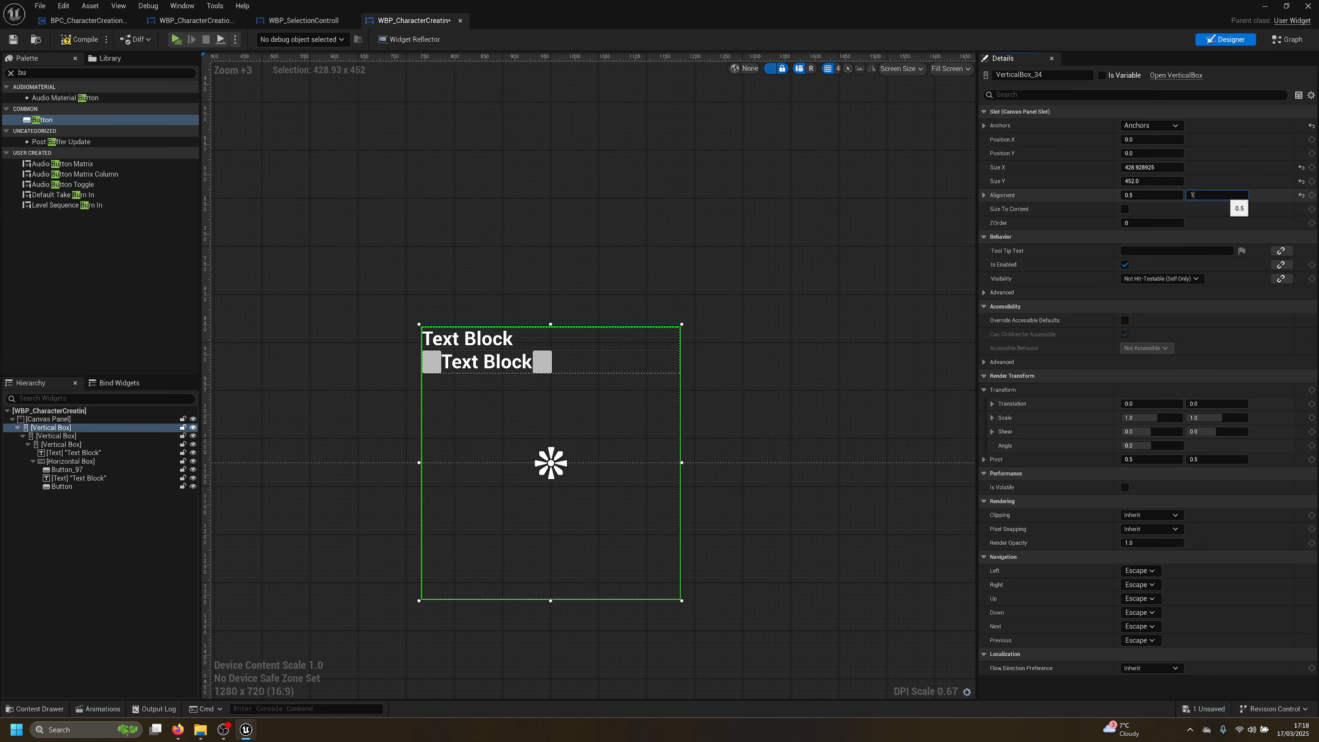
key(Return)
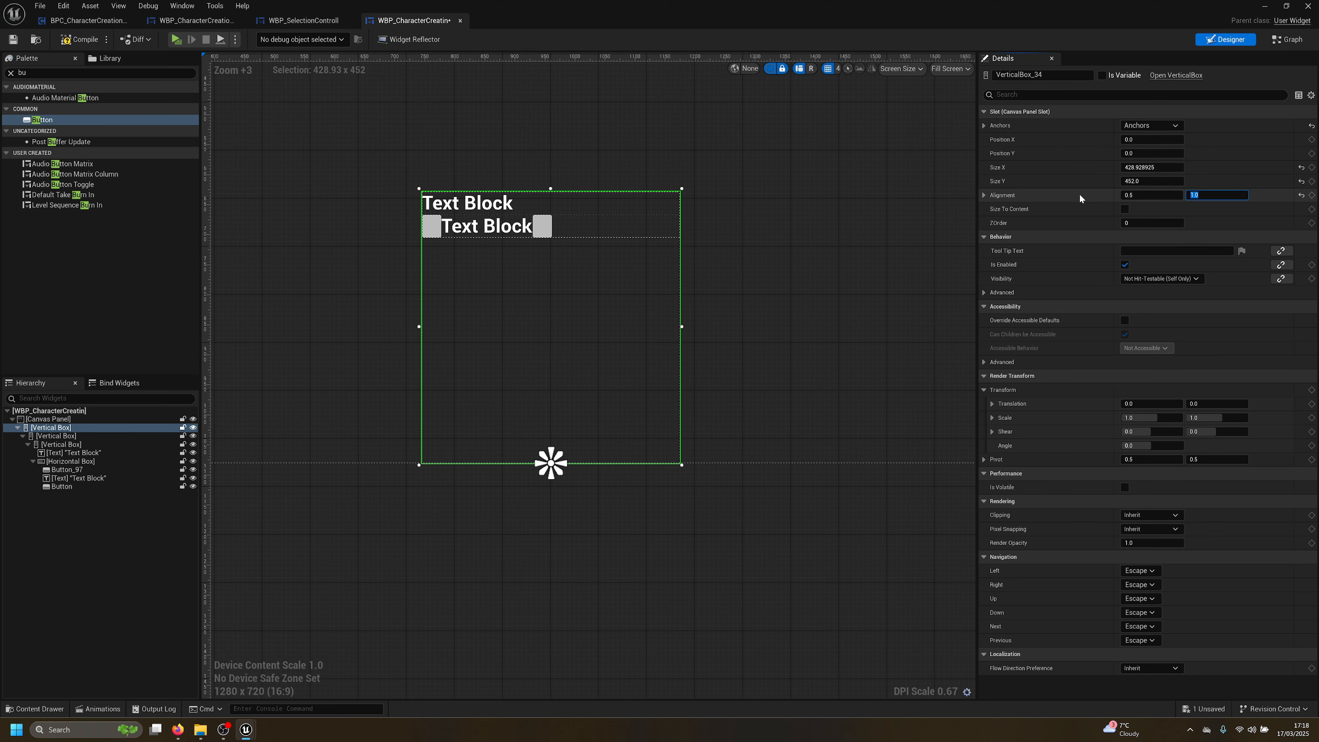
Center the Vertical Box nested directly inside the outer one both horizontally and vertically
click(54, 436)
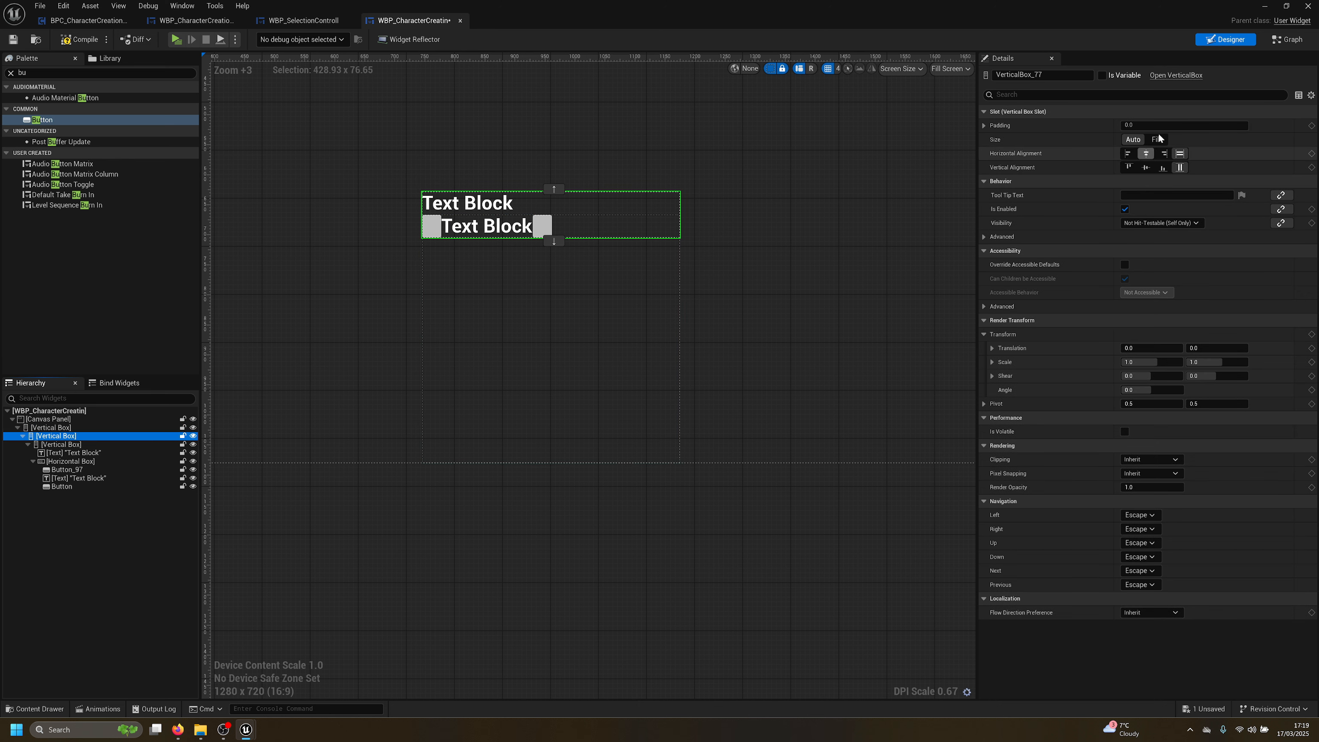
click(1146, 153)
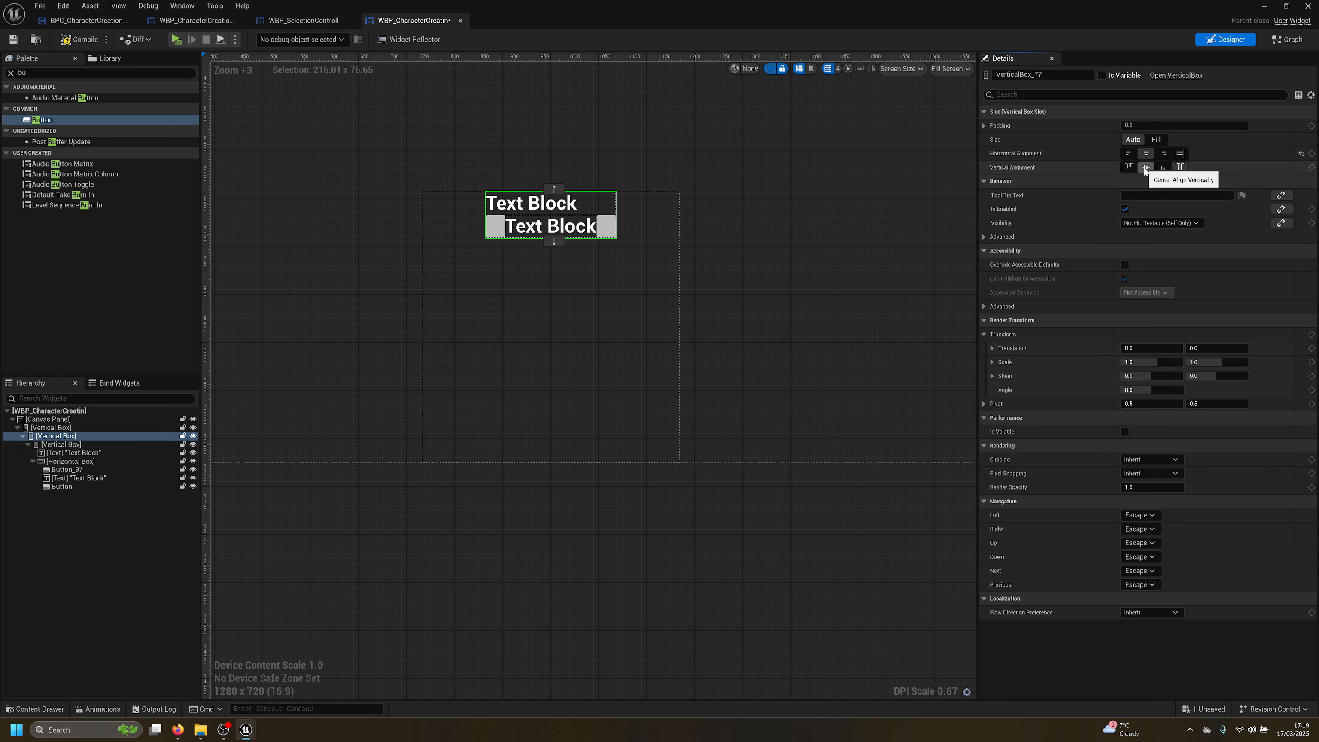
click(1146, 167)
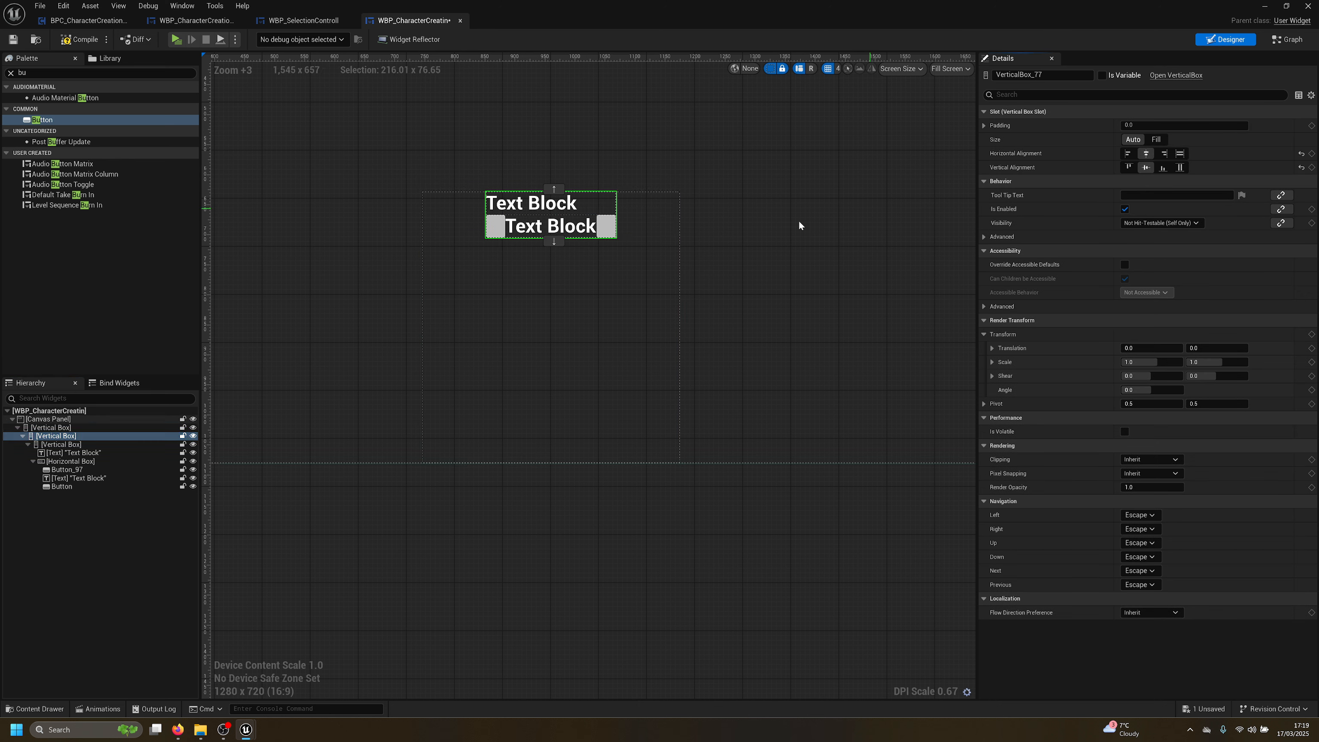
Try a left padding of 5 on the first button in the Horizontal Box and reset it to 0
click(65, 470)
scroll(512, 239, up, 4)
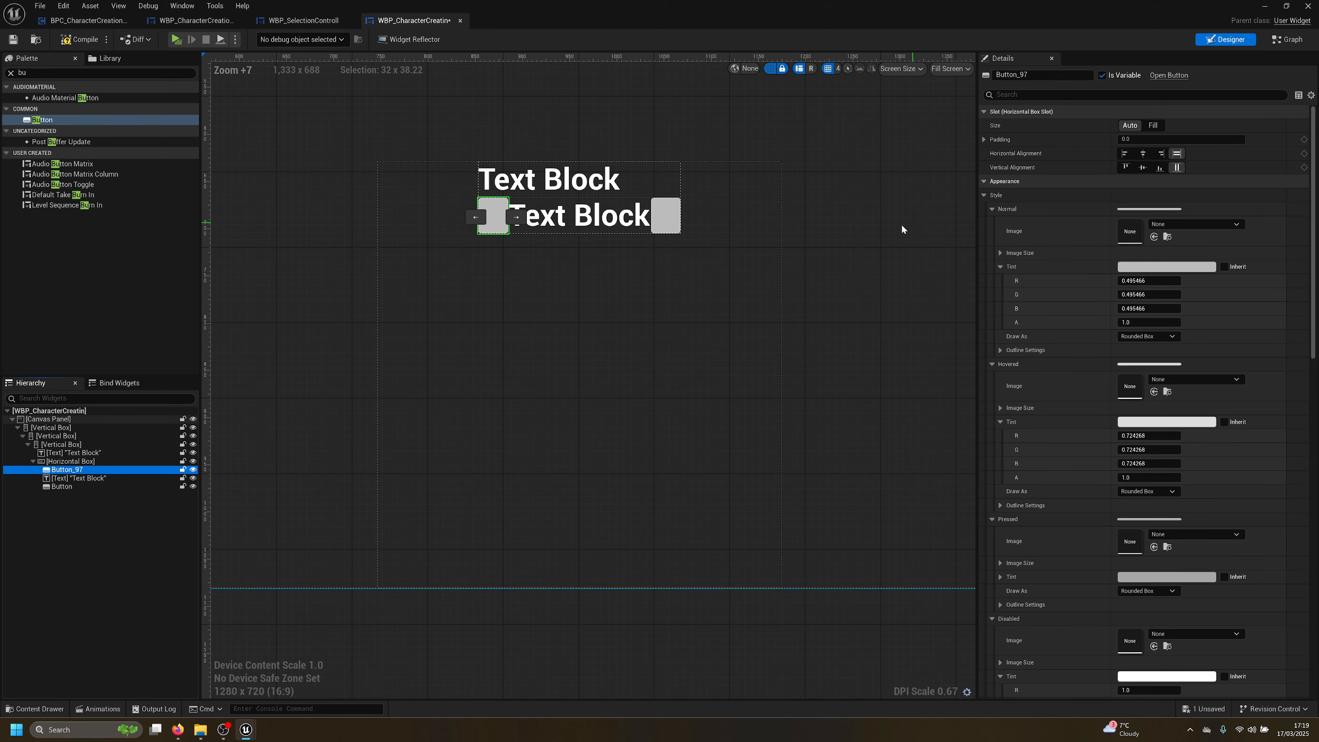
click(984, 139)
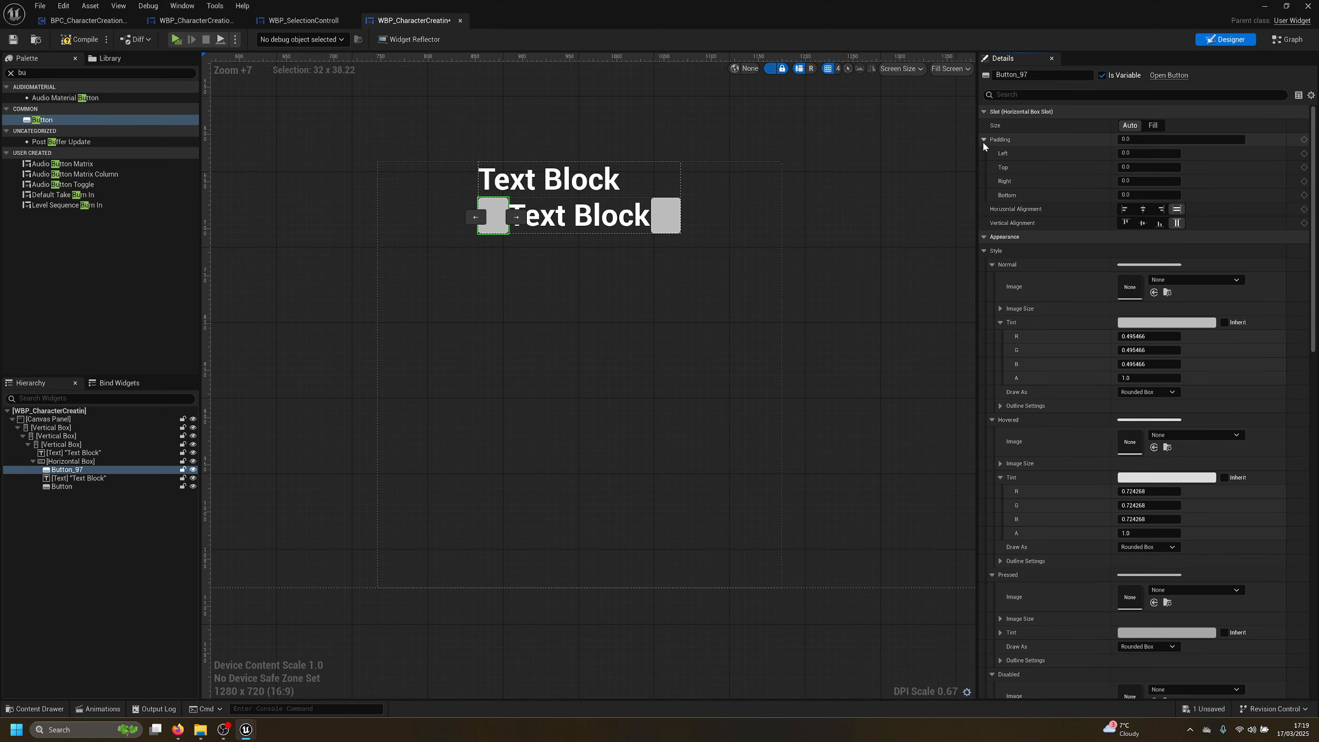
click(1143, 153)
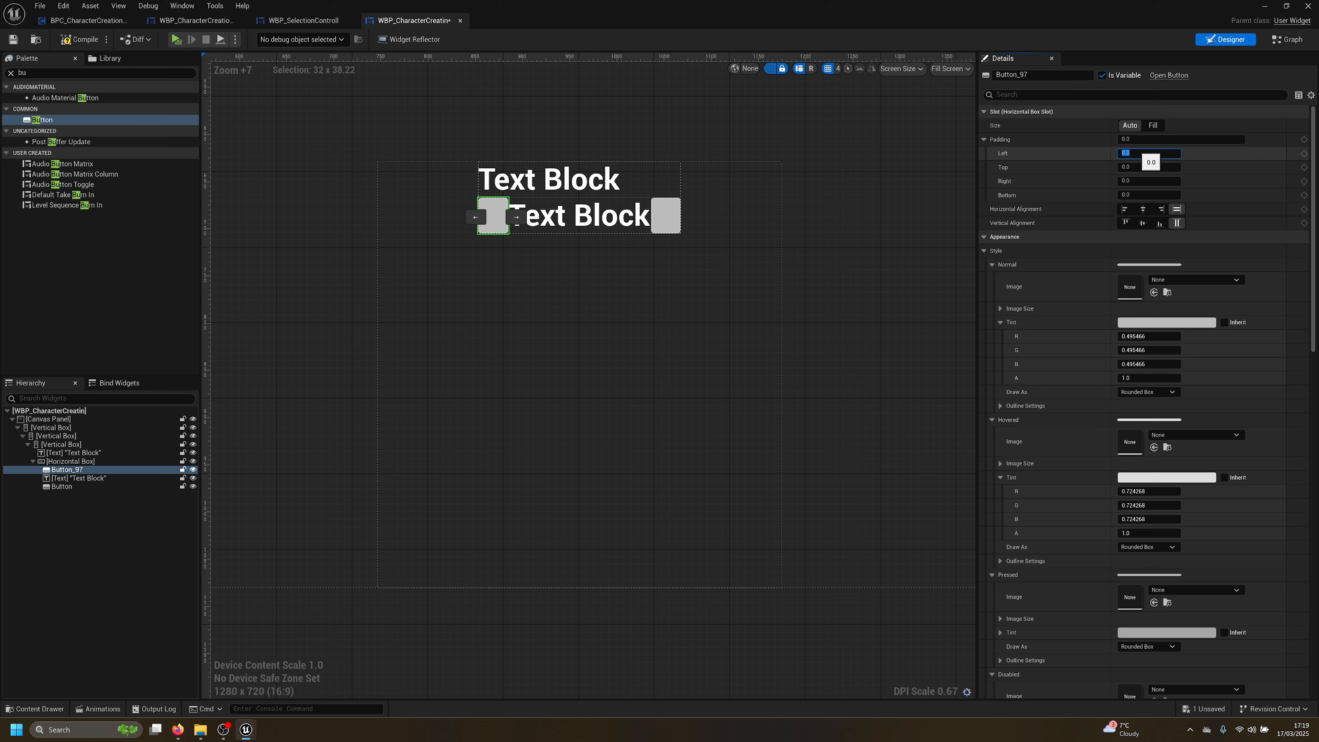
text(5)
key(Return)
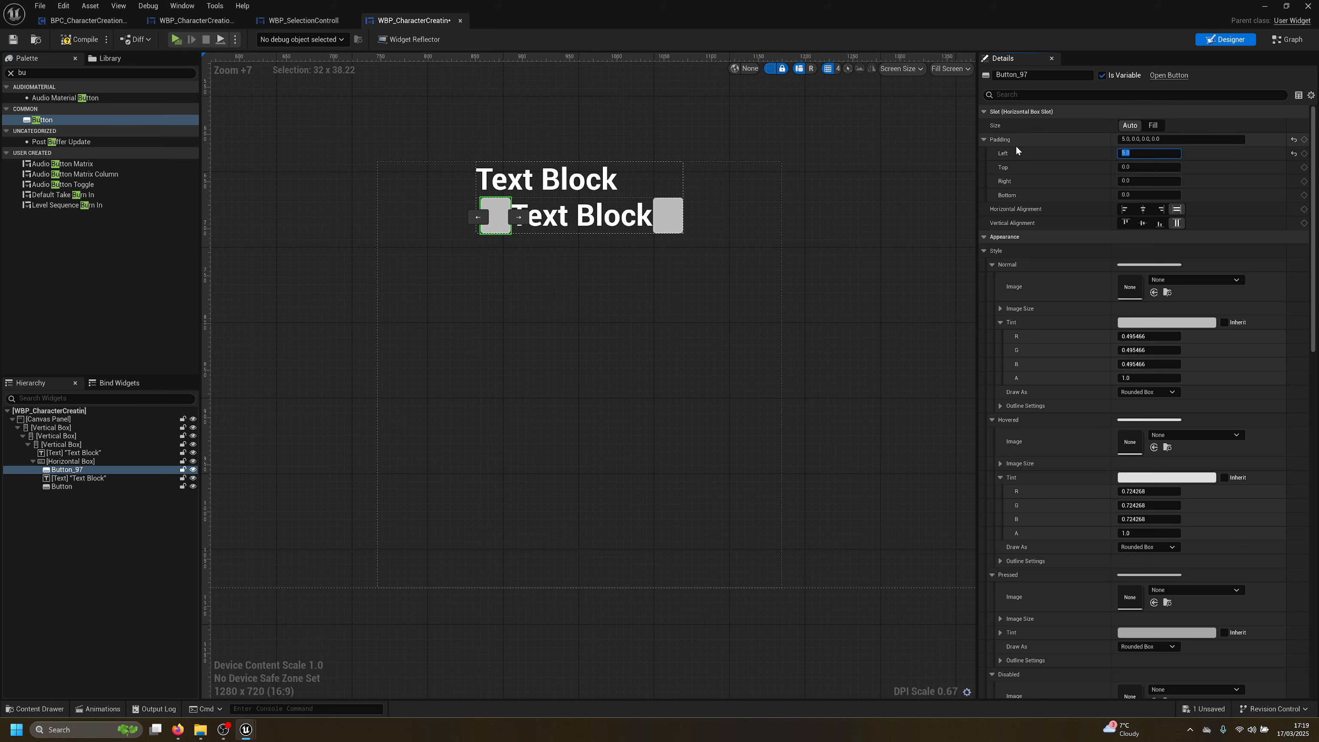
text(0)
key(Return)
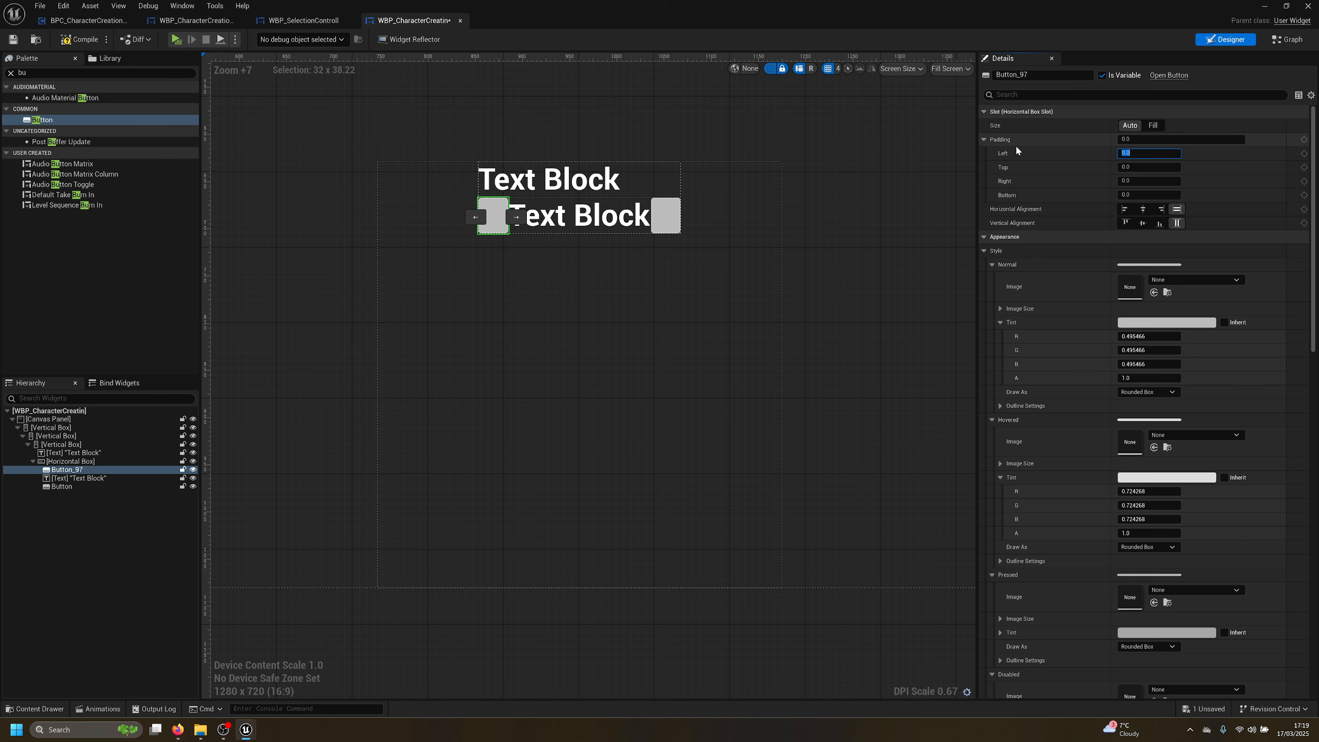
Set the padding of the text block between the two buttons to 10 on all sides
click(77, 478)
click(1142, 139)
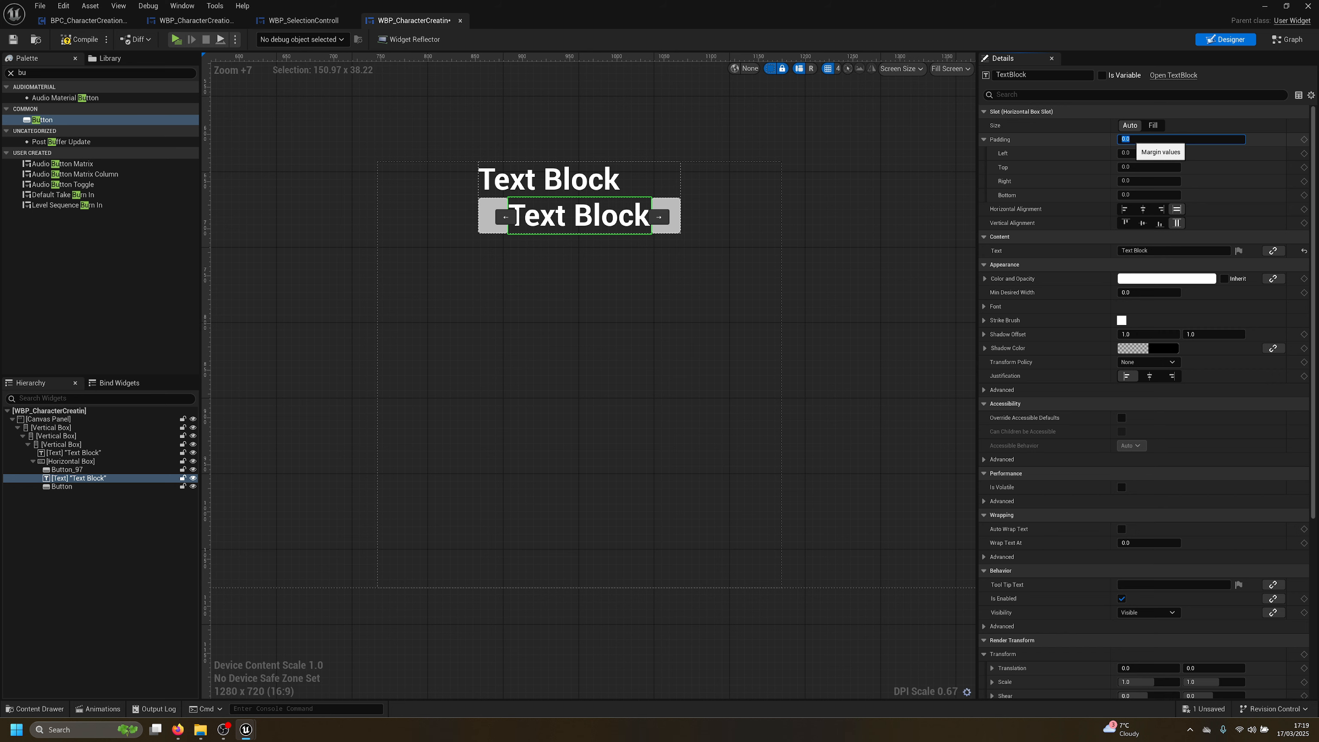
text(10)
key(Return)
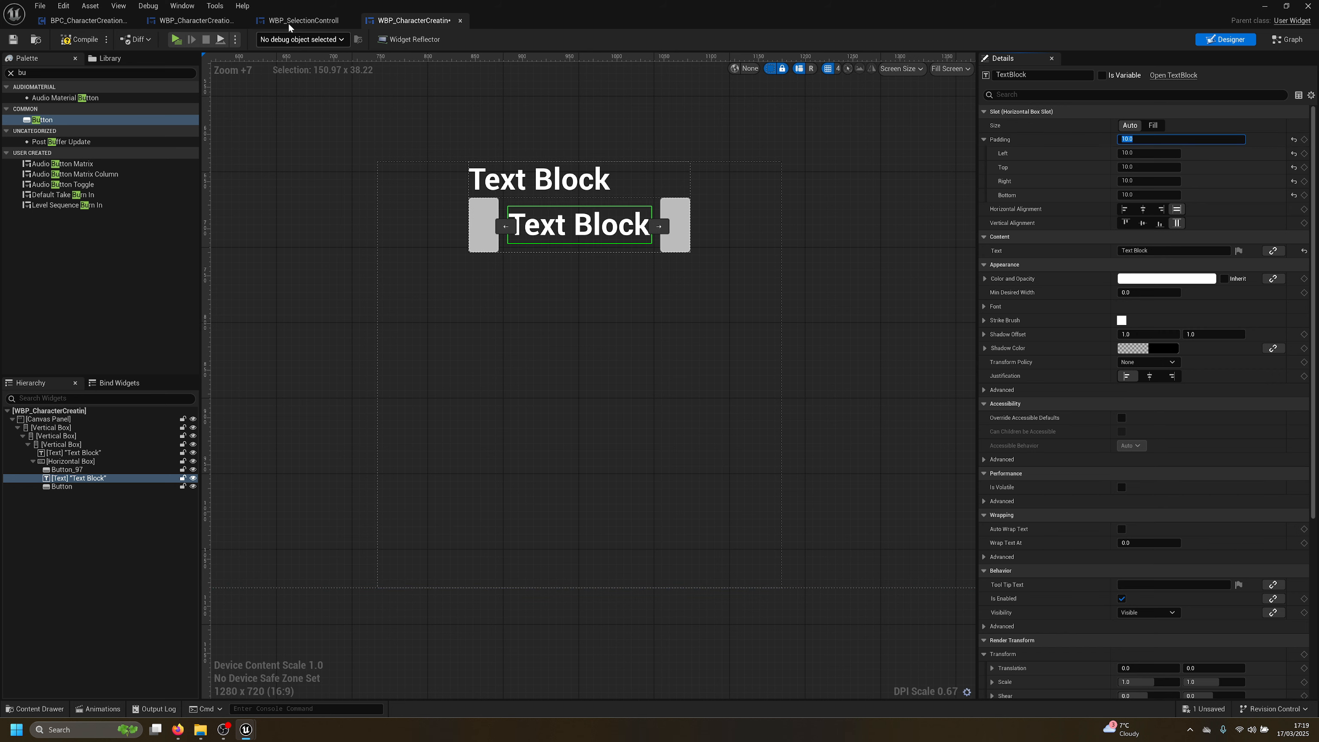
Check the label in the existing widgets and set the upper text block's text to "Color"
click(512, 179)
click(300, 20)
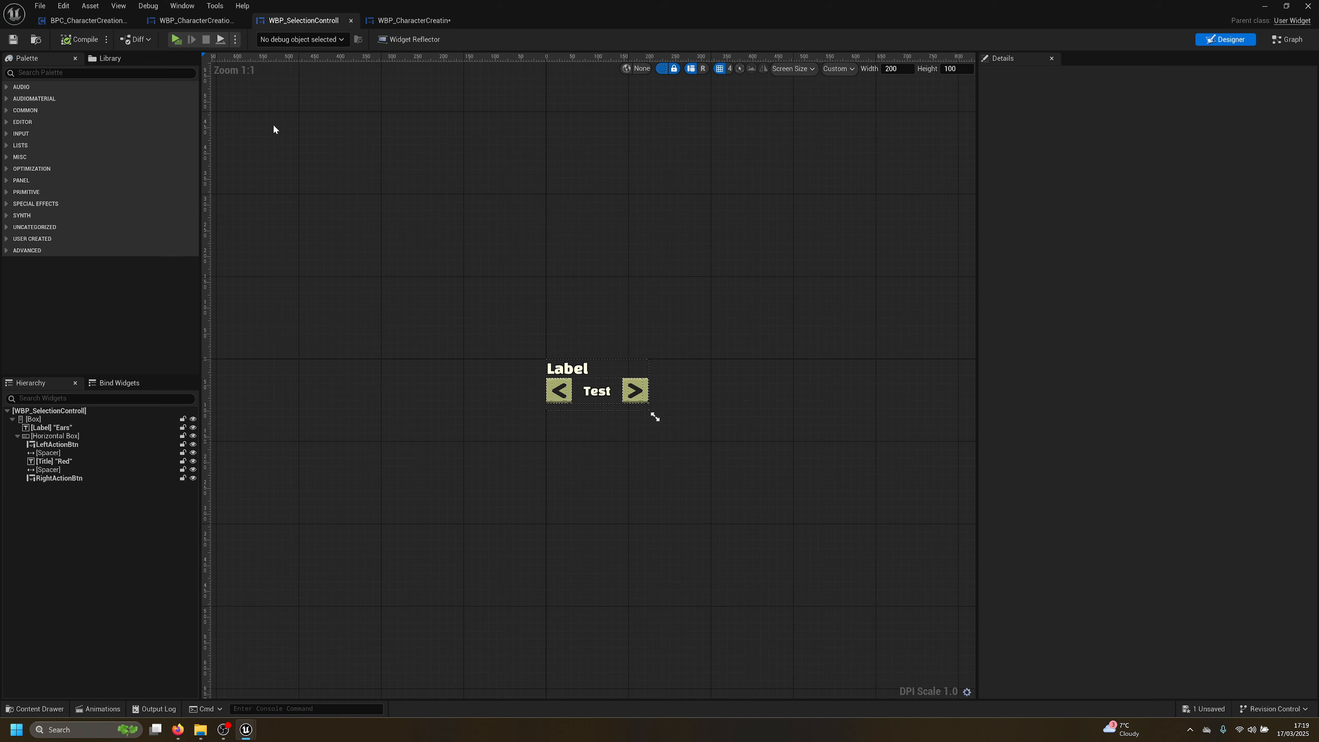
click(192, 20)
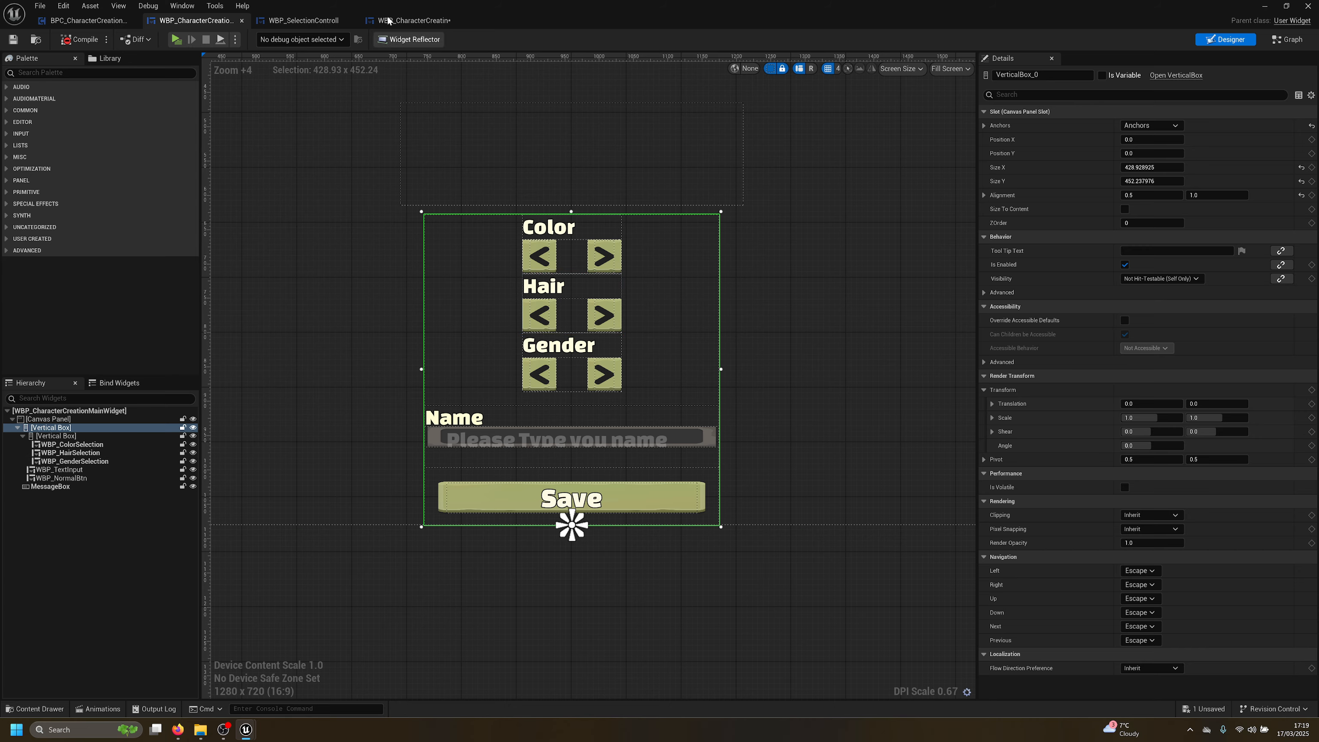
click(414, 19)
click(1146, 196)
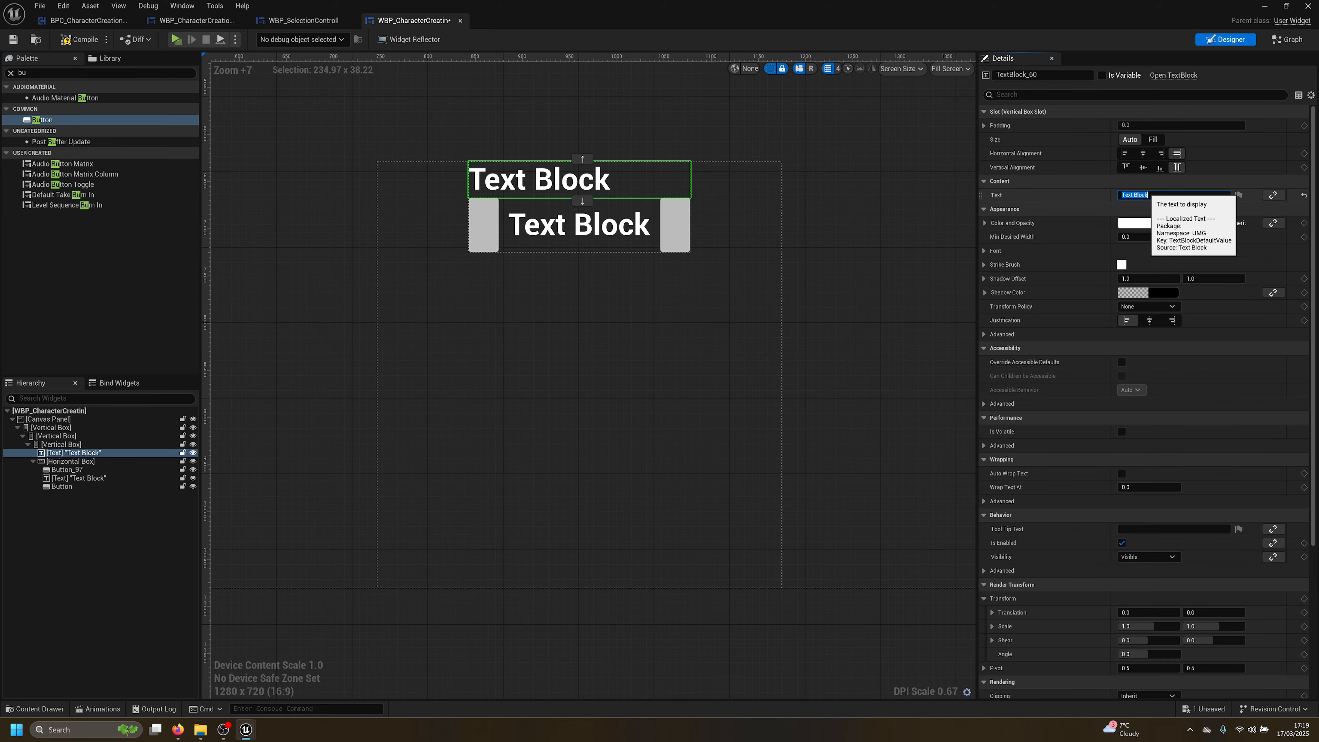
text(Color)
key(Return)
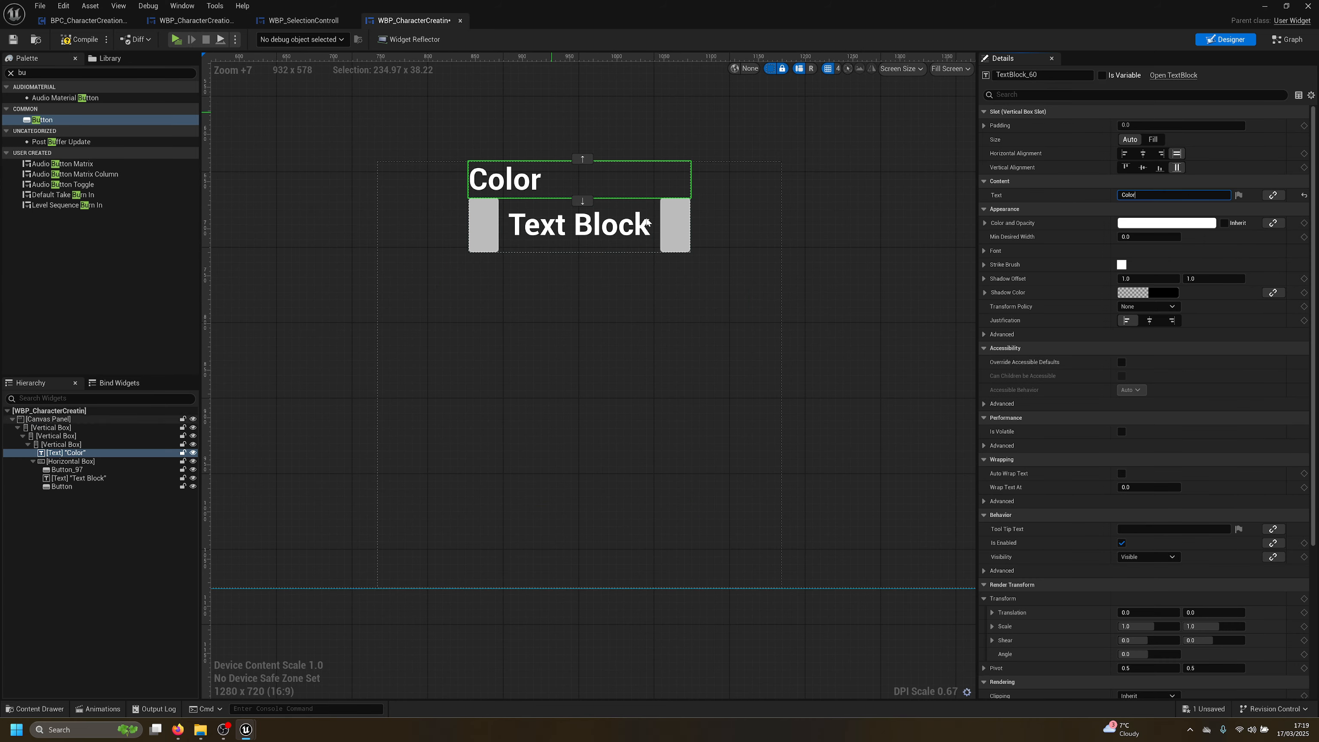
Close the WBP_SelectionControll widget and clear the text of the text block between the two buttons
click(585, 228)
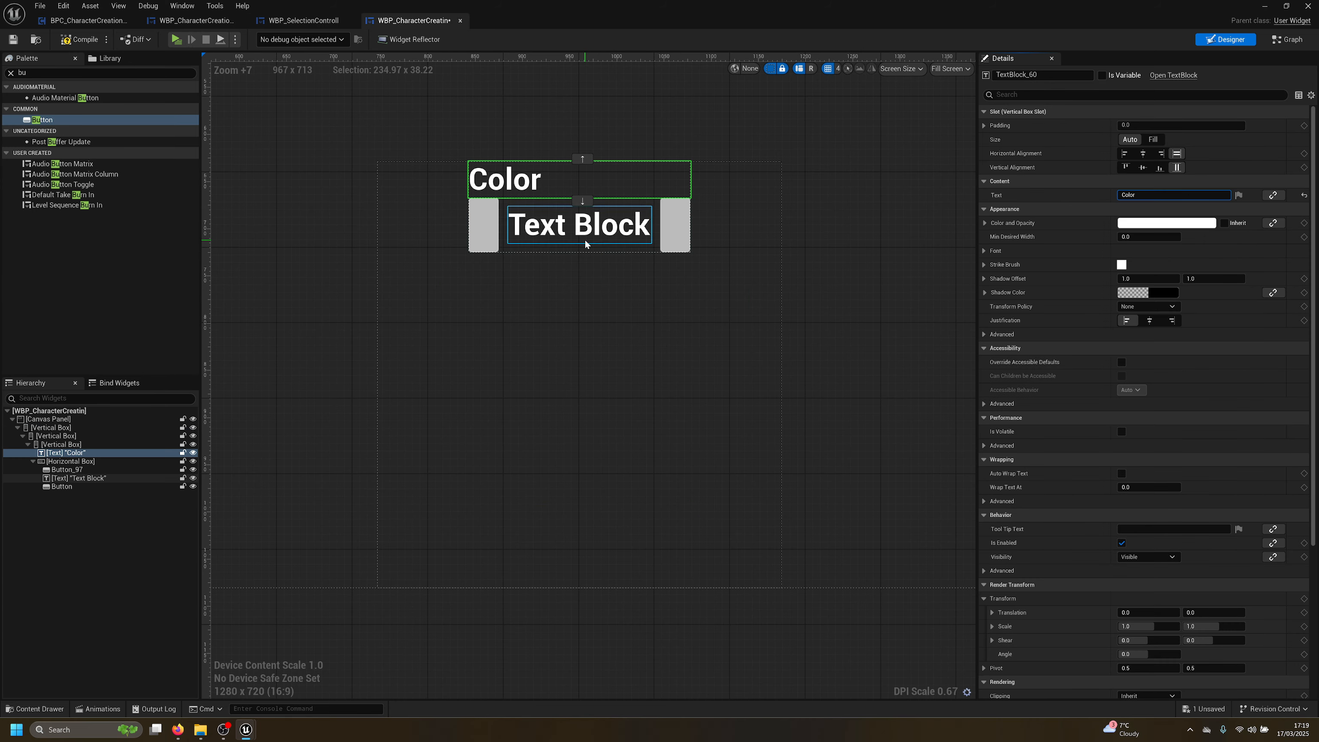
click(352, 20)
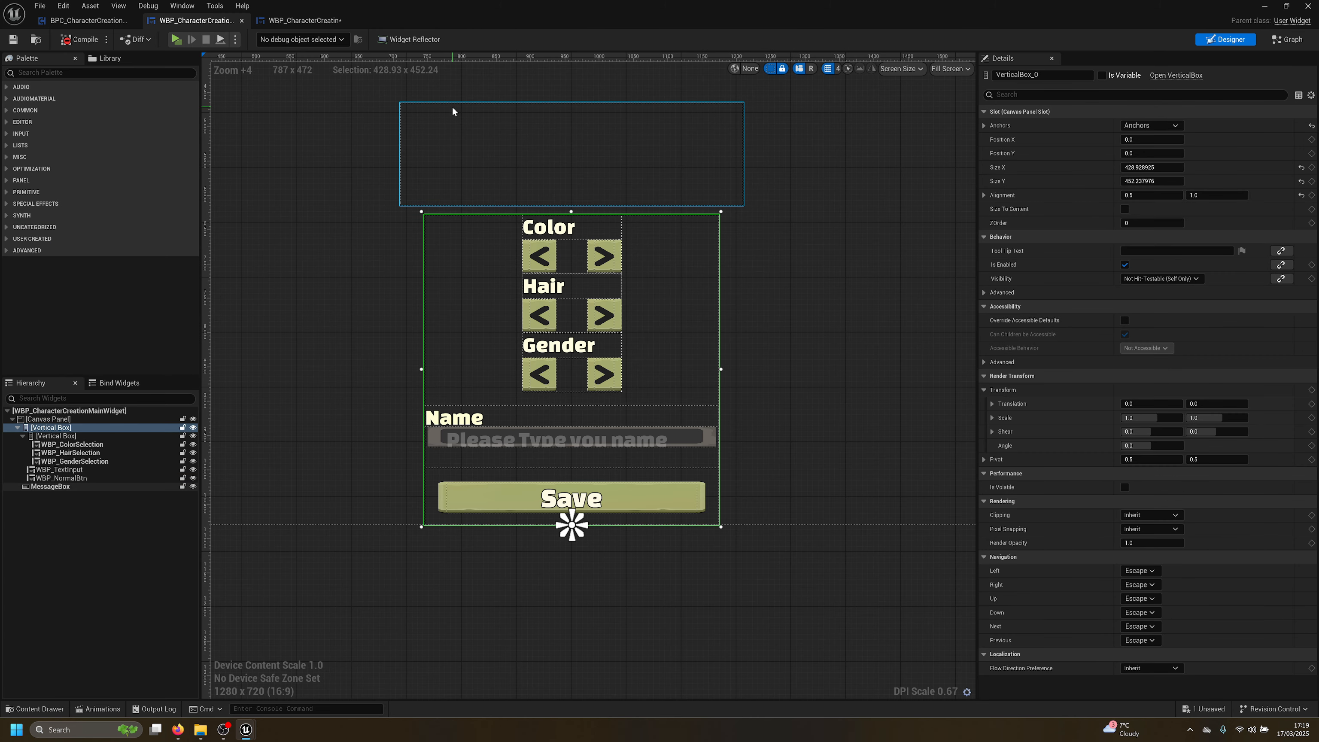
click(304, 20)
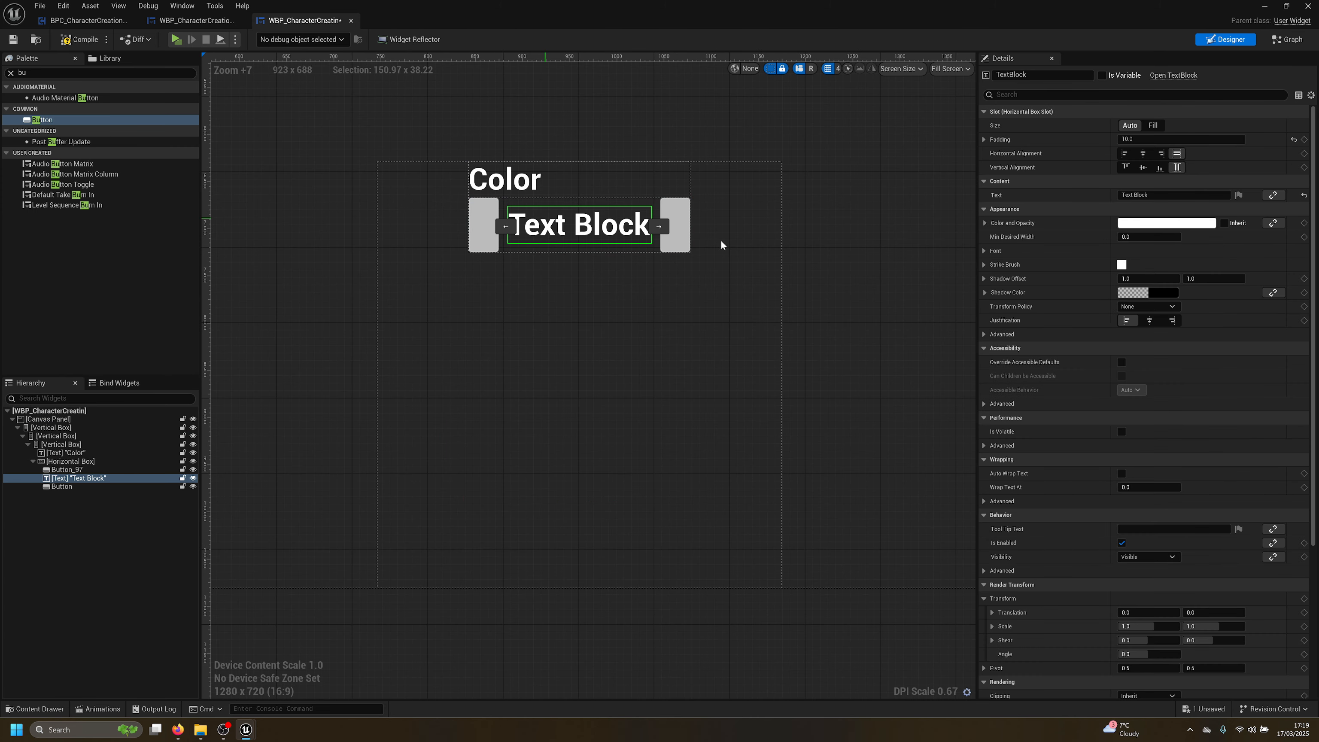
click(1166, 195)
key(ctrl+a)
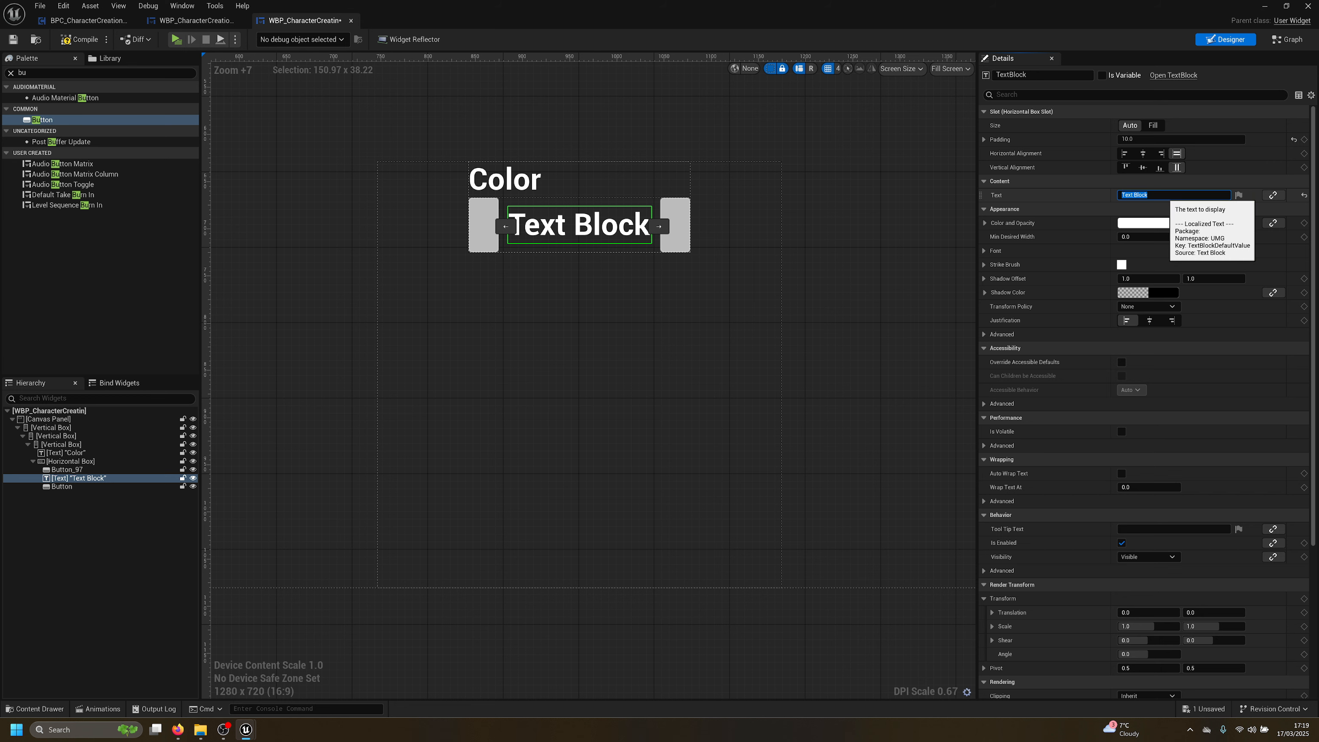
key(BackSpace)
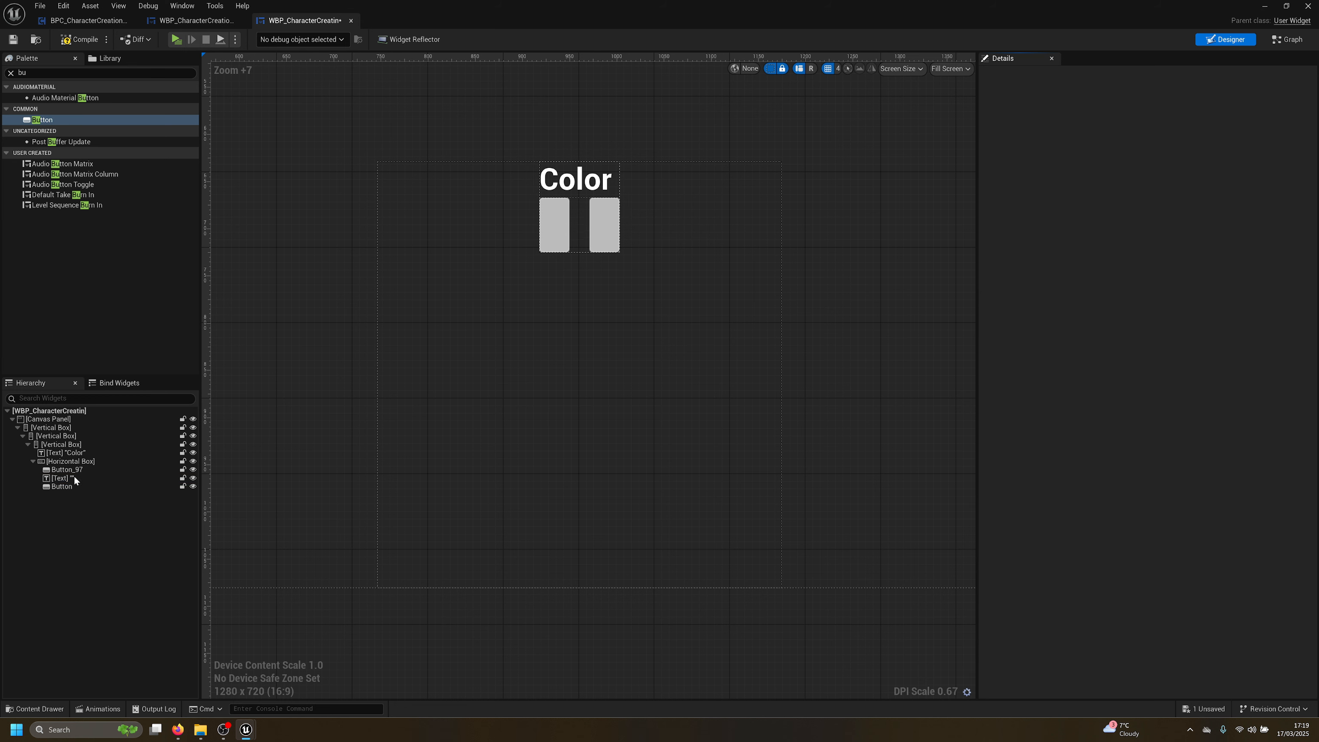
Collapse the Horizontal Box in the hierarchy and rename the Vertical Box containing it and the label as Color
click(65, 462)
click(33, 462)
click(40, 446)
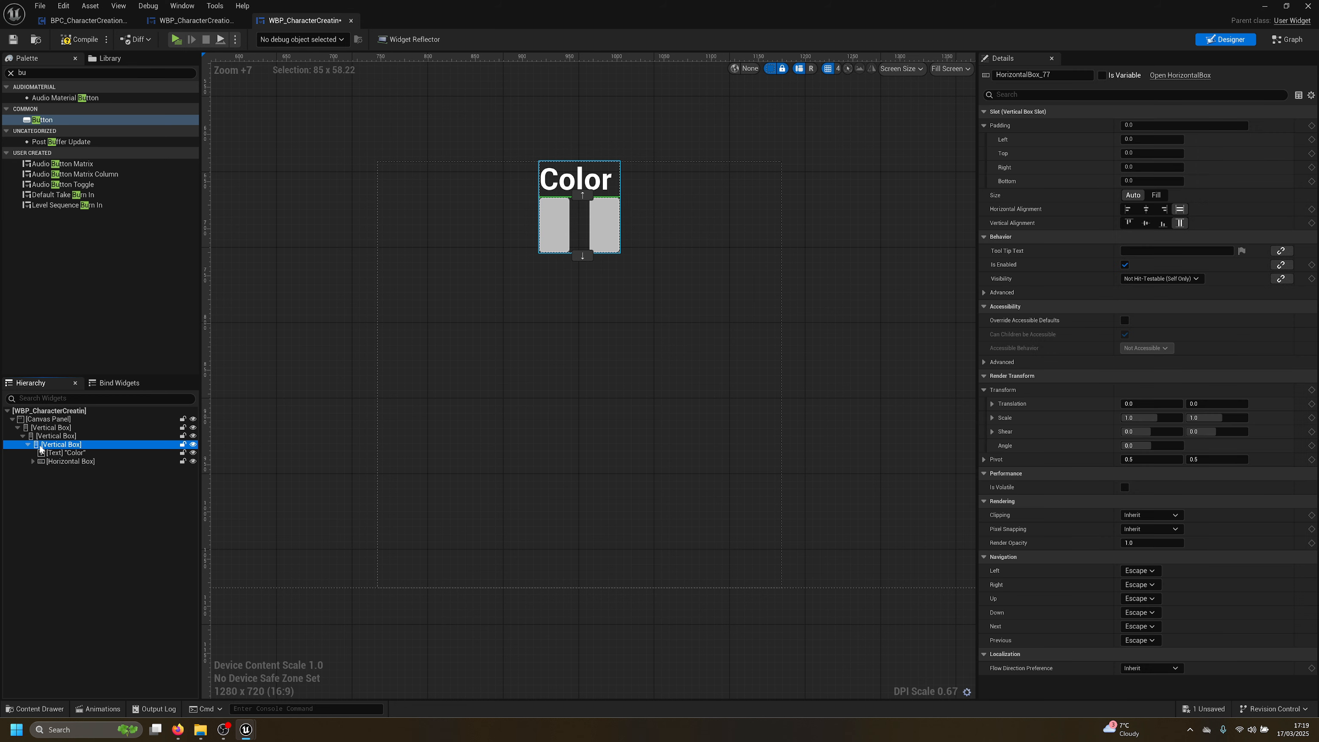
double_click(110, 445)
text(Color)
key(Return)
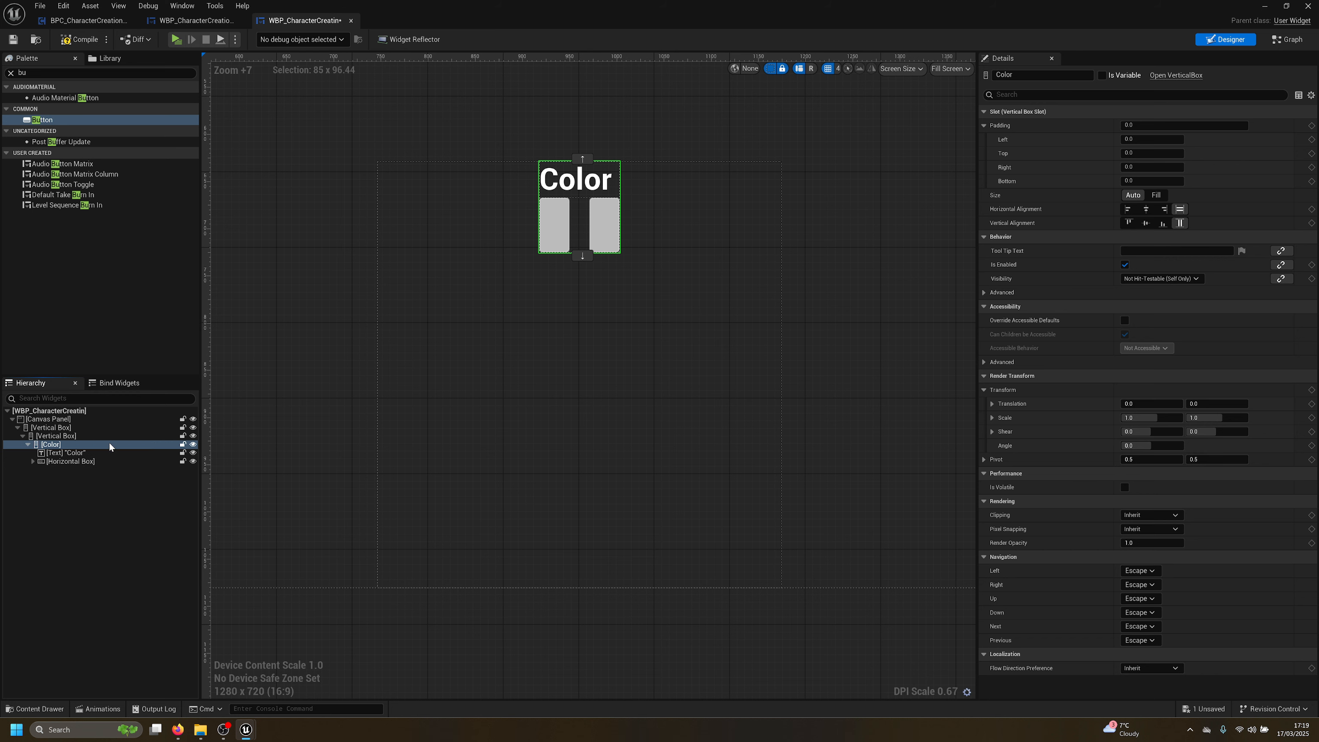
Duplicate the Color vertical box with its contents and name the copy Haird
key(ctrl+d)
key(F2)
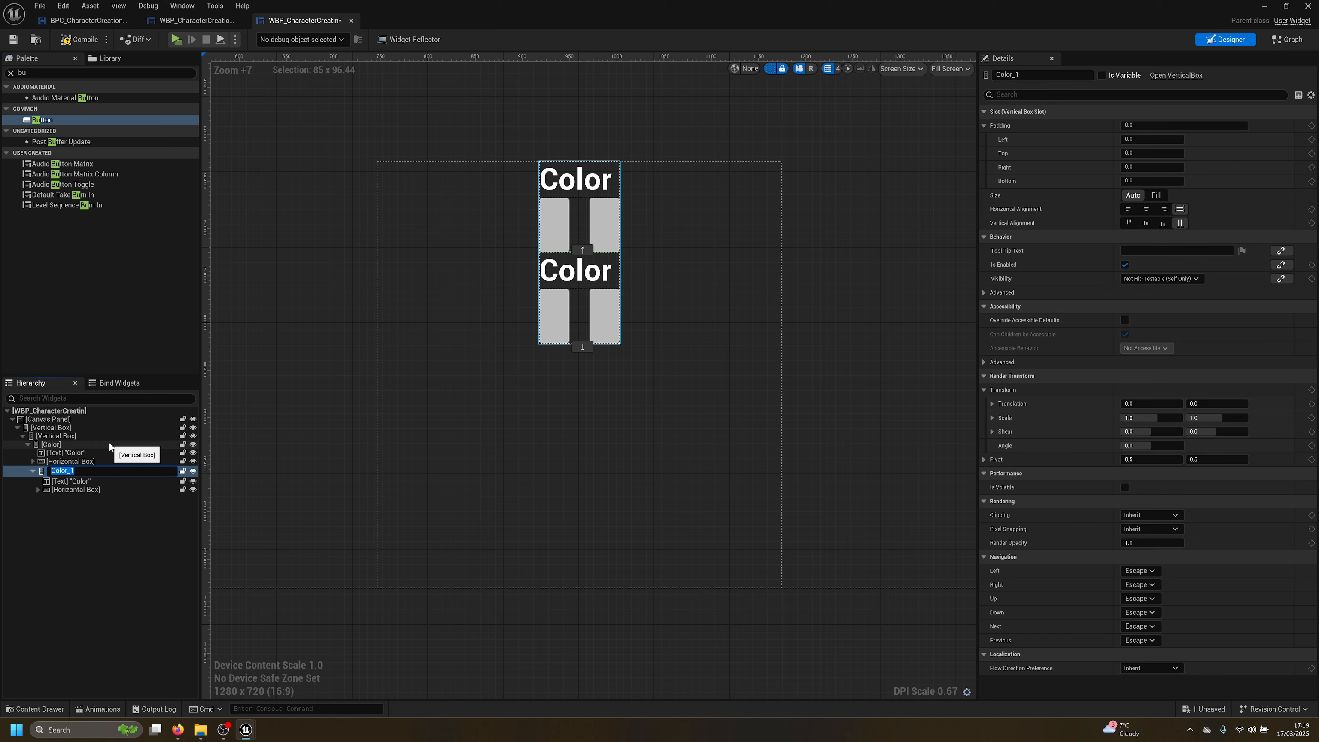
text(Haird)
key(Return)
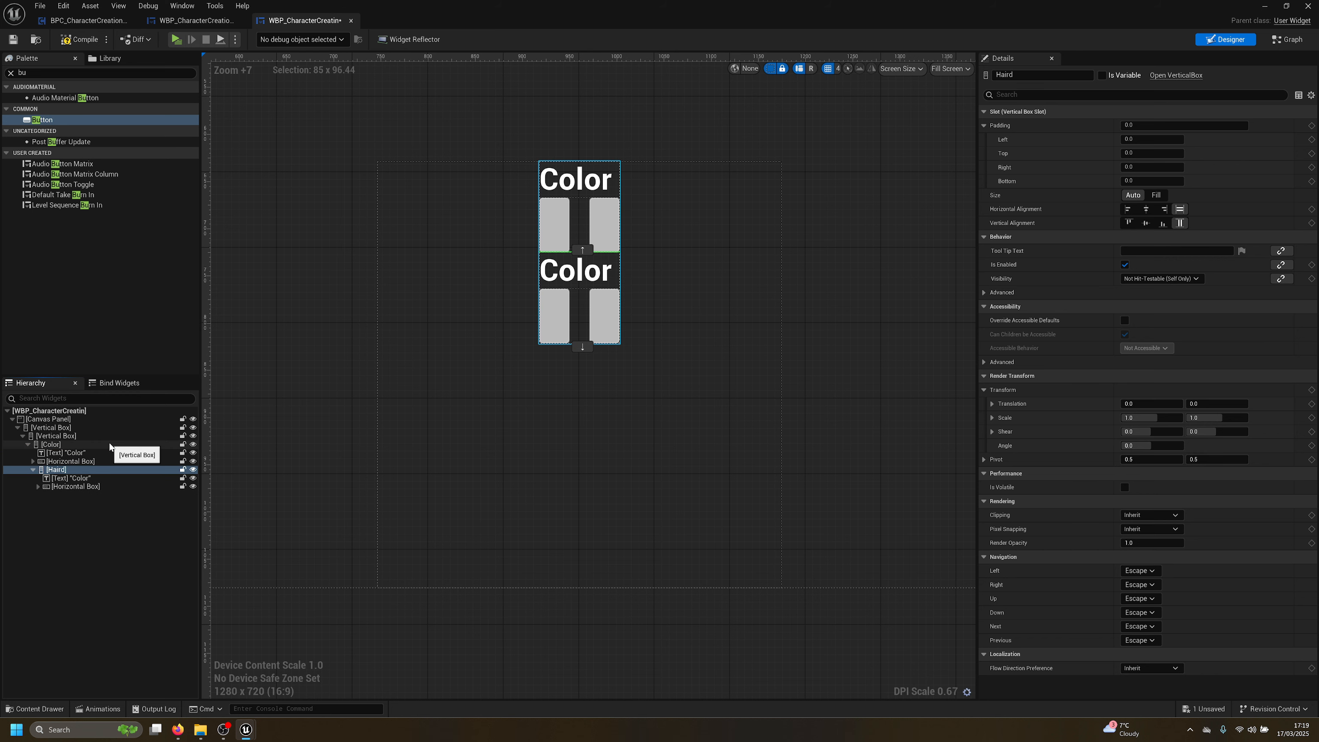
Duplicate the Haird box, check the row names in the main widget, and name the copy Gender
key(ctrl+d)
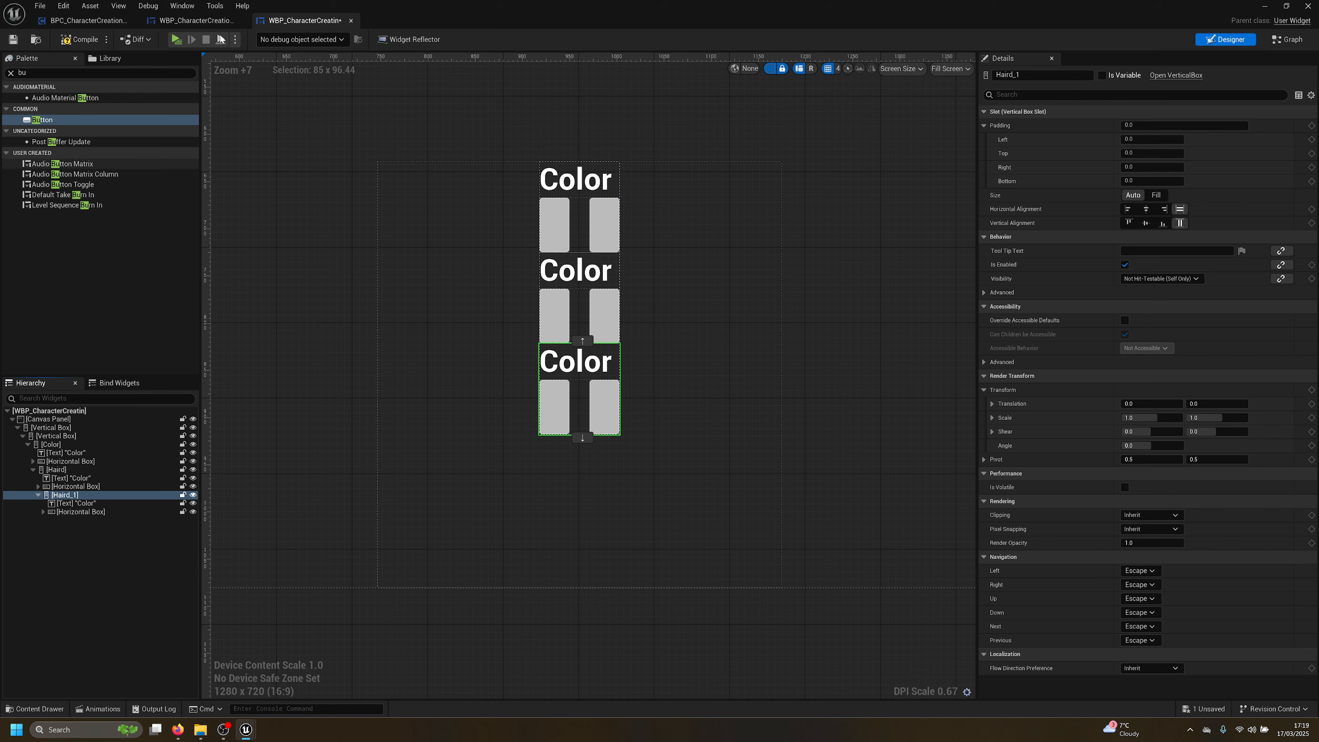
click(195, 20)
click(304, 20)
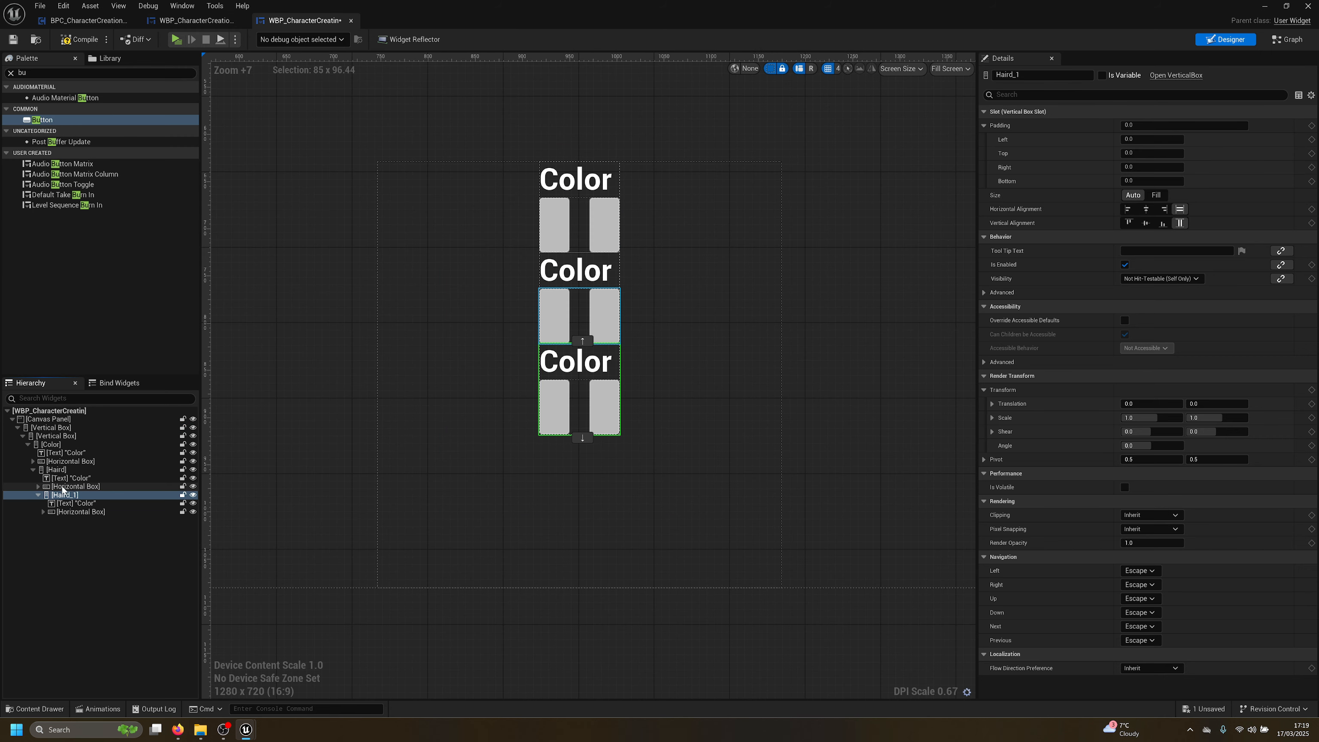
double_click(77, 495)
text(Gend)
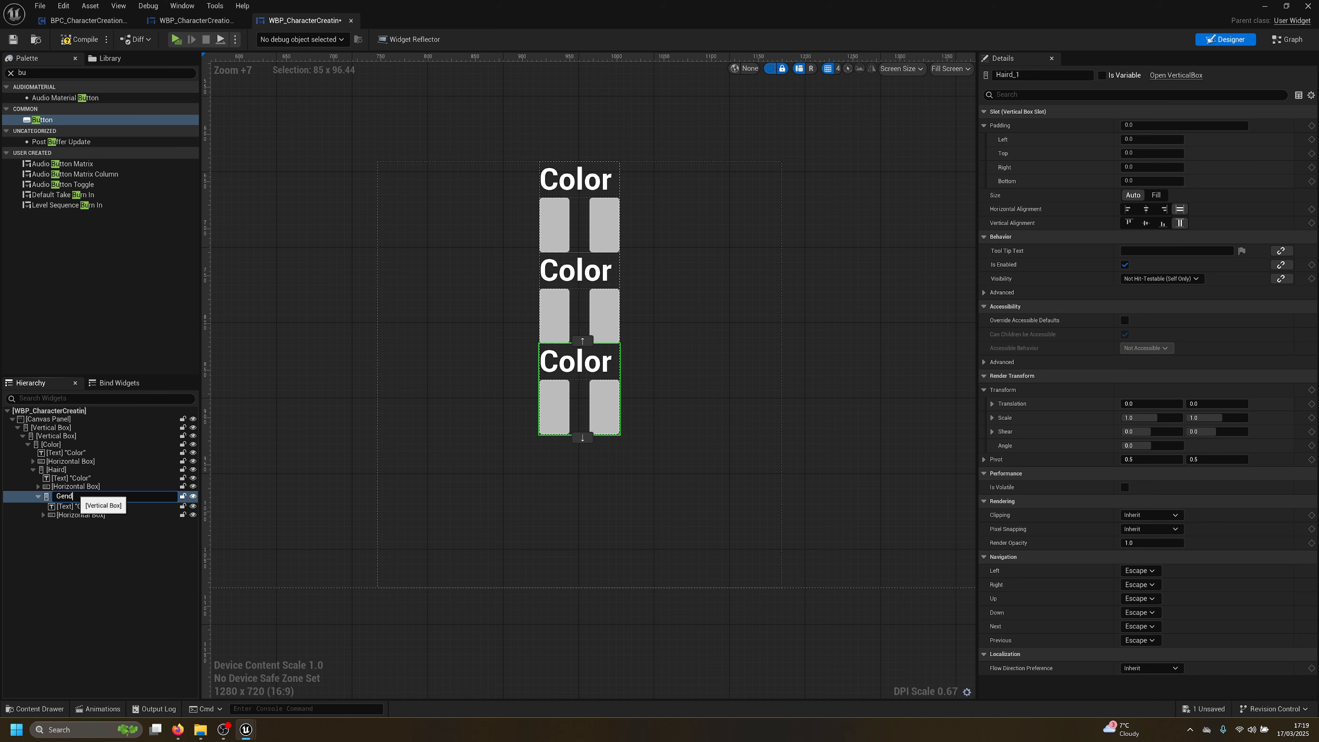
text(er)
key(Return)
Rename the Haird box as Hair and compare the rows with the main widget's layout
double_click(62, 470)
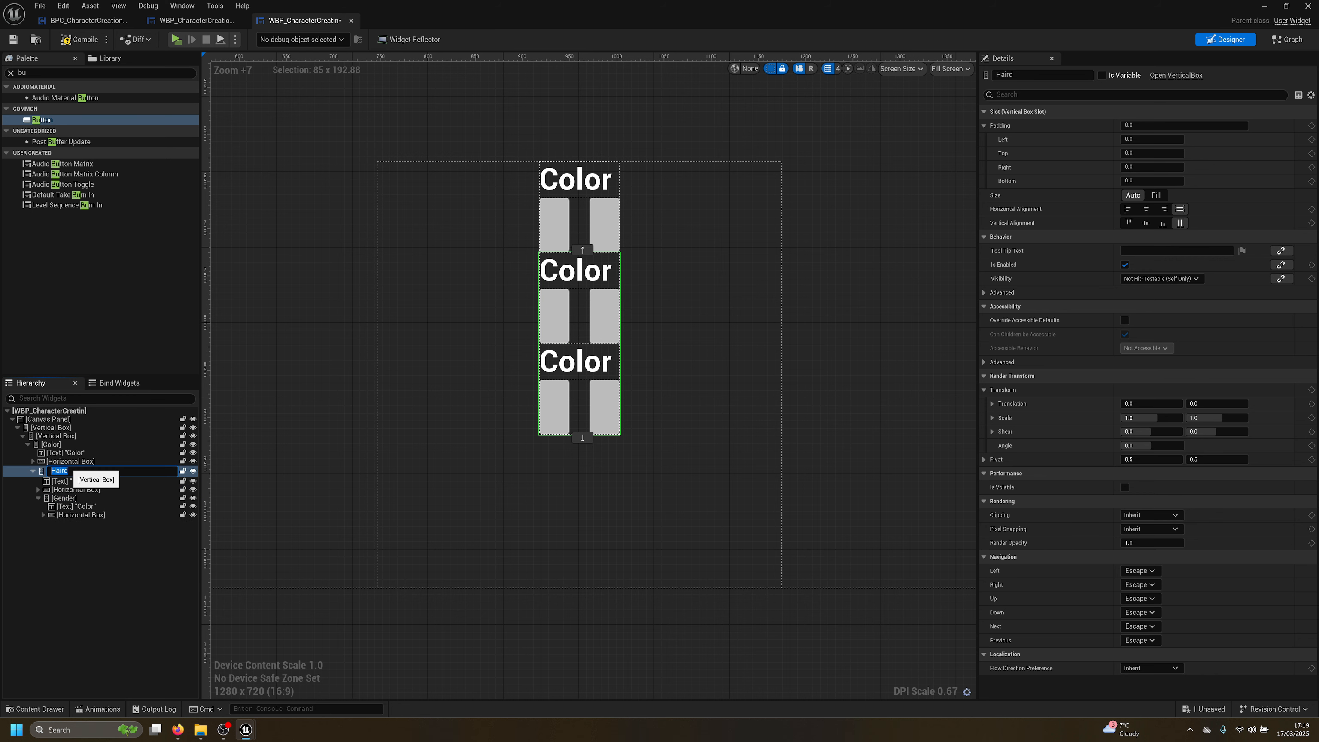
text(Hair)
key(Return)
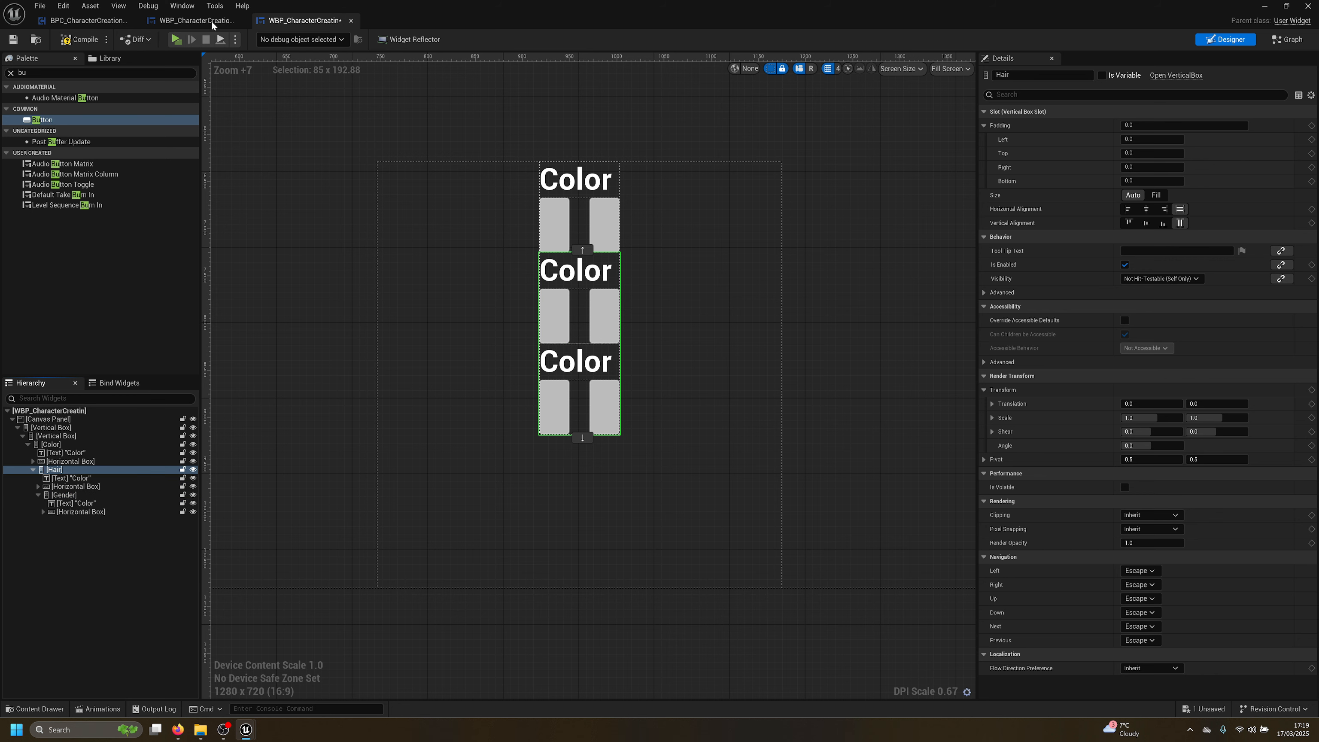
click(195, 20)
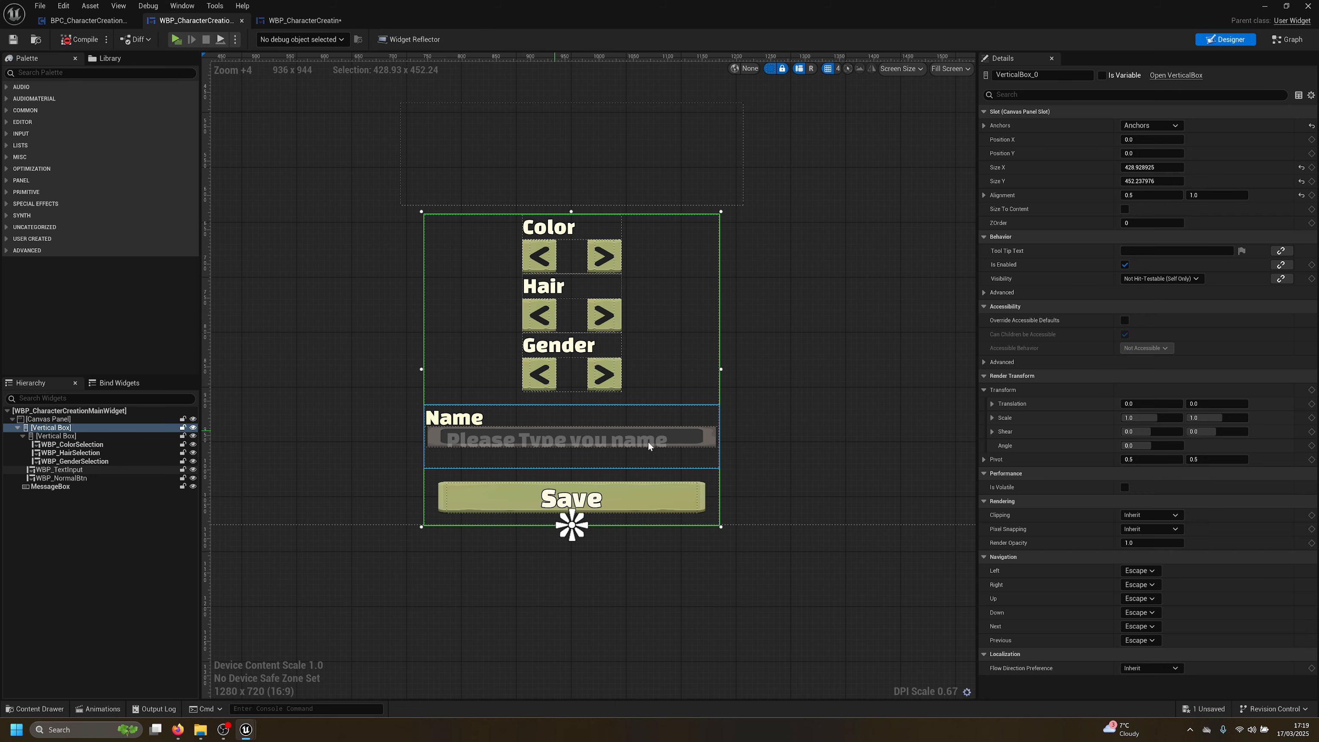
click(300, 20)
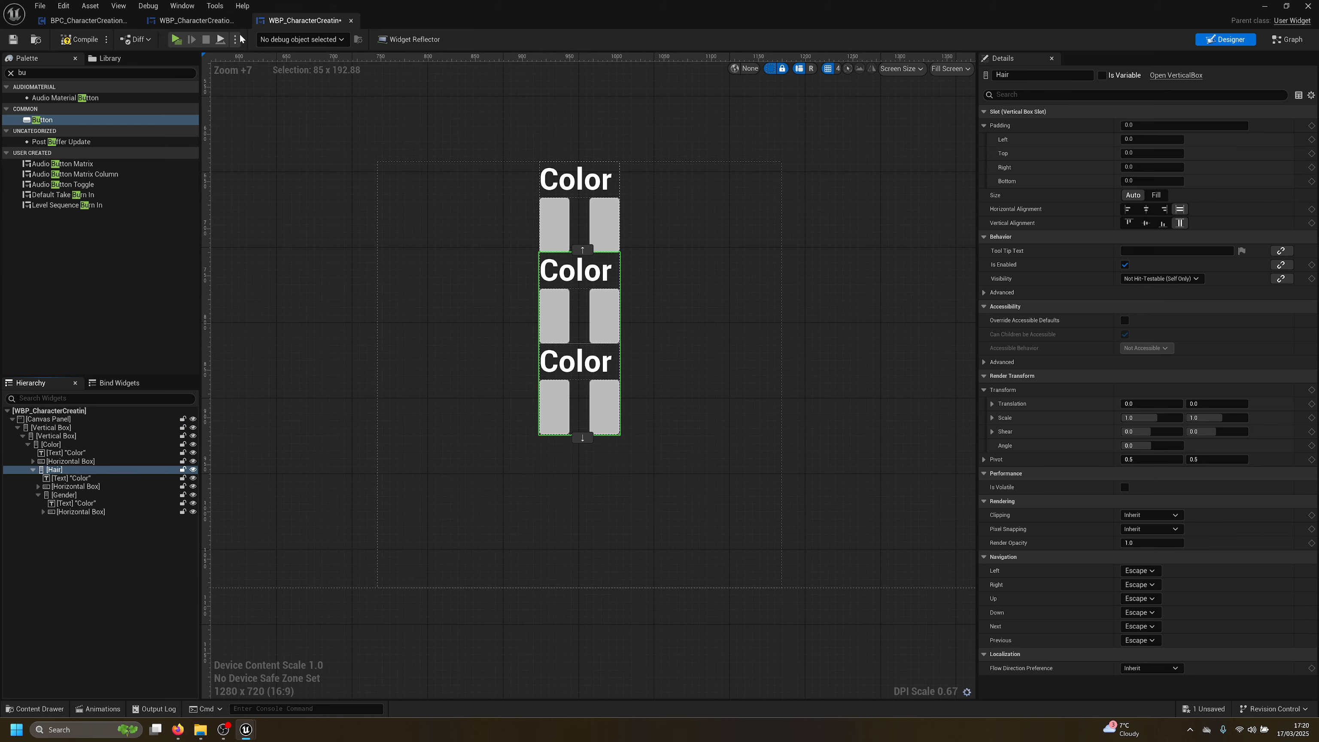
Collapse the Color box in the hierarchy, select its parent Vertical Box, and compile and save the widget
click(28, 444)
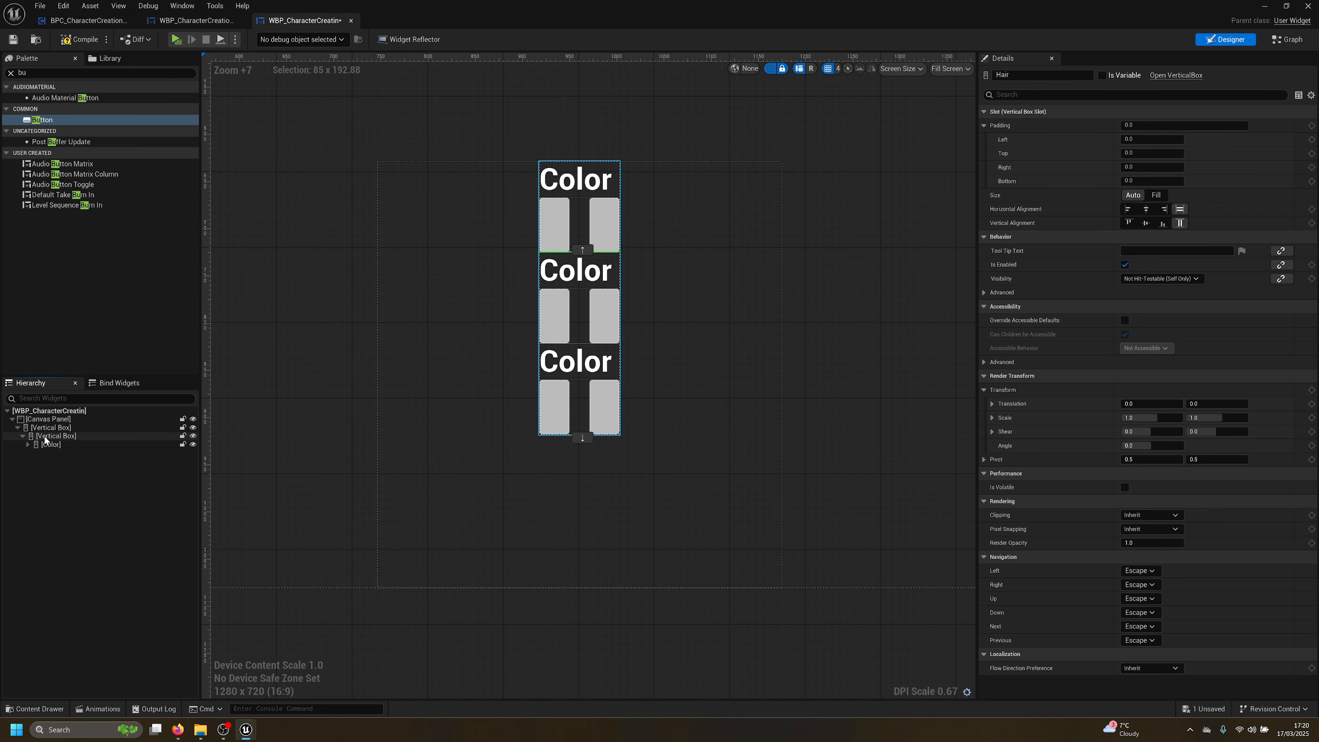
click(44, 438)
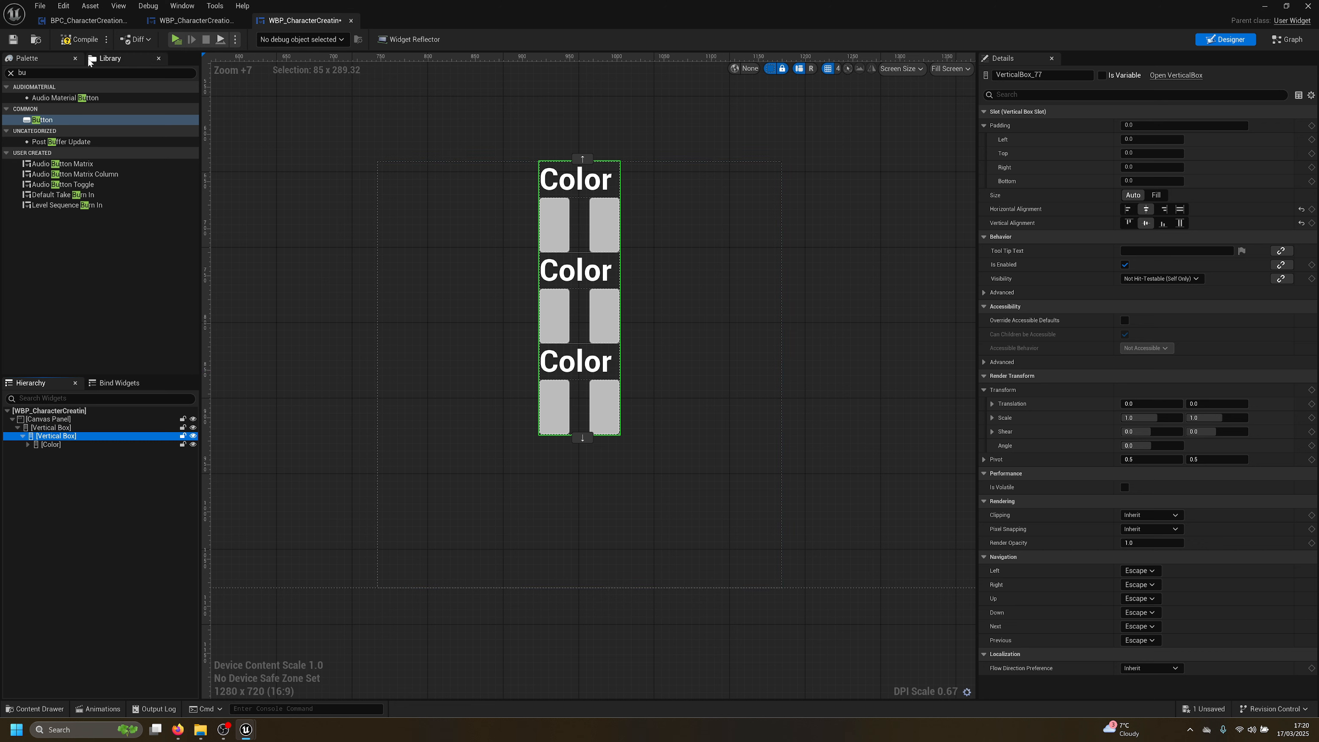
click(79, 39)
key(ctrl+s)
Set the second row's label text to "Hair" and the third row's label text to "Gender"
click(575, 270)
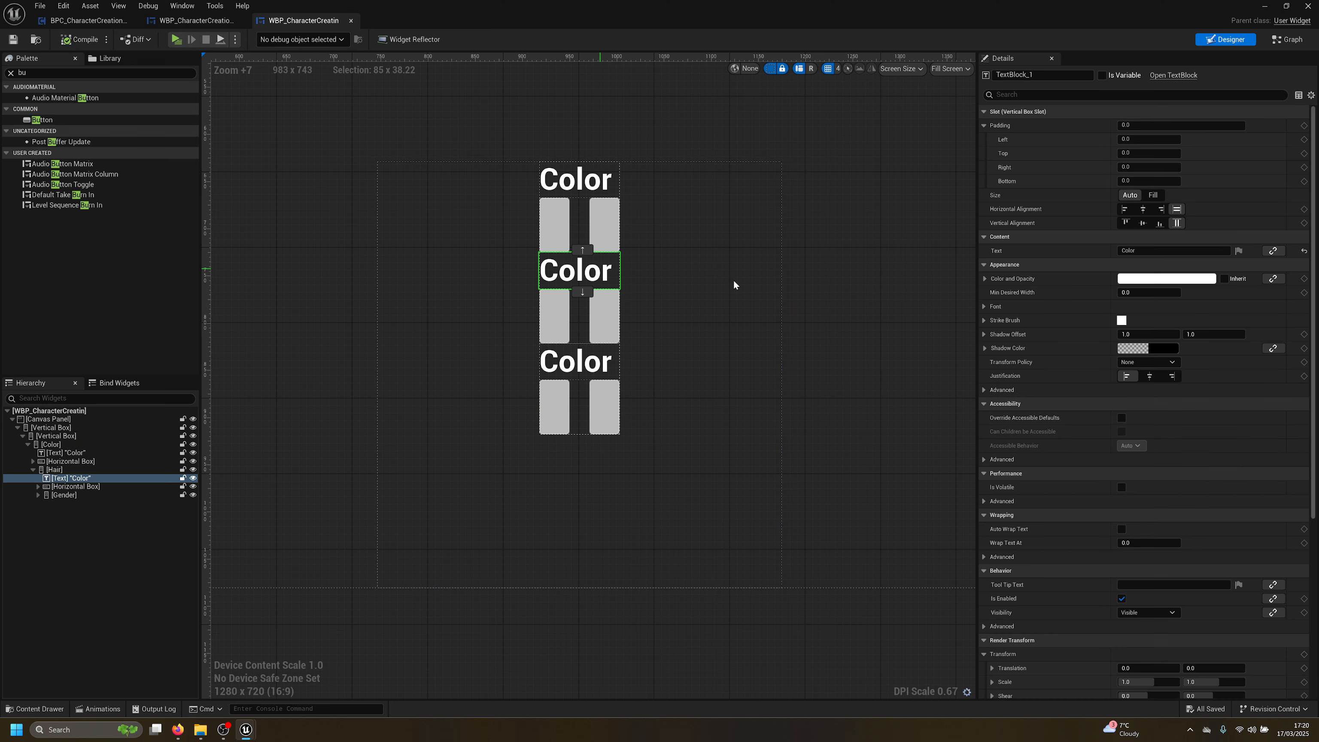
click(1143, 251)
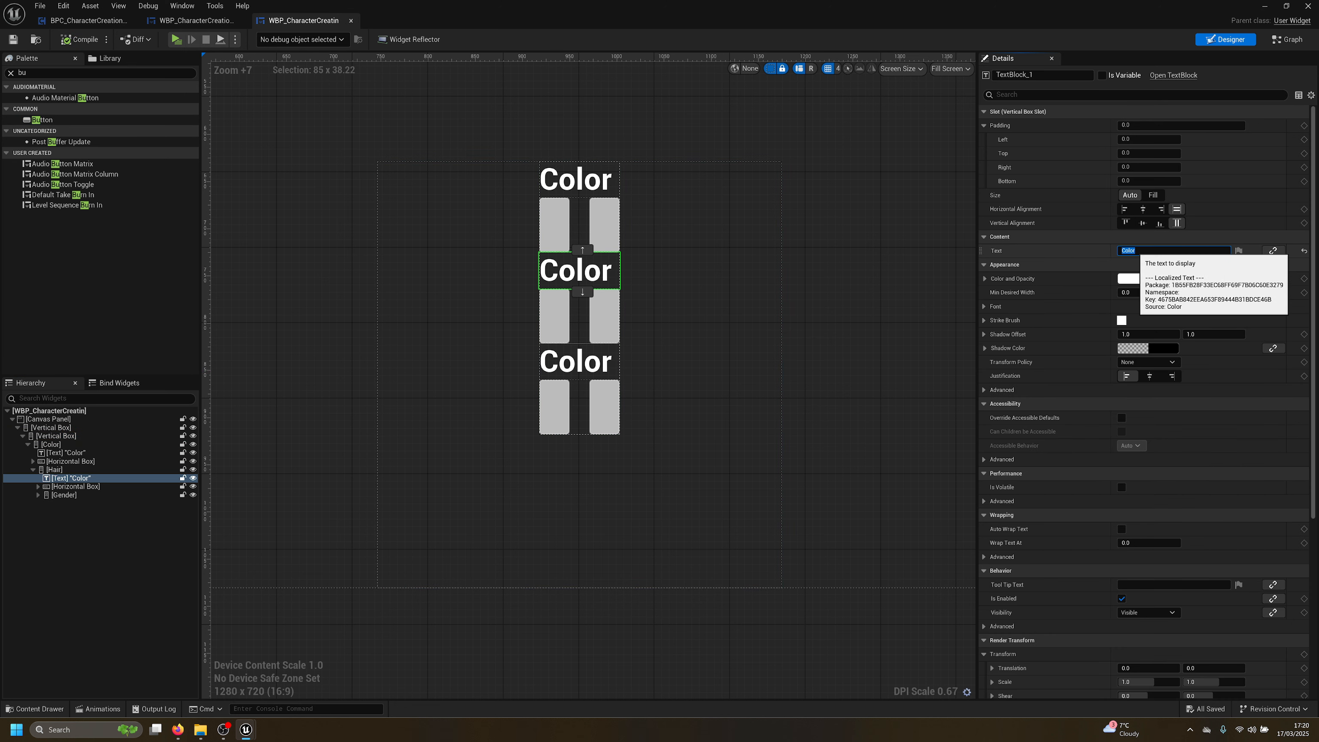
key(Return)
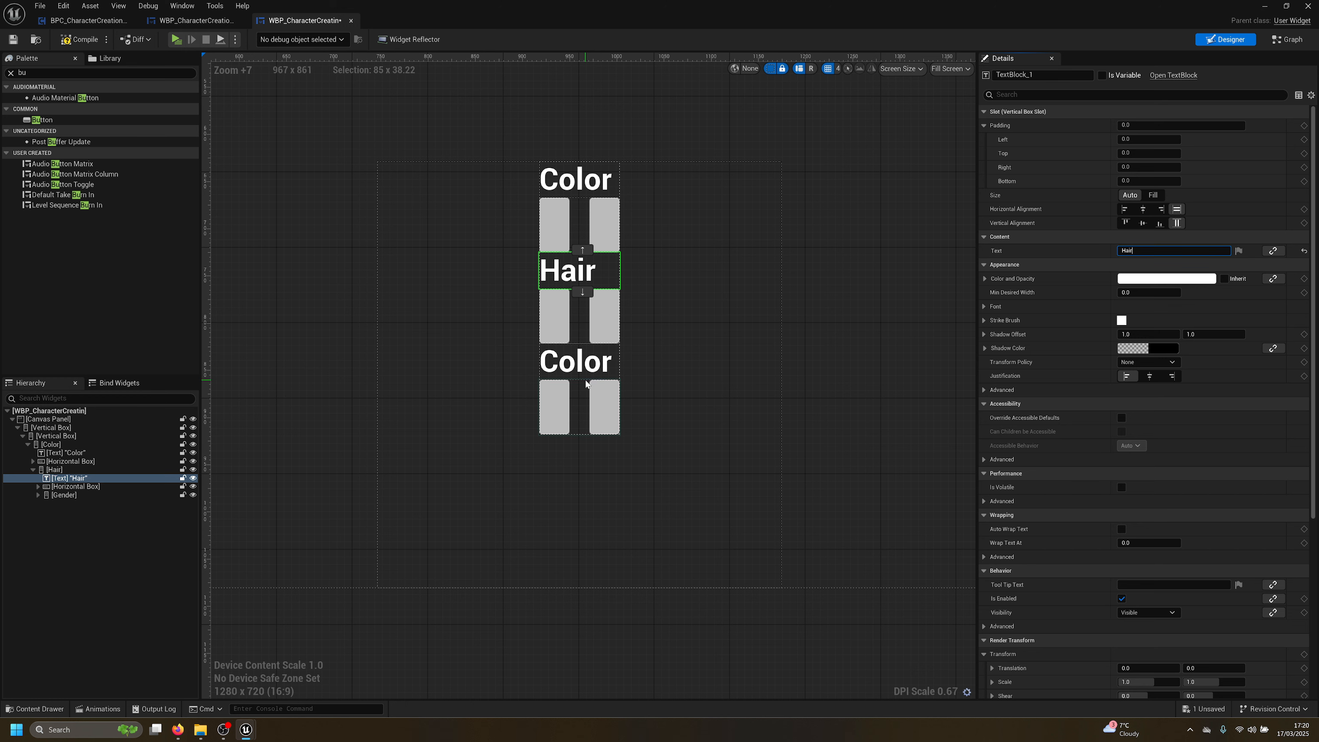
click(575, 361)
click(1134, 251)
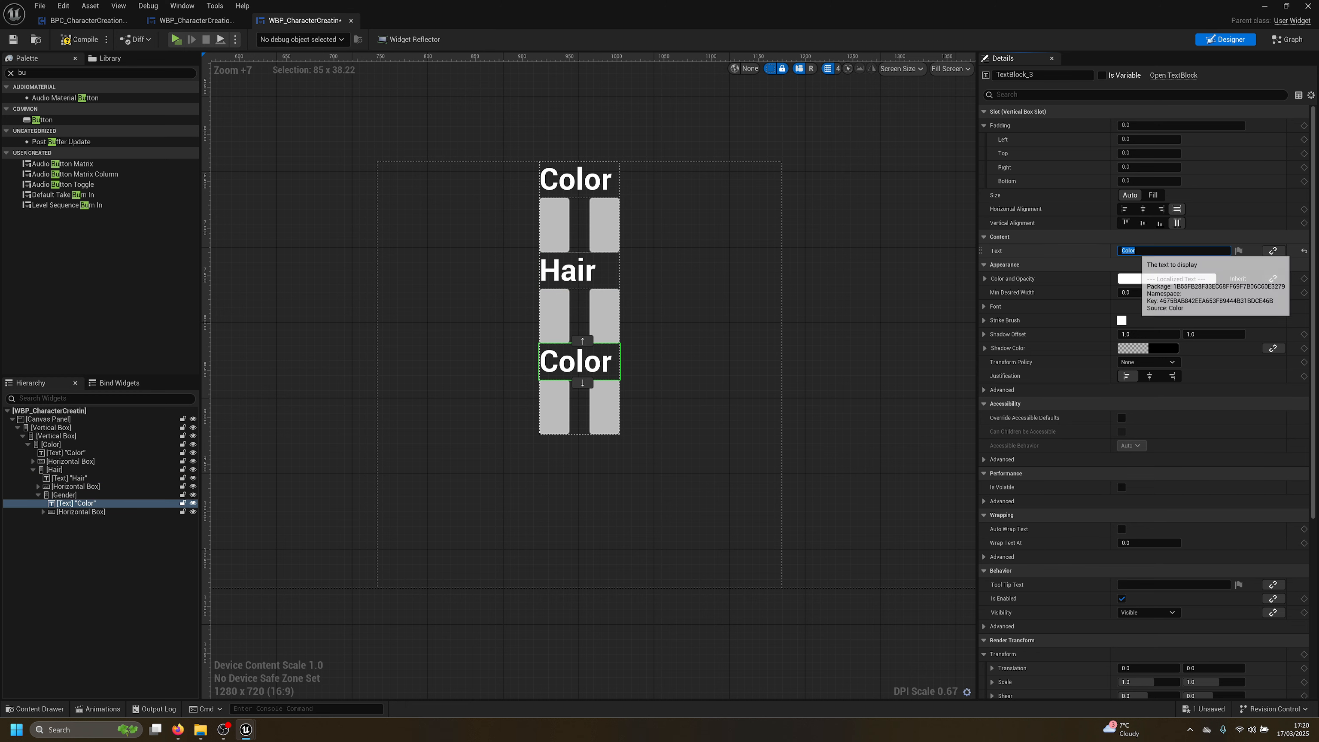
text(Gender)
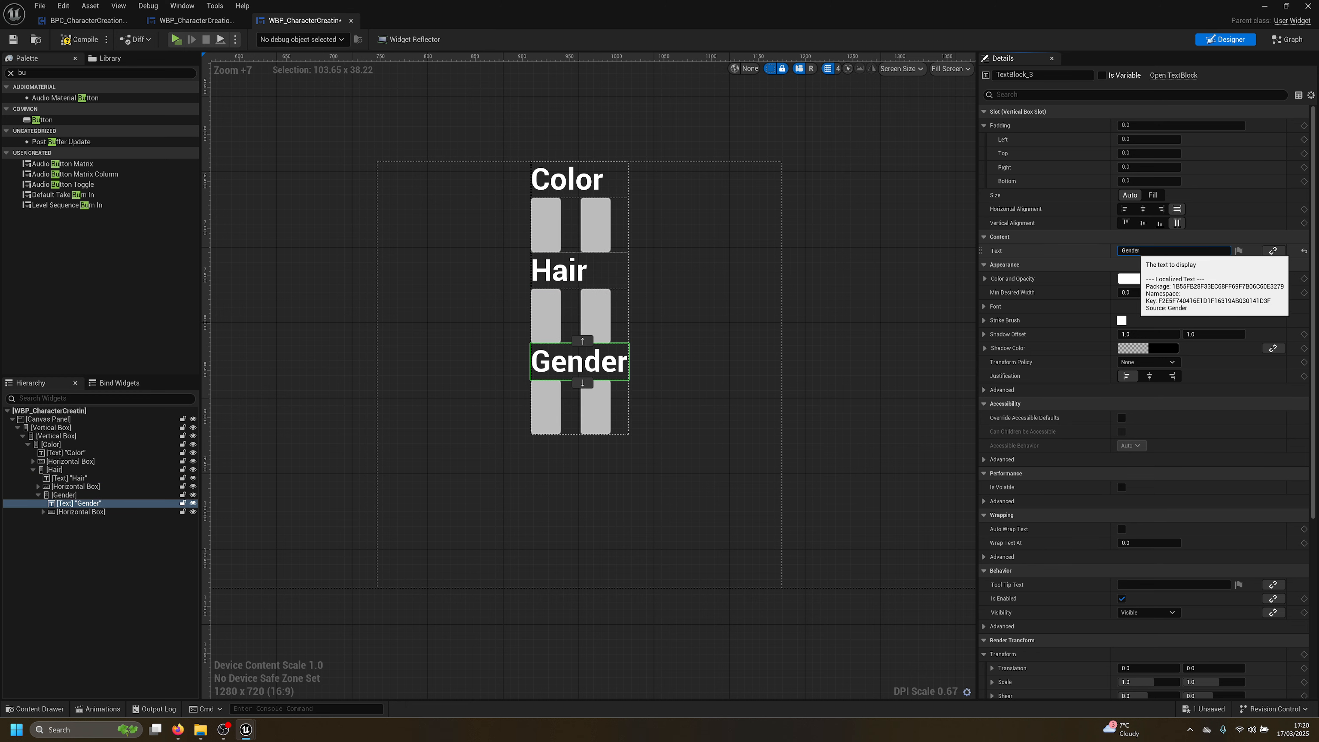
Try fill and right horizontal alignment and the Fill size on the Vertical Box holding the rows, returning to centre alignment and Auto size
click(56, 470)
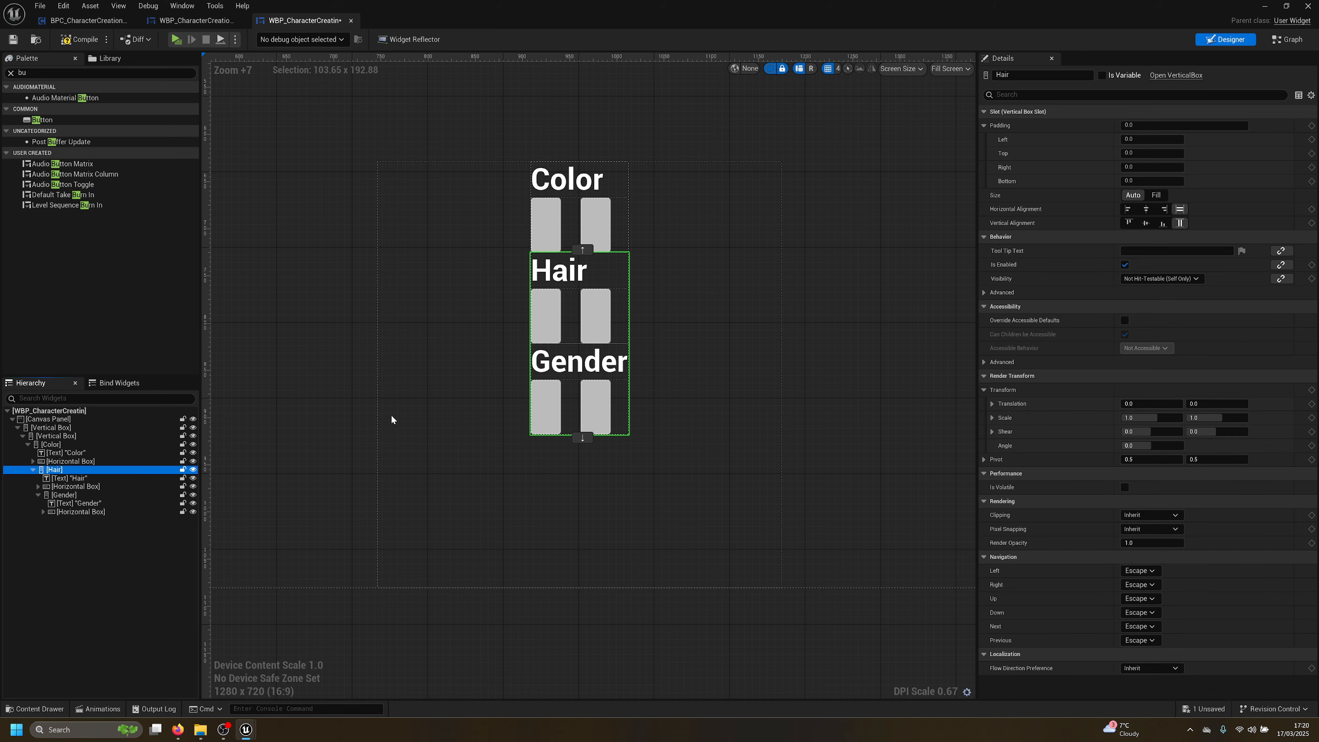
click(56, 436)
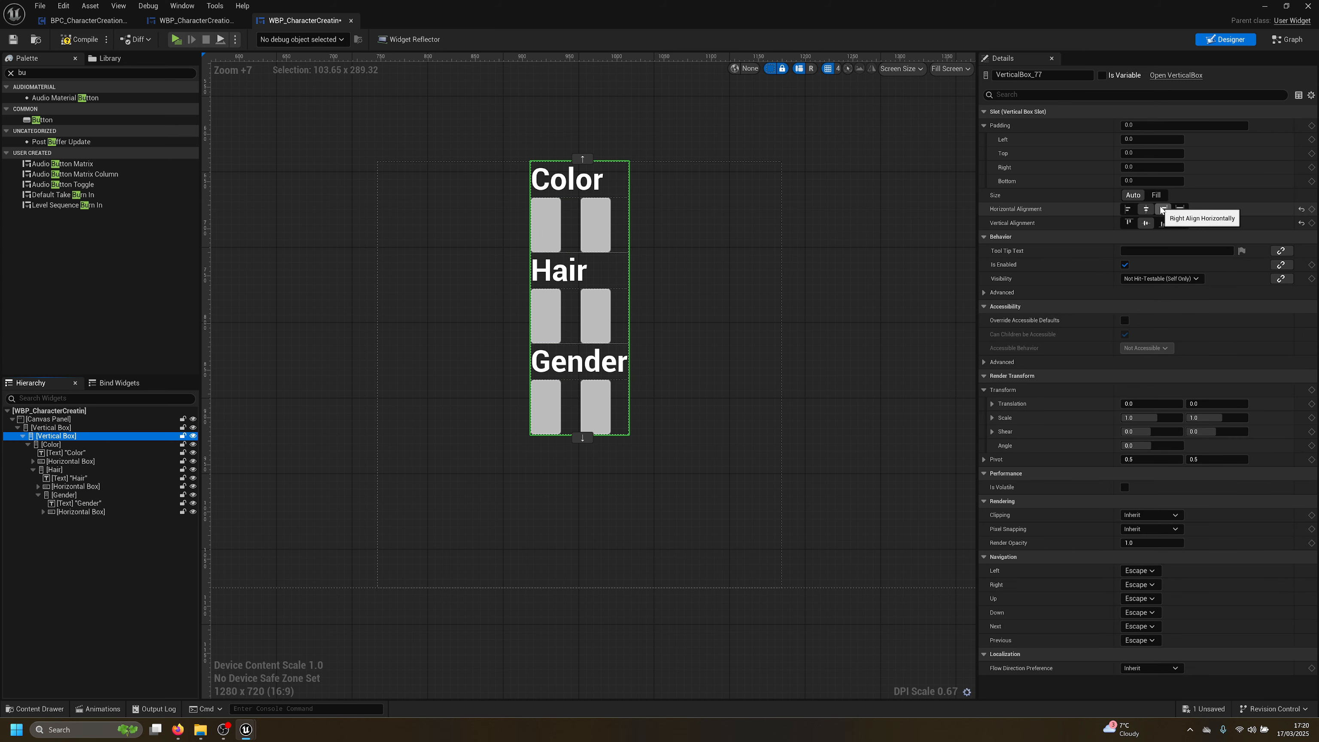
click(1180, 209)
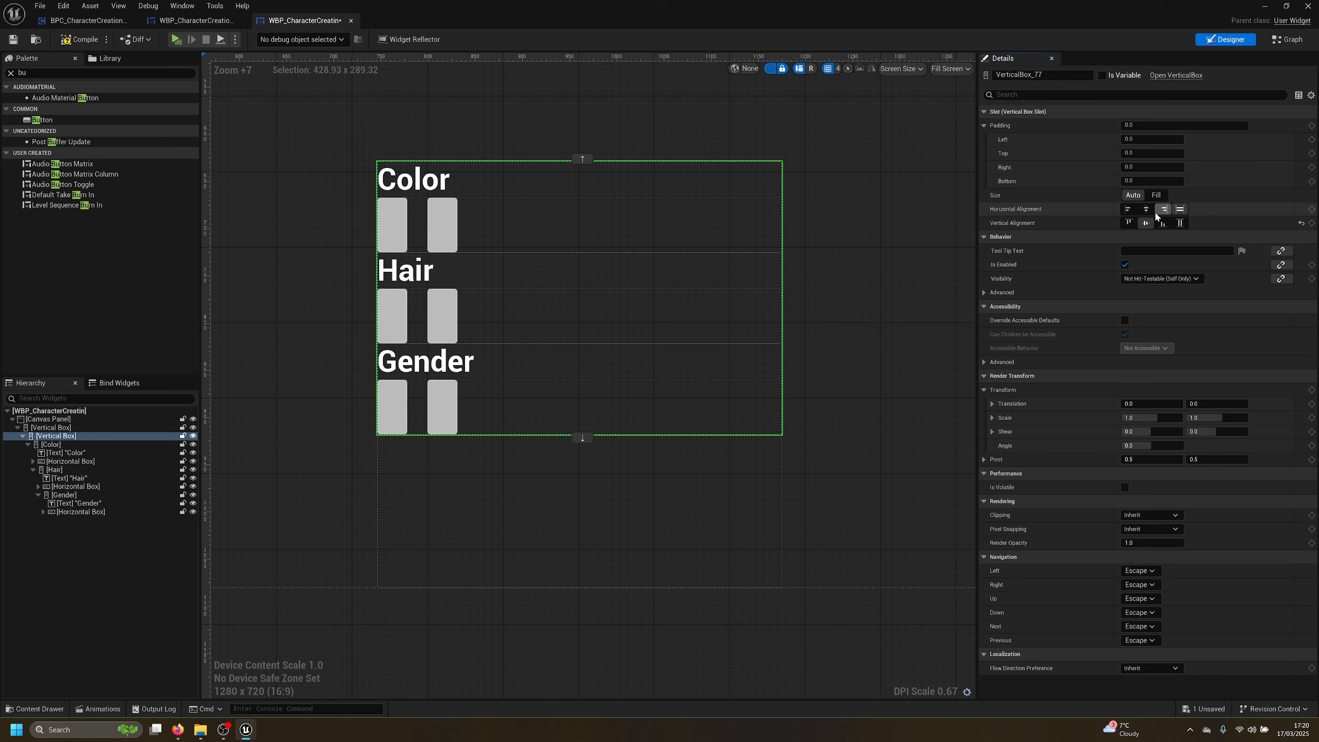
click(1164, 209)
click(1147, 209)
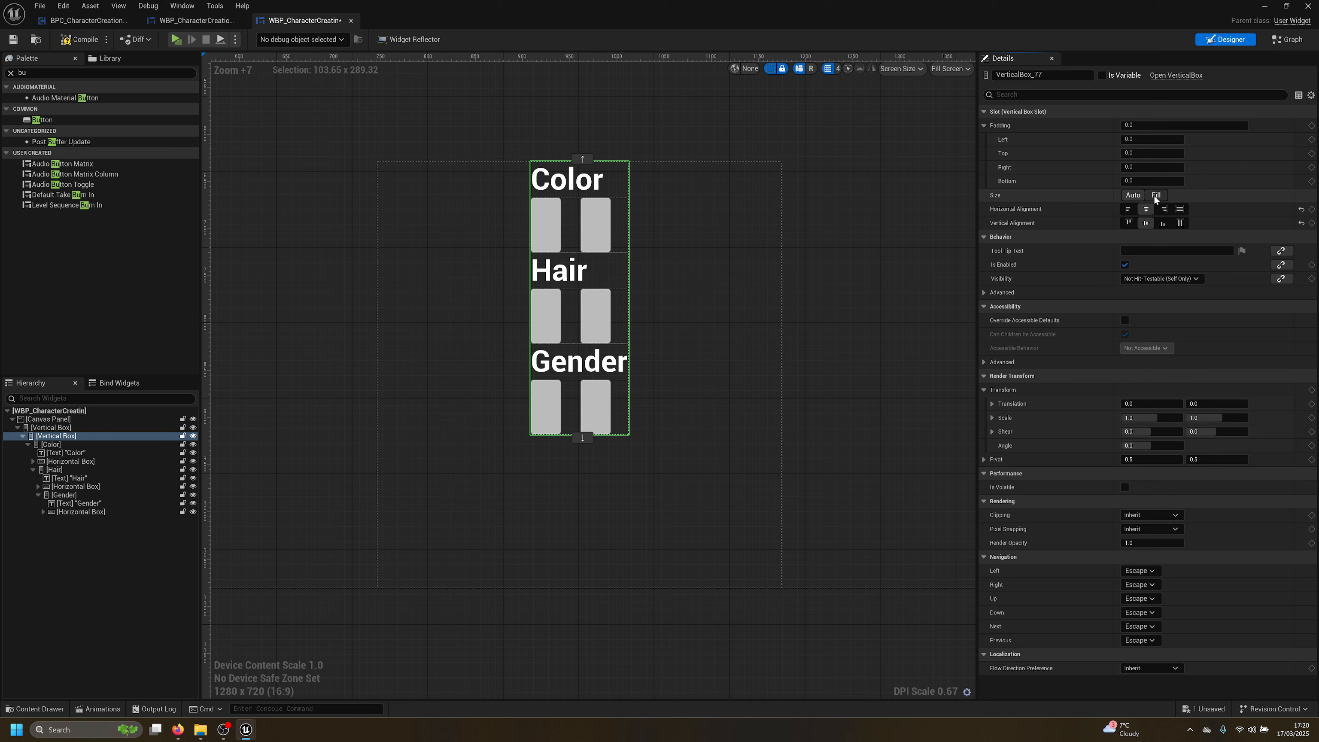
click(1156, 195)
click(1133, 196)
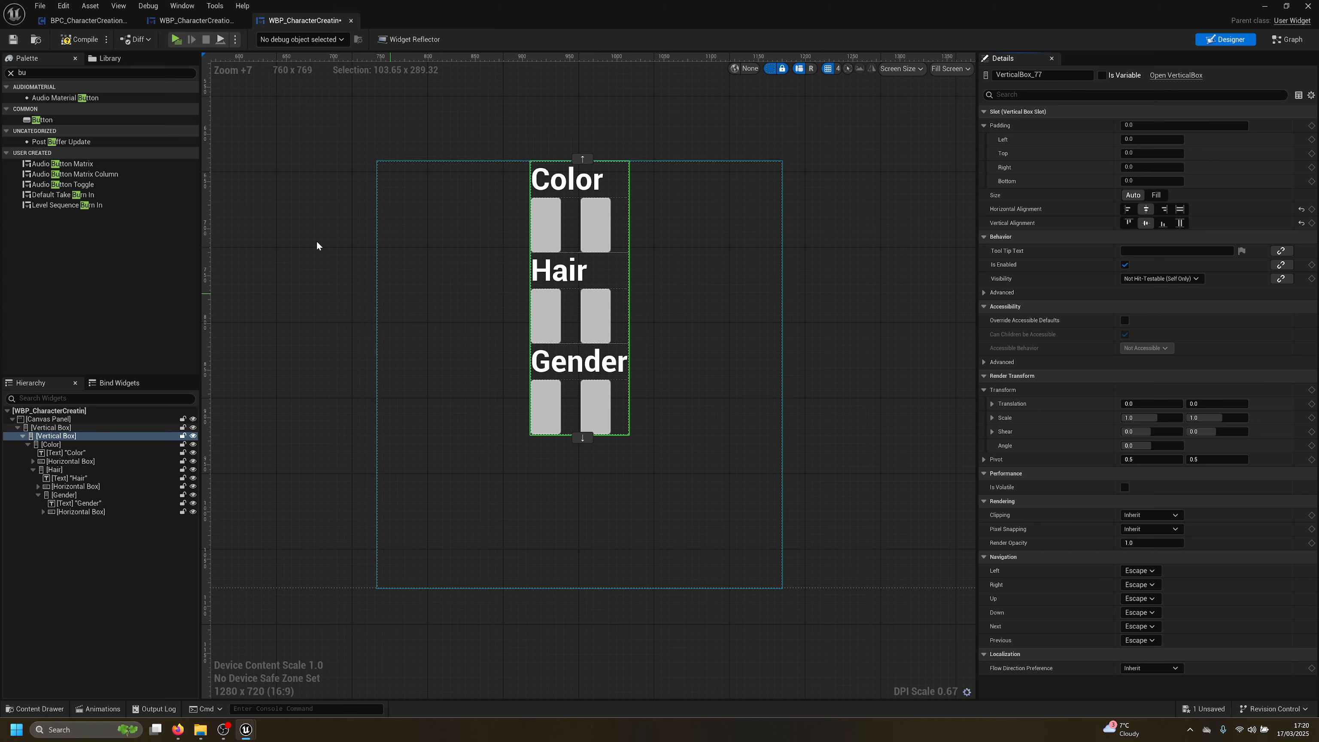
Save the new widget and check the main widget for the elements below the selection rows
click(14, 39)
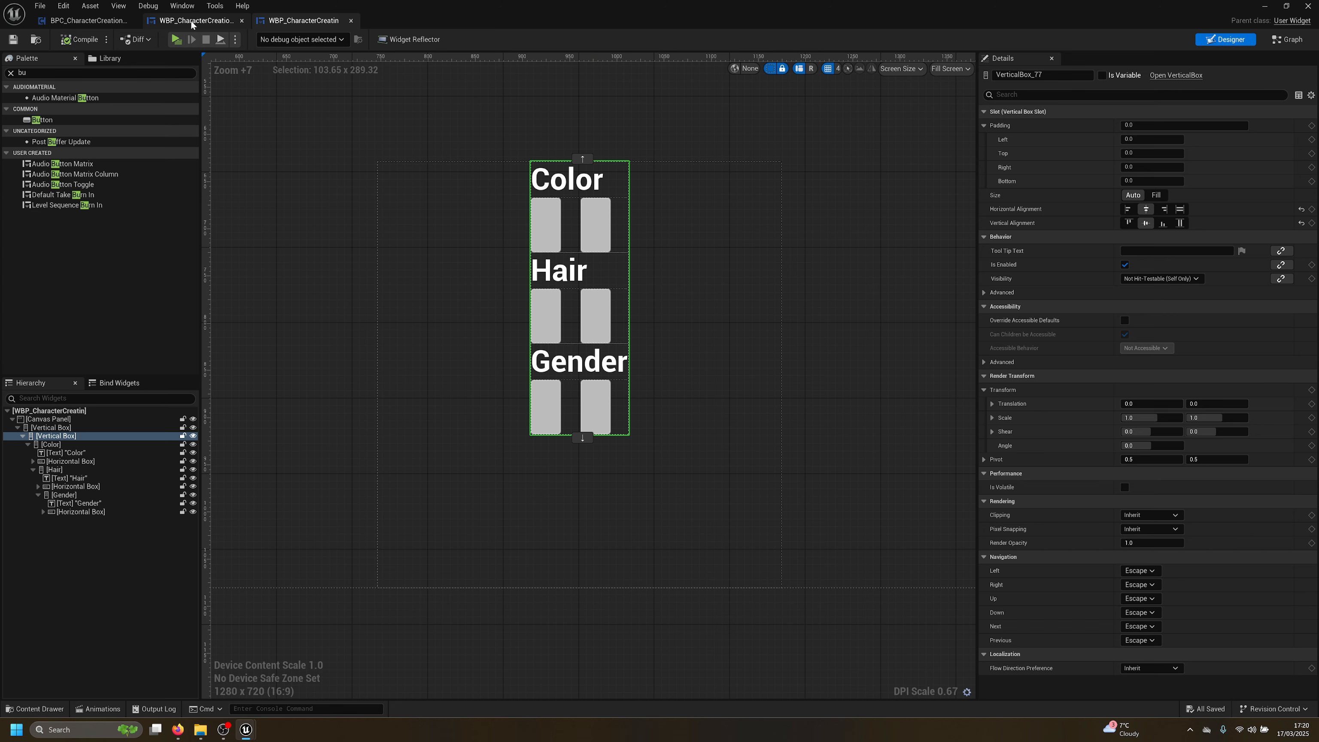
click(195, 21)
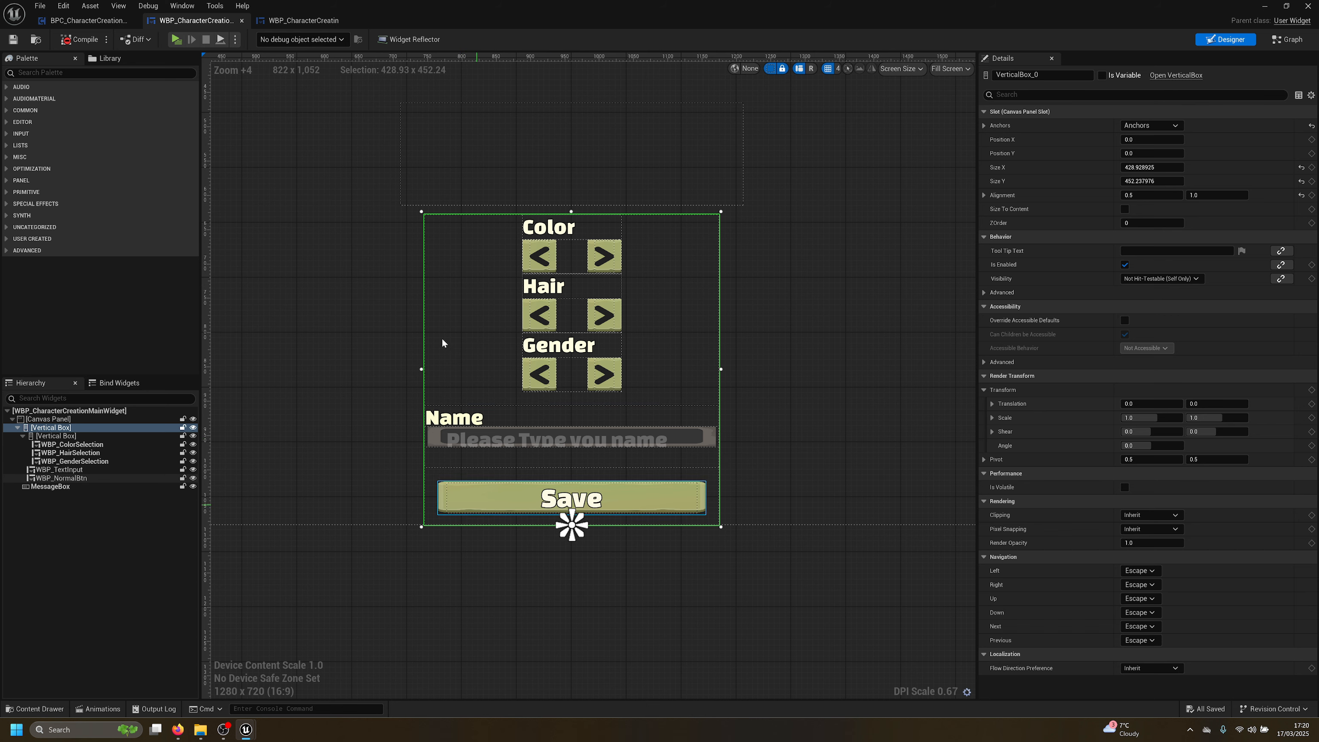
click(298, 21)
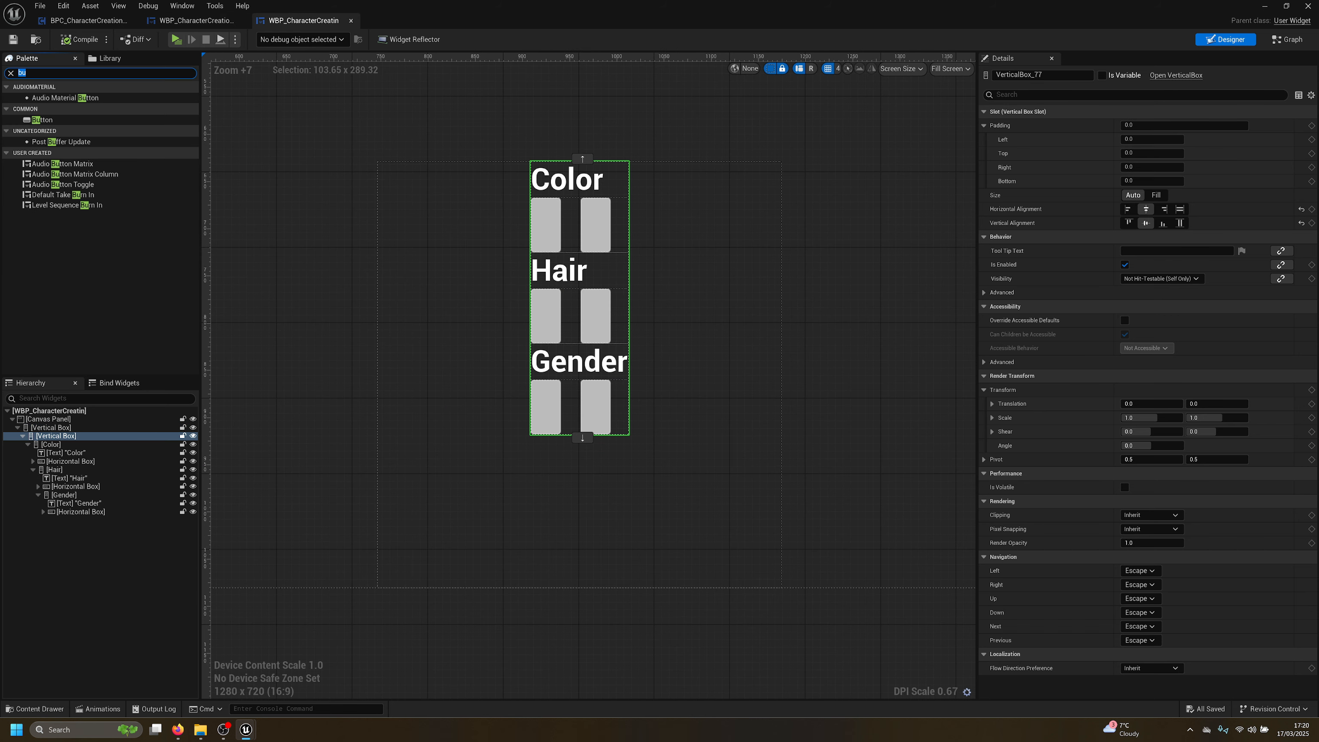
Add a Button below the selection rows in the inner Vertical Box and place a Text block inside it
drag(41, 119, 49, 445)
click(52, 453)
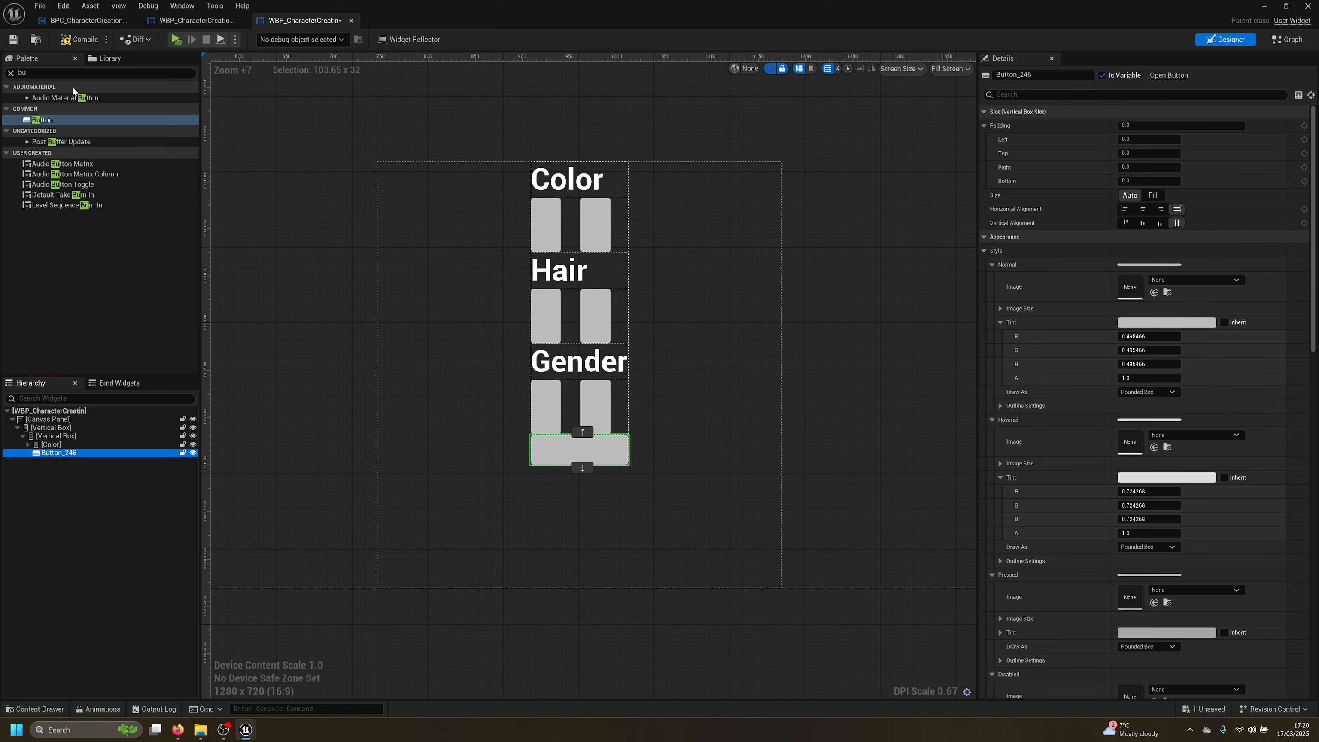
click(52, 73)
text(tex)
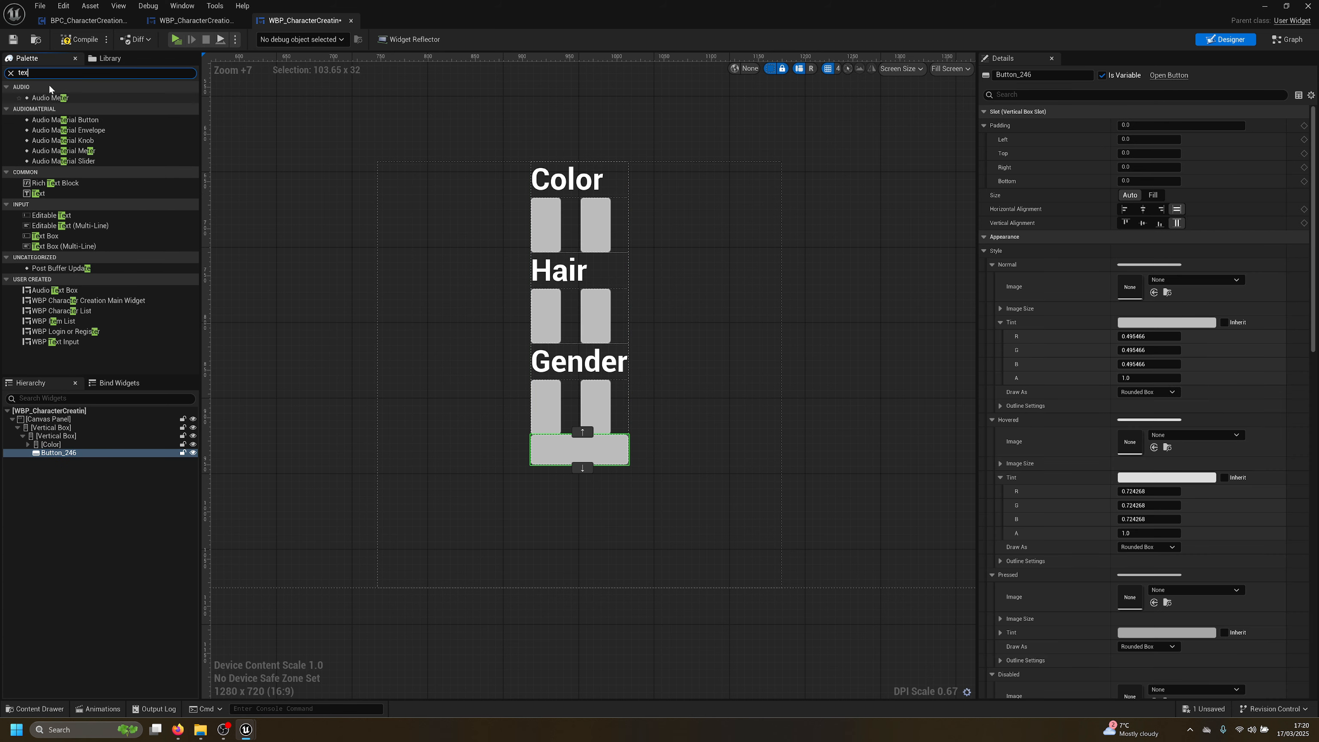
drag(39, 109, 64, 463)
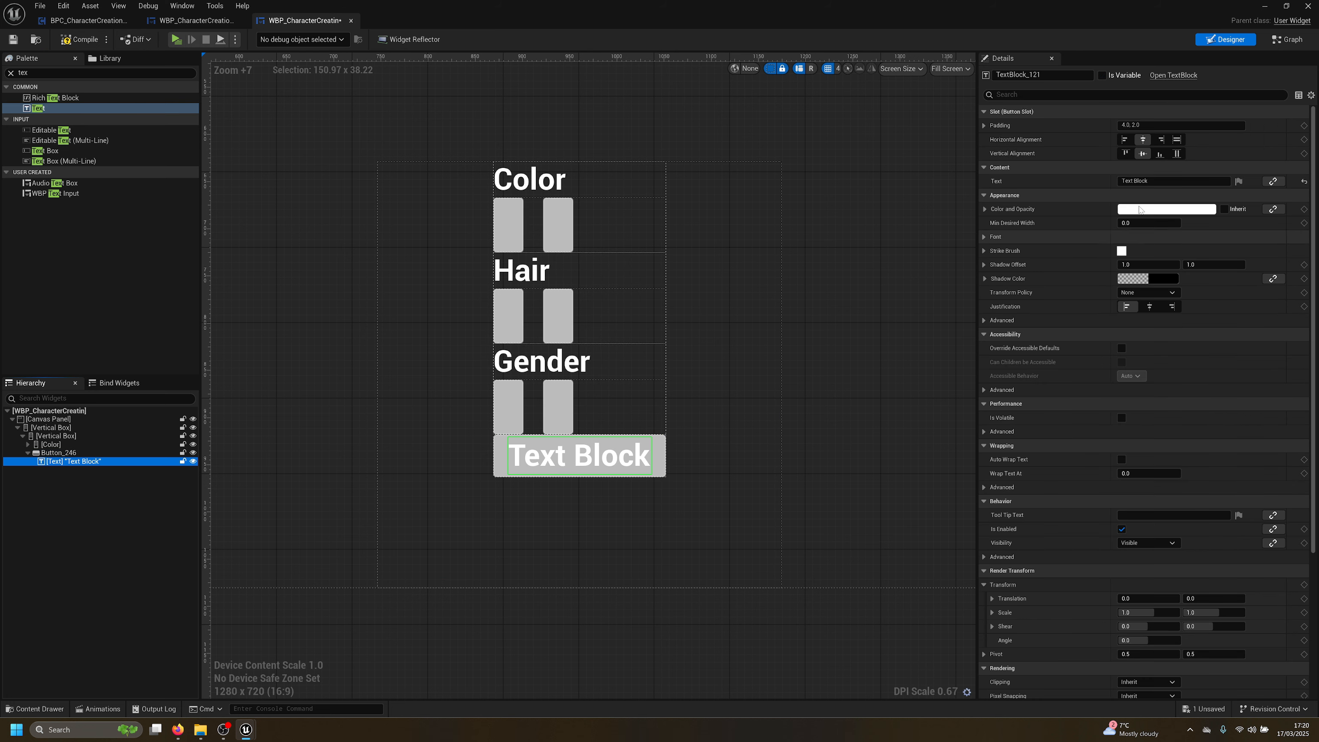
Set the text of the new button's text block to "Save"
click(1137, 181)
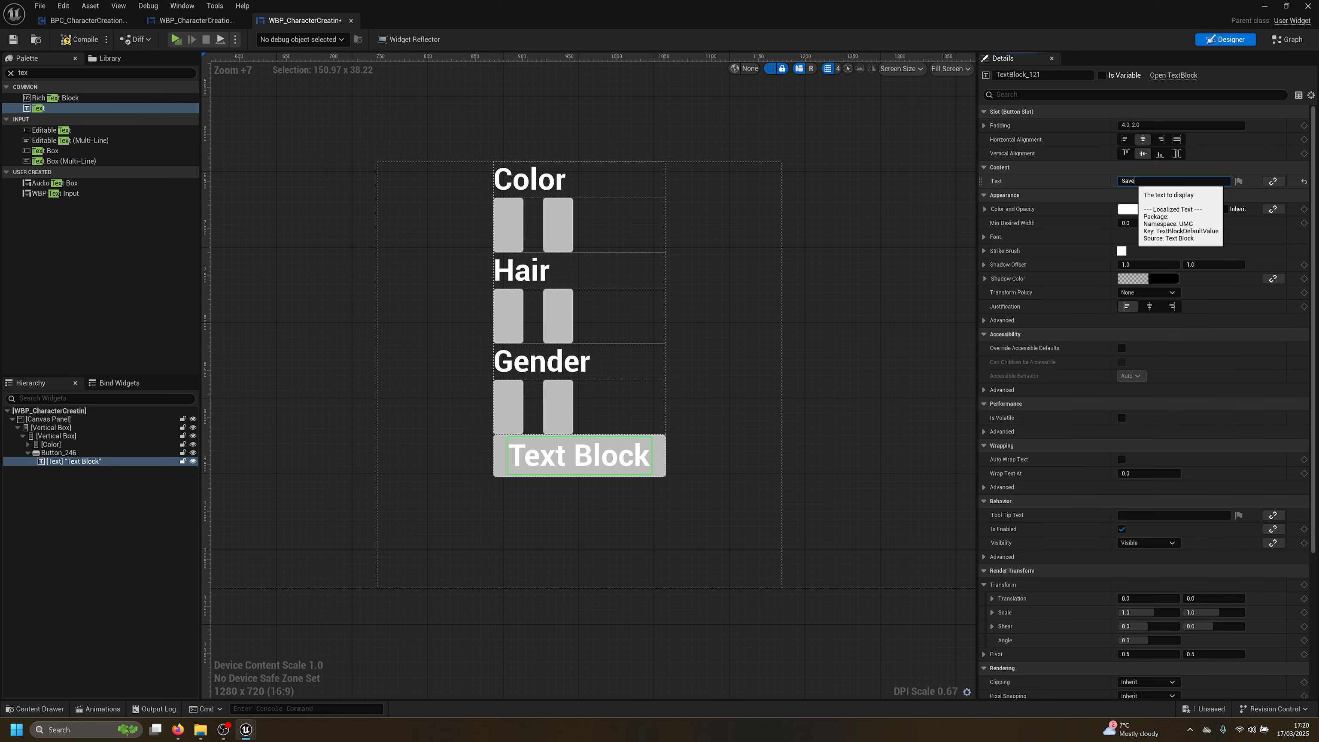
text(Save)
key(Return)
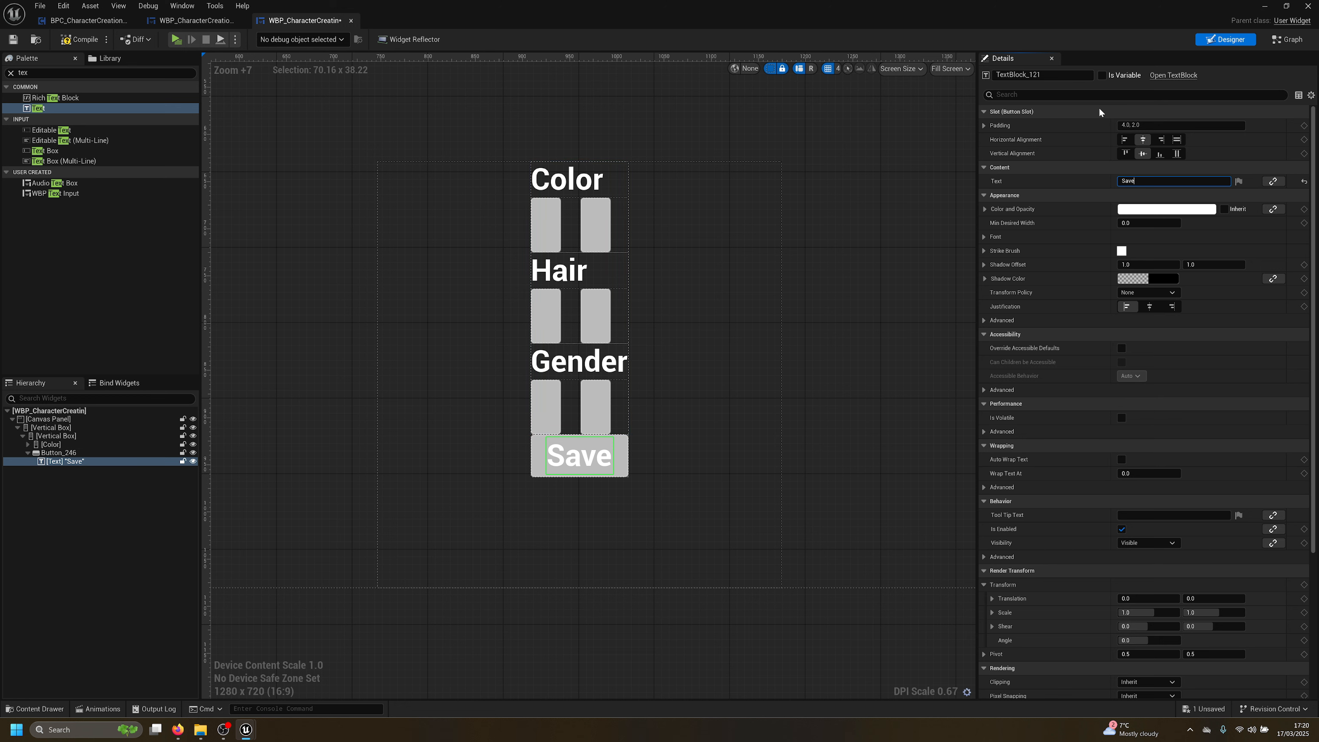
Try a top padding of 10 on the Save text block and set it to 0 instead
click(1101, 125)
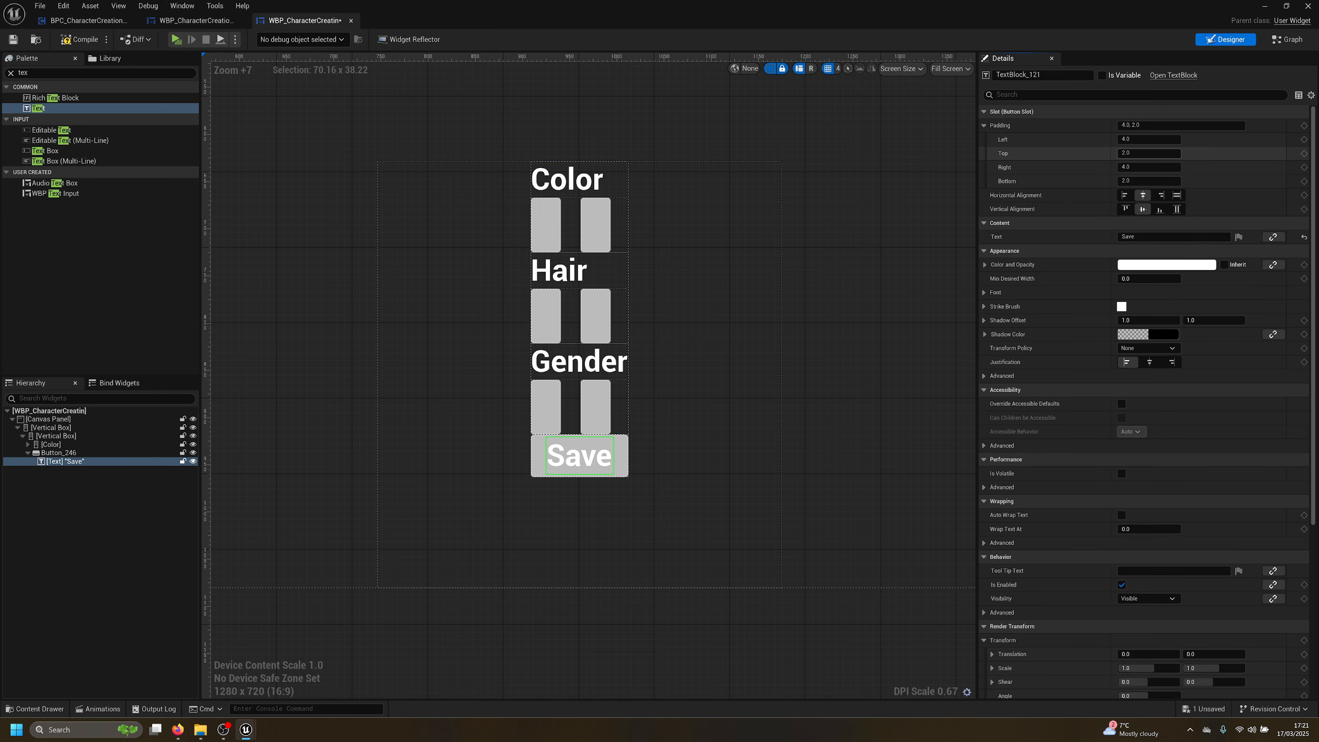
text(10)
key(Return)
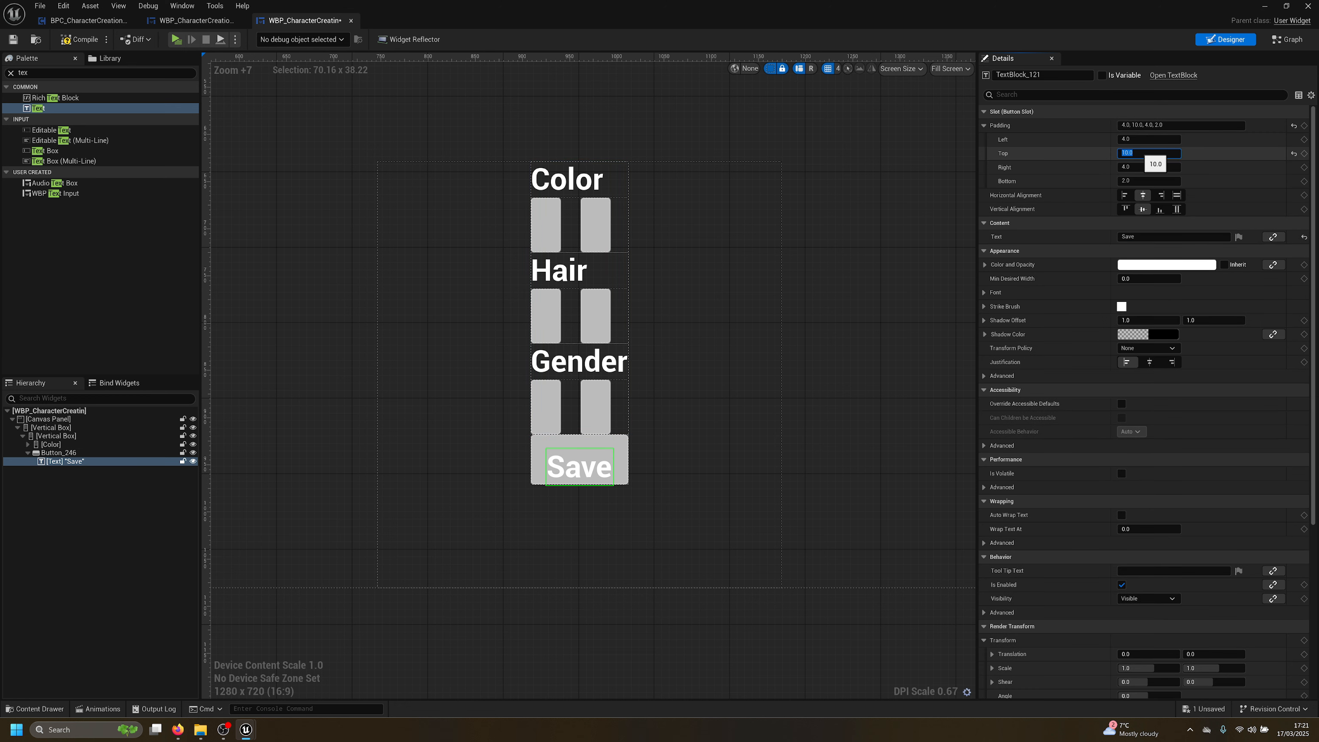
text(0)
key(Return)
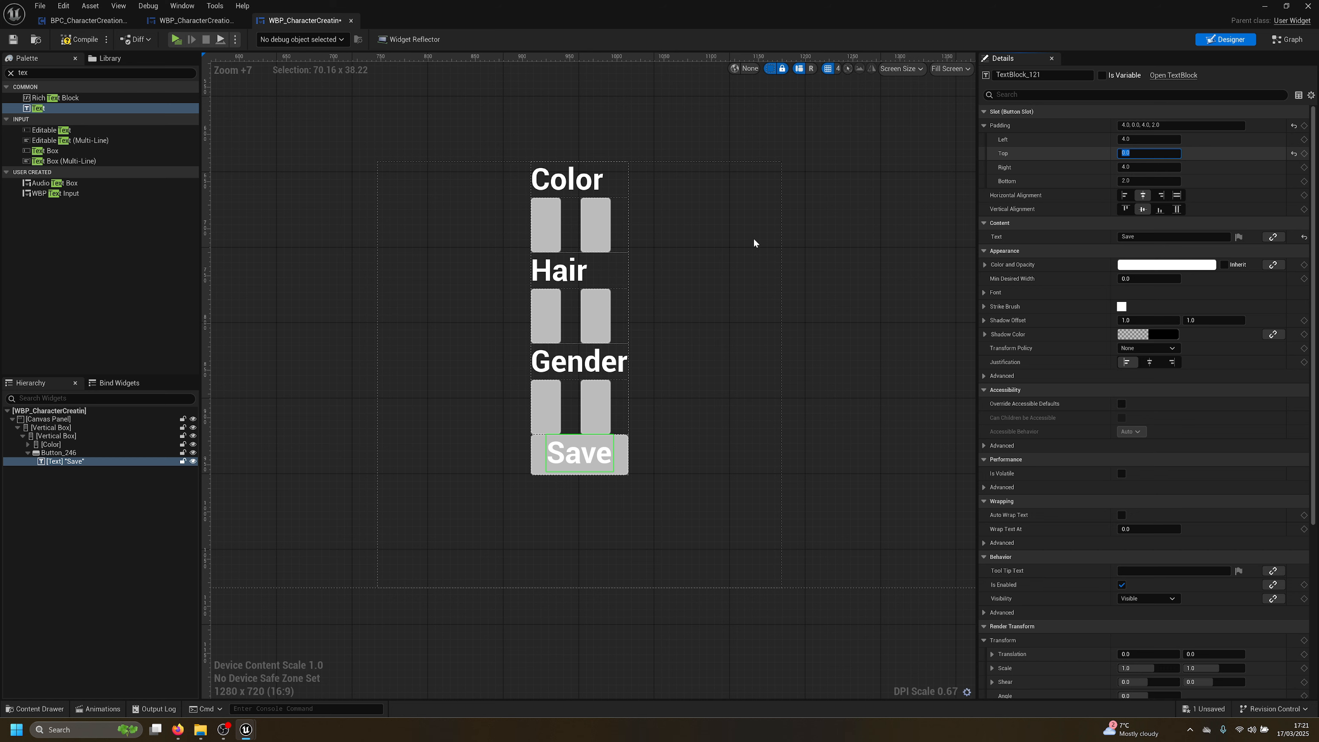
Set the Save button's top padding to 10 and save the widget
click(58, 453)
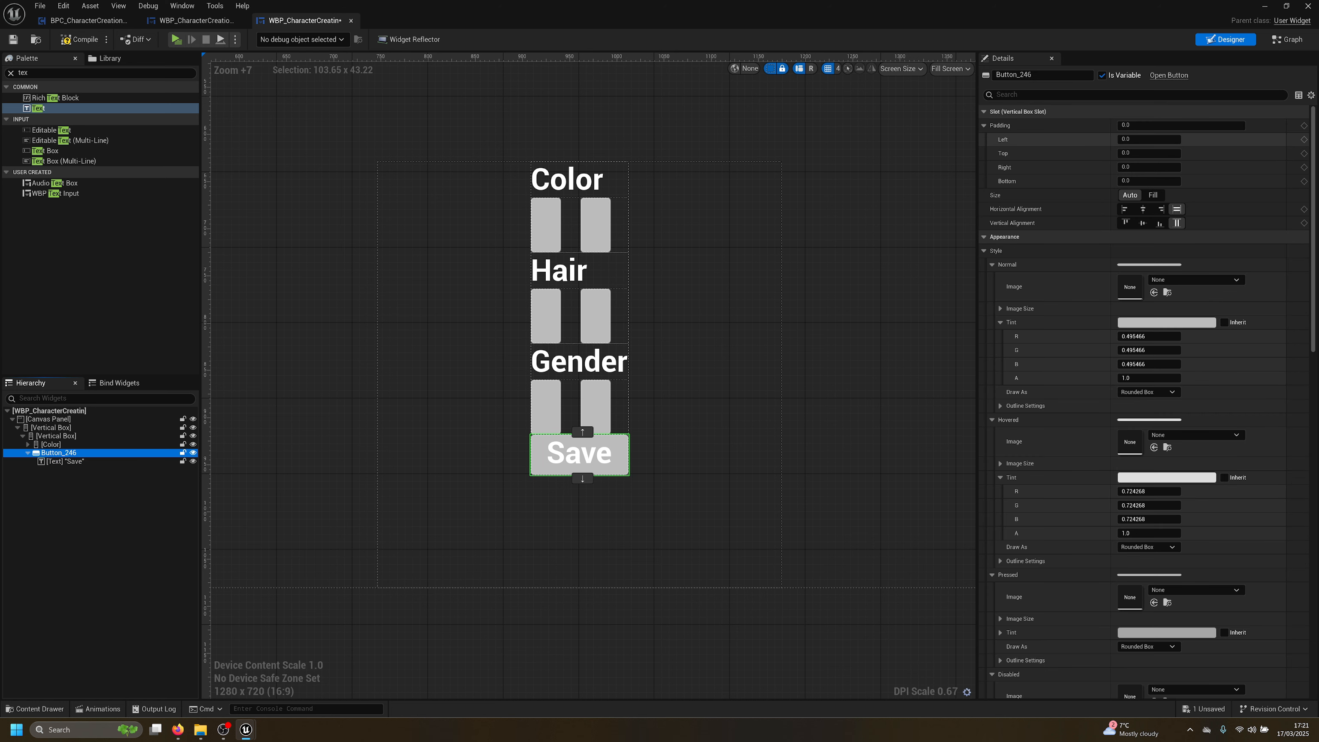
click(1131, 153)
text(10)
key(Return)
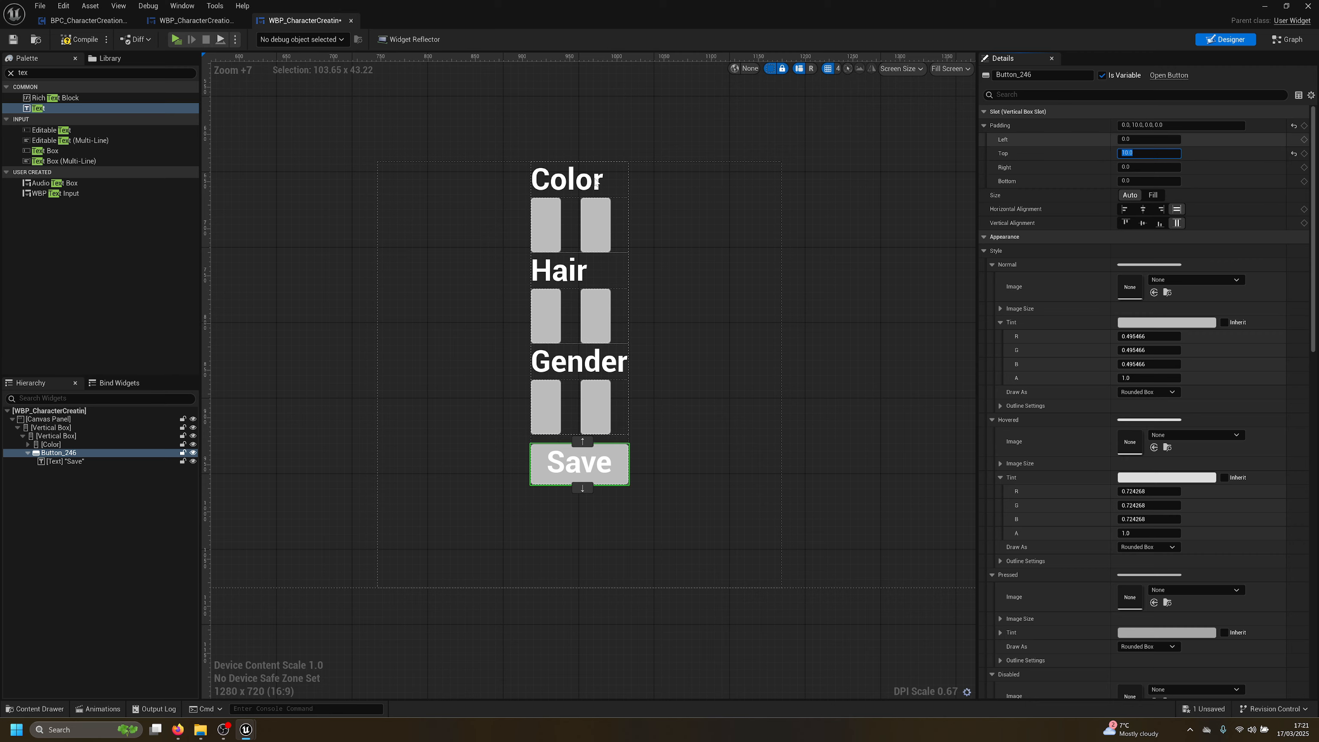
click(20, 39)
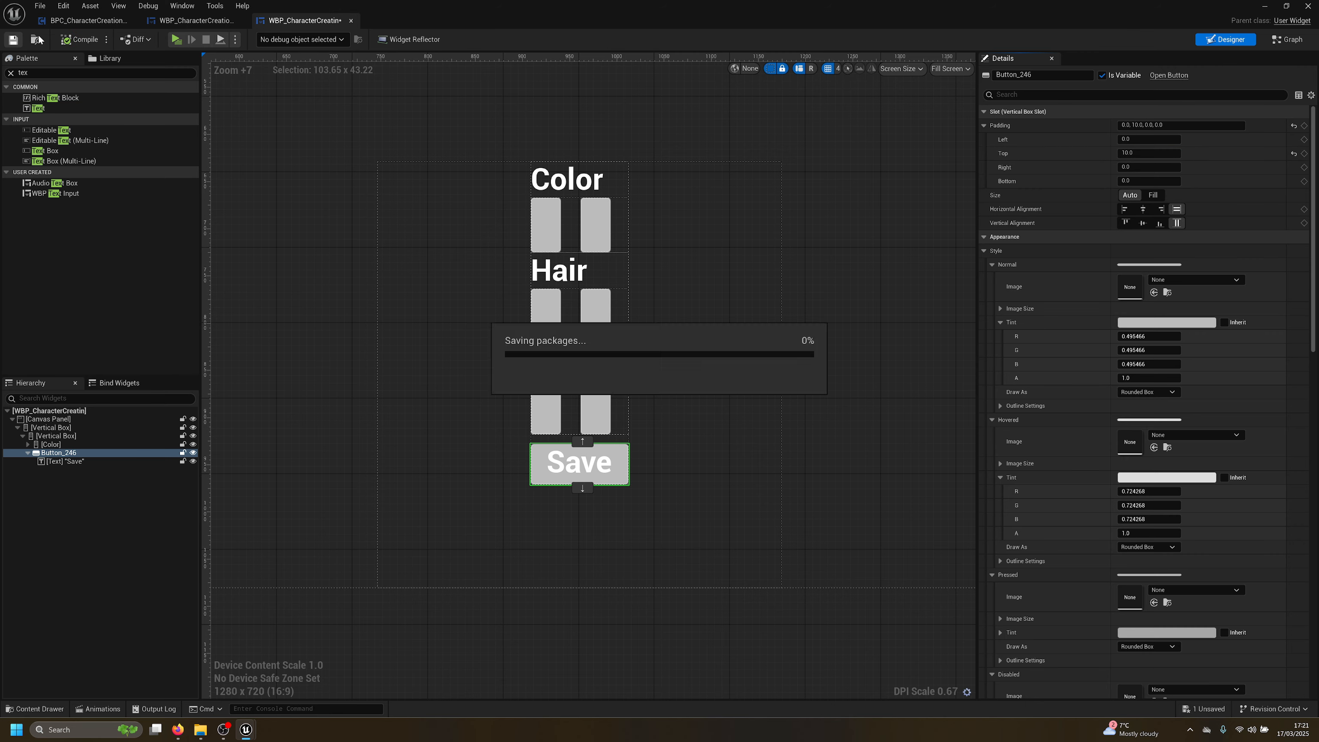
Open the WBP_TextInput widget blueprint used for the Name field in the main character creation widget
click(194, 20)
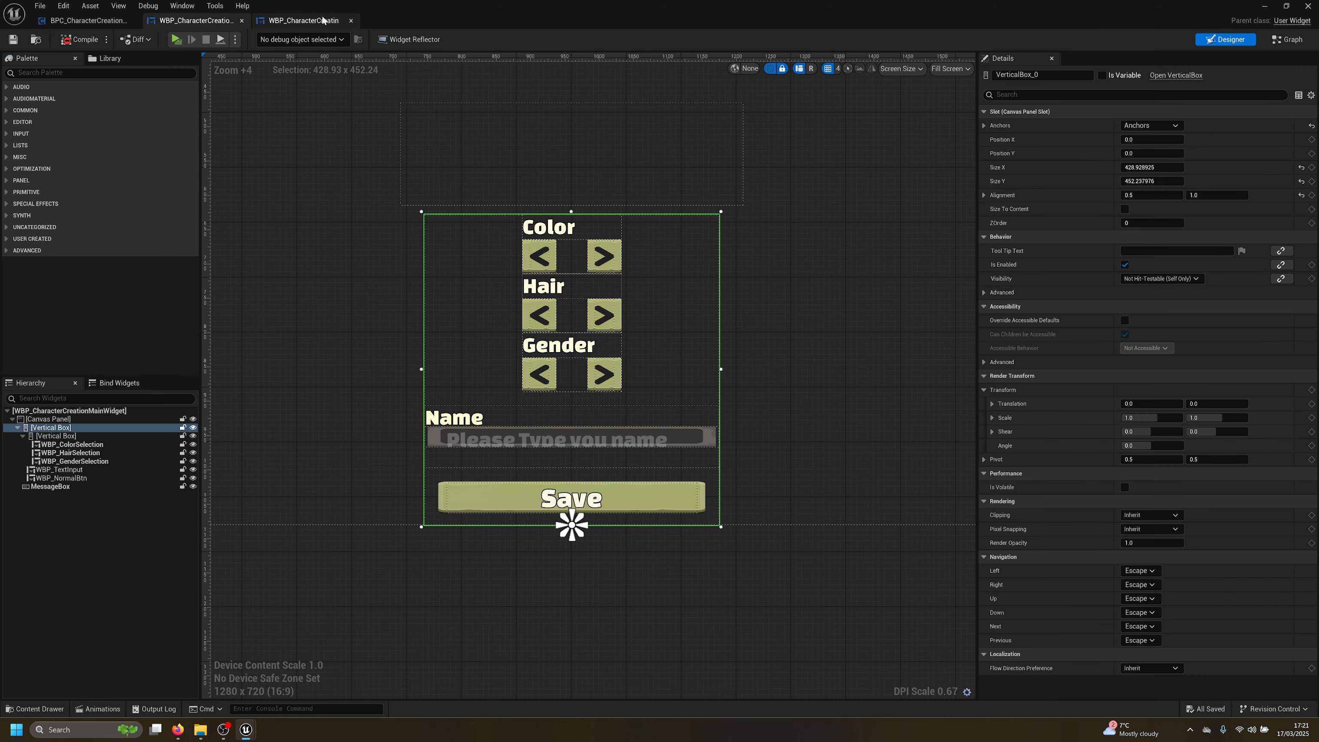
click(322, 20)
click(203, 20)
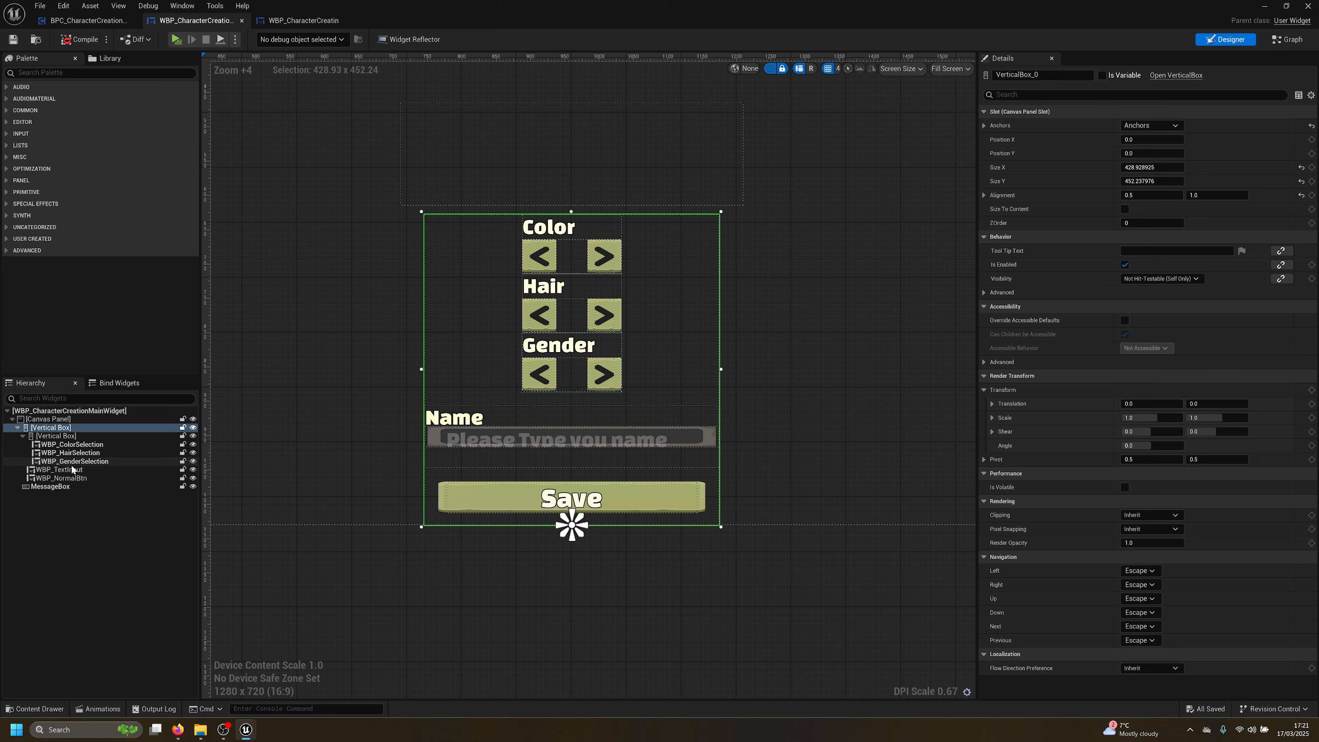
click(86, 470)
right_click(86, 469)
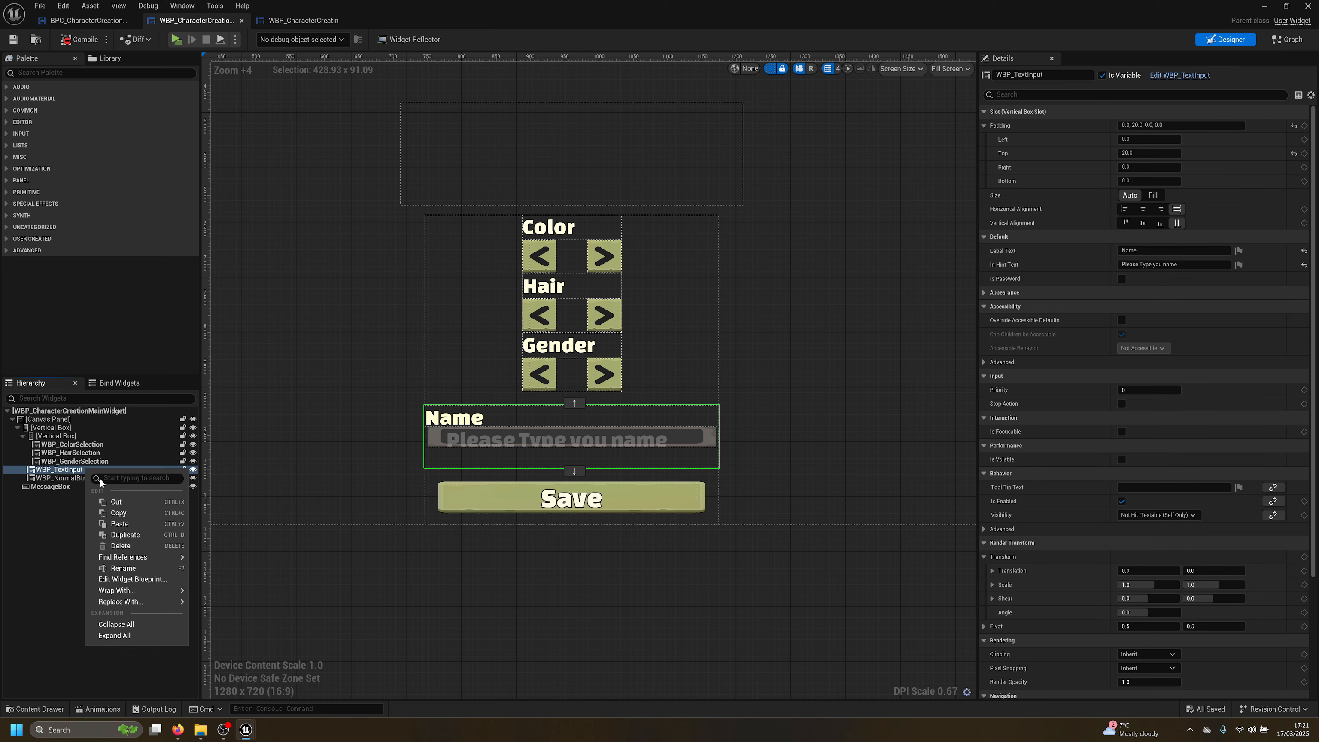
click(136, 574)
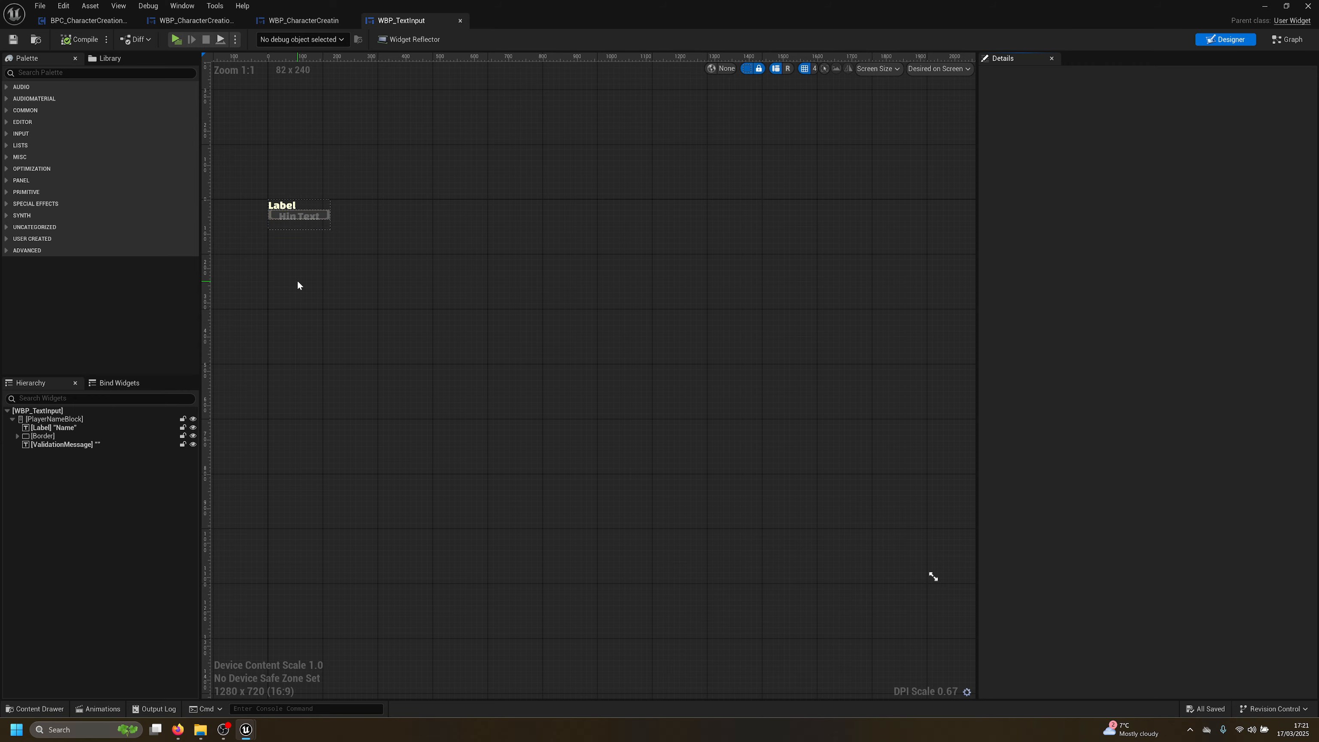
Examine the WBP_TextInput hierarchy, including the contents of its Border, the ValidationMessage text and the PlayerNameBlock container
scroll(298, 284, up, 10)
right_drag(288, 206, 451, 351)
scroll(422, 277, up, 1)
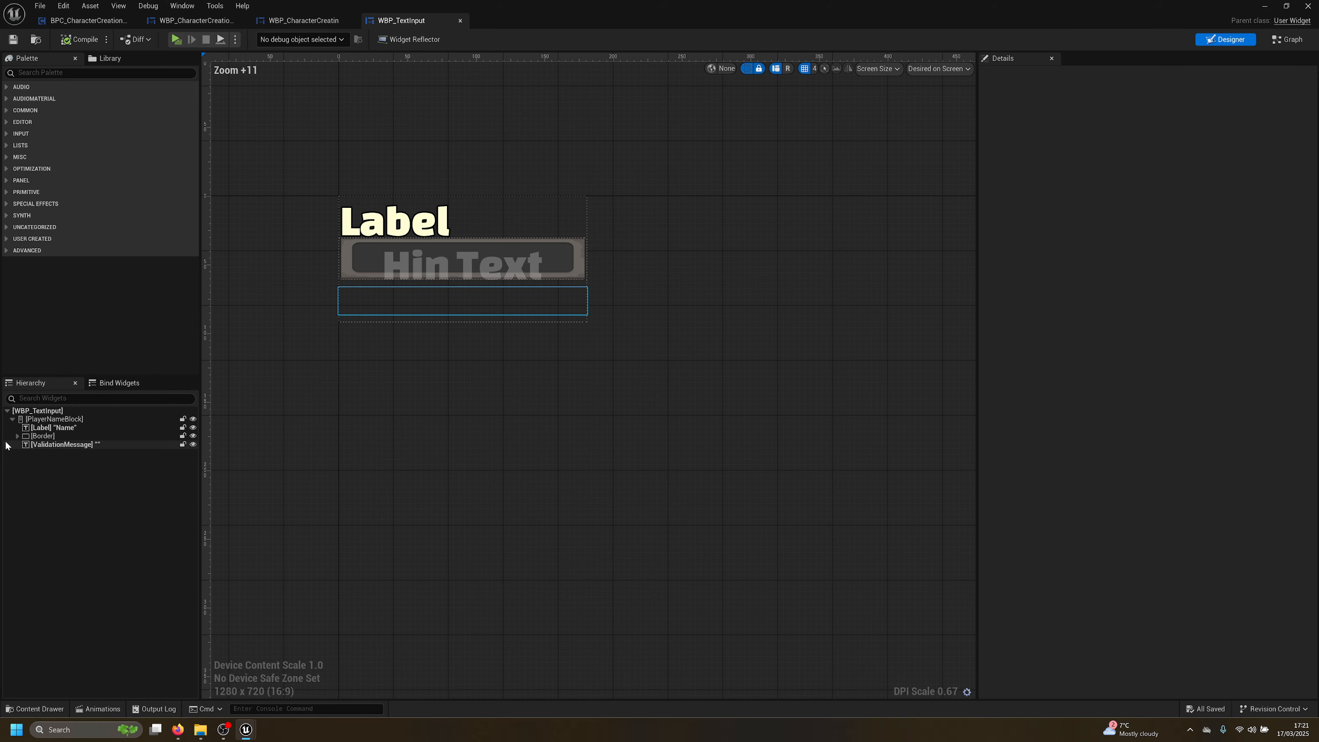
click(17, 436)
click(72, 453)
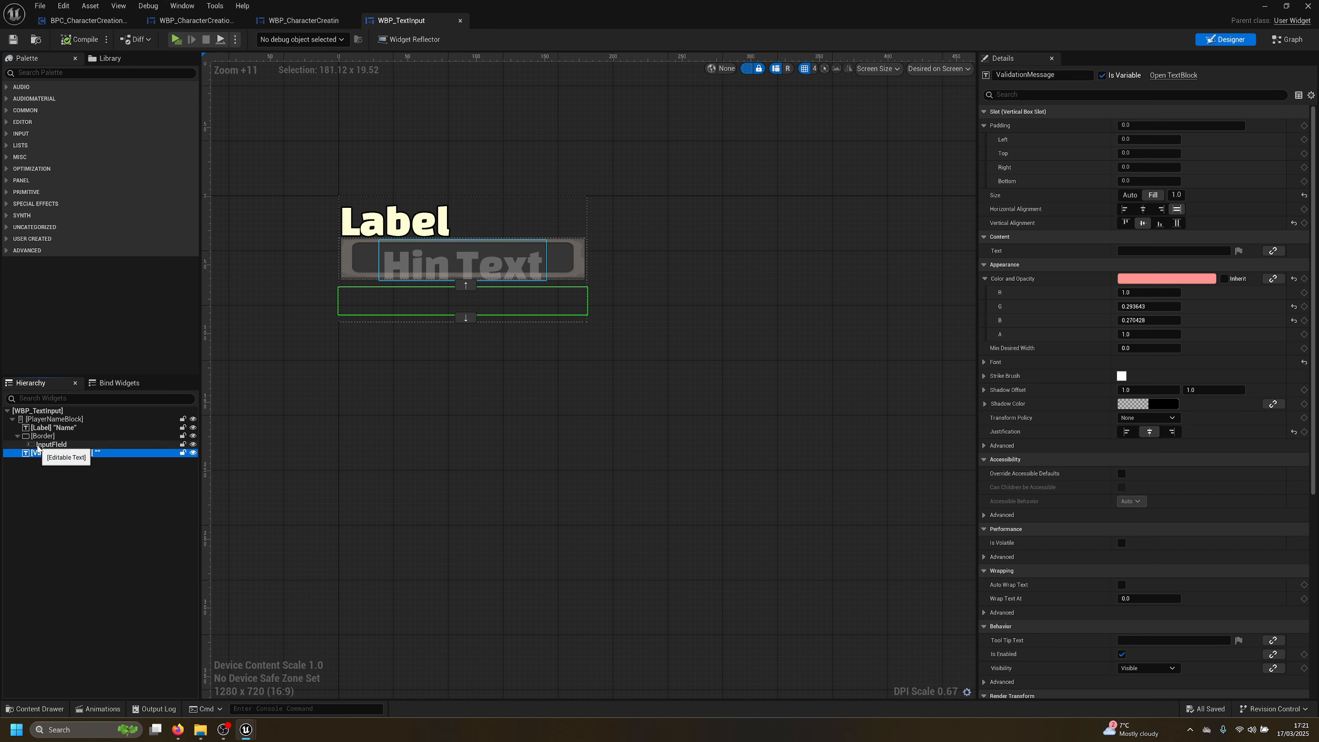
click(54, 419)
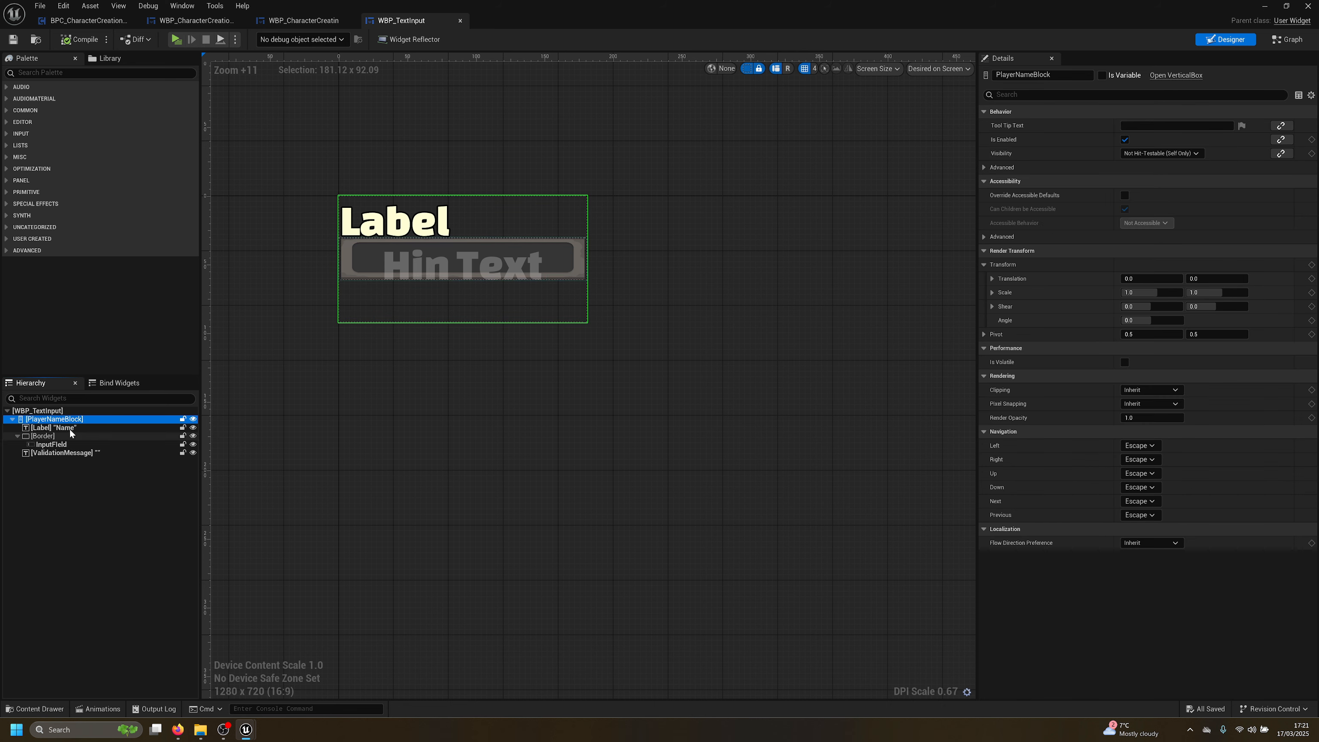
In WBP_CharacterCreatin, add a Vertical Box between the selection rows and the Save button and place a Text block inside it
click(303, 20)
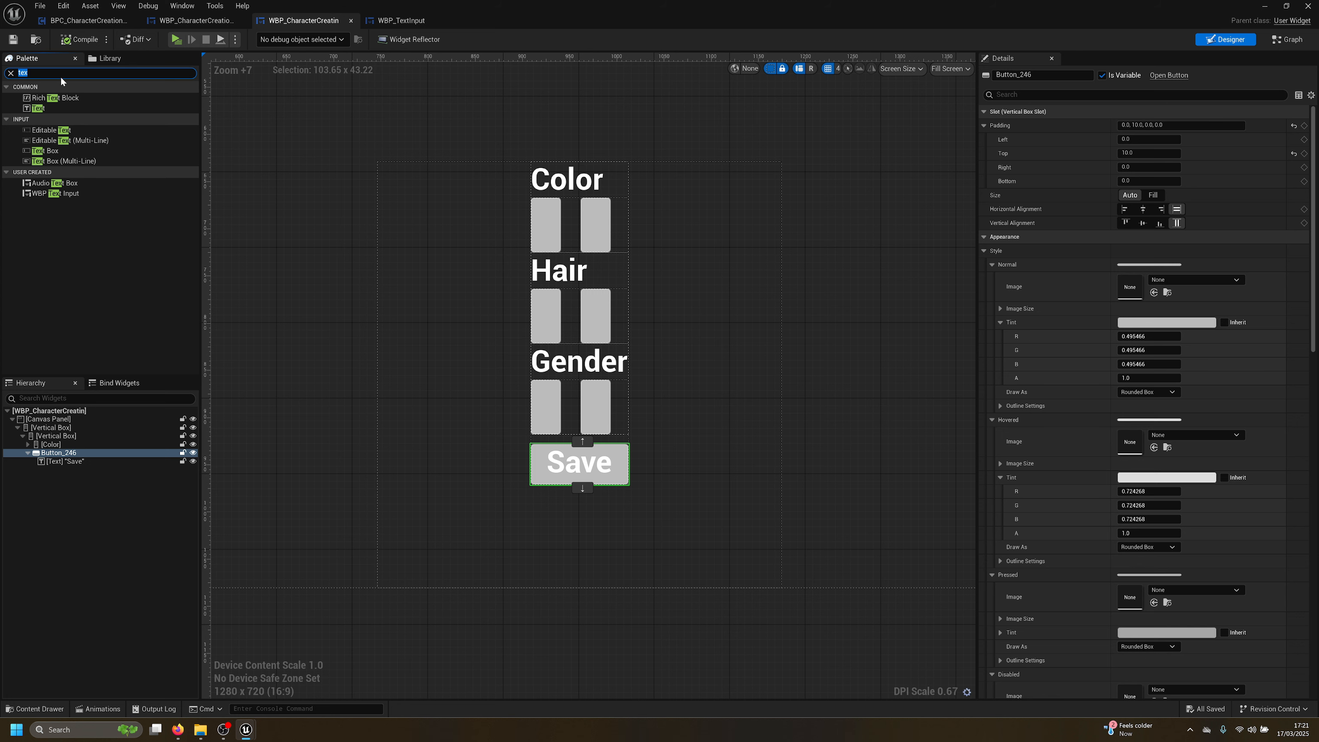
drag(50, 108, 60, 453)
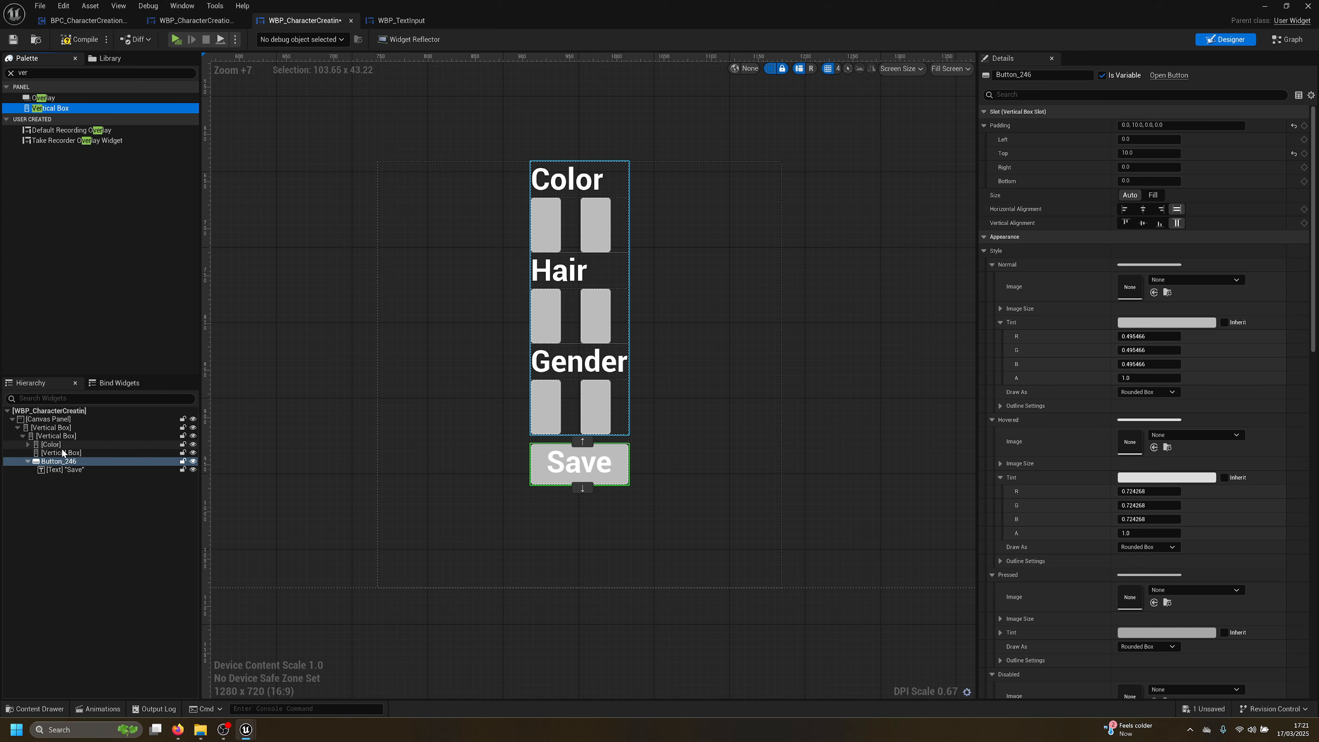
click(401, 20)
click(53, 428)
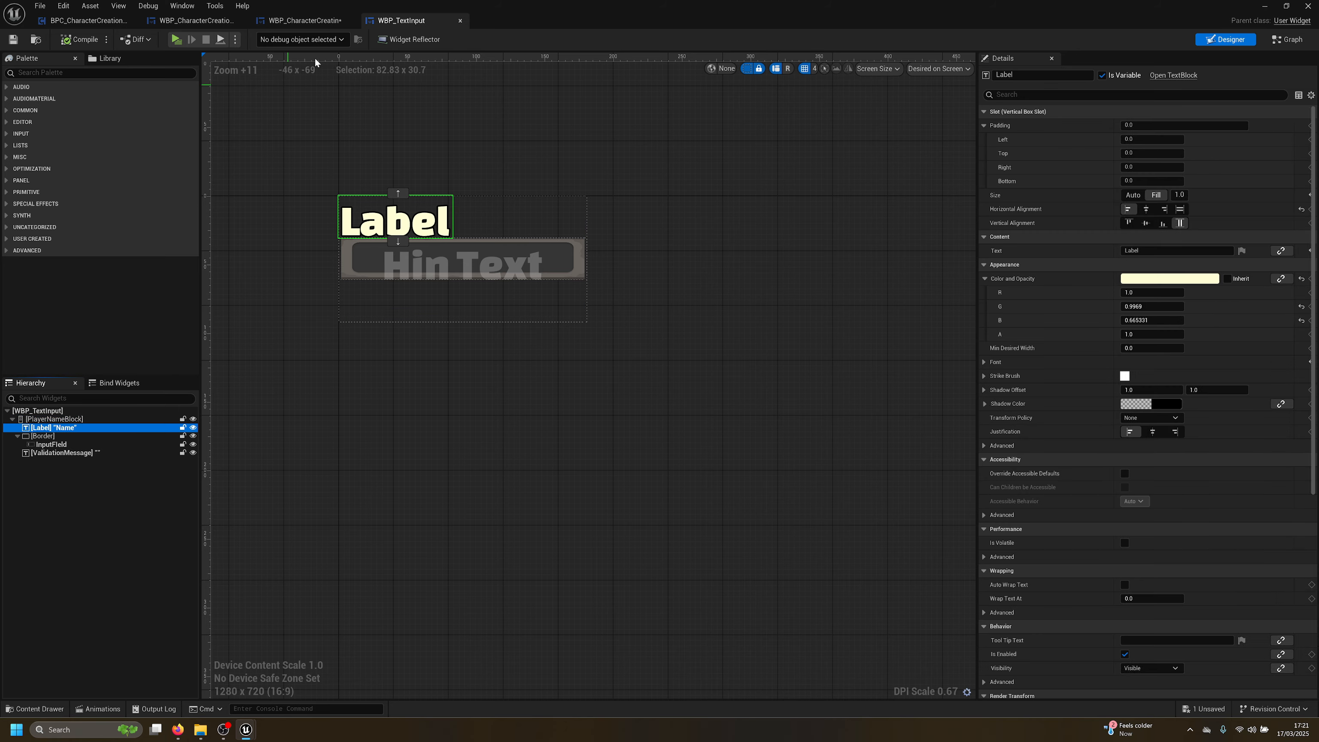
click(304, 21)
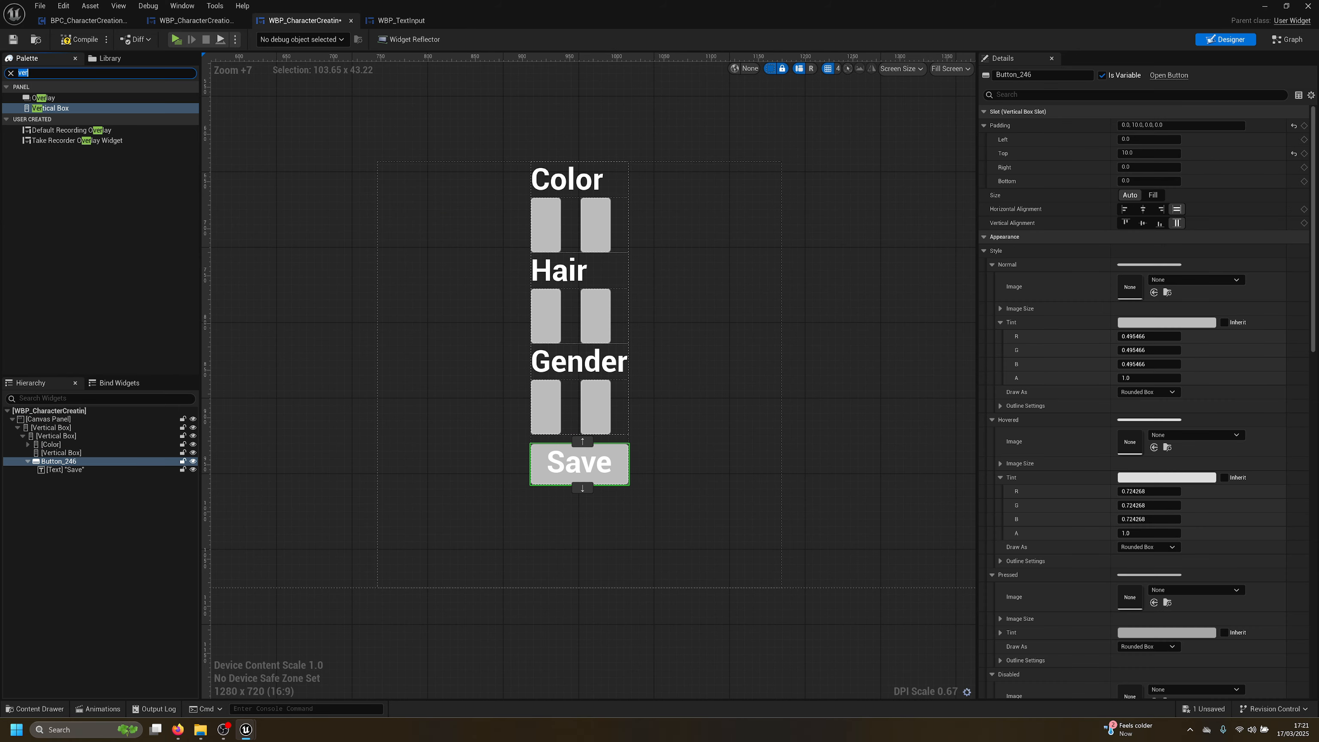
text(tex)
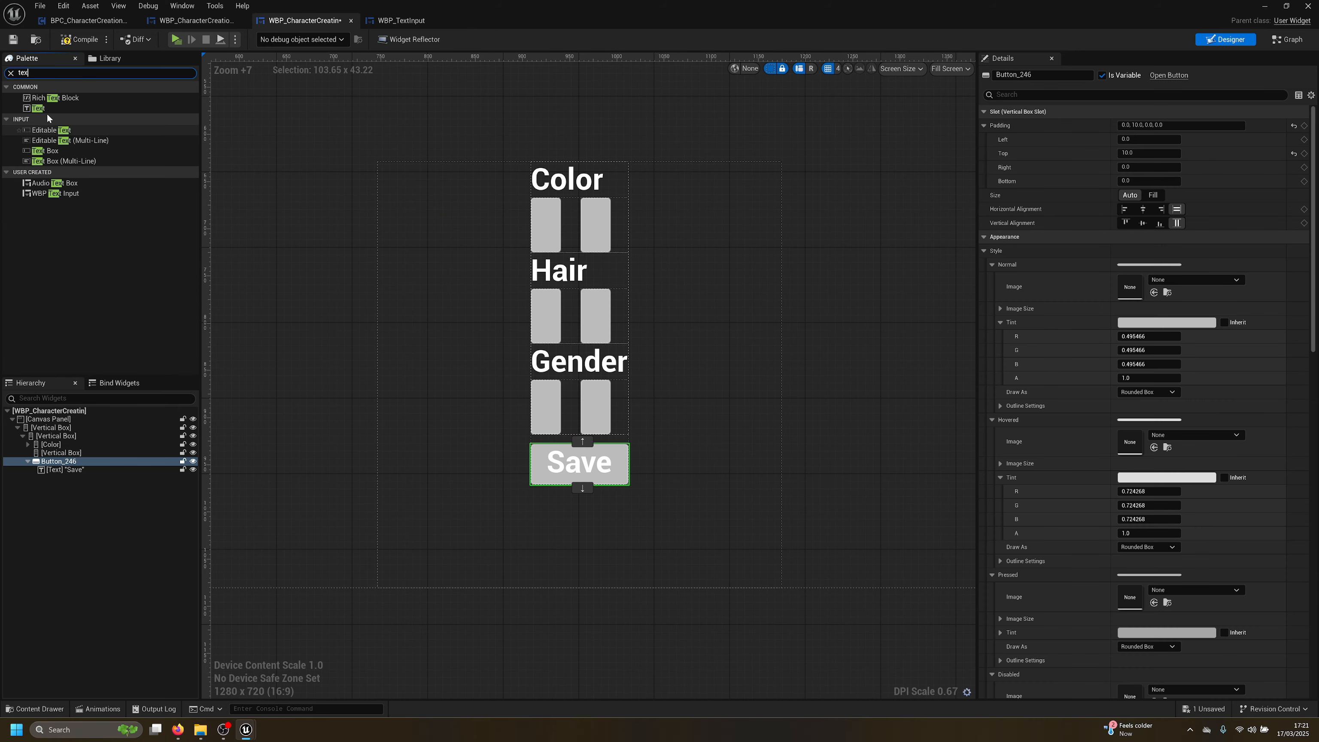
drag(40, 108, 61, 452)
Add a Border below the Text block inside the new Vertical Box
click(401, 20)
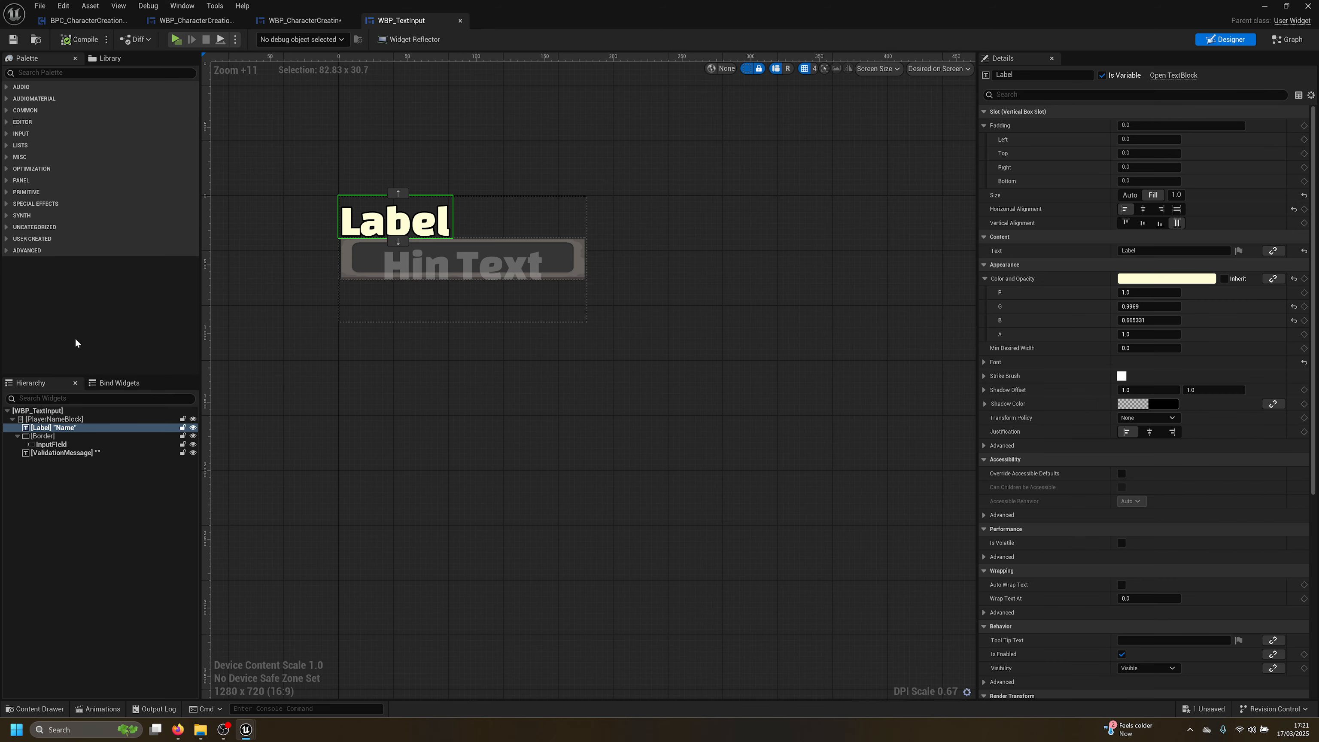
click(305, 20)
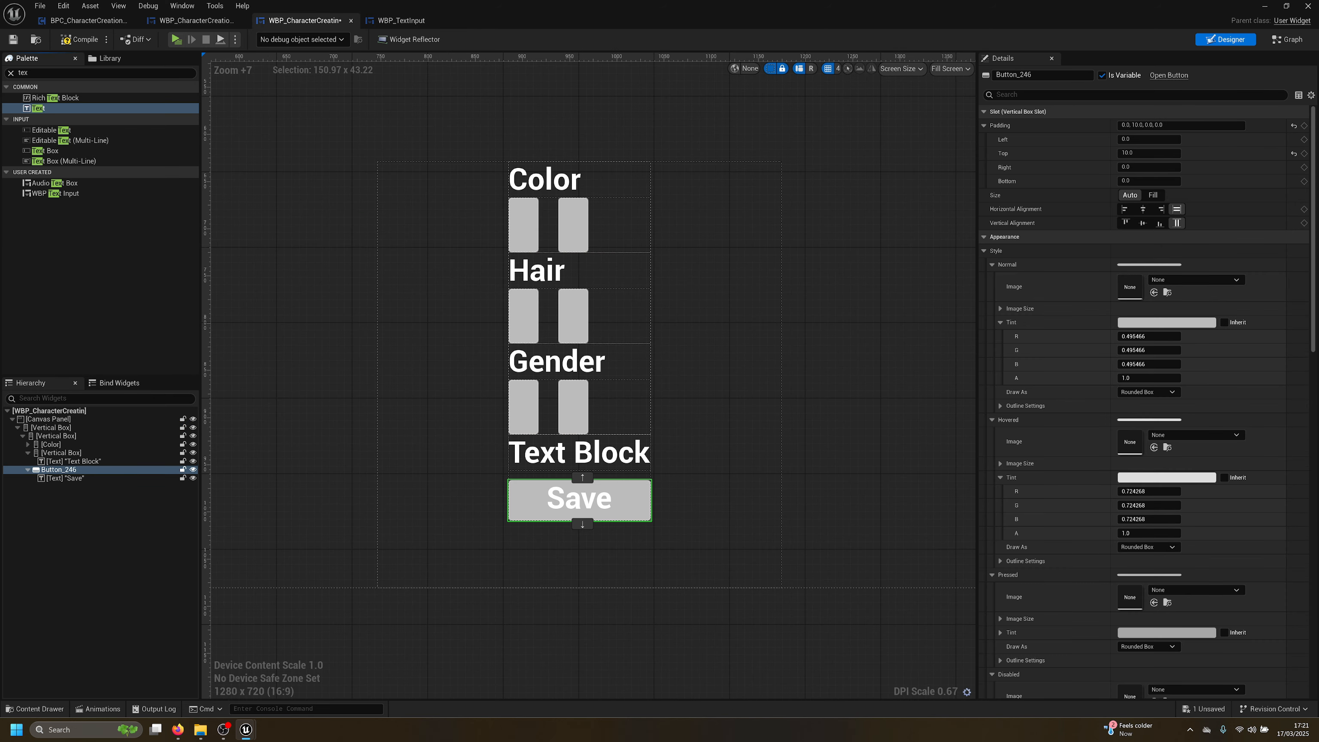
drag(42, 97, 61, 453)
Check the WBP_TextInput structure again and place an Editable Text inside the new Border in WBP_CharacterCreatin
drag(402, 20, 292, 20)
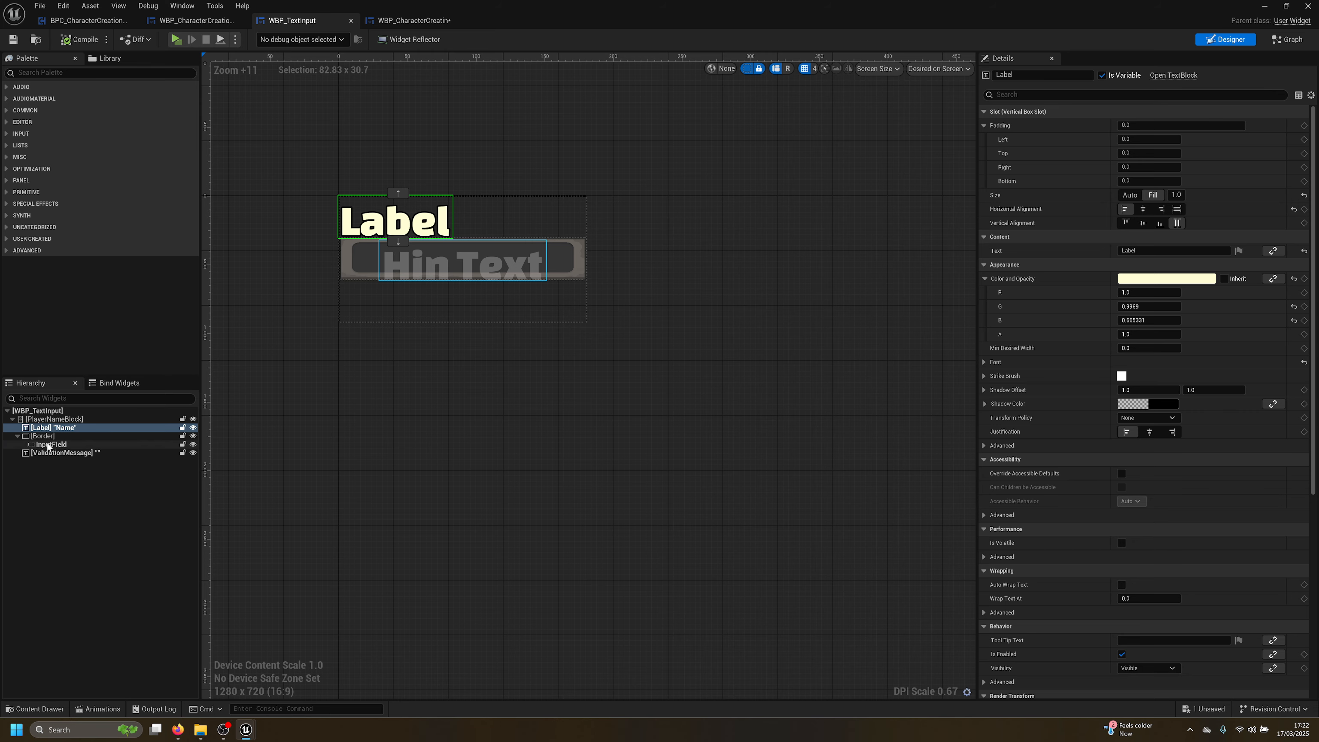
click(401, 20)
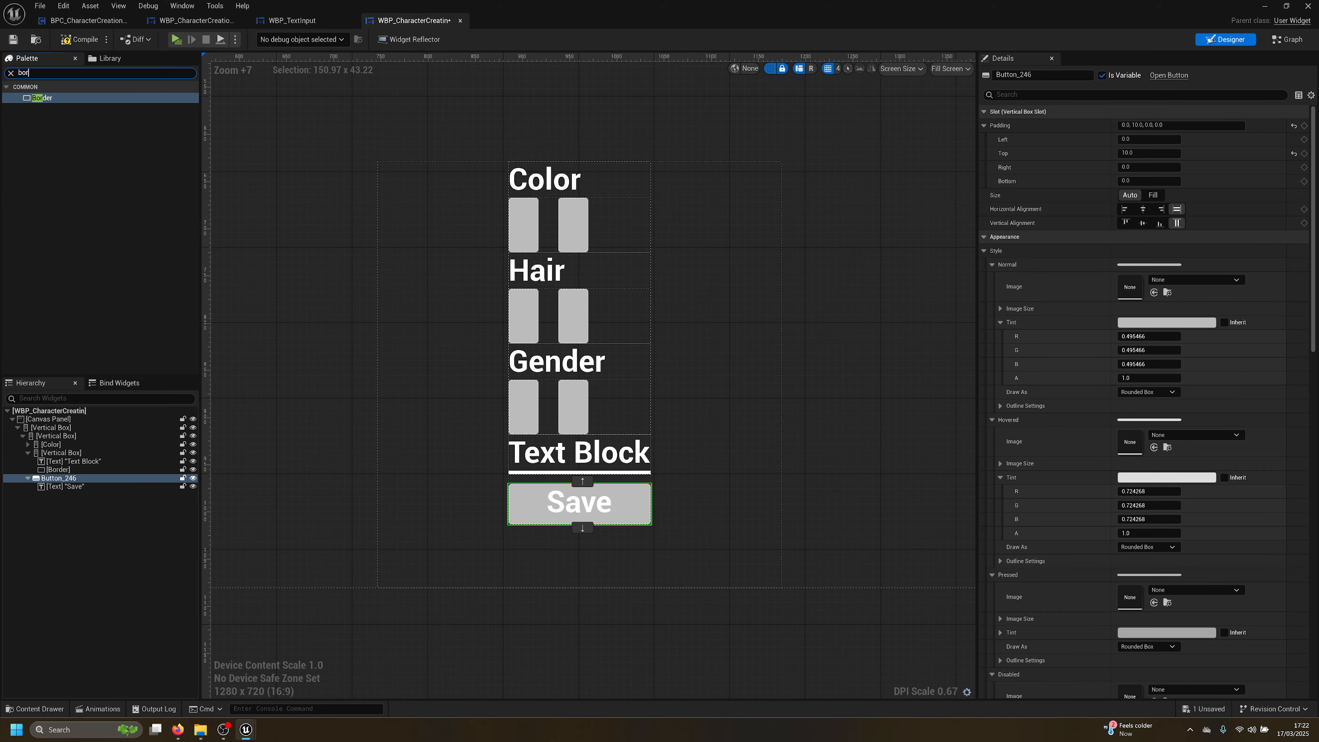
text(inp)
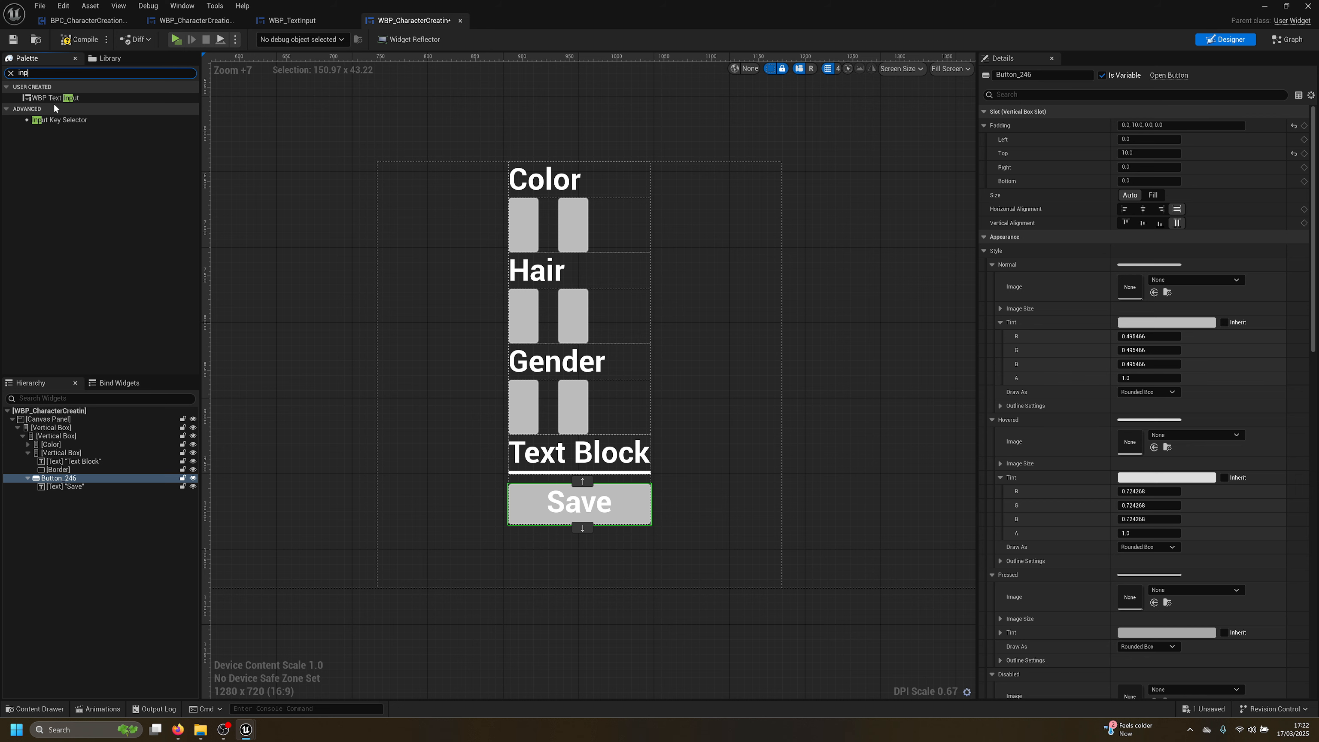
text(onpo)
key(ctrl+a)
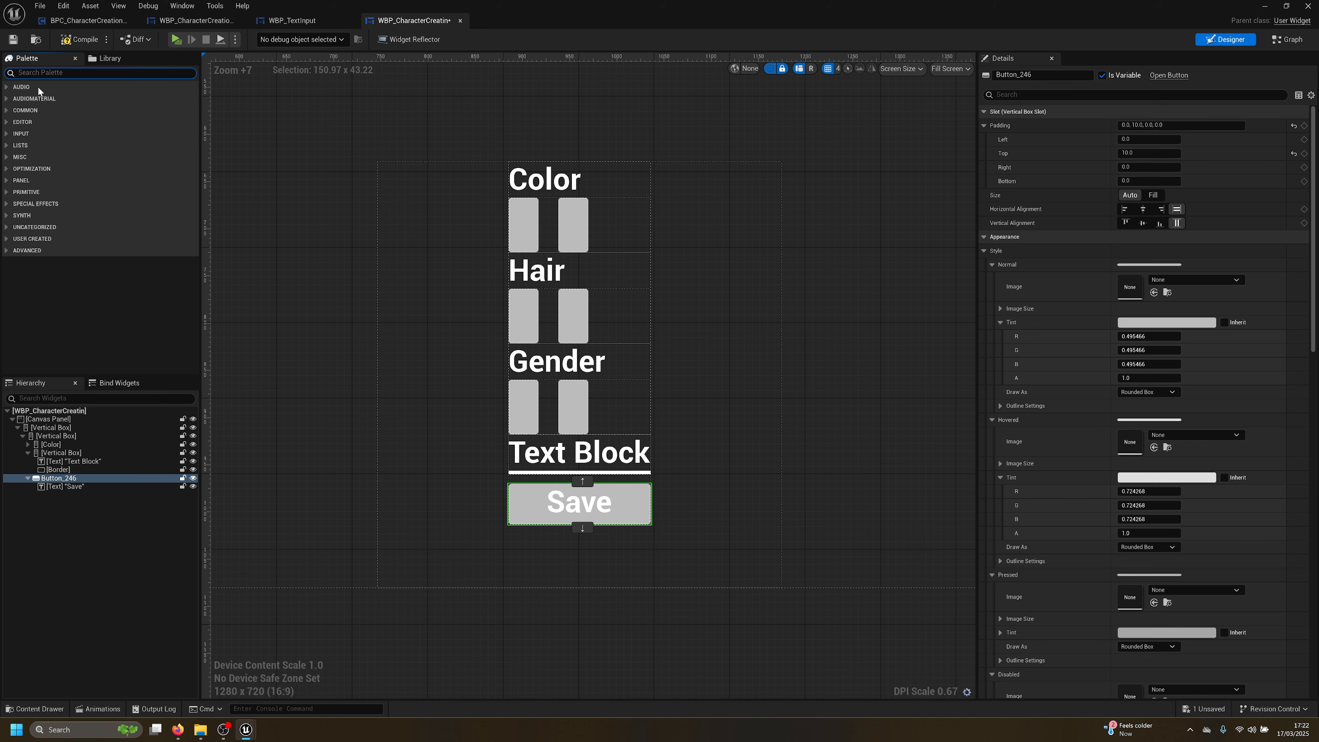
click(20, 133)
drag(52, 165, 62, 470)
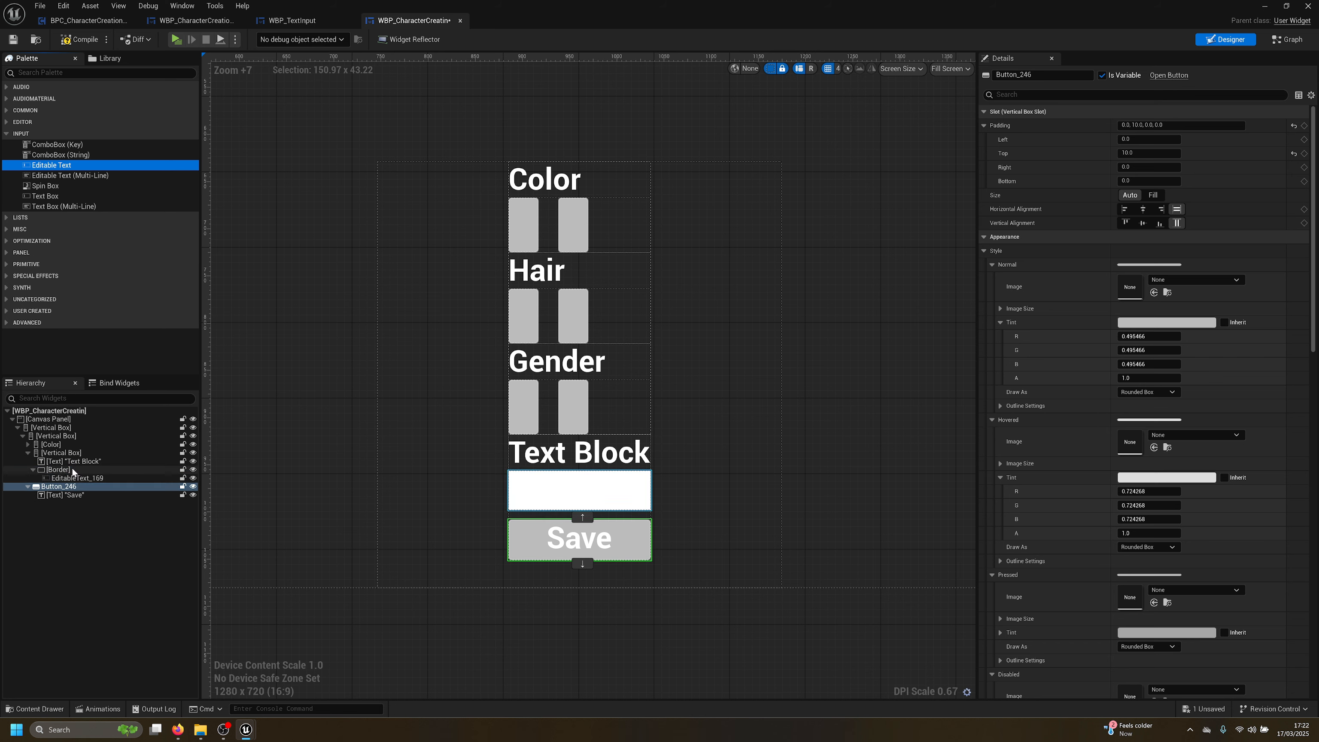
Duplicate the new Vertical Box's Text block and place the copy below the Border, following the WBP_TextInput layout
click(292, 20)
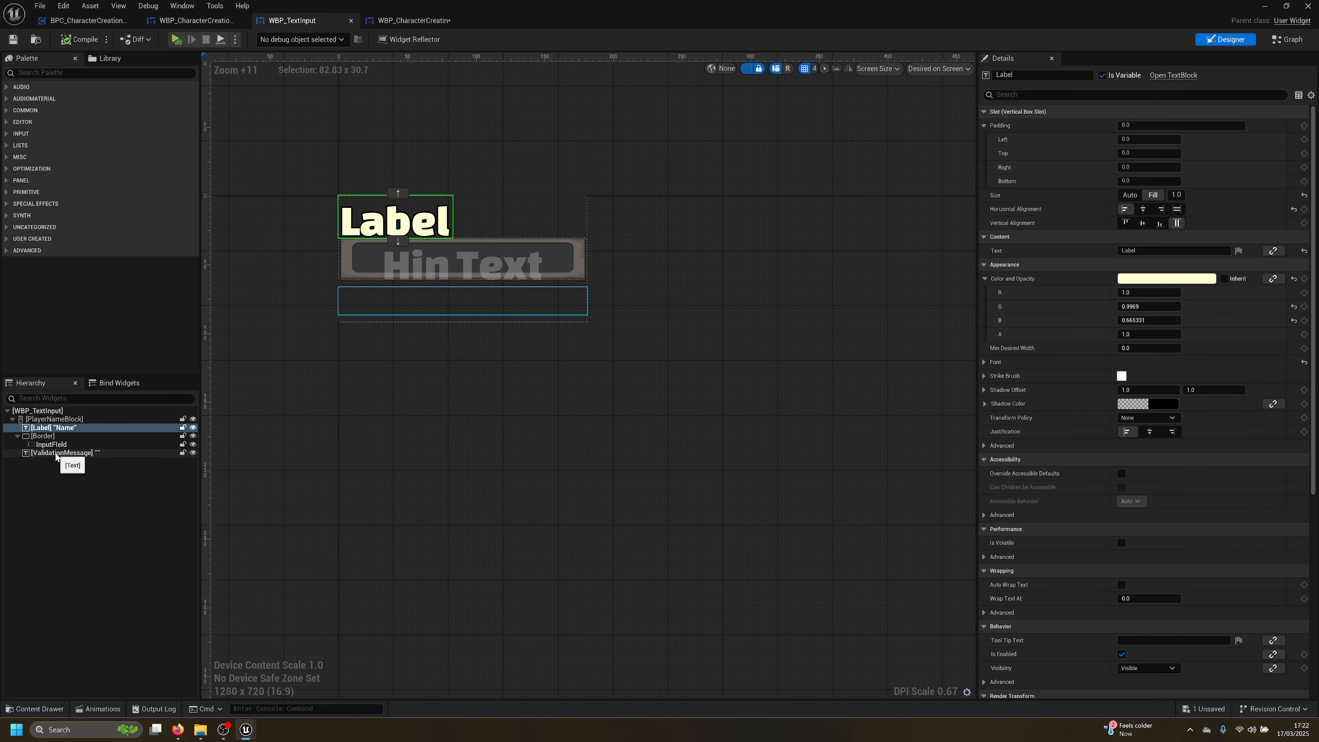
click(413, 20)
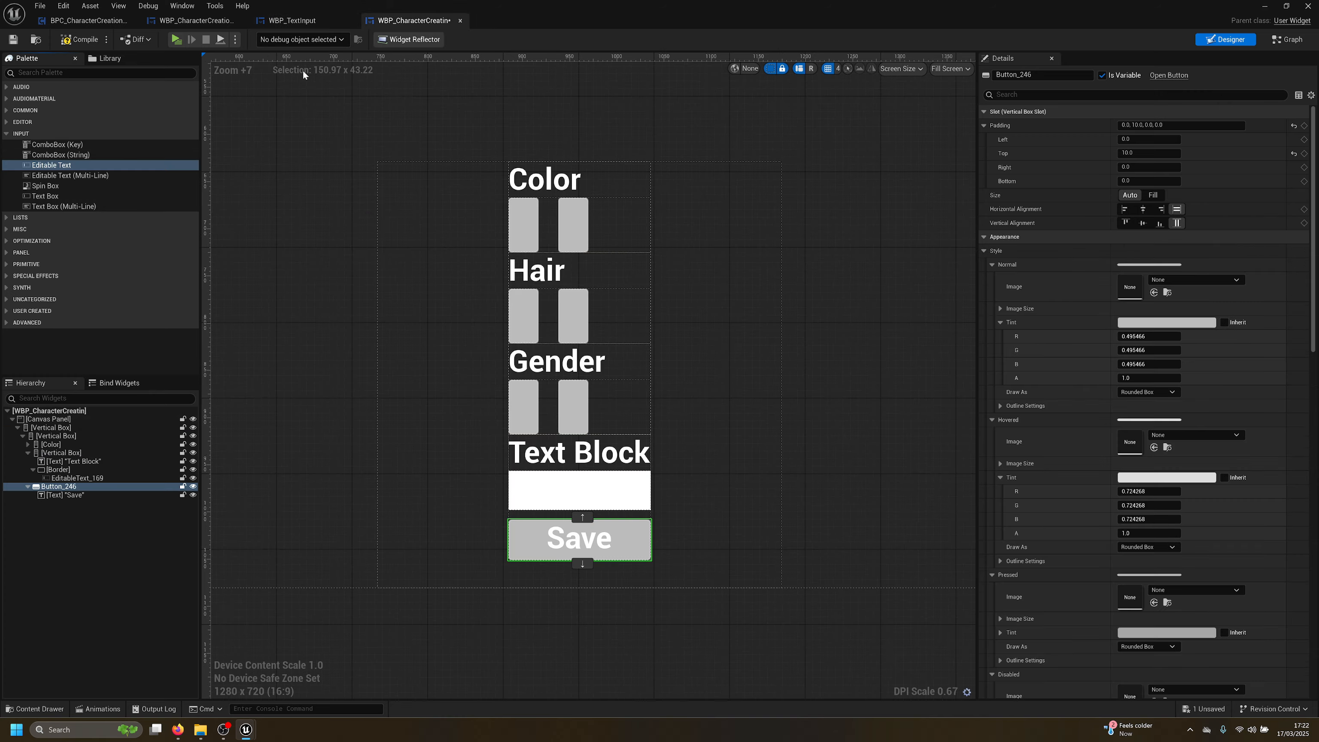
click(33, 470)
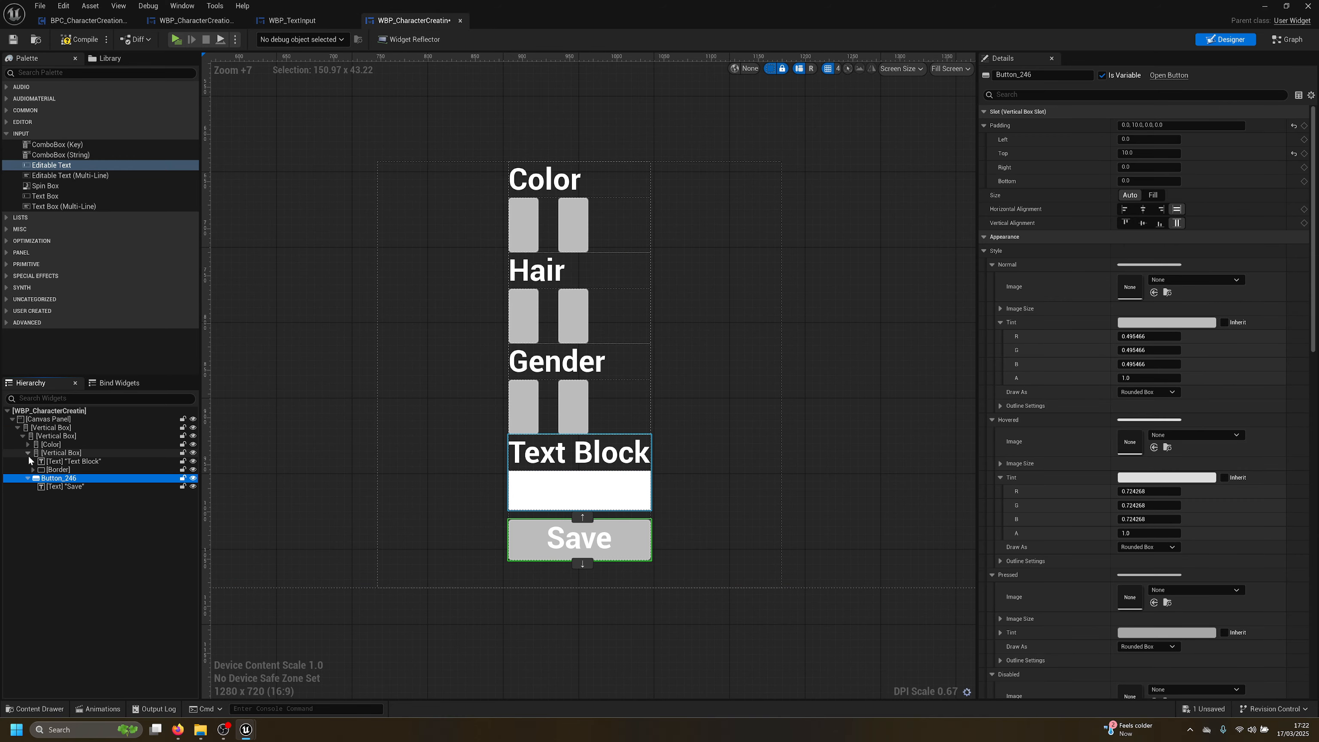
click(29, 478)
click(55, 462)
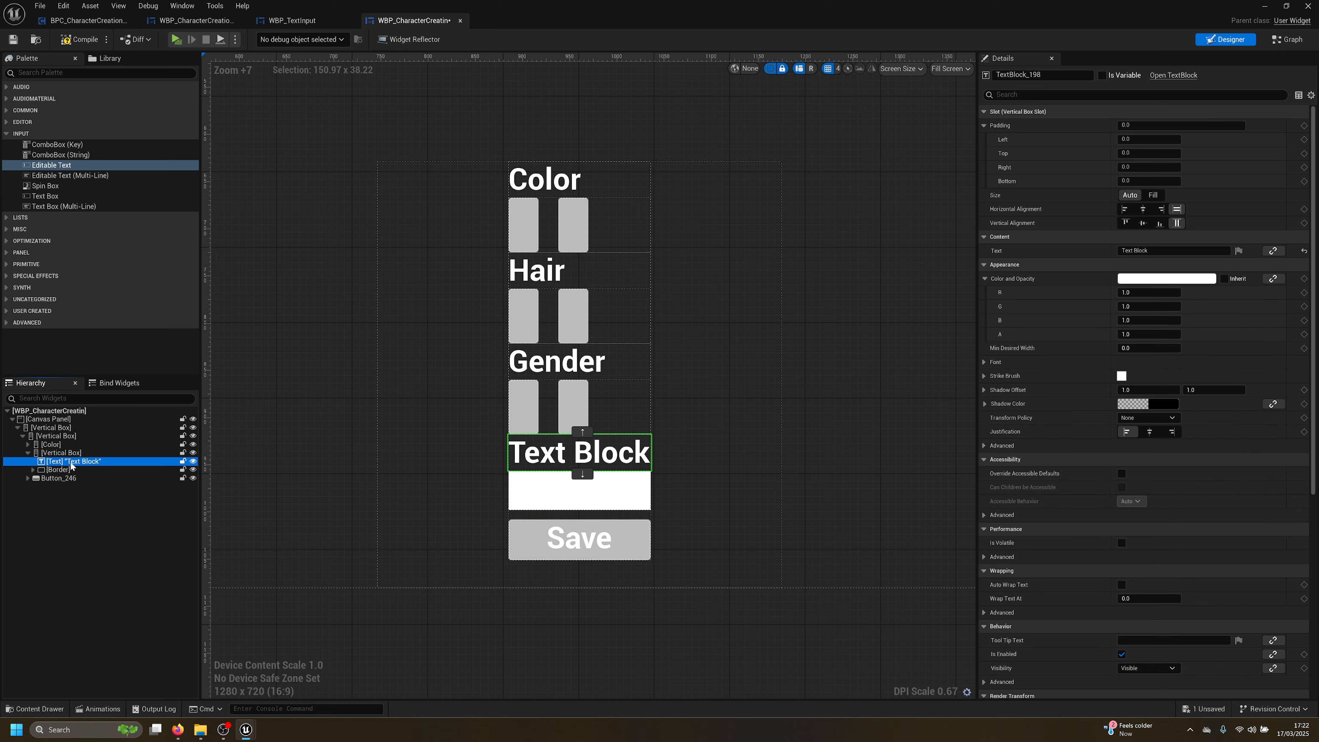
key(ctrl+d)
drag(60, 478, 61, 467)
Rename the duplicated text block "Validation Message" and set its text to "Message"
double_click(65, 478)
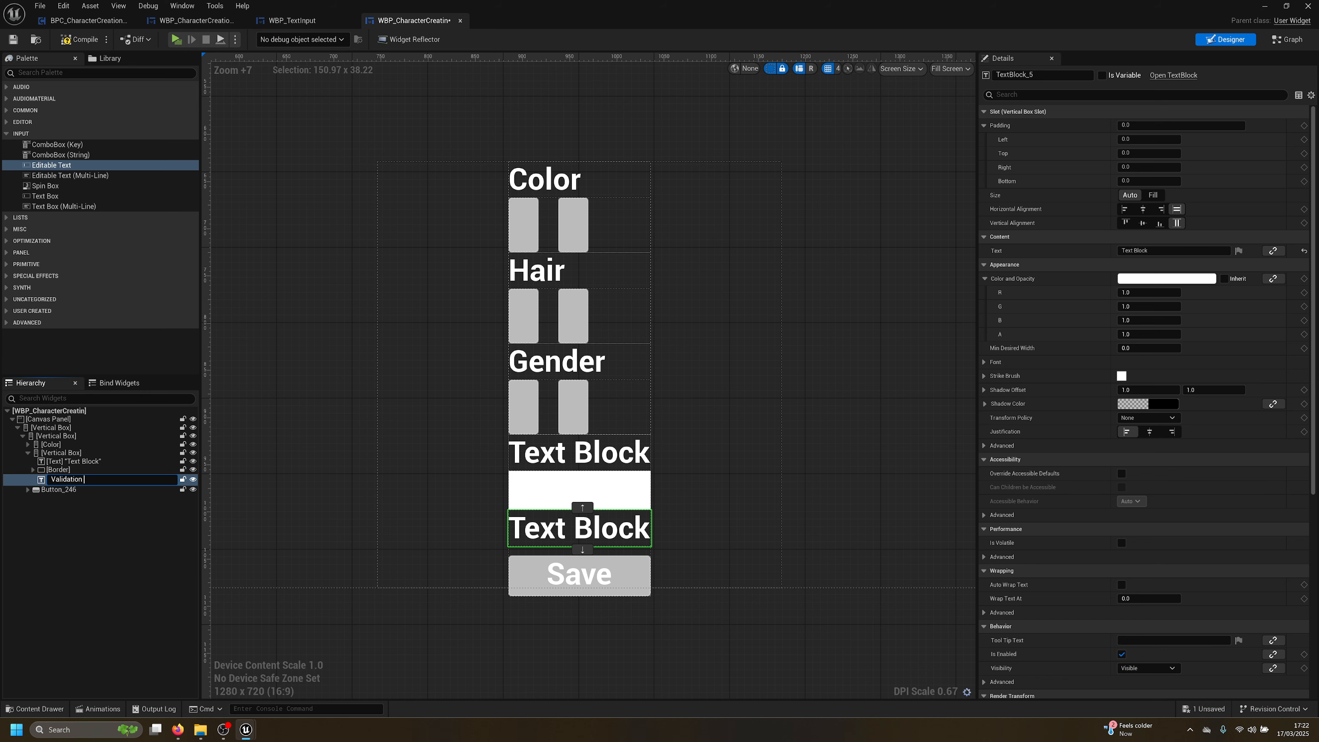
key(Return)
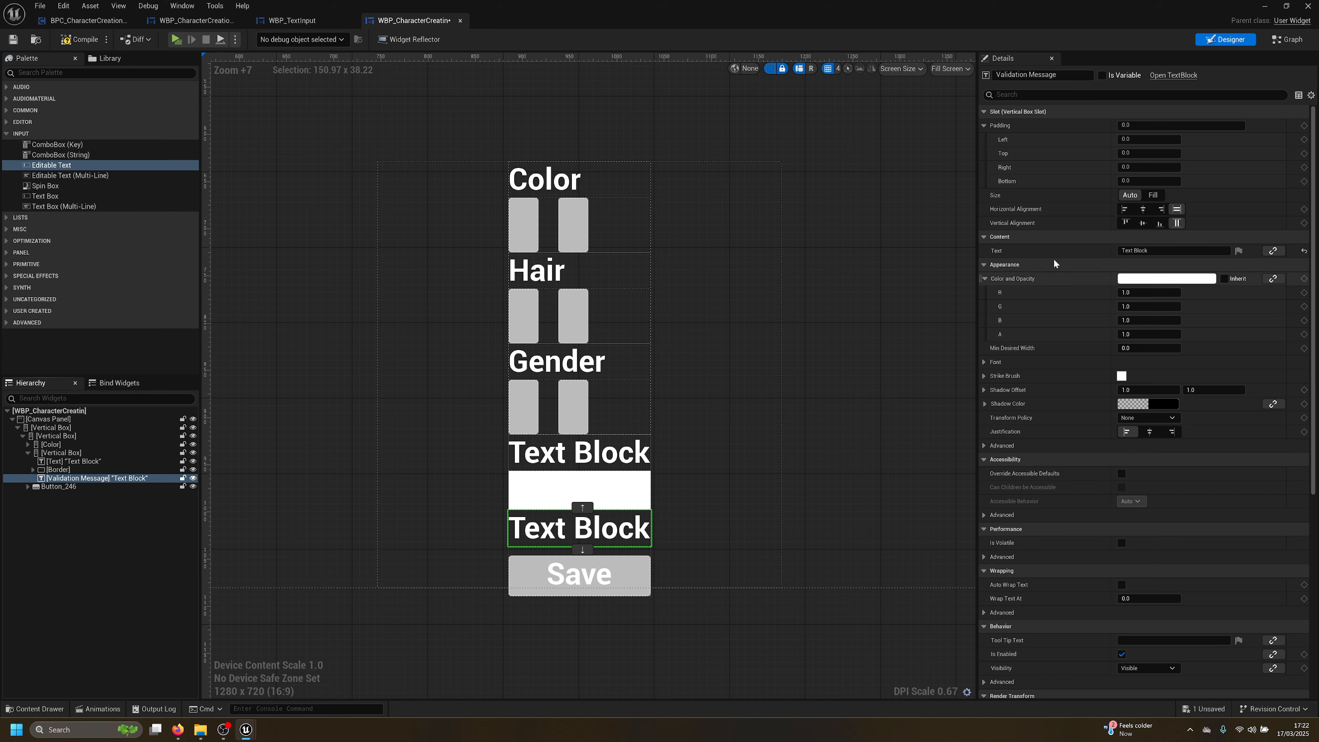
click(1133, 251)
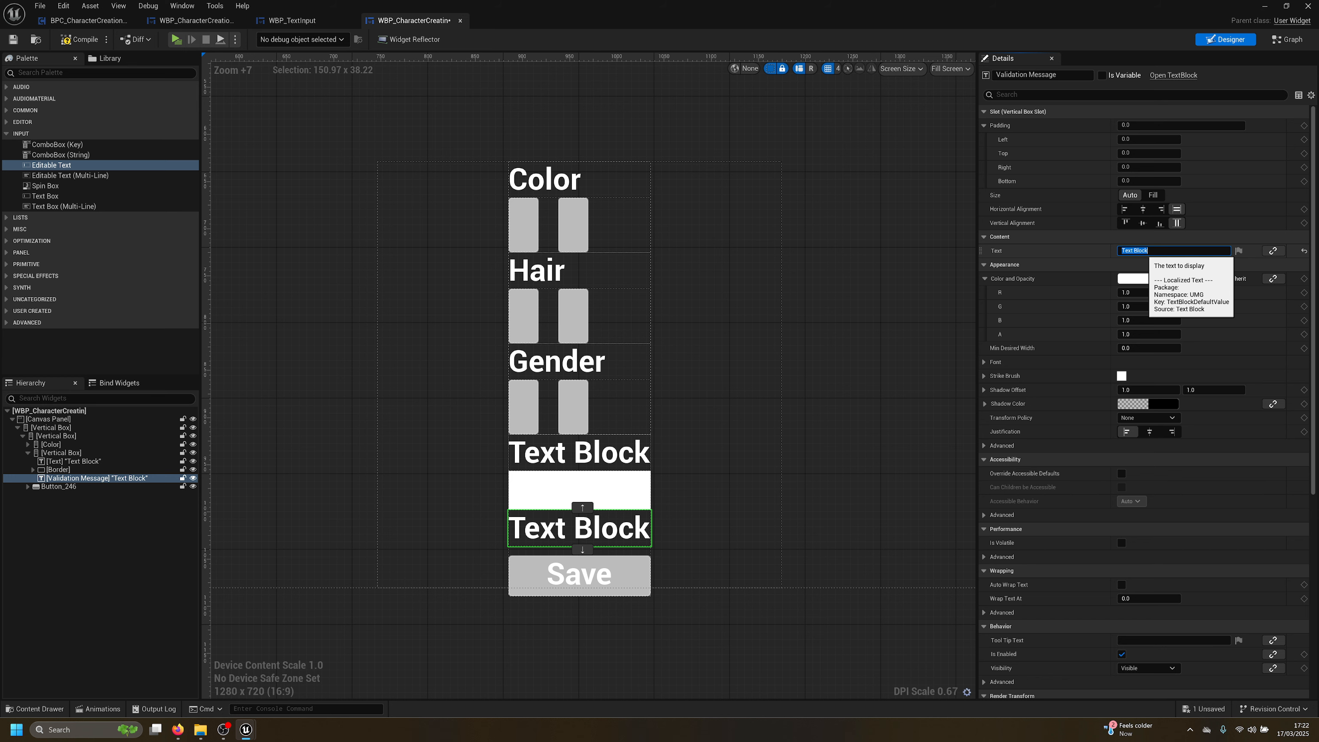
key(Return)
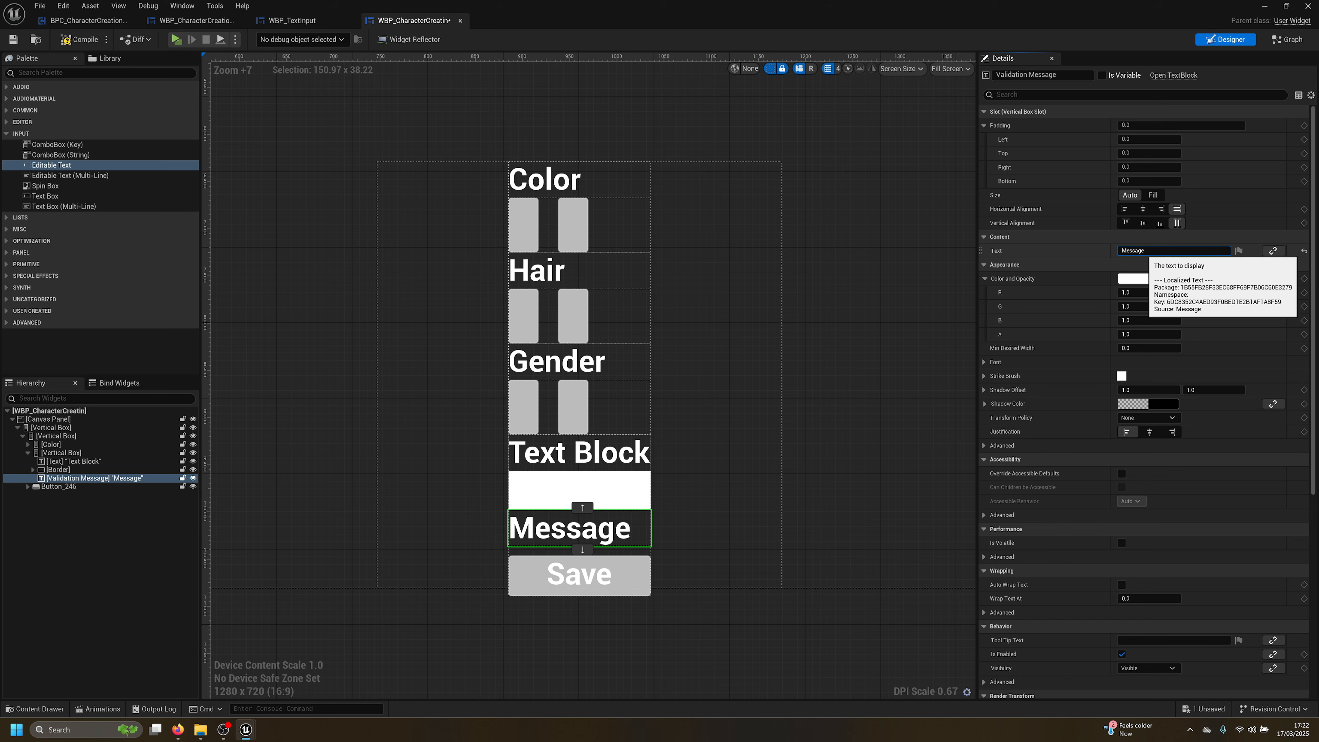
Set the inner Vertical Box's size to Fill and make both its horizontal and vertical alignment fill the slot
click(50, 437)
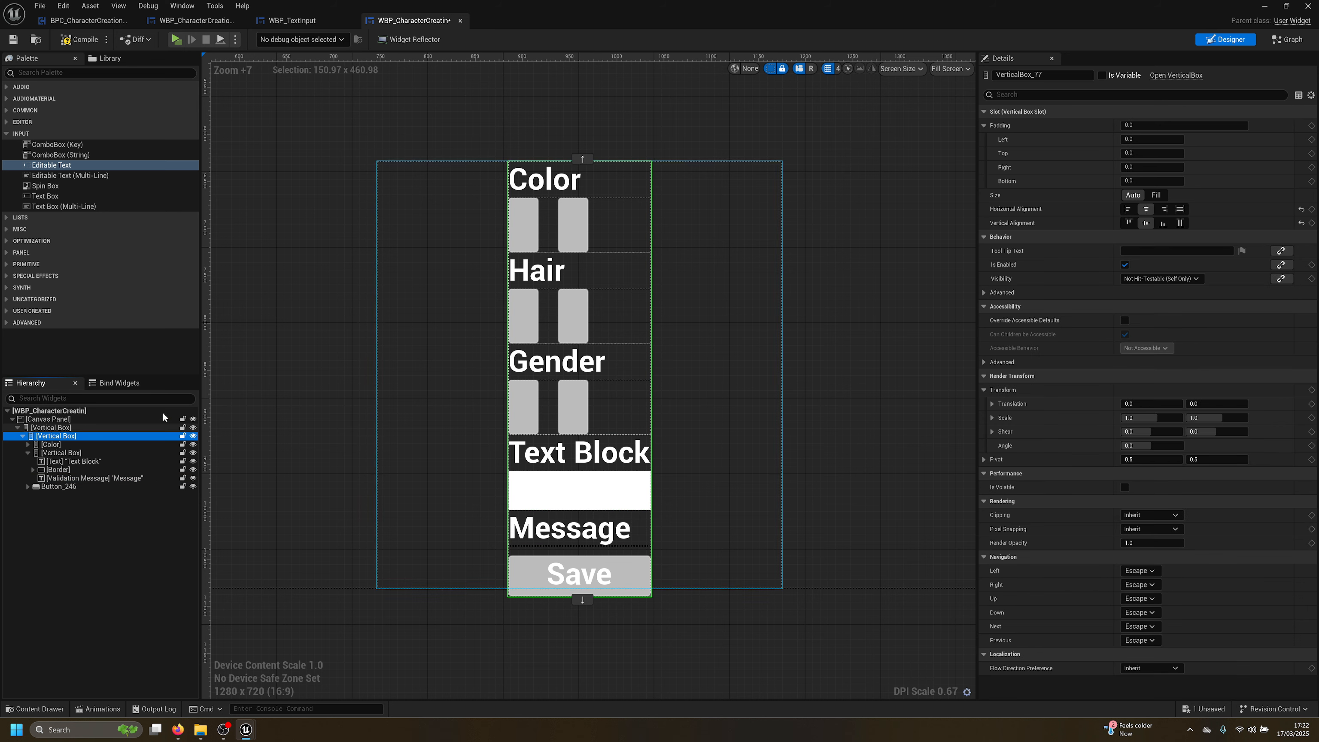
right_click(1020, 237)
click(1163, 197)
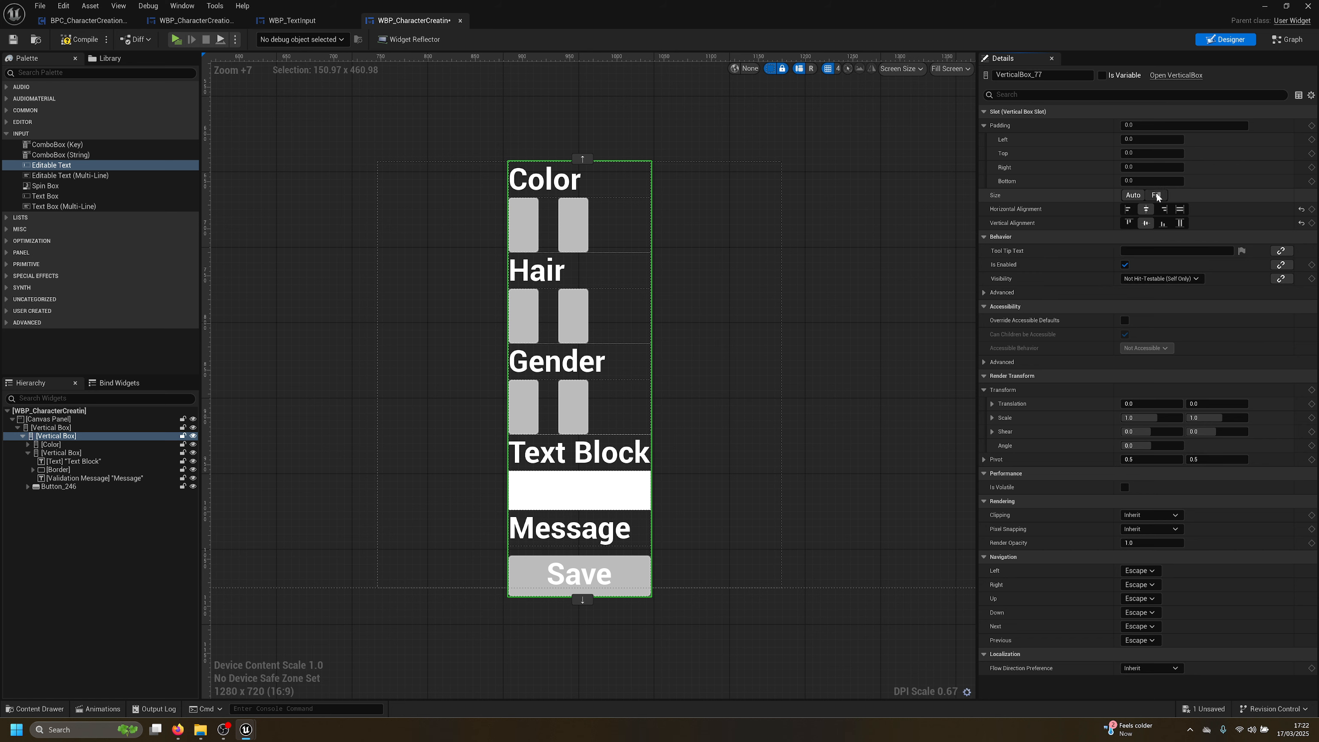
click(1156, 195)
click(1180, 209)
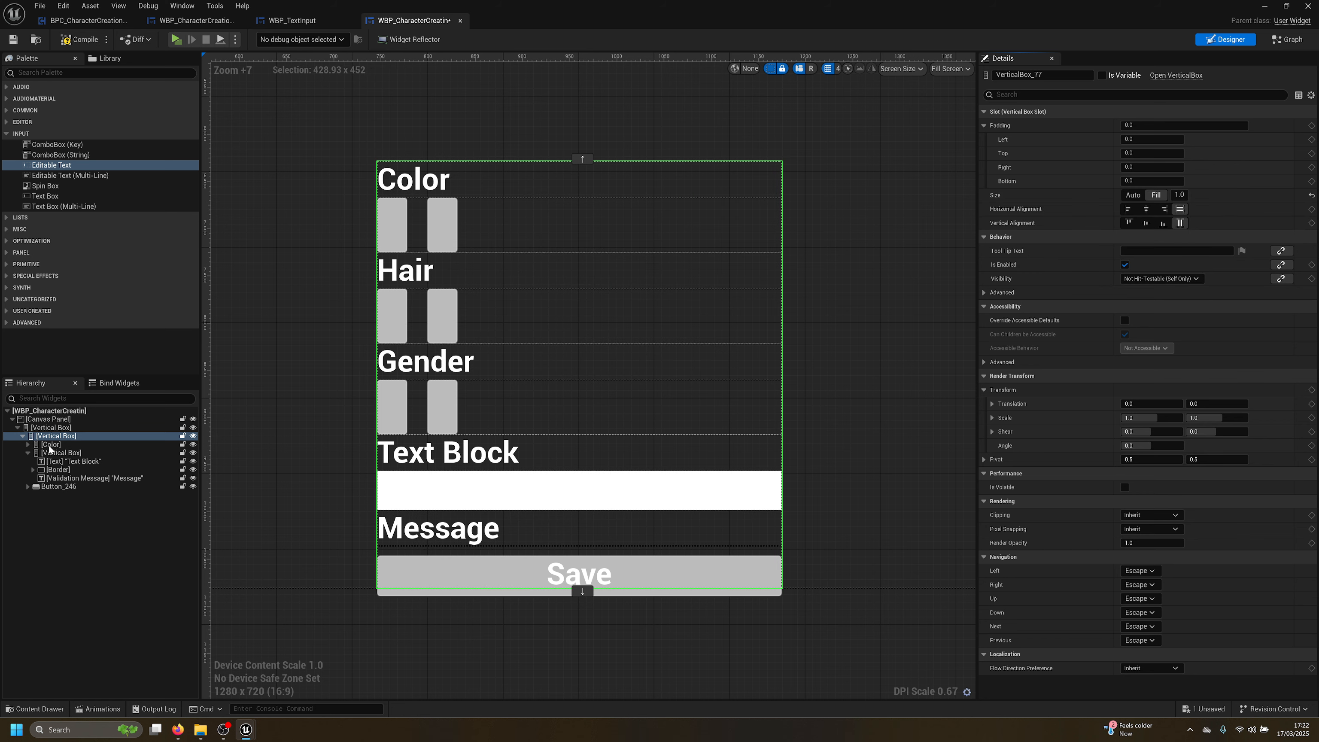
Move the Vertical Box holding the text input out of the inner Vertical Box into the outer Vertical Box
click(28, 452)
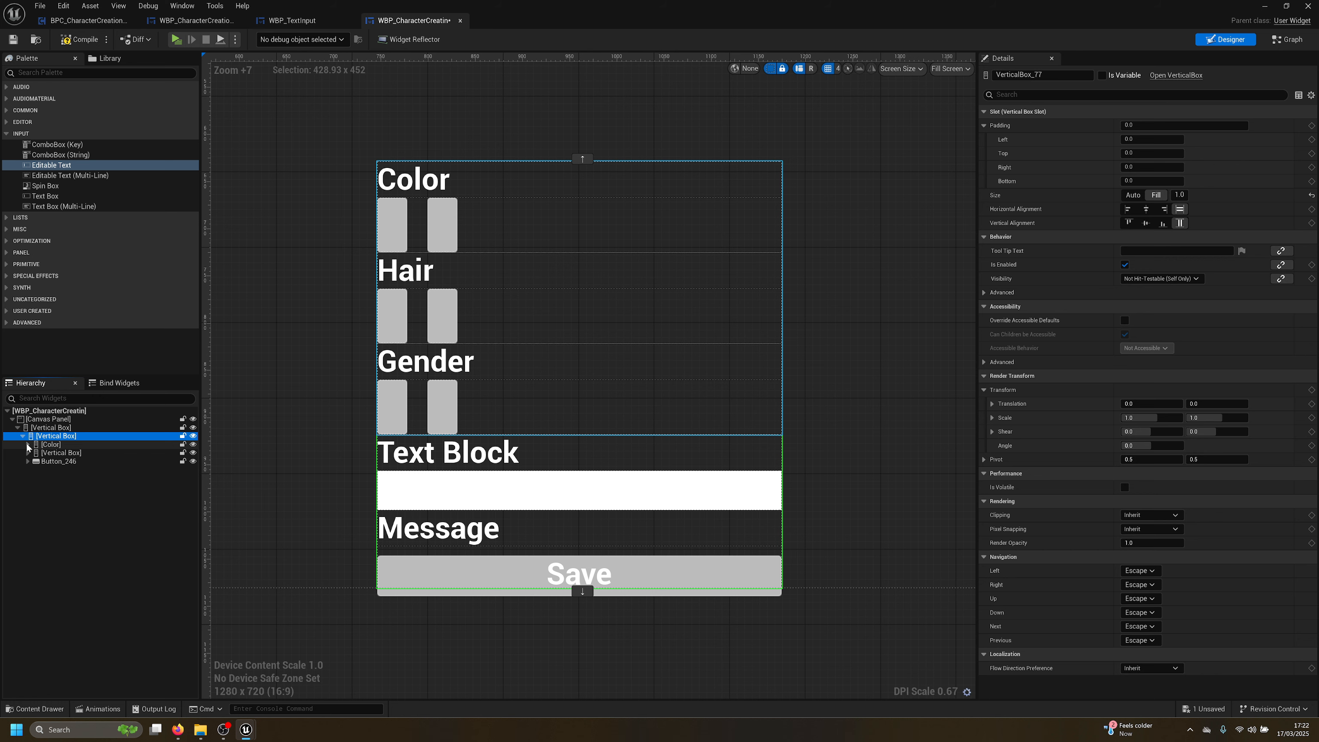
click(22, 436)
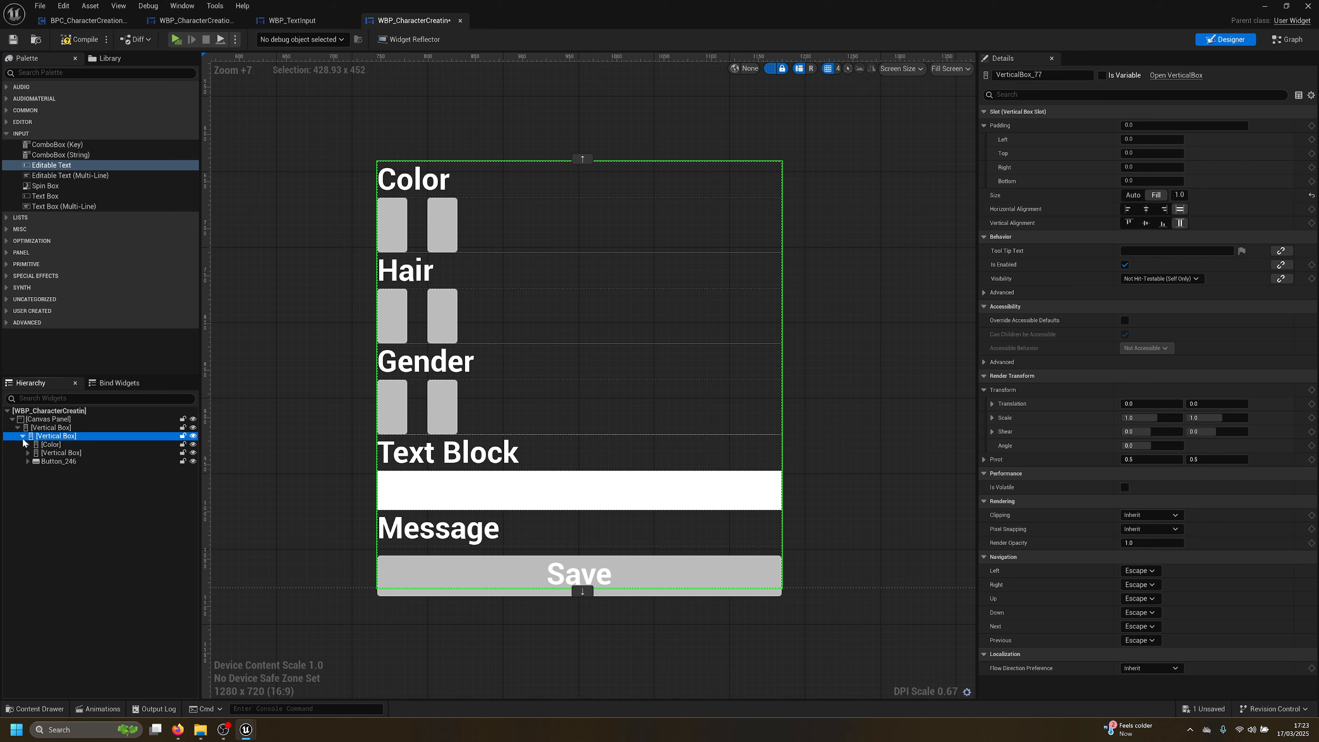
click(55, 453)
drag(54, 455, 47, 436)
click(52, 445)
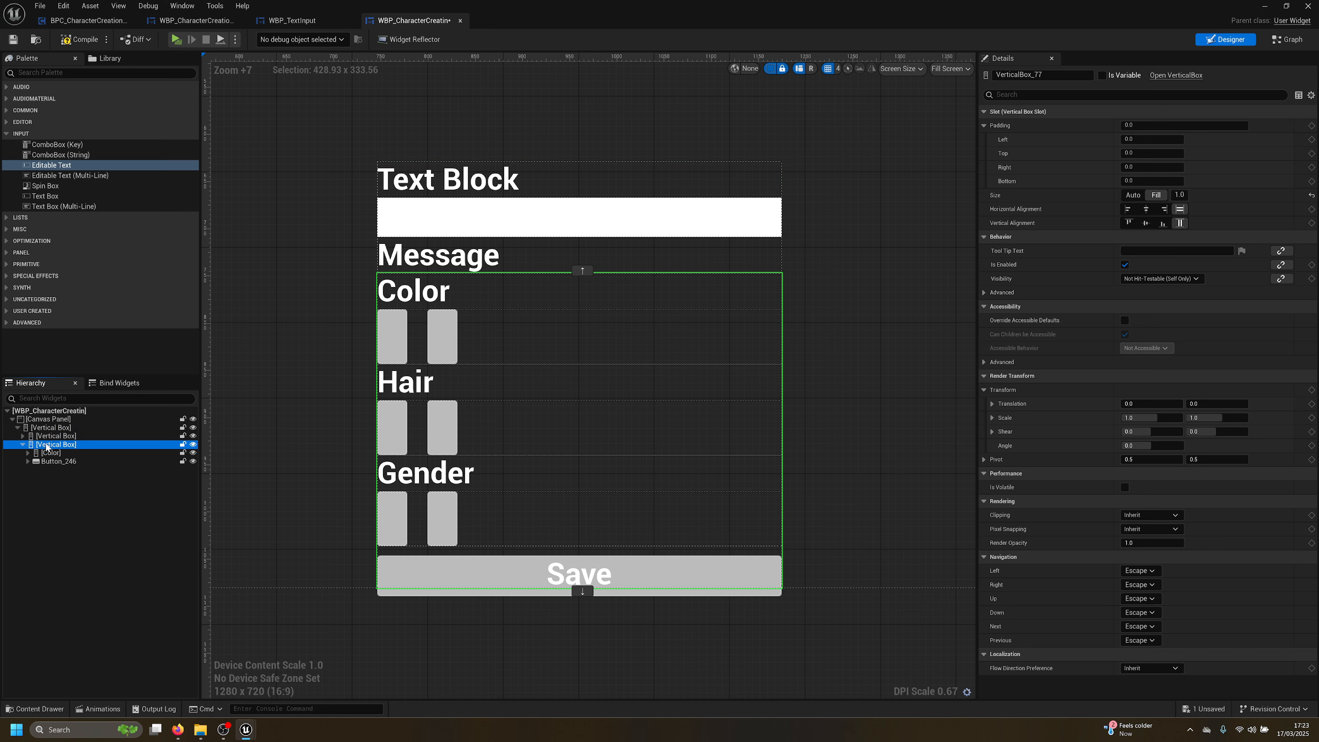
Move the Save button into the outer Vertical Box and order the children as selection rows, text input, Save button
click(23, 444)
drag(48, 463, 47, 435)
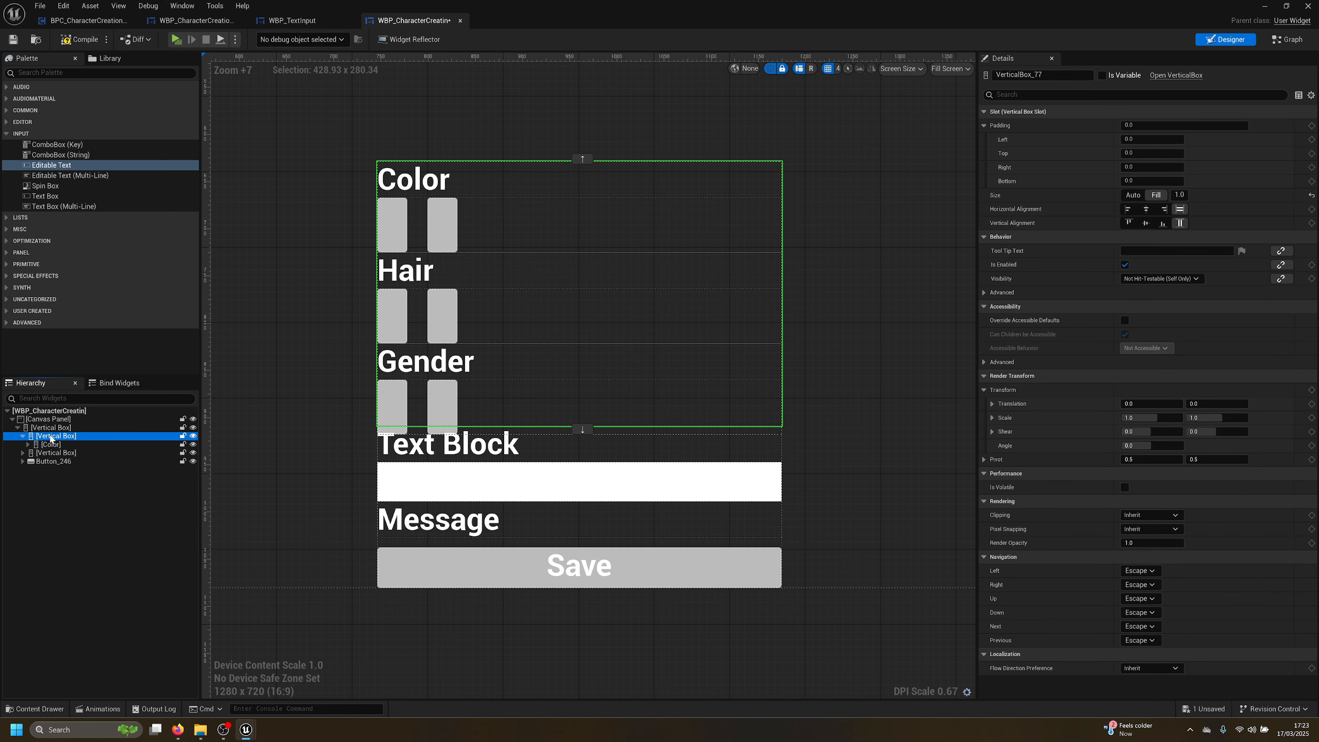
click(193, 437)
click(193, 436)
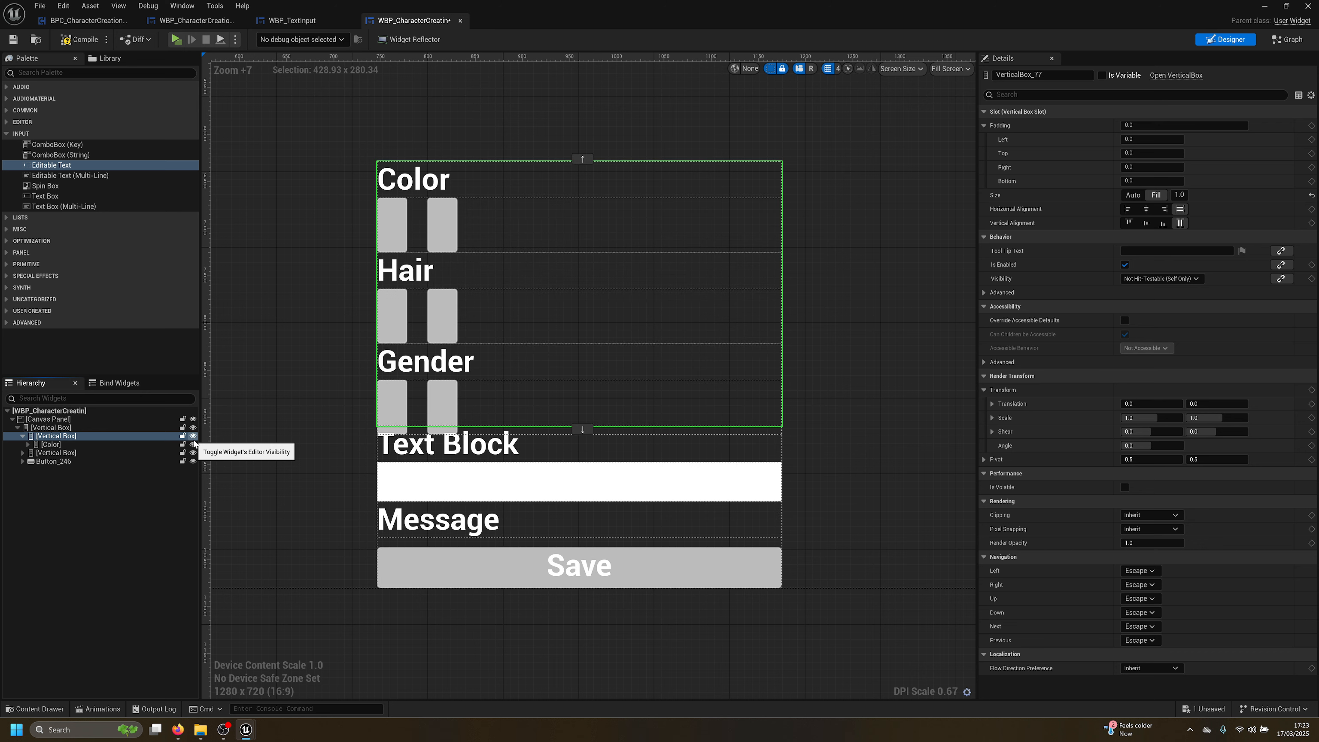
Rename the inner Vertical Box that holds the selection rows "Inputs" and collapse it in the hierarchy
double_click(72, 438)
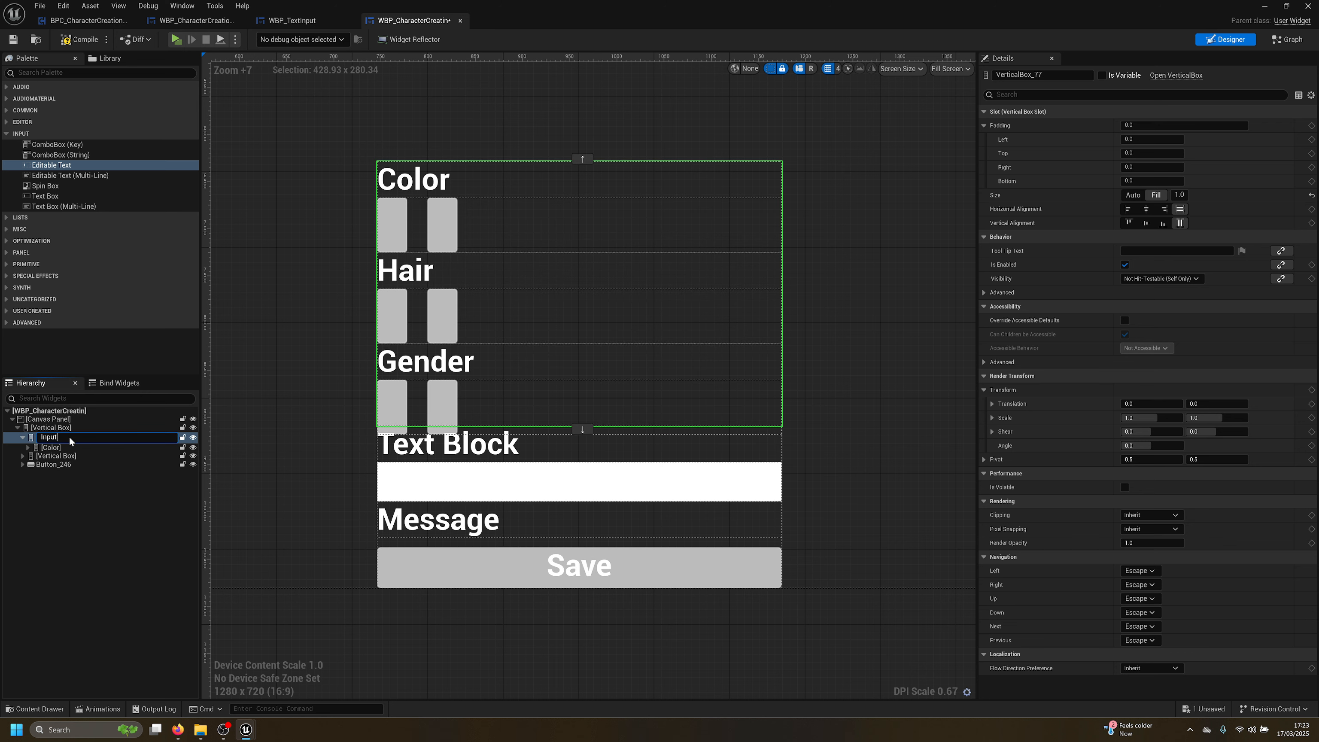
key(Return)
click(22, 437)
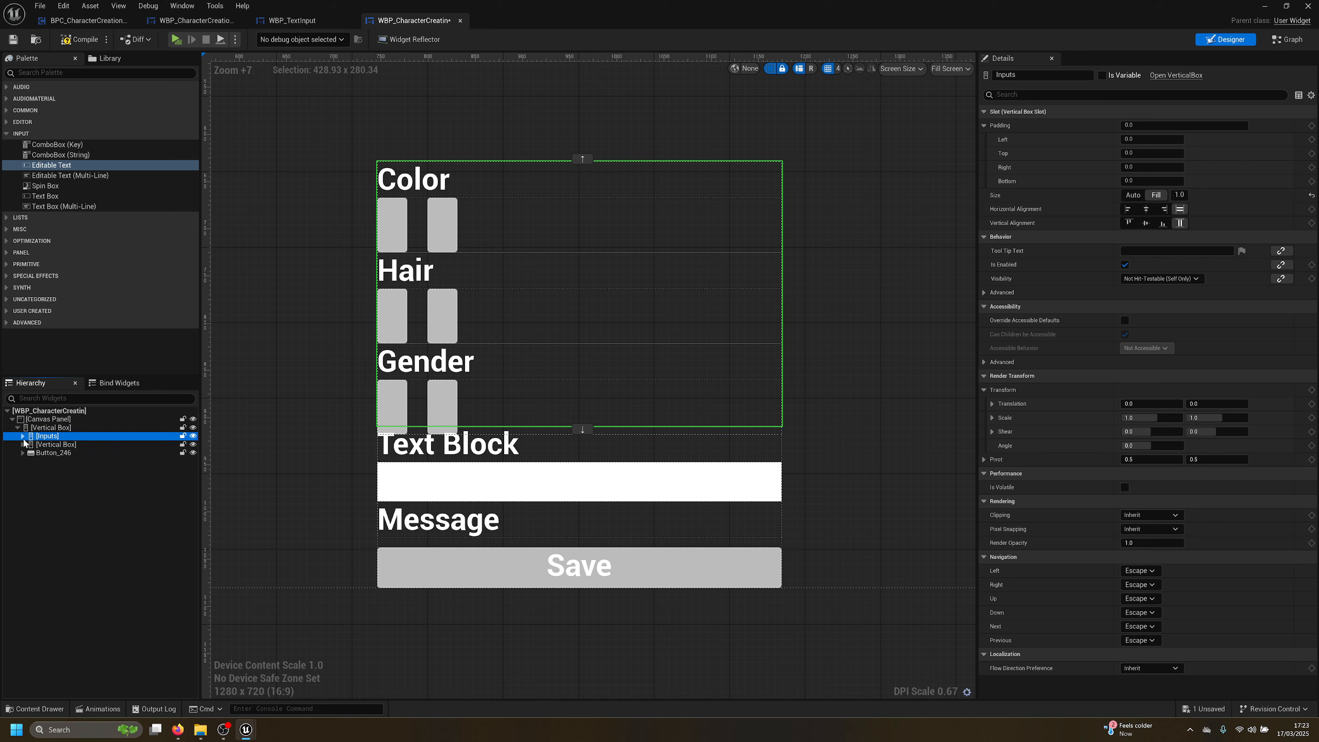
Rename the Vertical Box containing the text block, text input and validation message "Name"
click(23, 445)
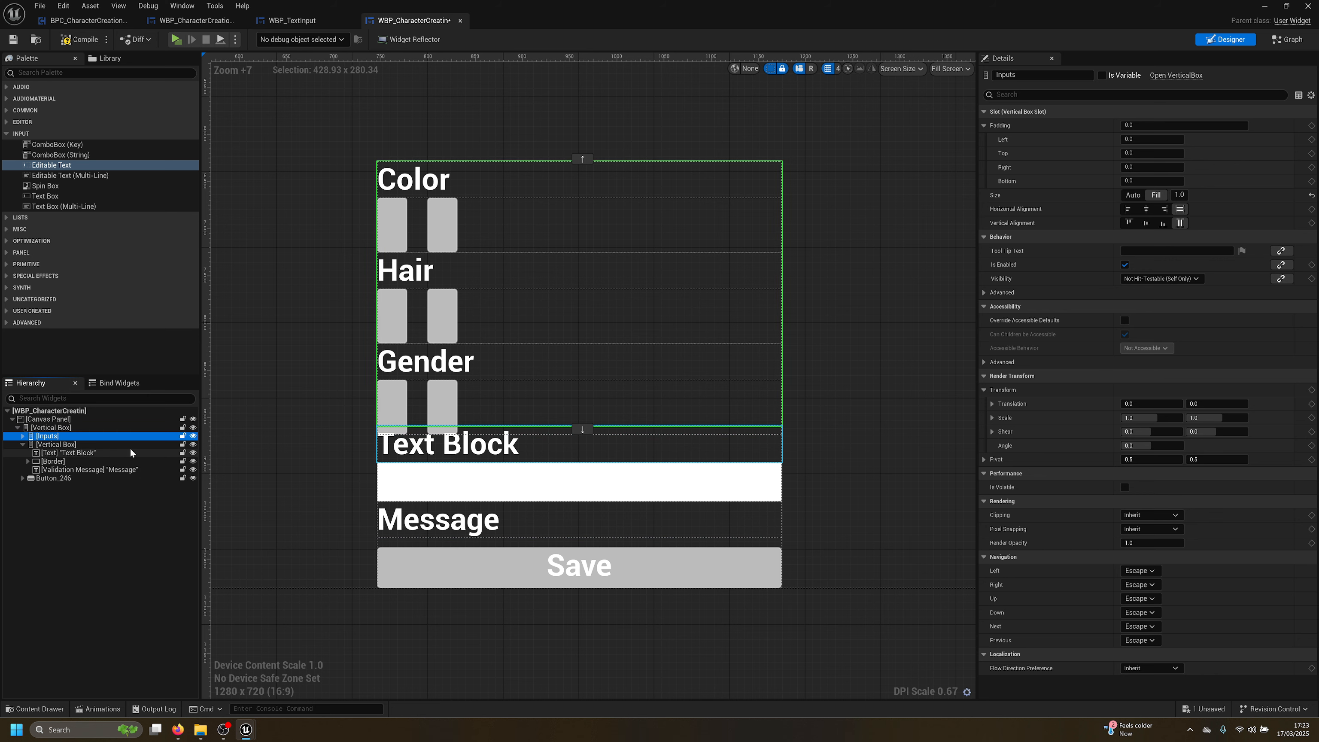
click(193, 445)
click(193, 444)
click(72, 446)
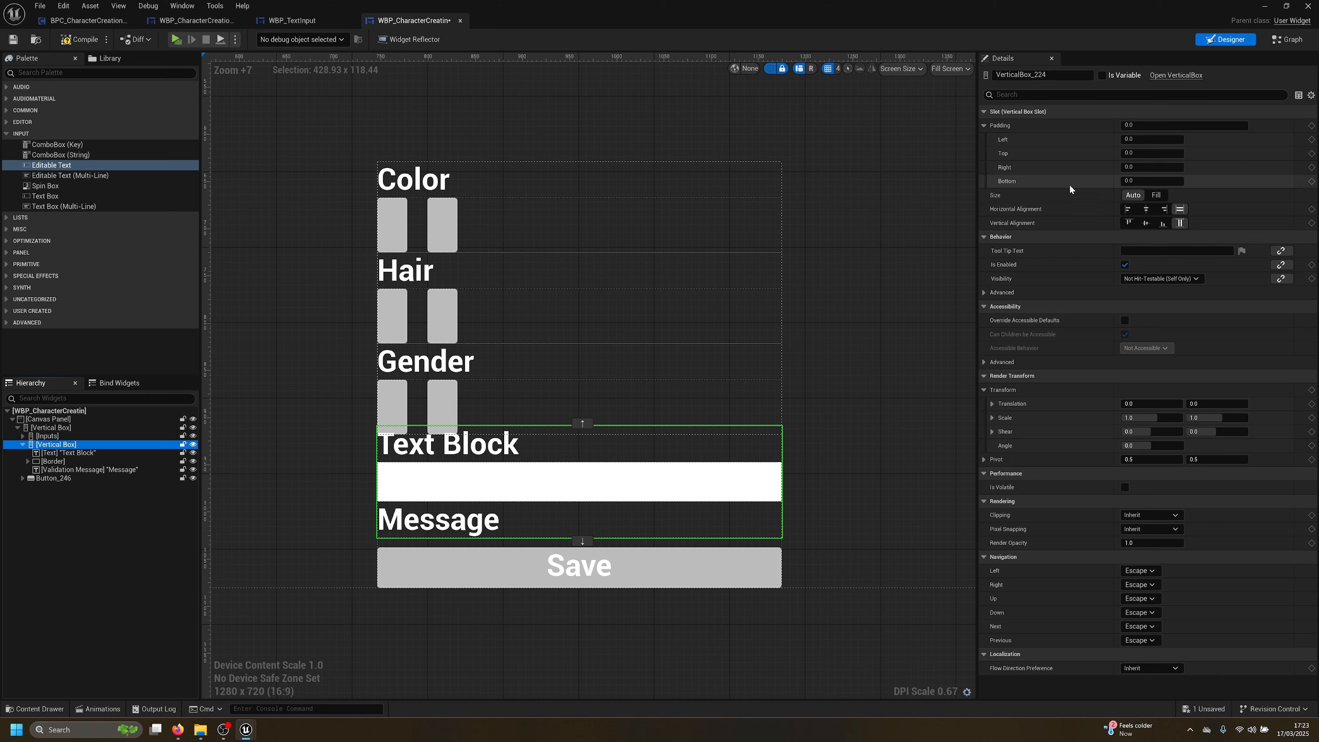
double_click(77, 446)
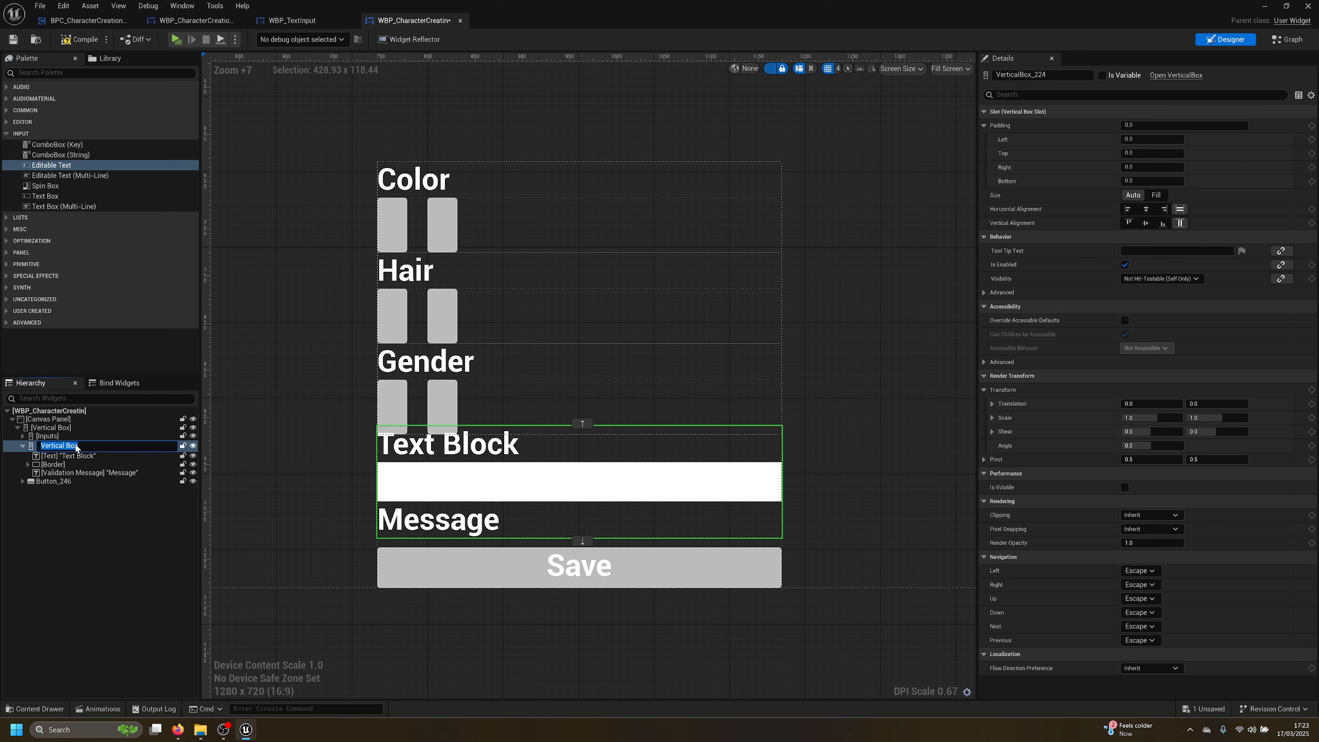
text(Name)
key(Return)
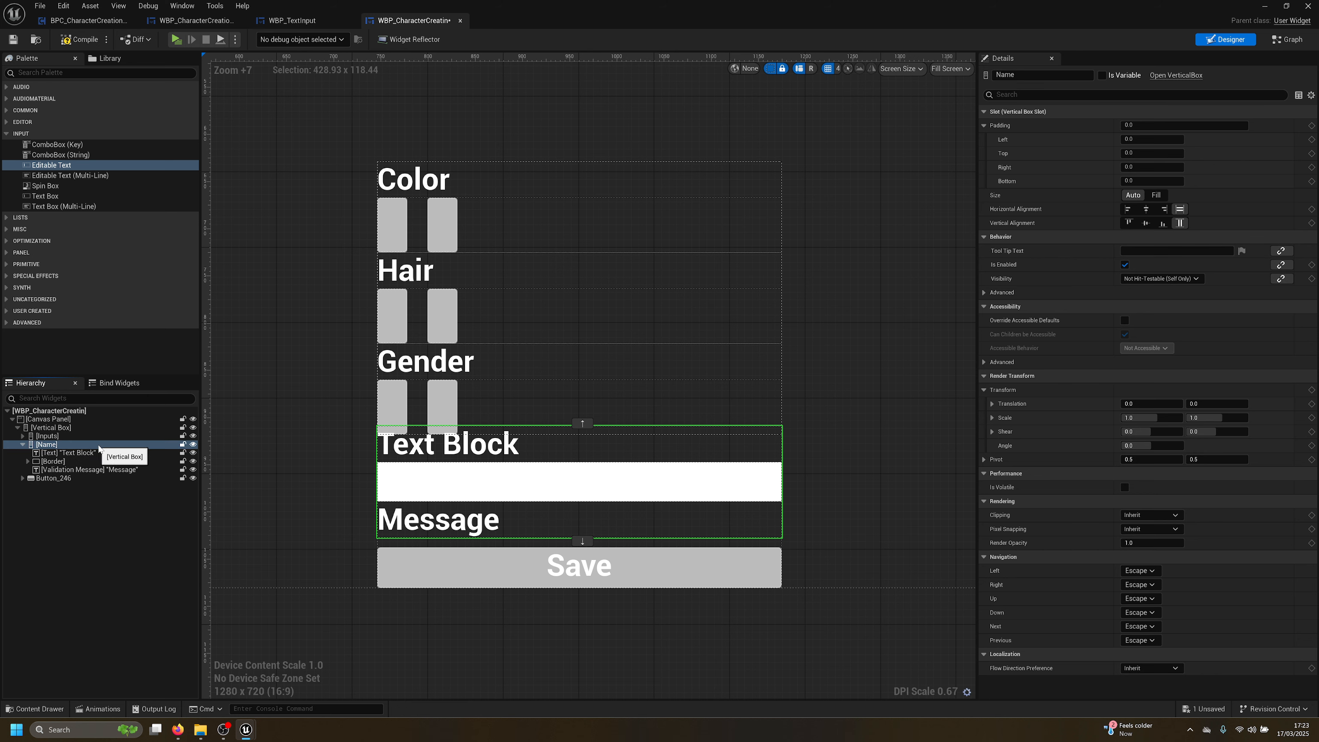
Center the Inputs box horizontally in its slot, and compile and save the widget
click(63, 479)
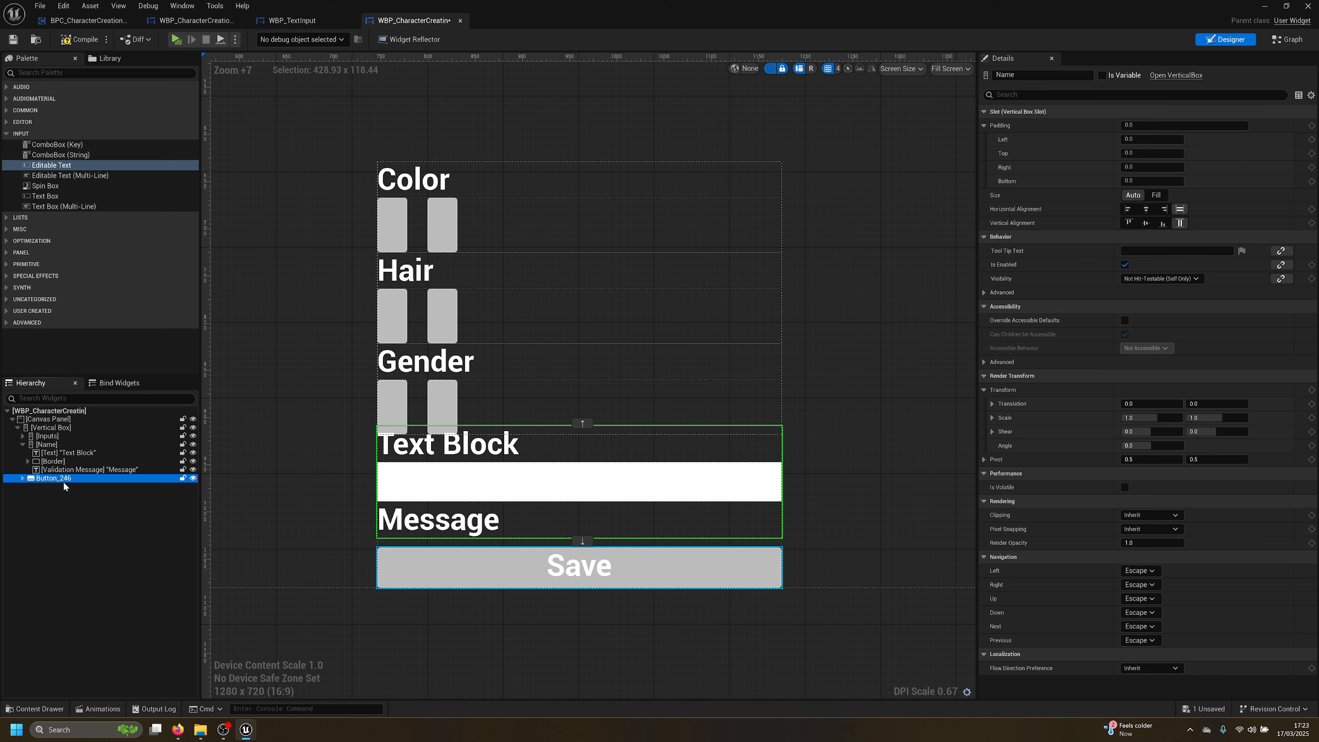
click(22, 445)
click(47, 436)
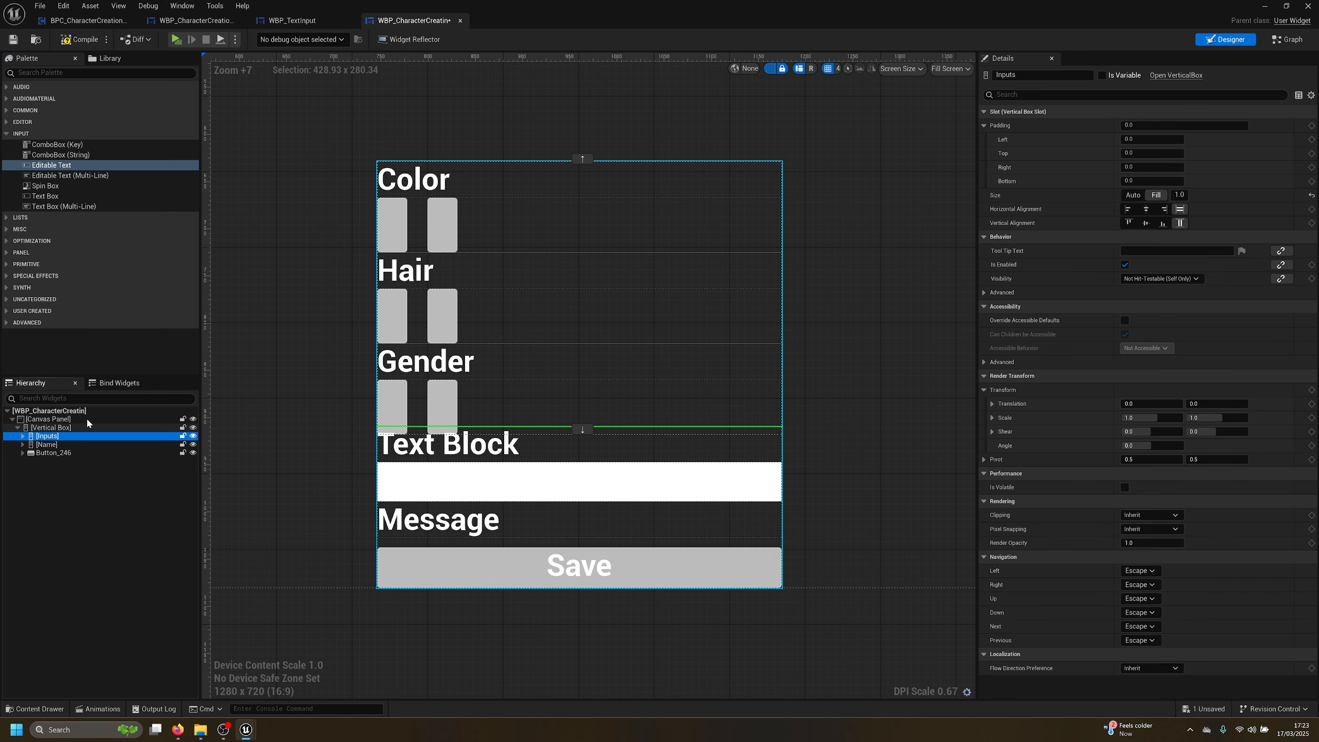
click(1146, 210)
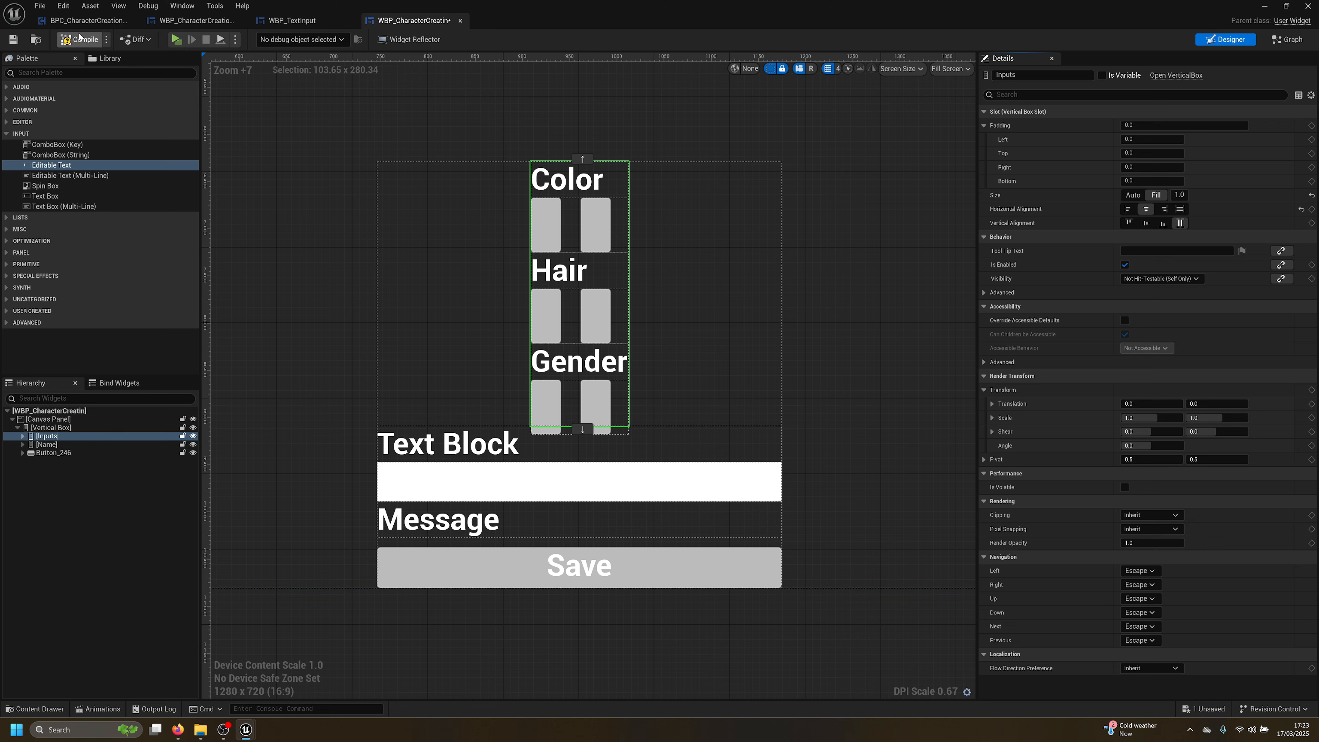
click(62, 44)
click(13, 39)
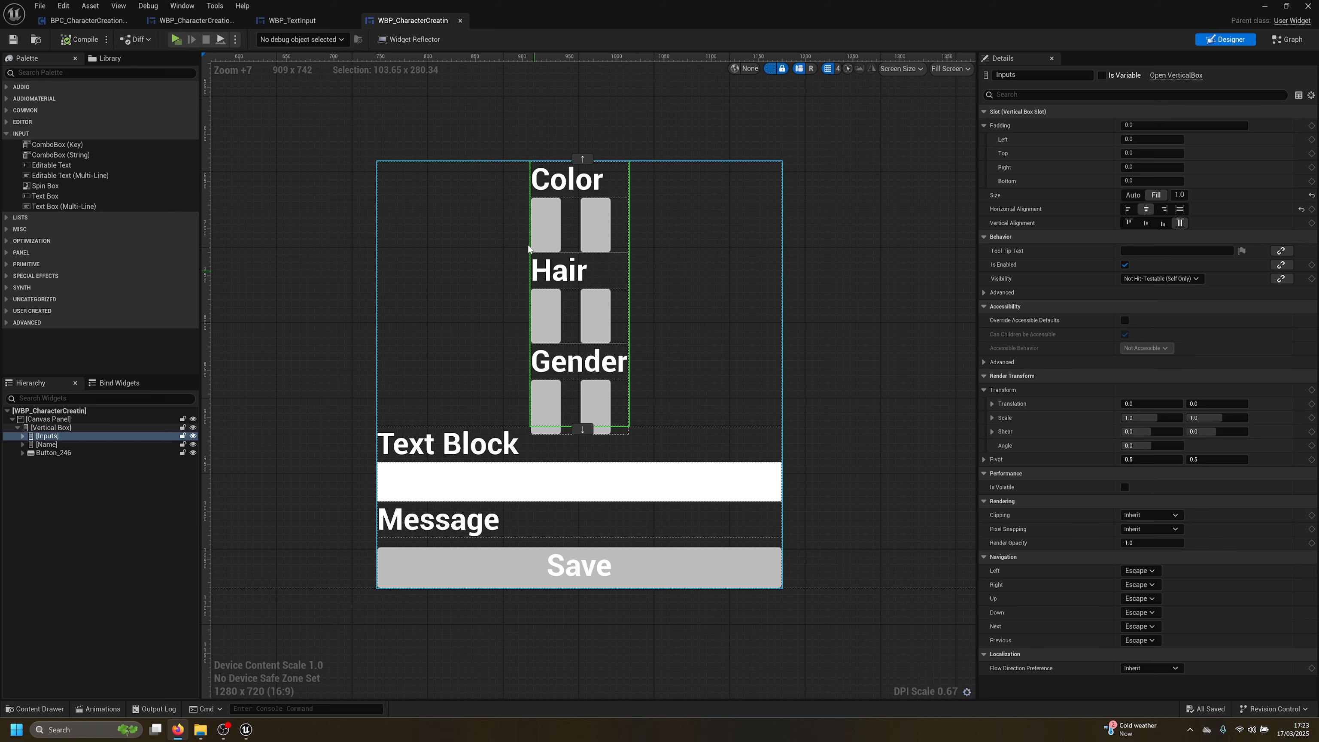
Delete the nested Gender and Hair boxes, keeping only the Color row inside Inputs
click(27, 440)
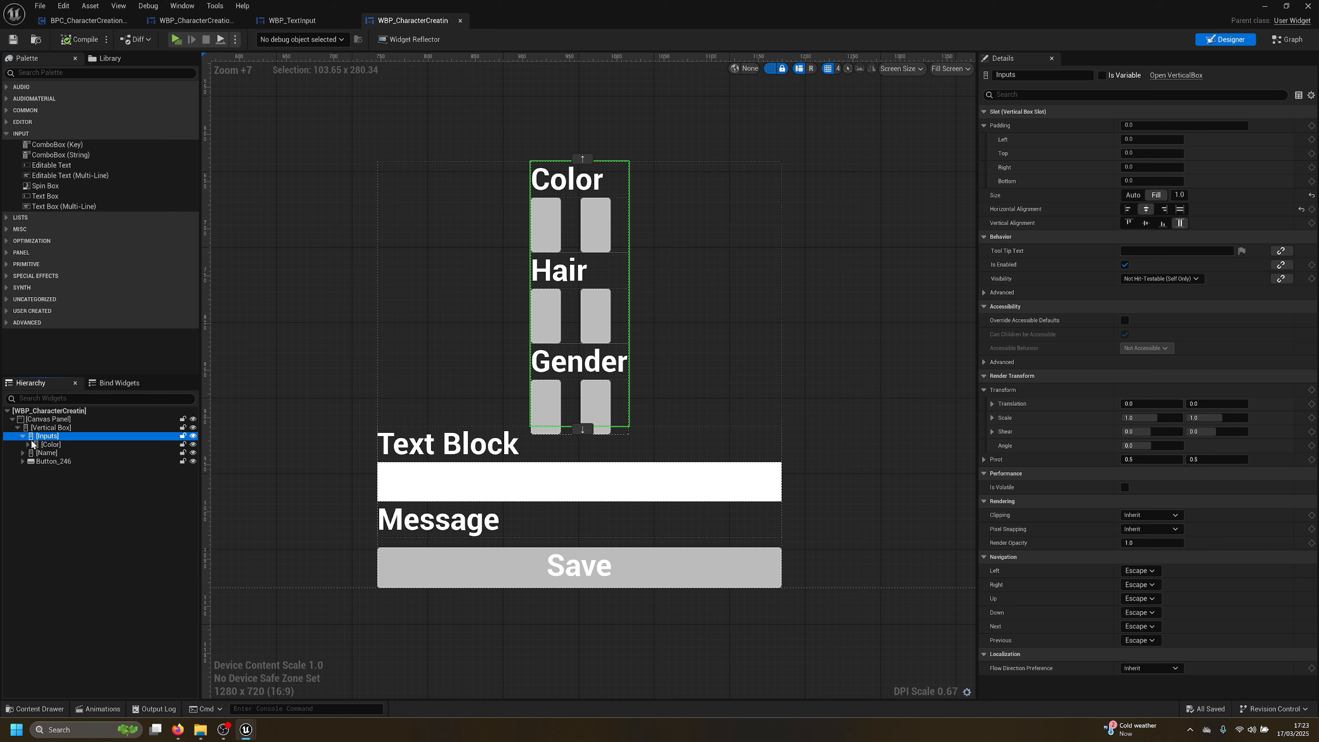
click(32, 445)
click(48, 445)
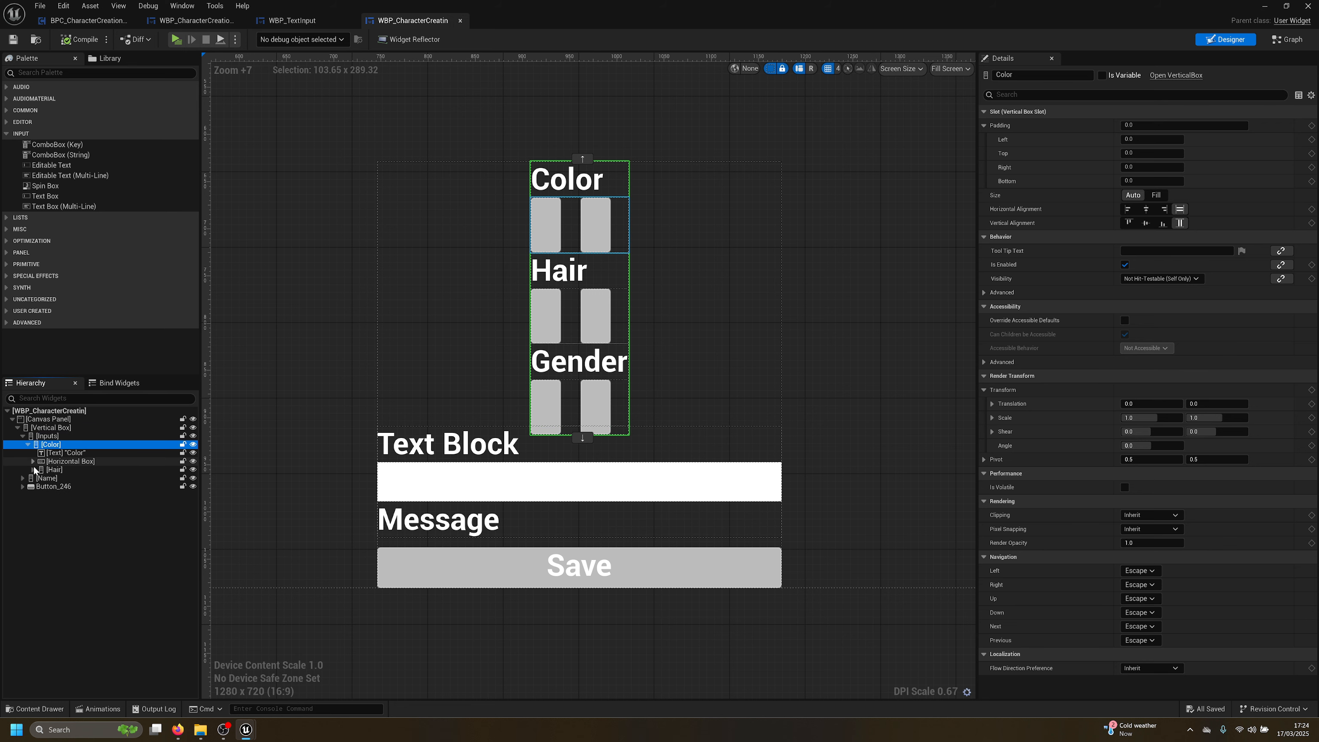
click(33, 470)
click(65, 497)
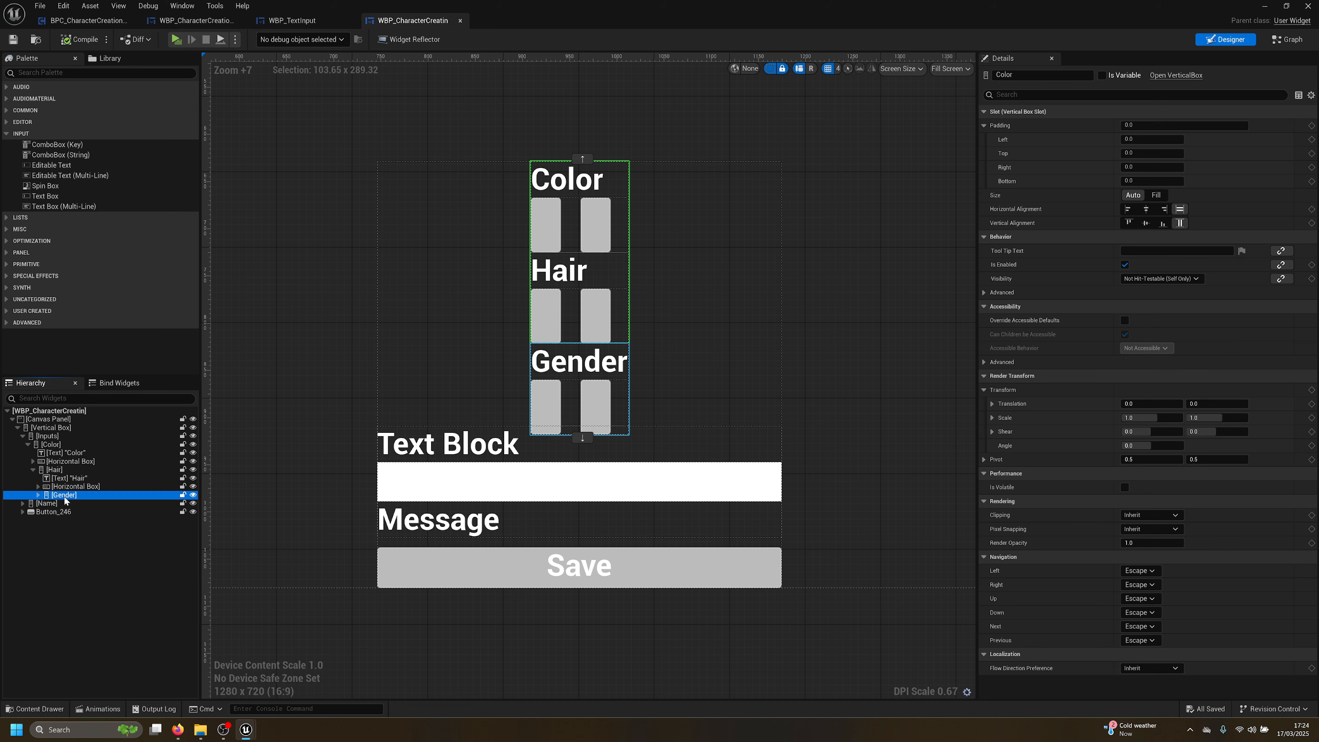
key(Delete)
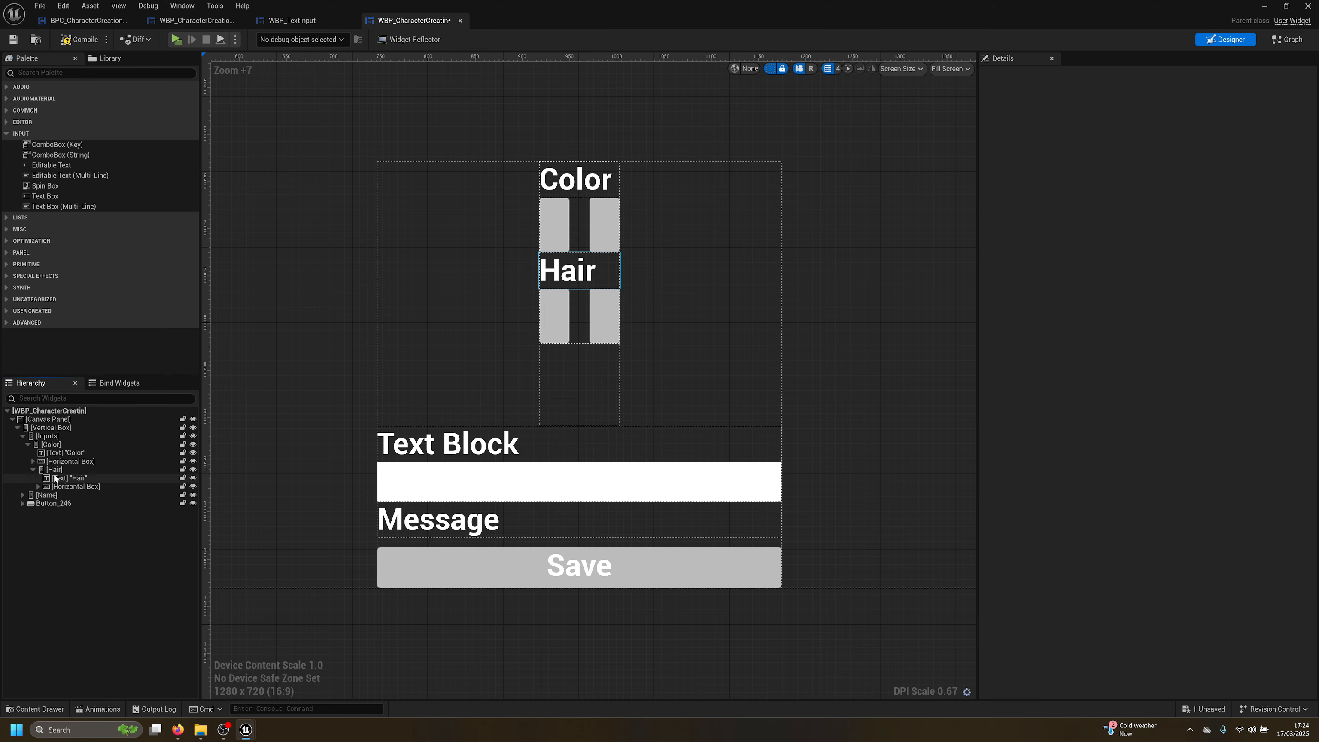
click(54, 471)
key(Delete)
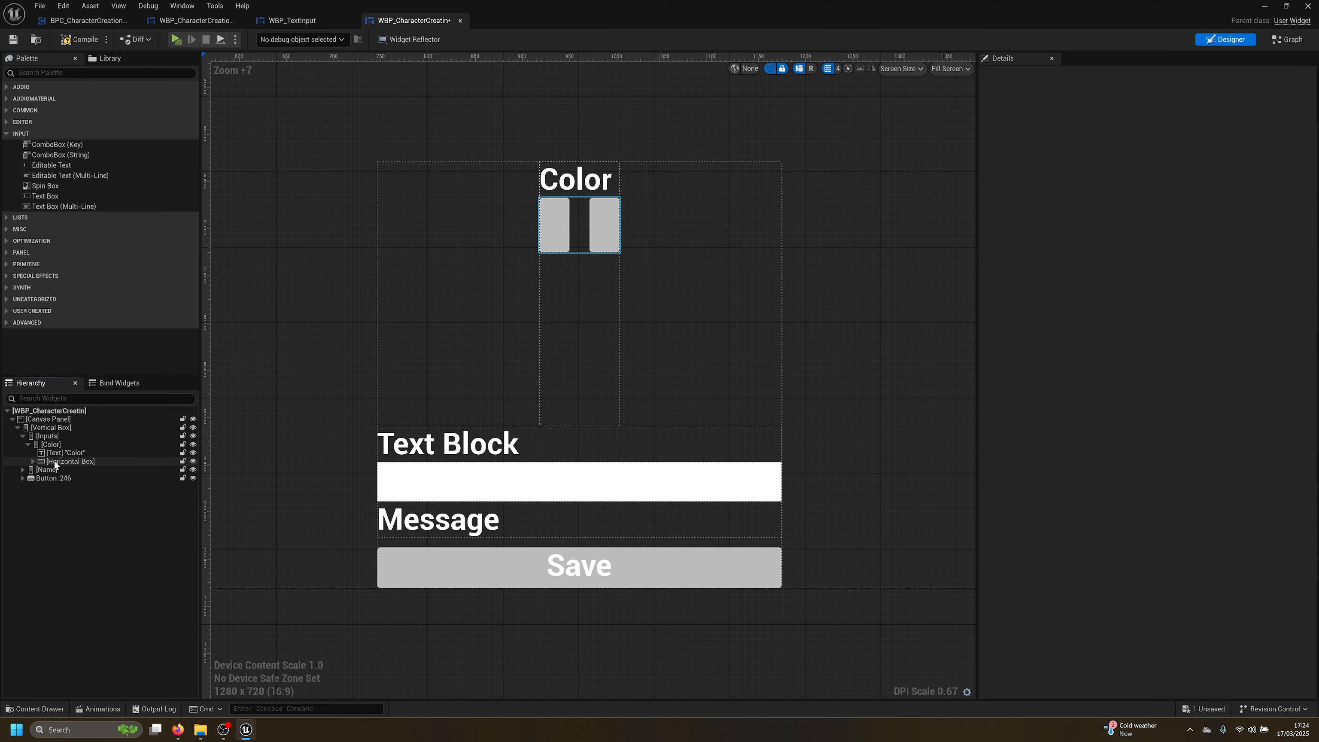
Try deleting the Horizontal Box from the Color row and undo the deletion
click(54, 461)
key(Delete)
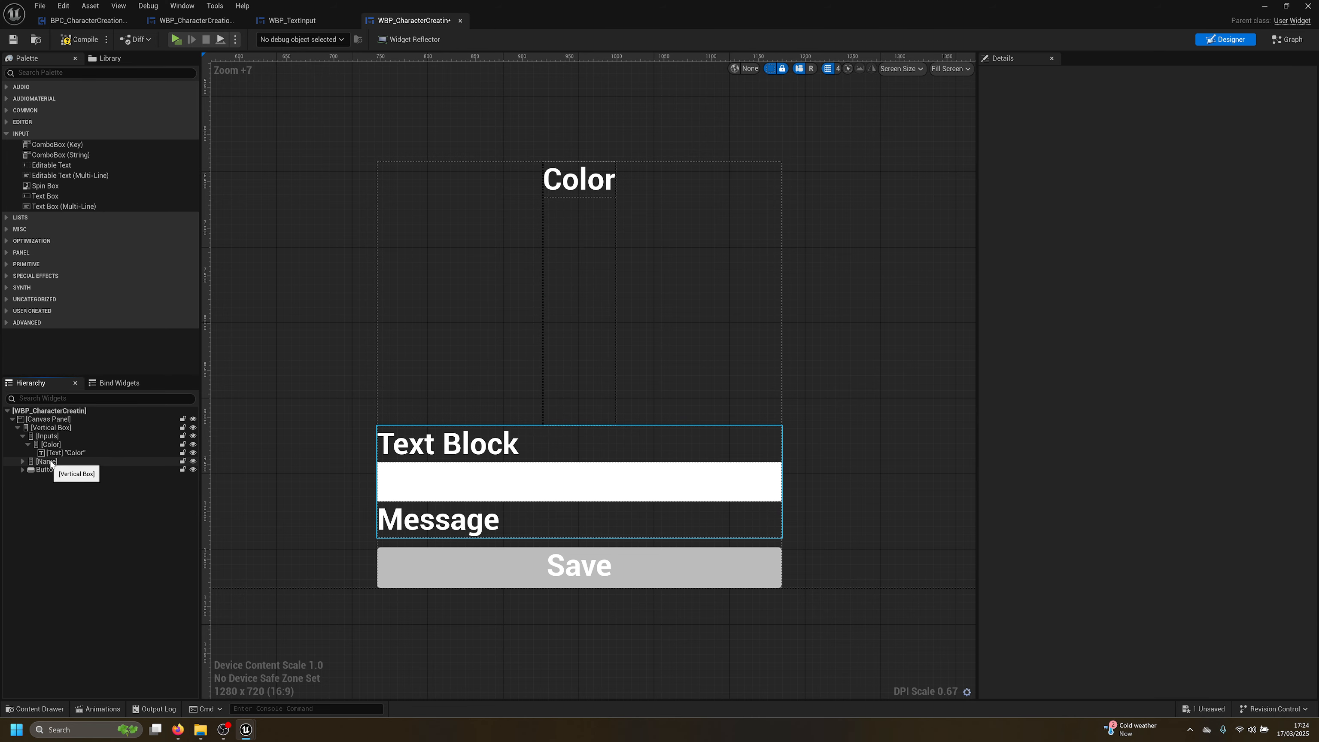
key(ctrl+z)
Duplicate the Color box inside Inputs
click(34, 445)
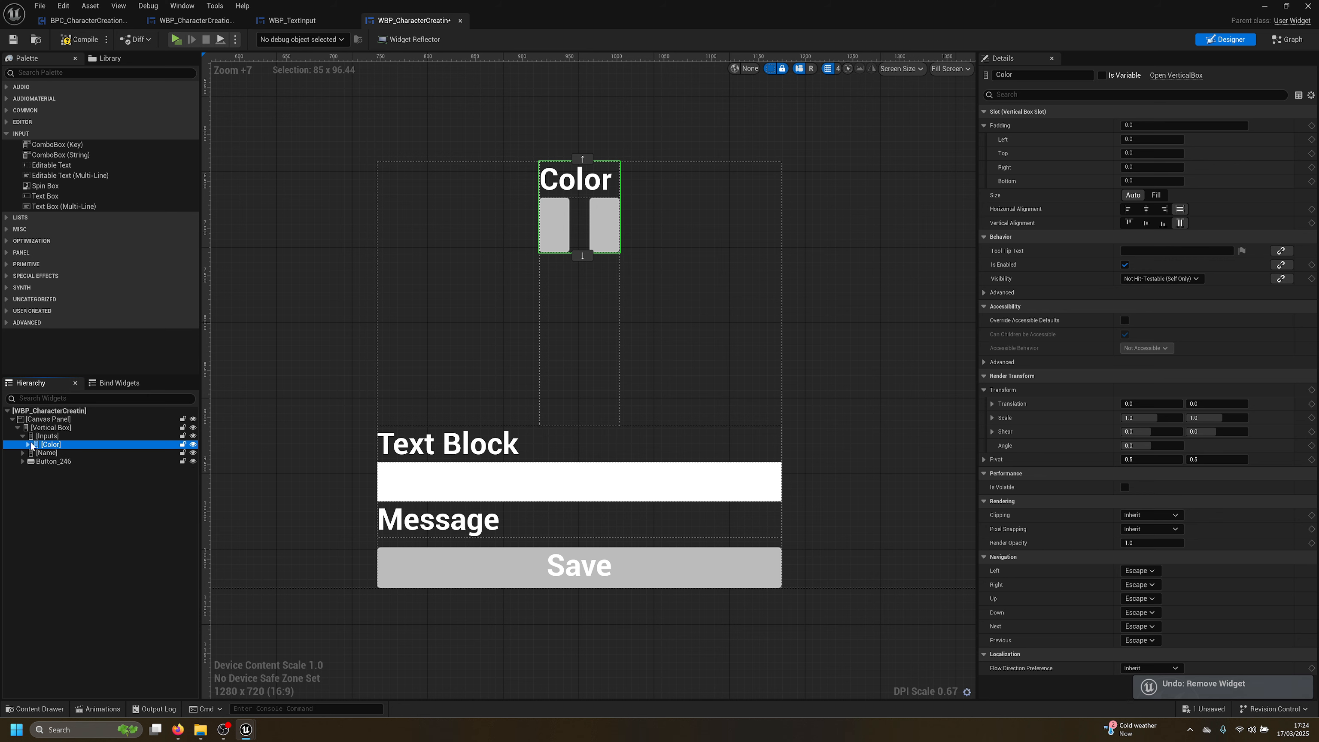
click(23, 436)
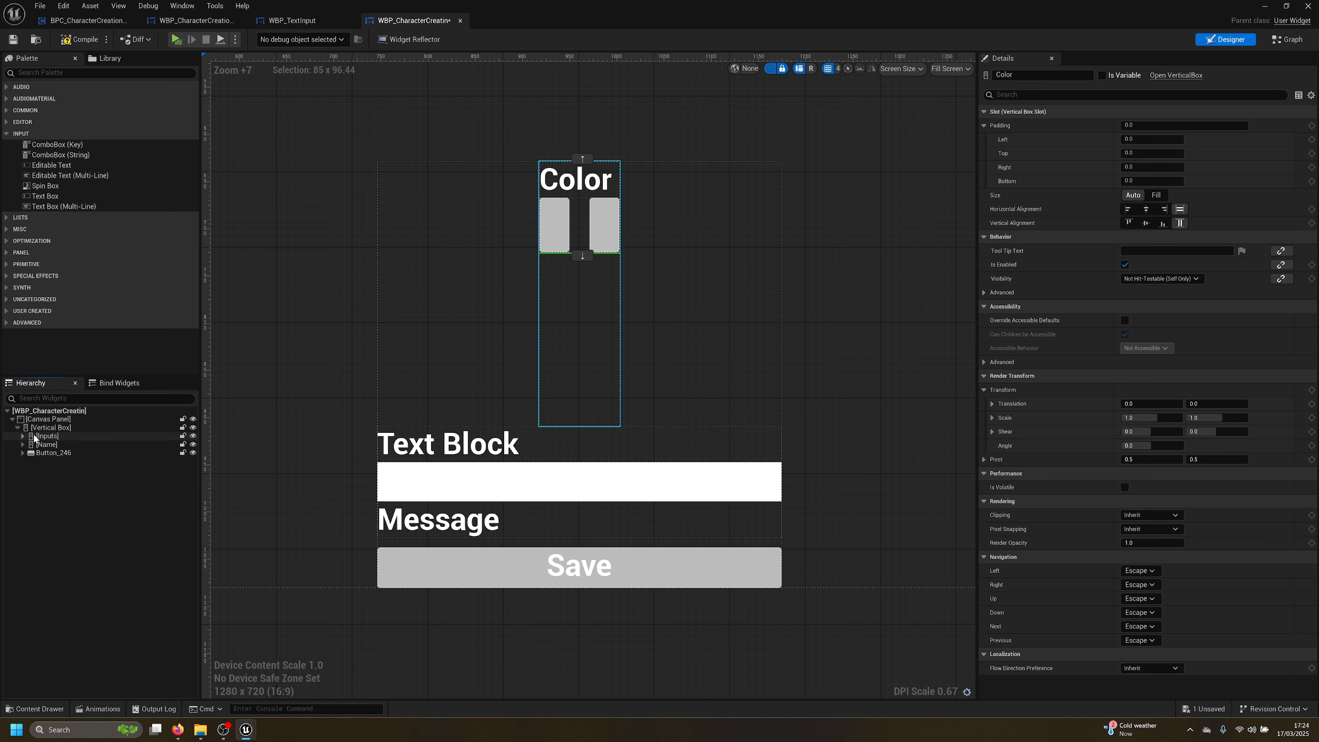
click(40, 436)
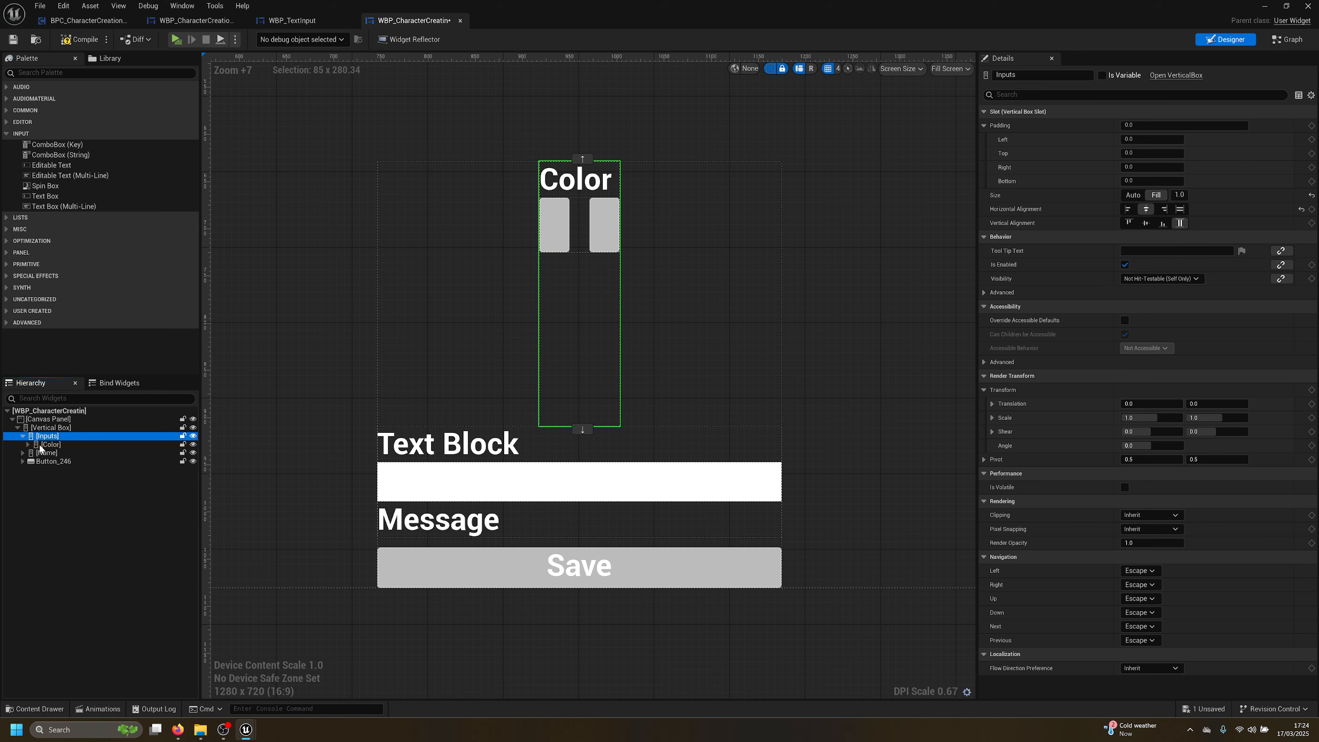
click(44, 445)
right_click(55, 447)
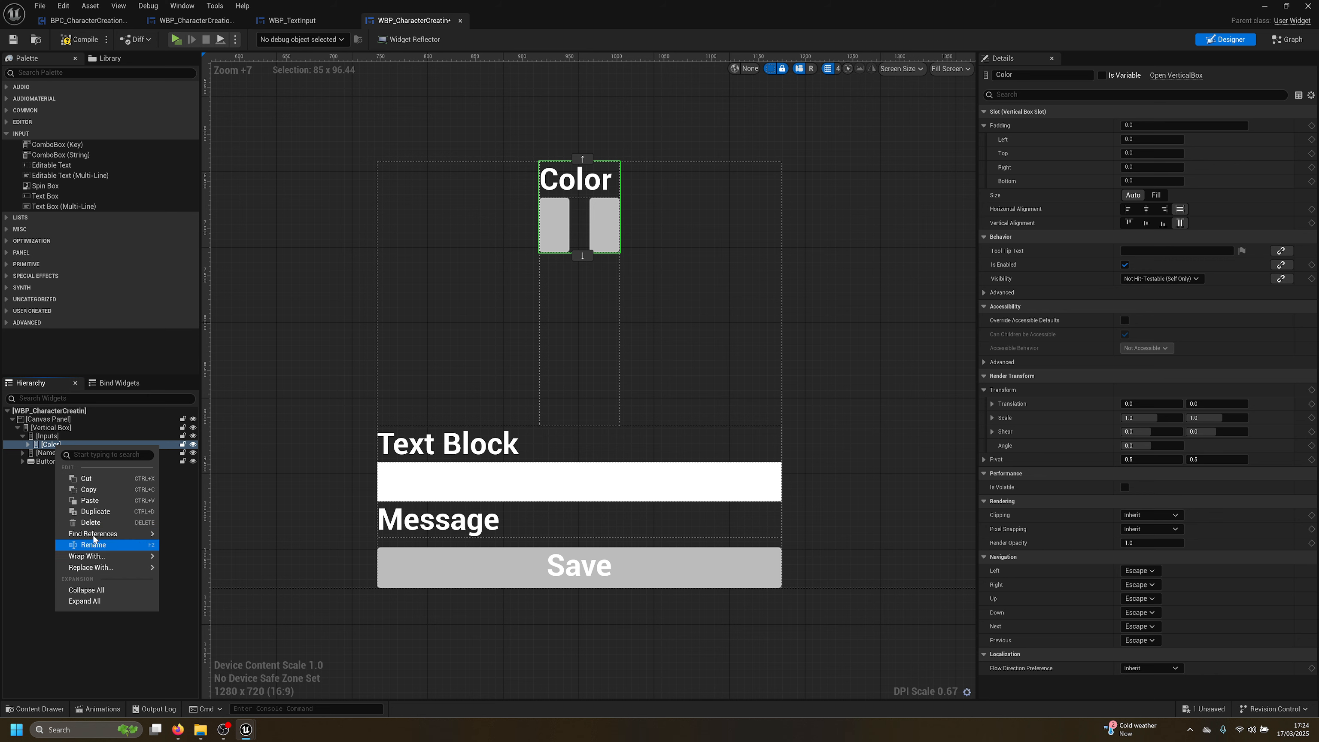
click(95, 512)
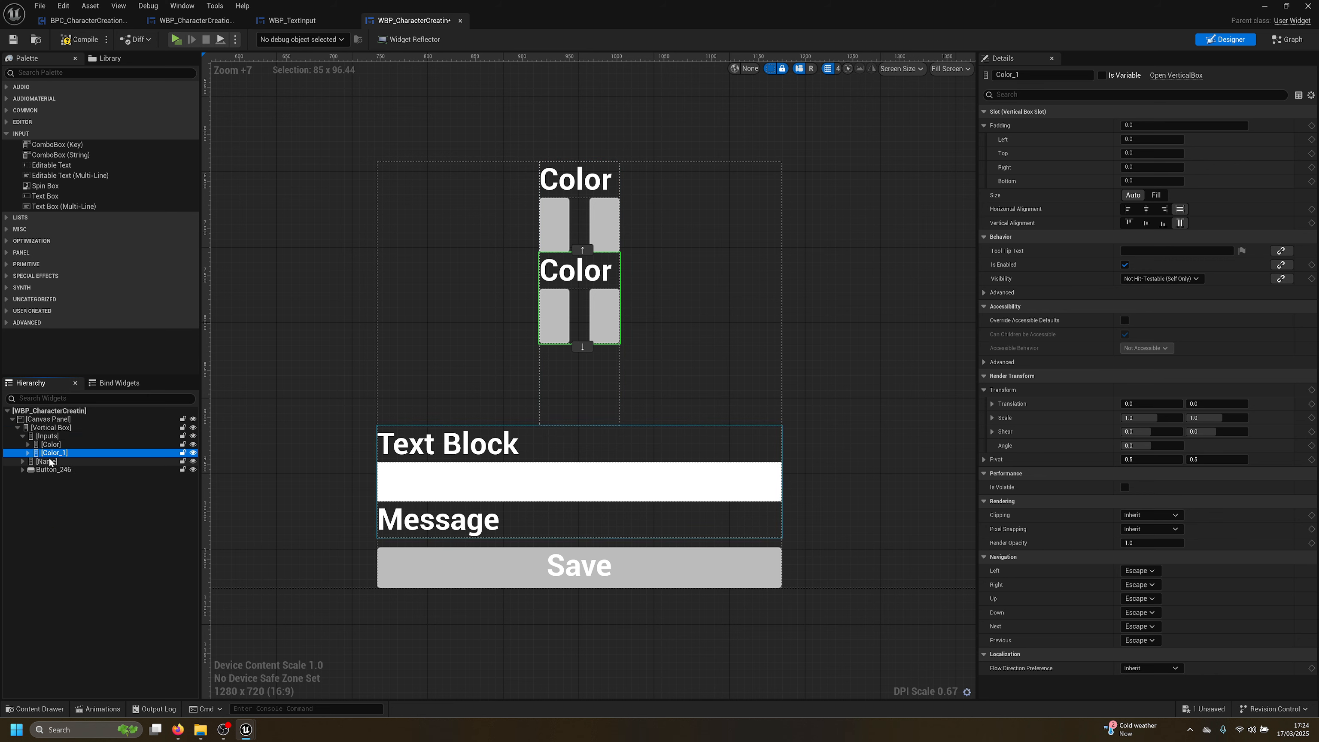
Try deleting the original Color box, undo that, and remove its duplicate Color_1 instead
click(51, 445)
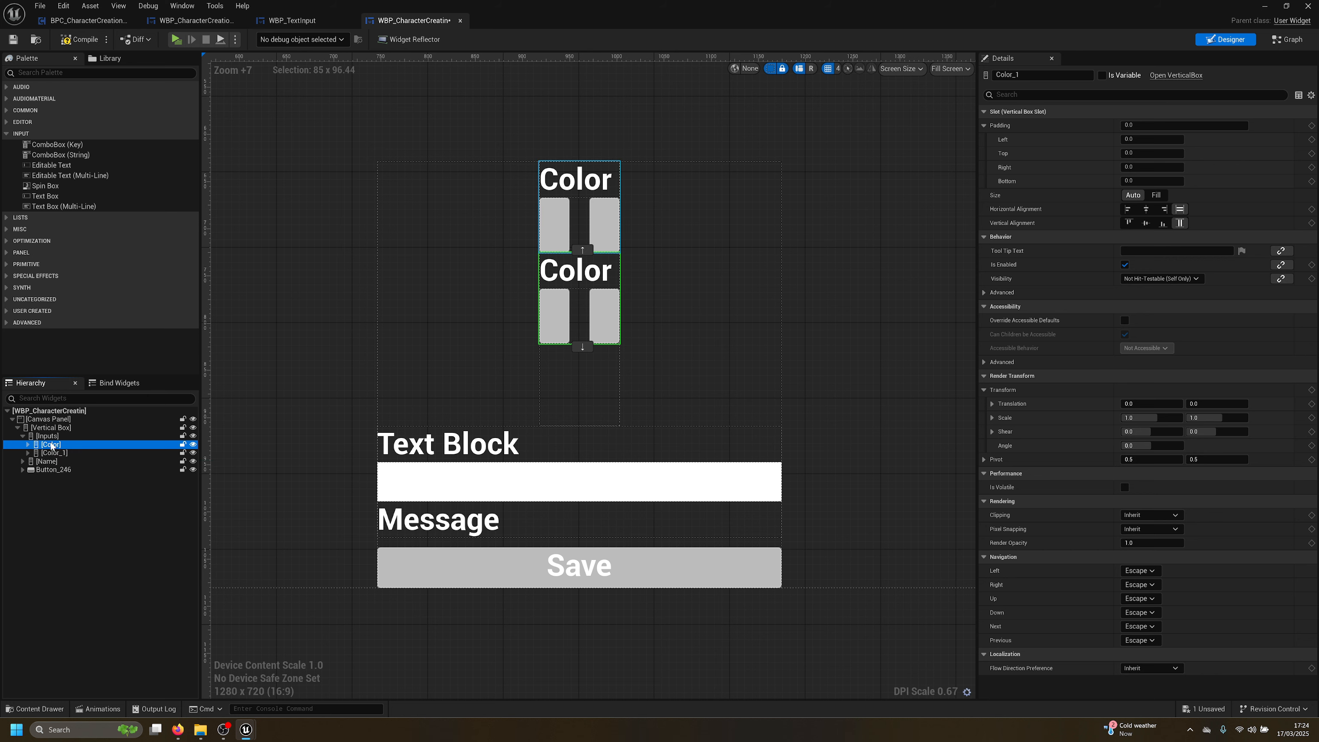
key(Delete)
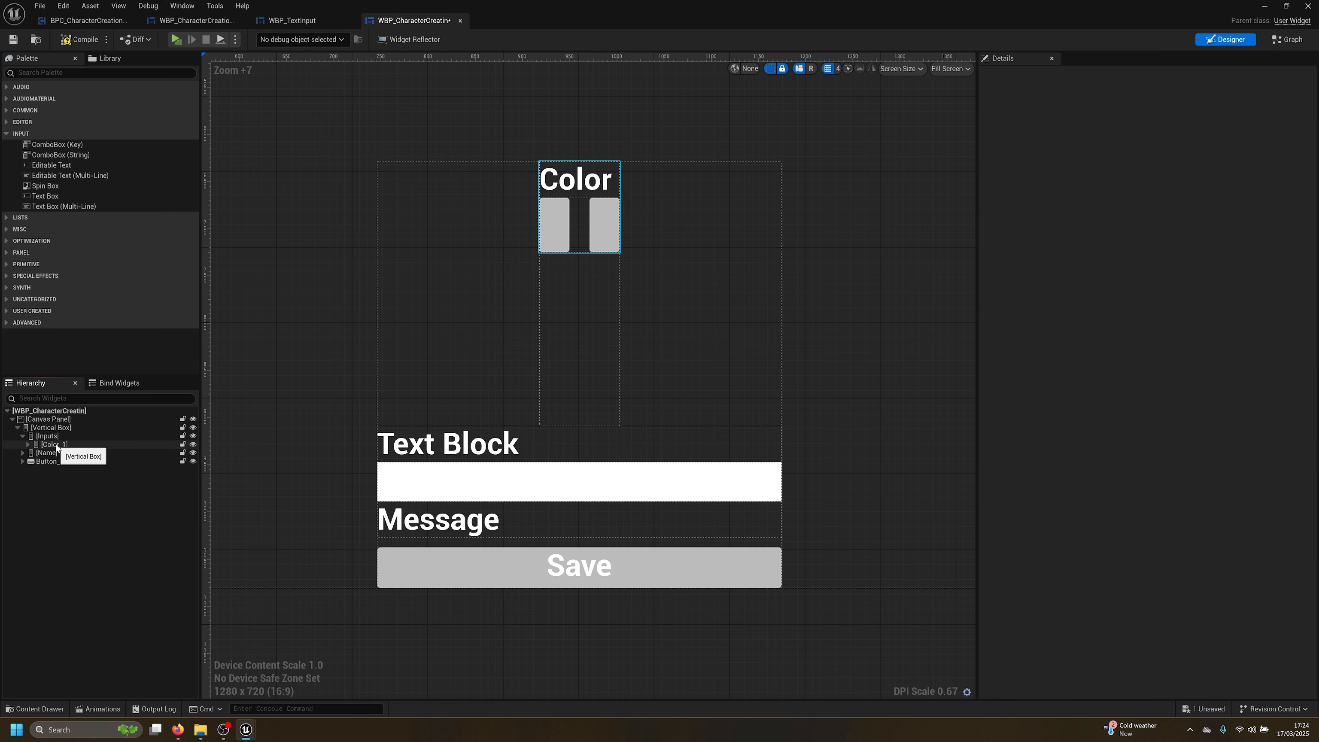
key(ctrl+z)
key(Delete)
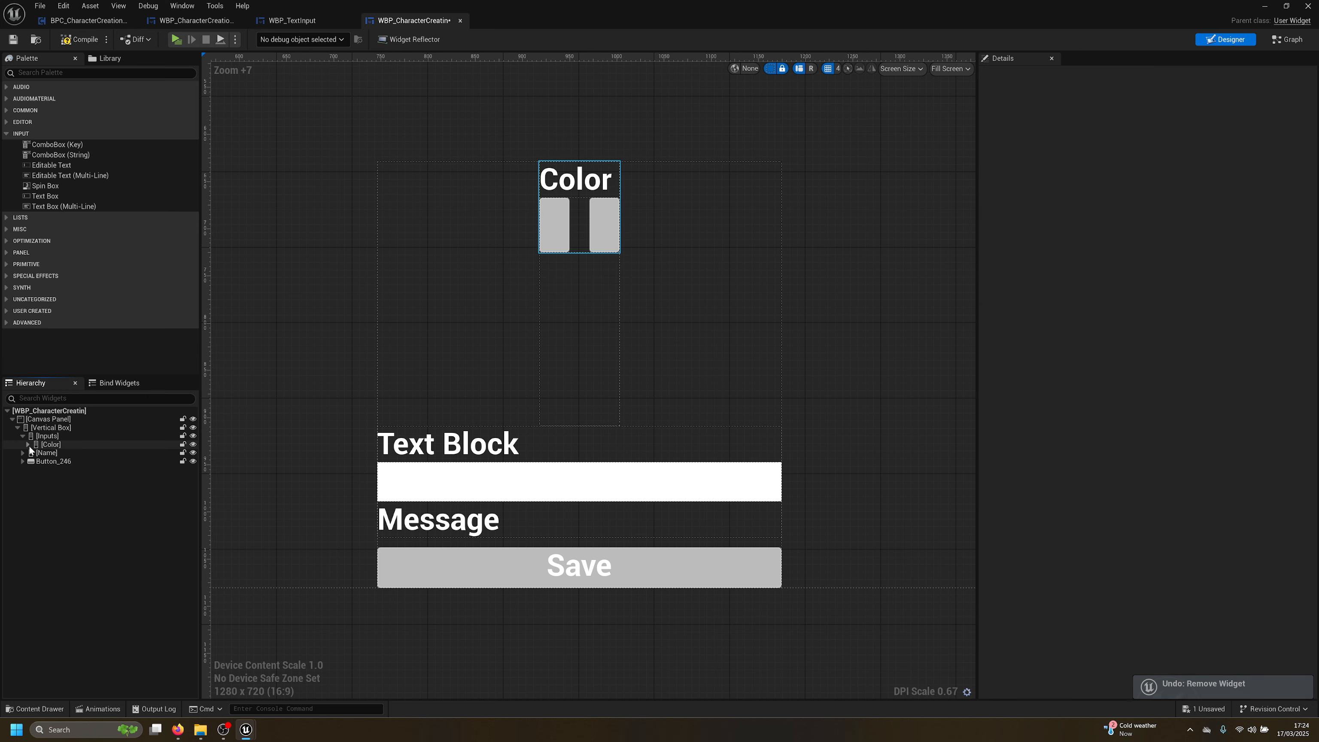
Expand the Color row's Horizontal Box, switch to Firefox and open the Game-icons.net website
click(32, 462)
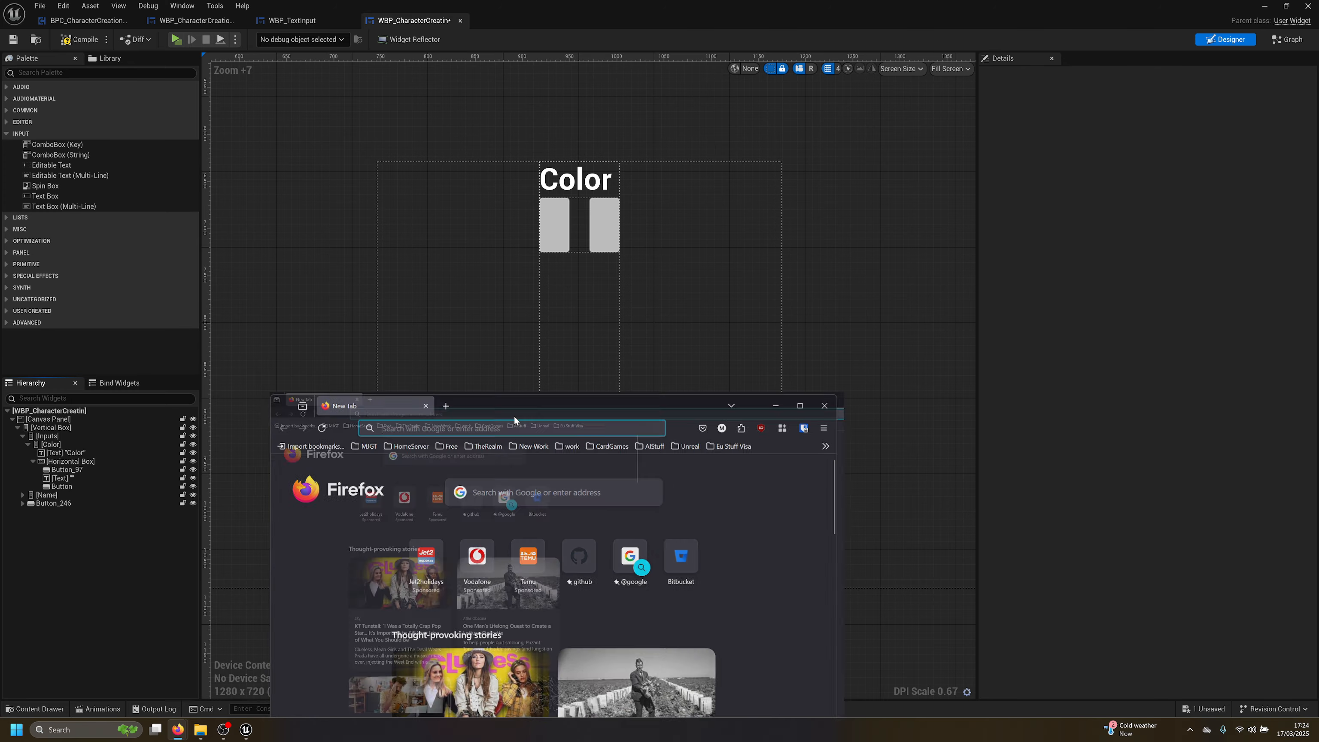
text(game ico)
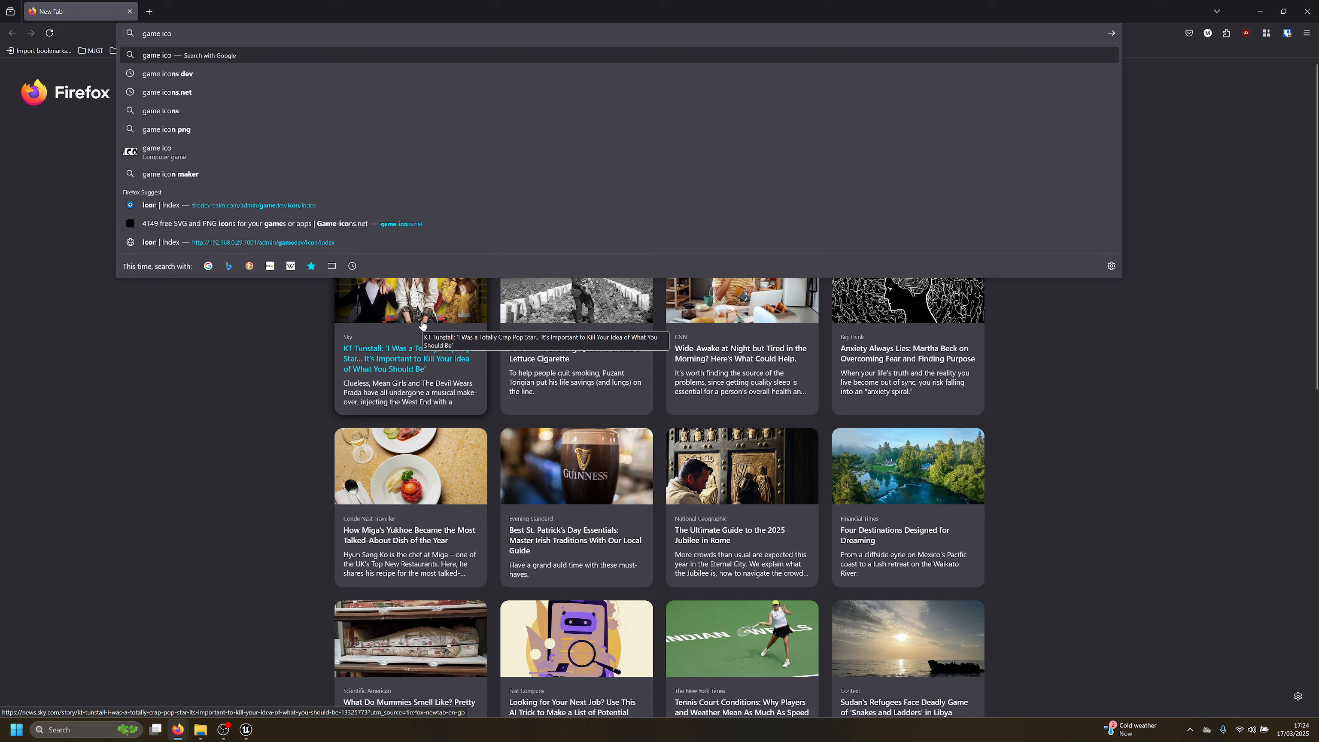
click(208, 231)
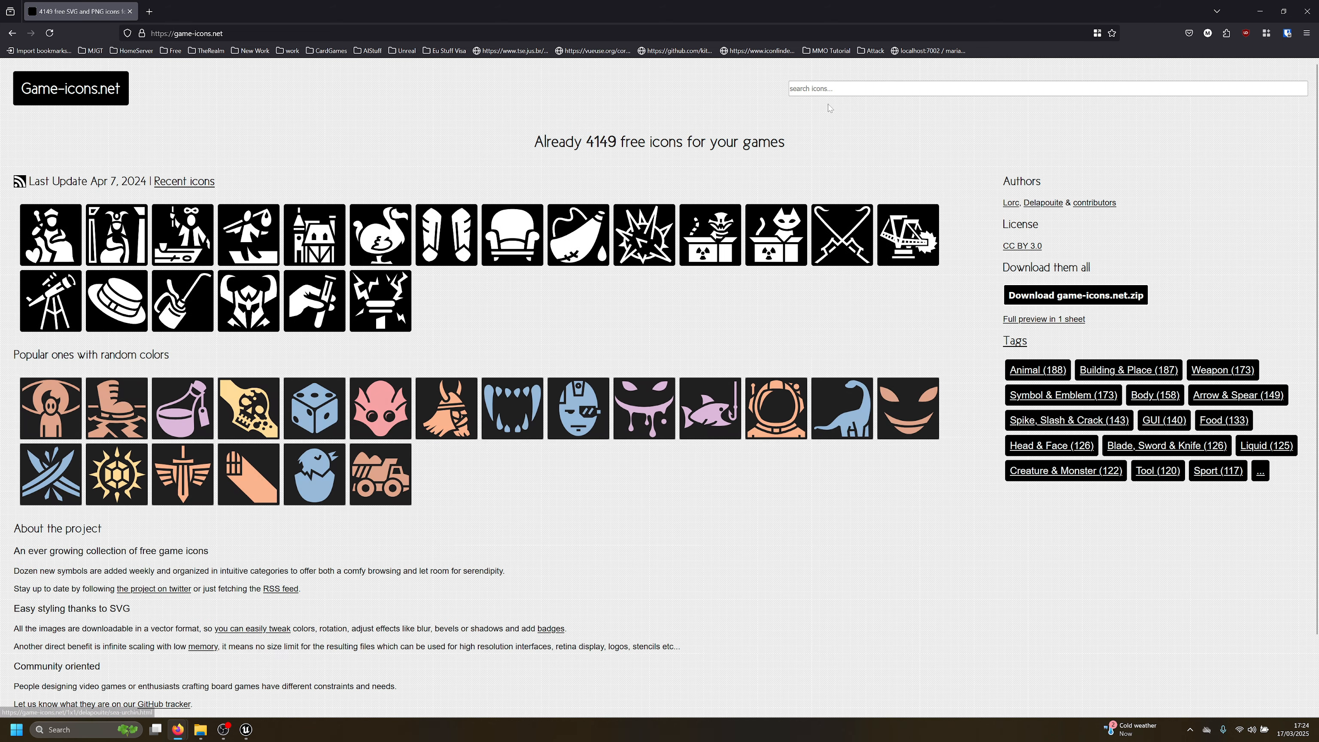
Search the icons for "arrow" and "left", and download the Clockwise rotation icon as PNG
click(829, 89)
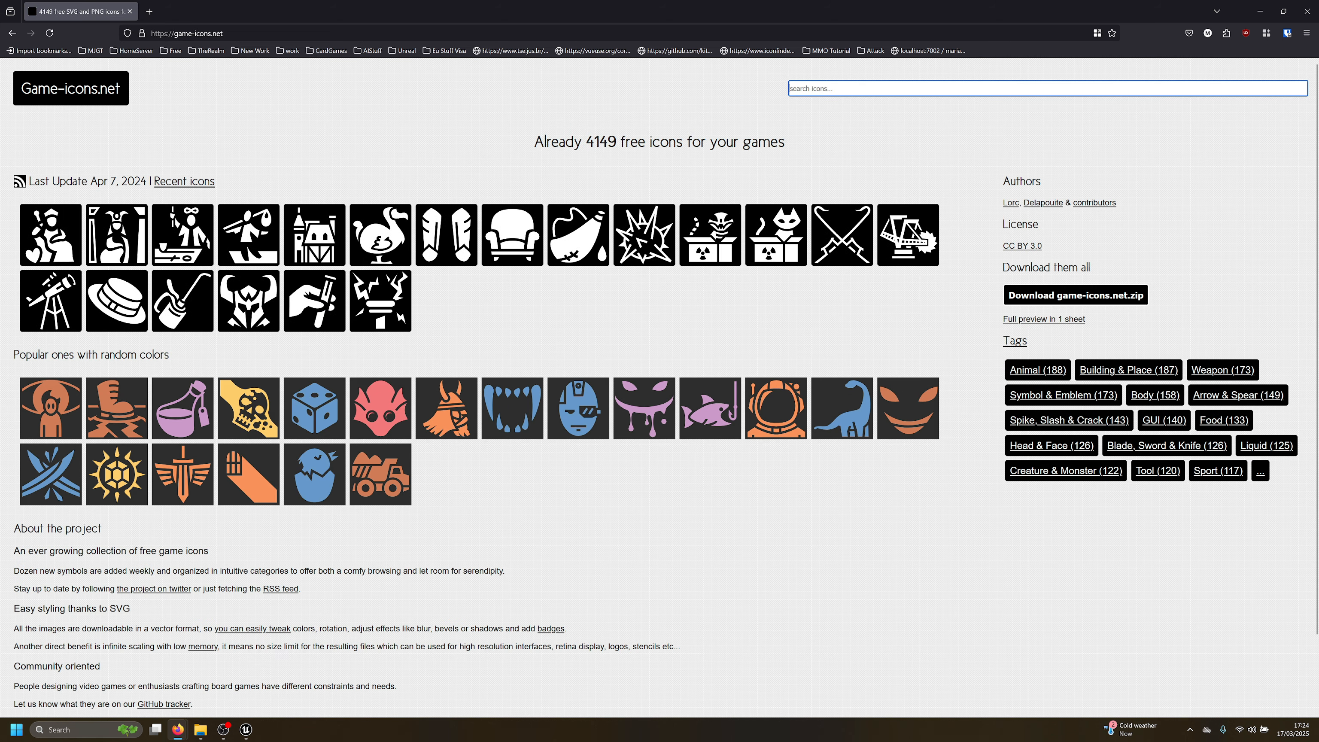
text(arrow)
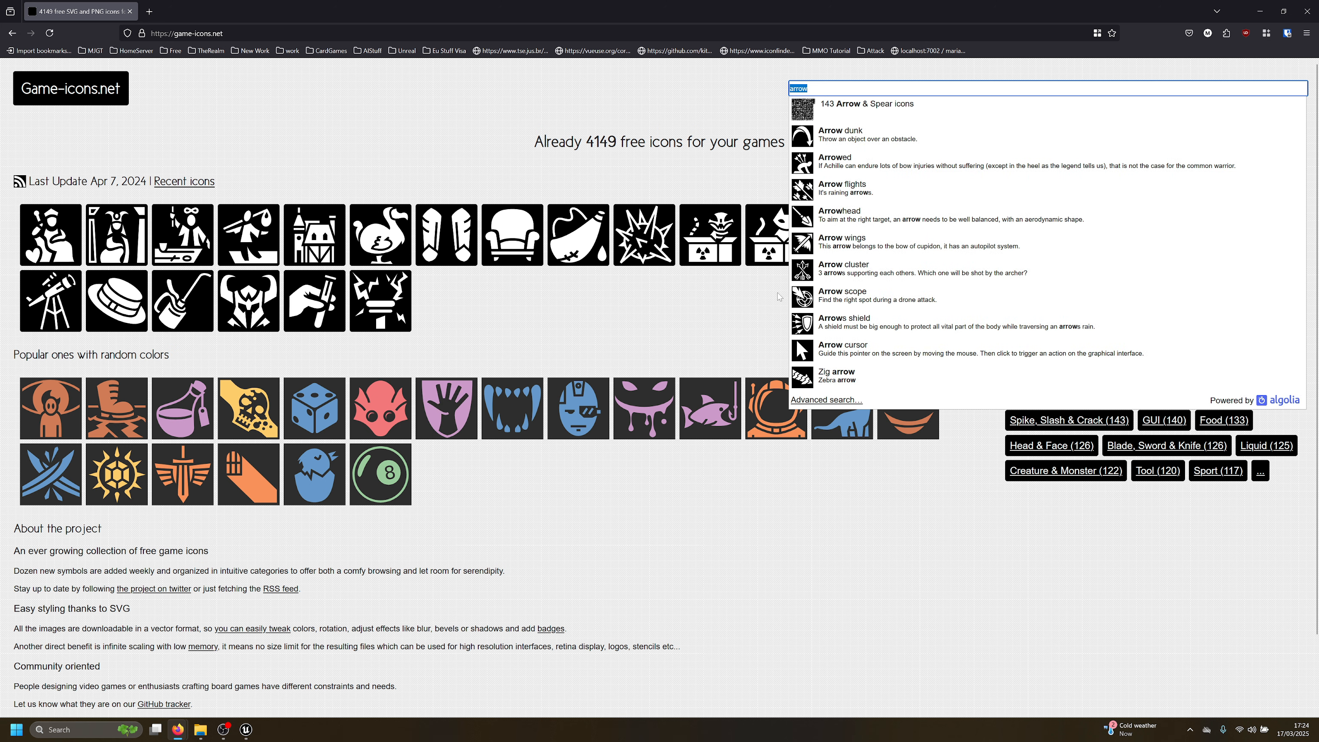
text(left)
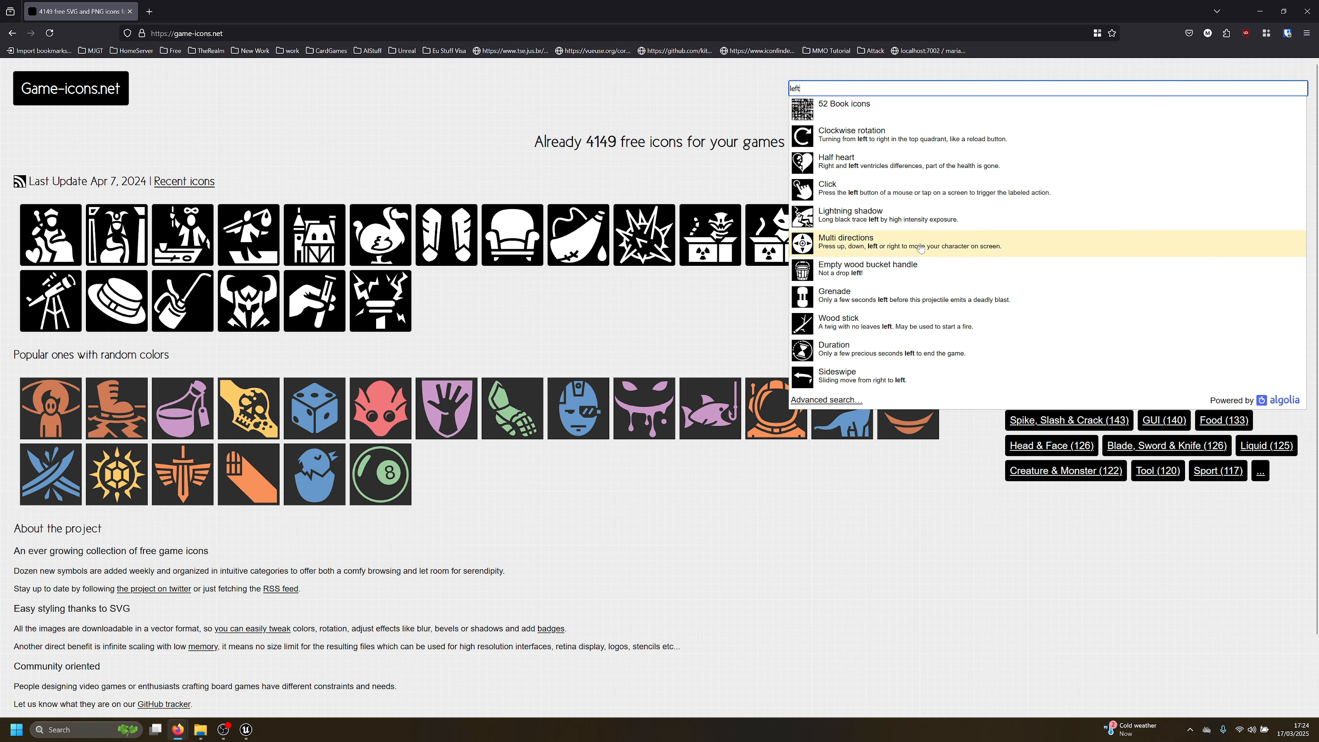
click(841, 139)
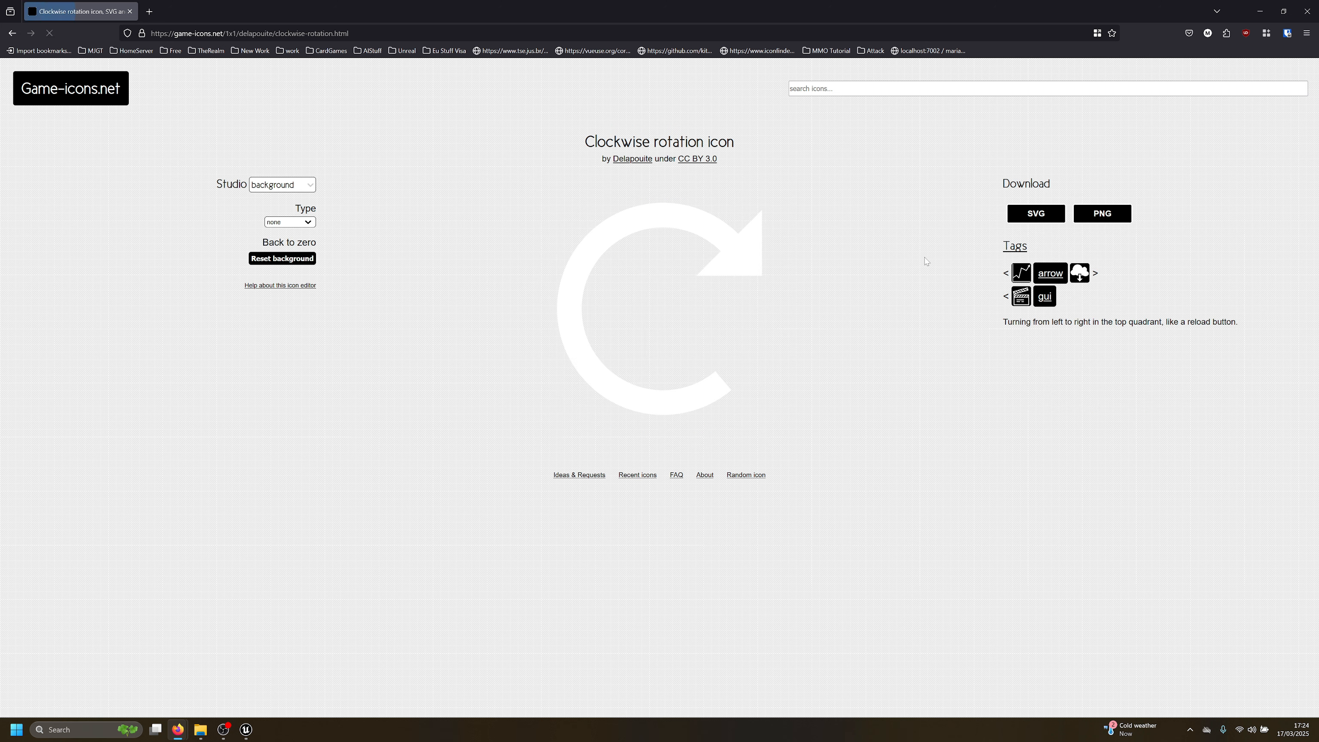
click(1098, 214)
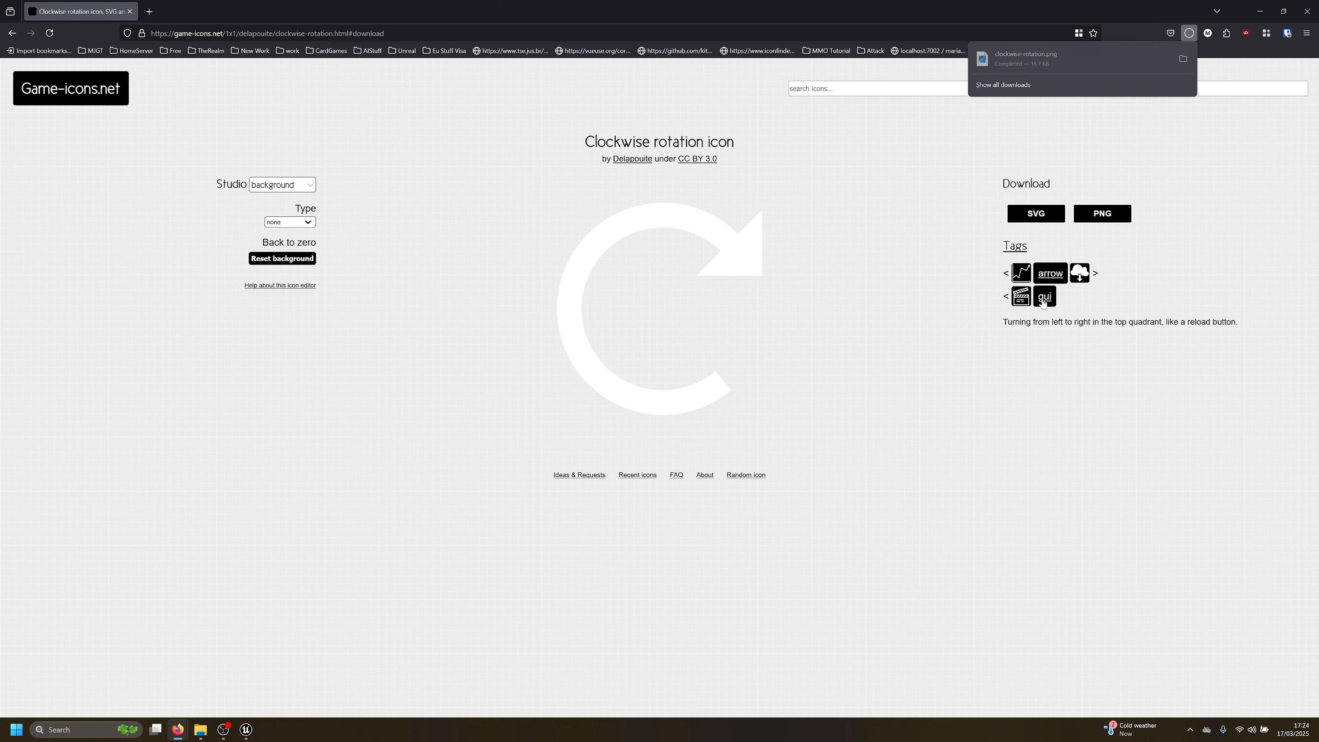
Search the icons for "rotation" and download the Anticlockwise rotation icon as PNG
click(386, 168)
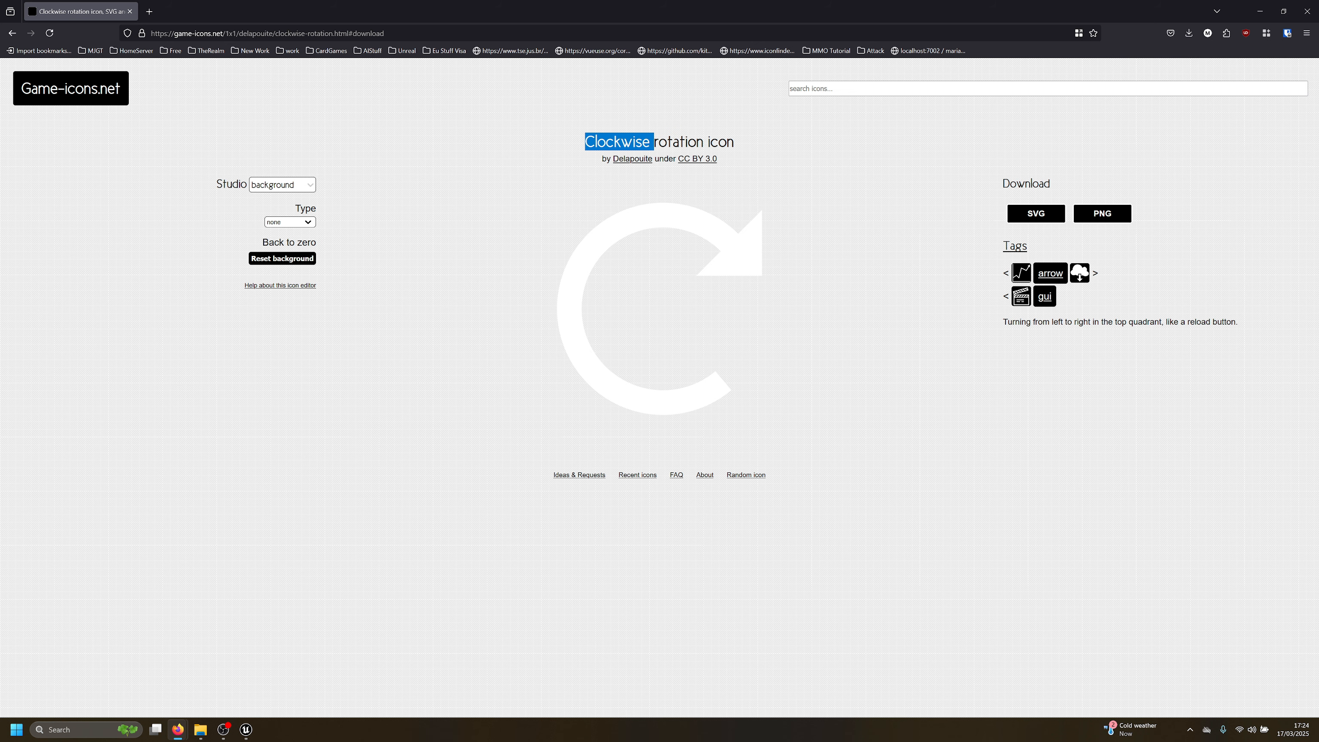
click(825, 88)
text(rotation)
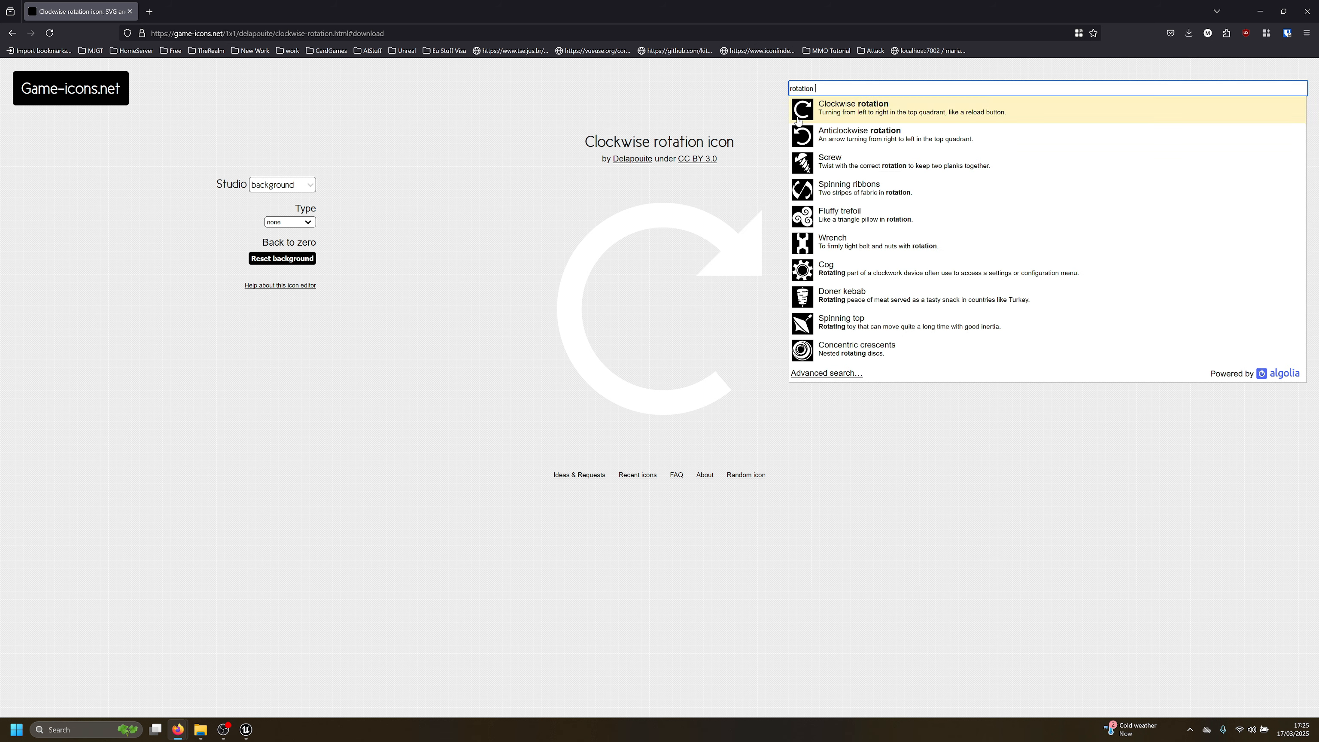
click(833, 136)
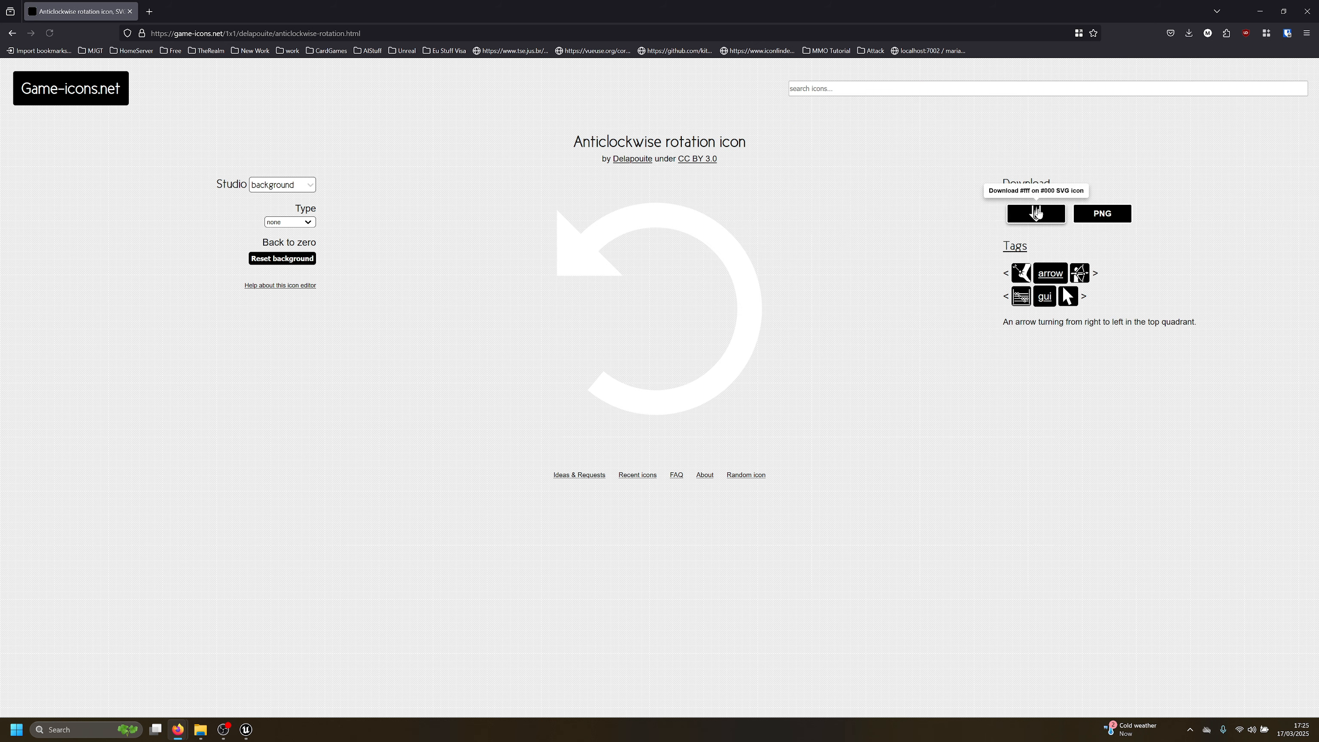
click(1102, 214)
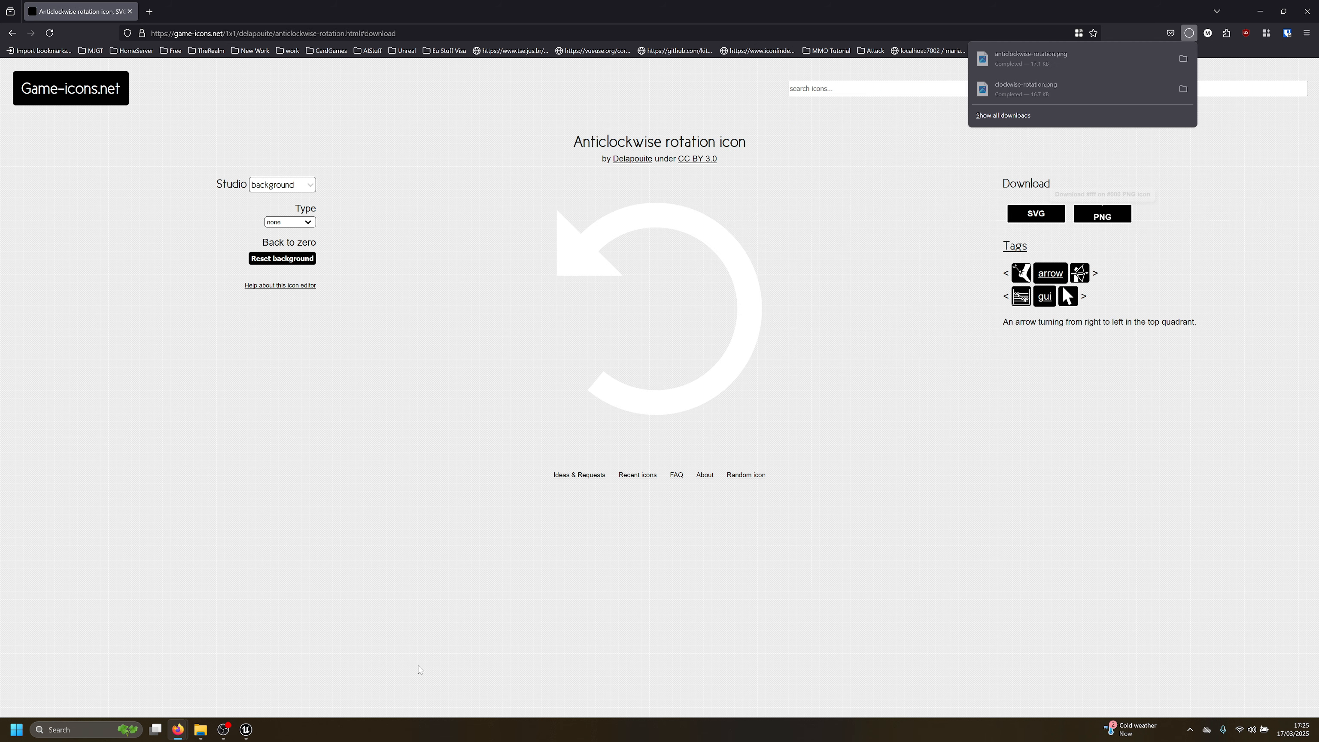
Switch to File Explorer, open the Downloads folder and select the clockwise-rotation and anticlockwise-rotation images
click(206, 728)
click(55, 164)
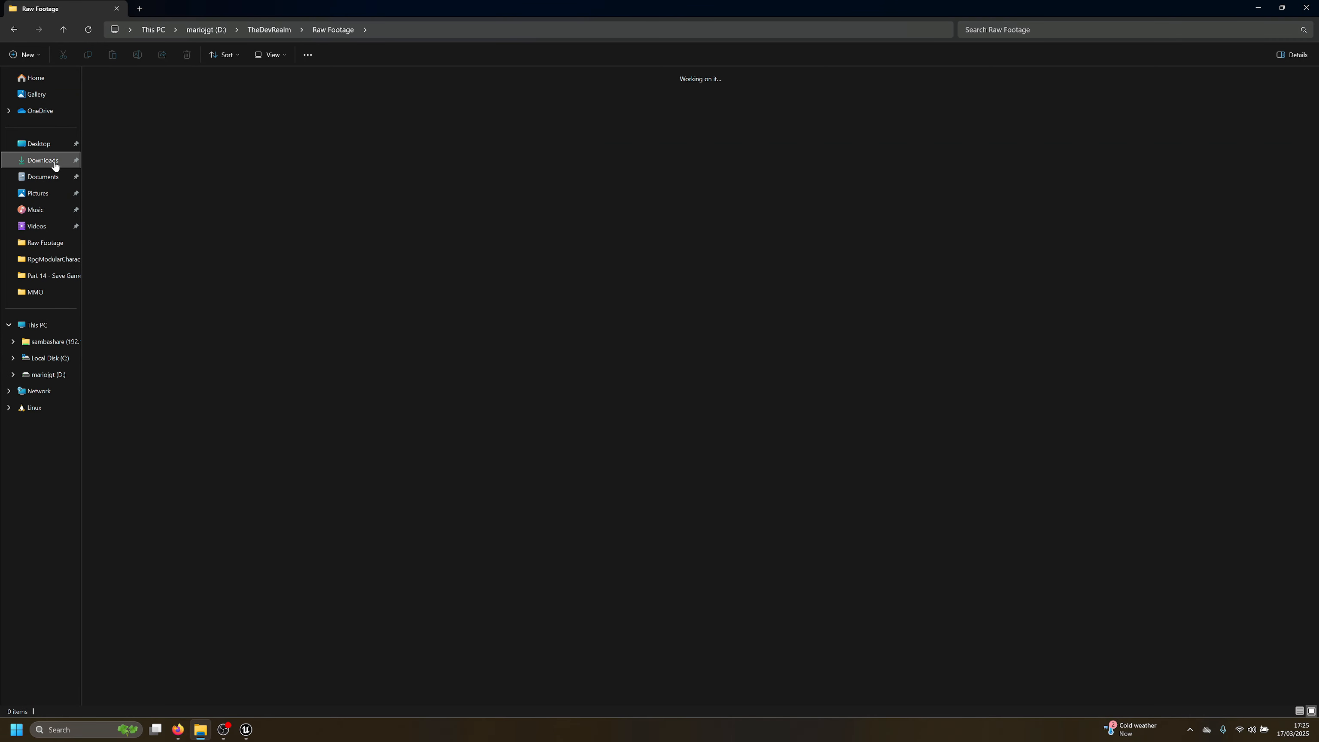
click(171, 116)
ctrl+click(123, 127)
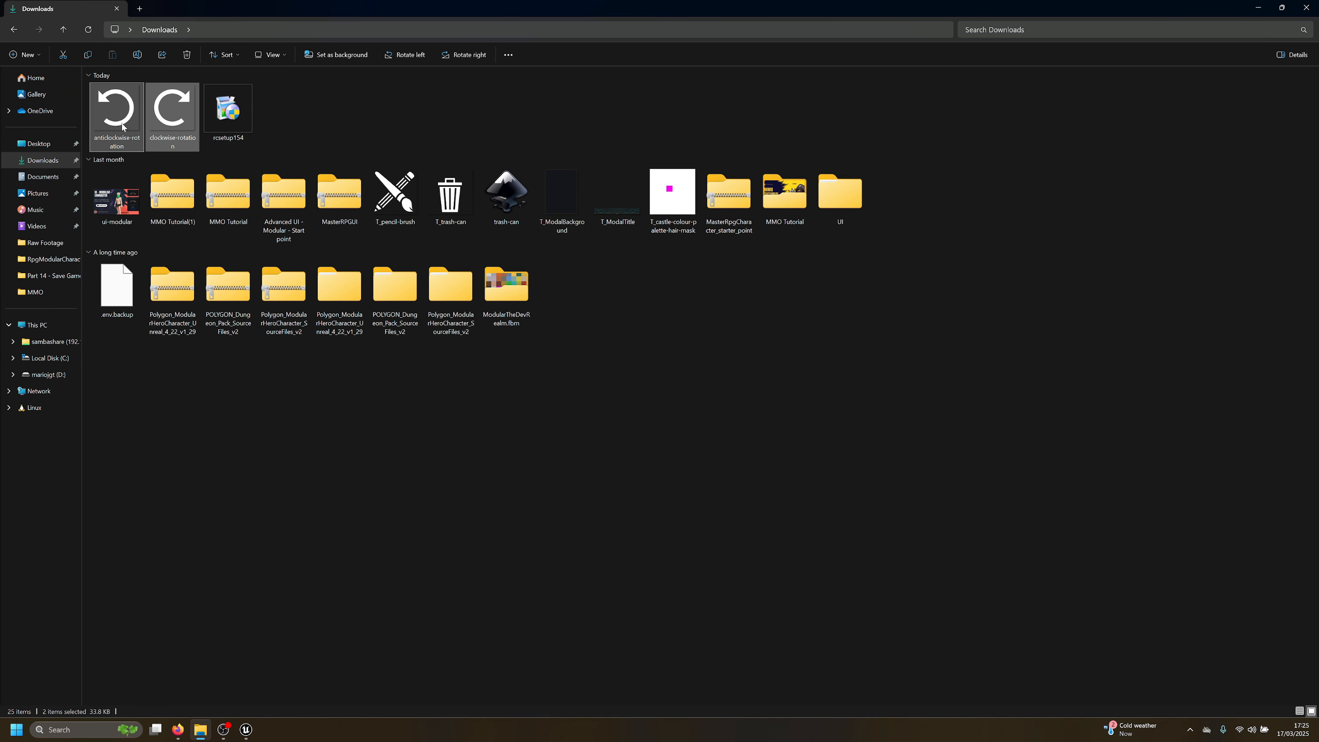
Switch to Unreal Editor, uncover the project's content browser and open the _main/Texture/Icons folder
click(250, 726)
click(333, 683)
drag(601, 6, 696, 131)
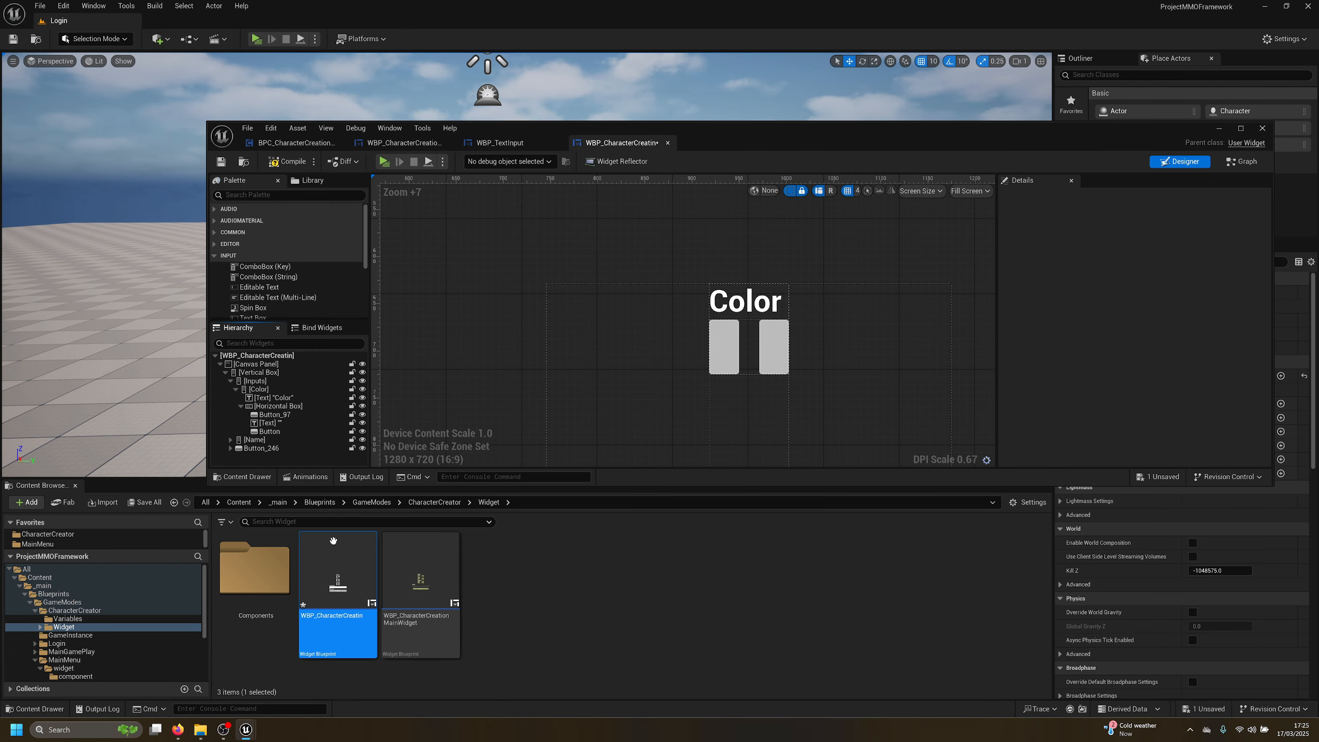
click(57, 594)
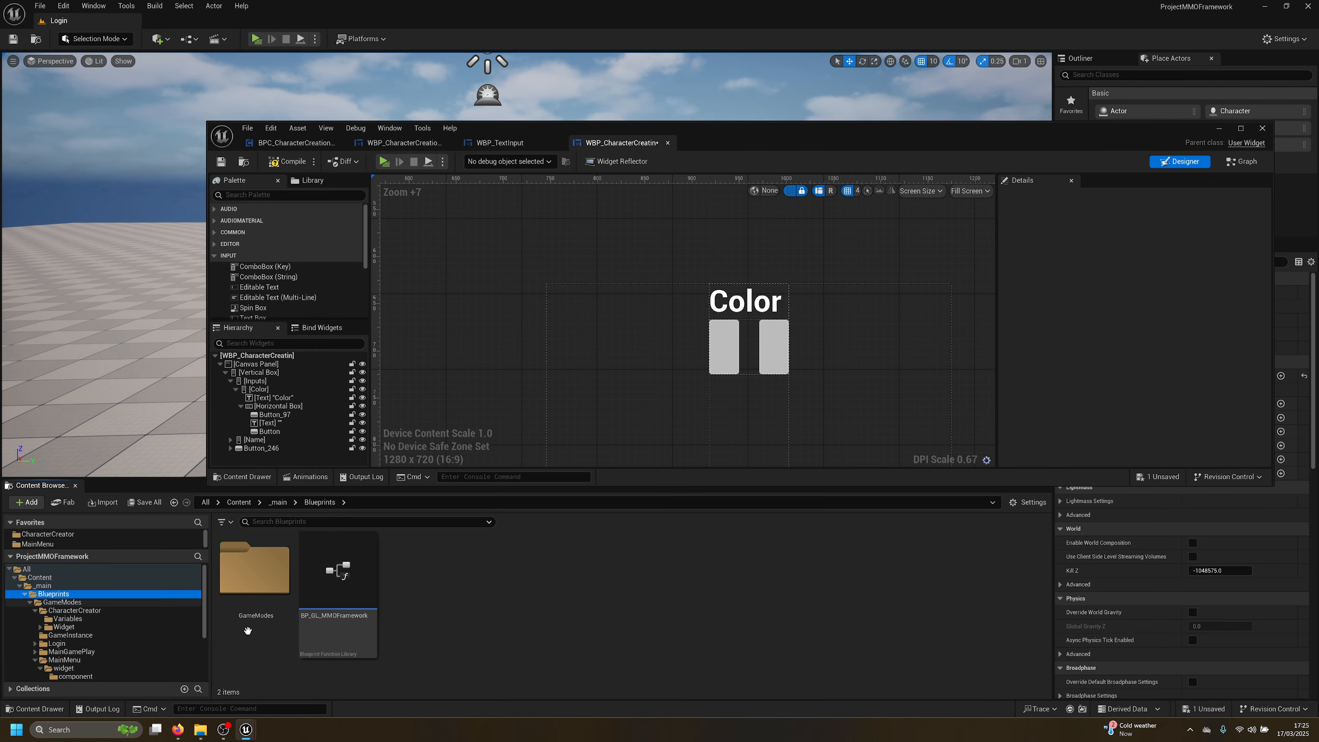
click(280, 502)
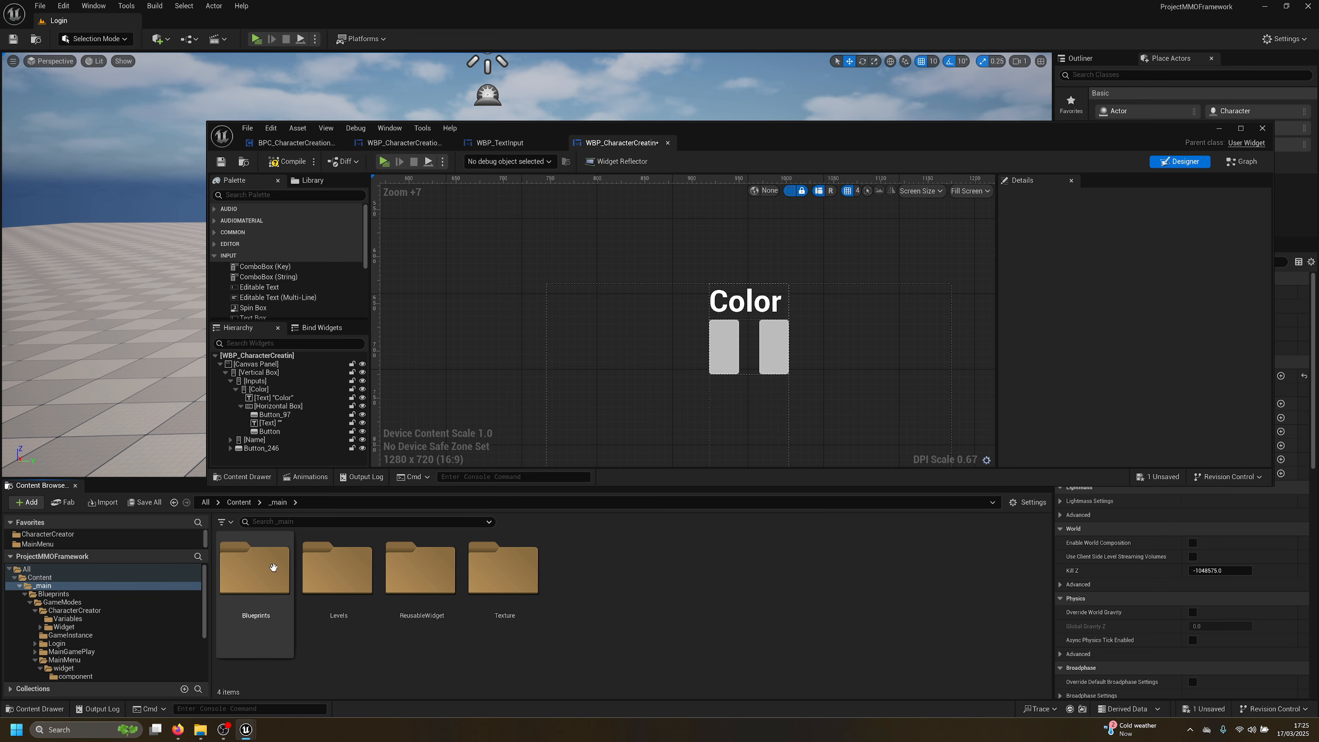
double_click(493, 600)
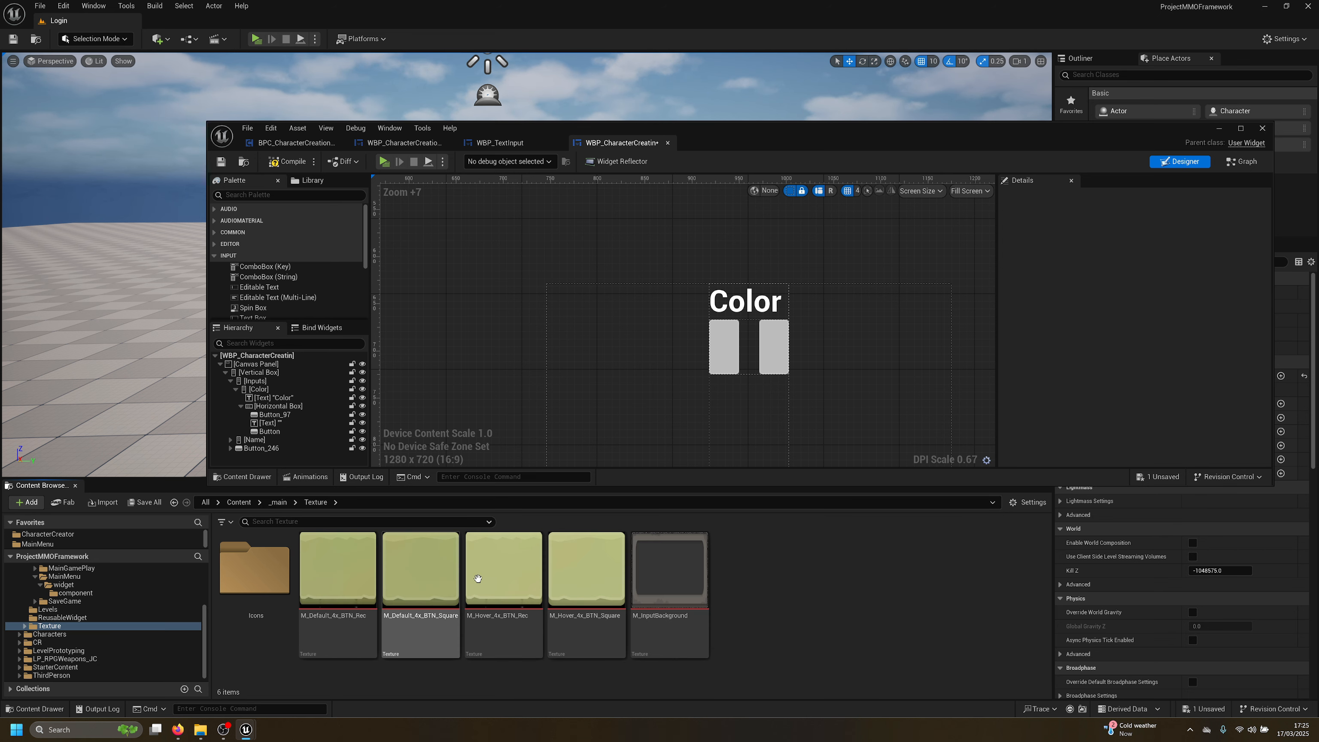
double_click(266, 572)
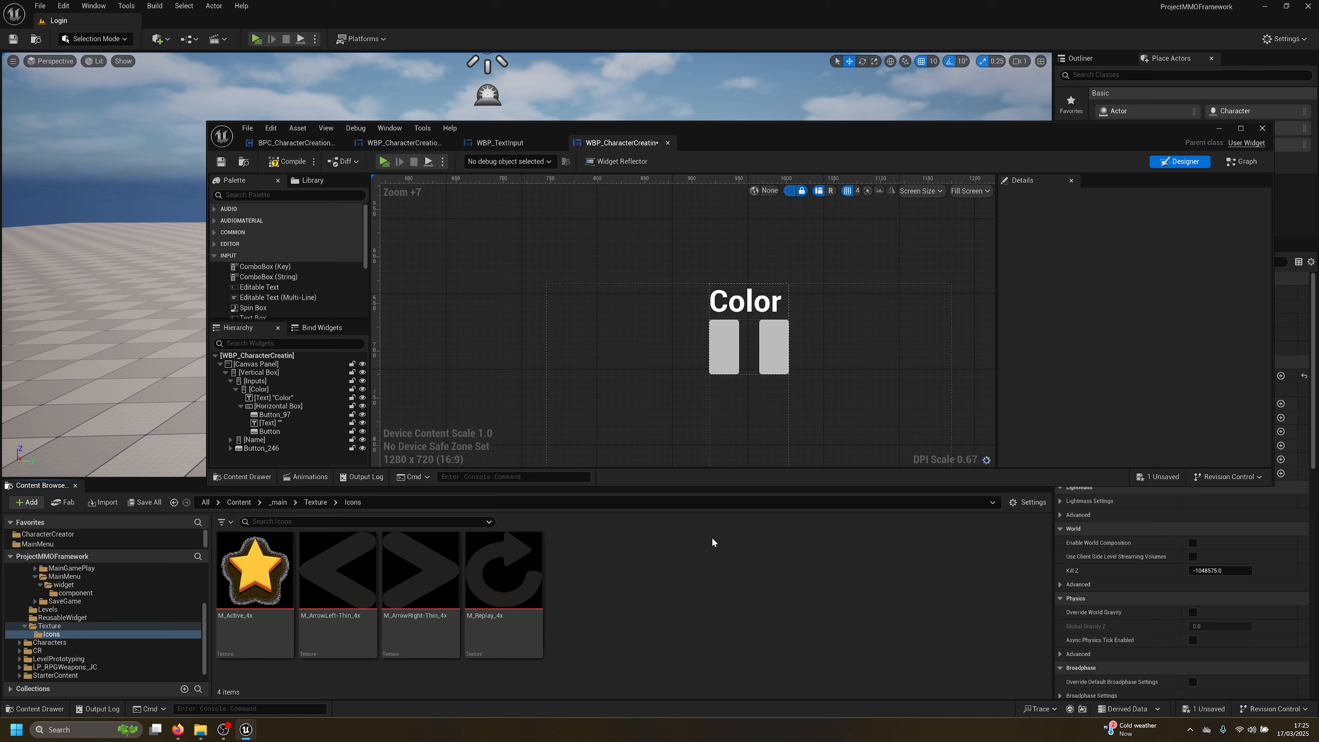
Add an Image inside the Color row's first button and assign it the M_ArrowLeft-Thin_4x texture
click(724, 347)
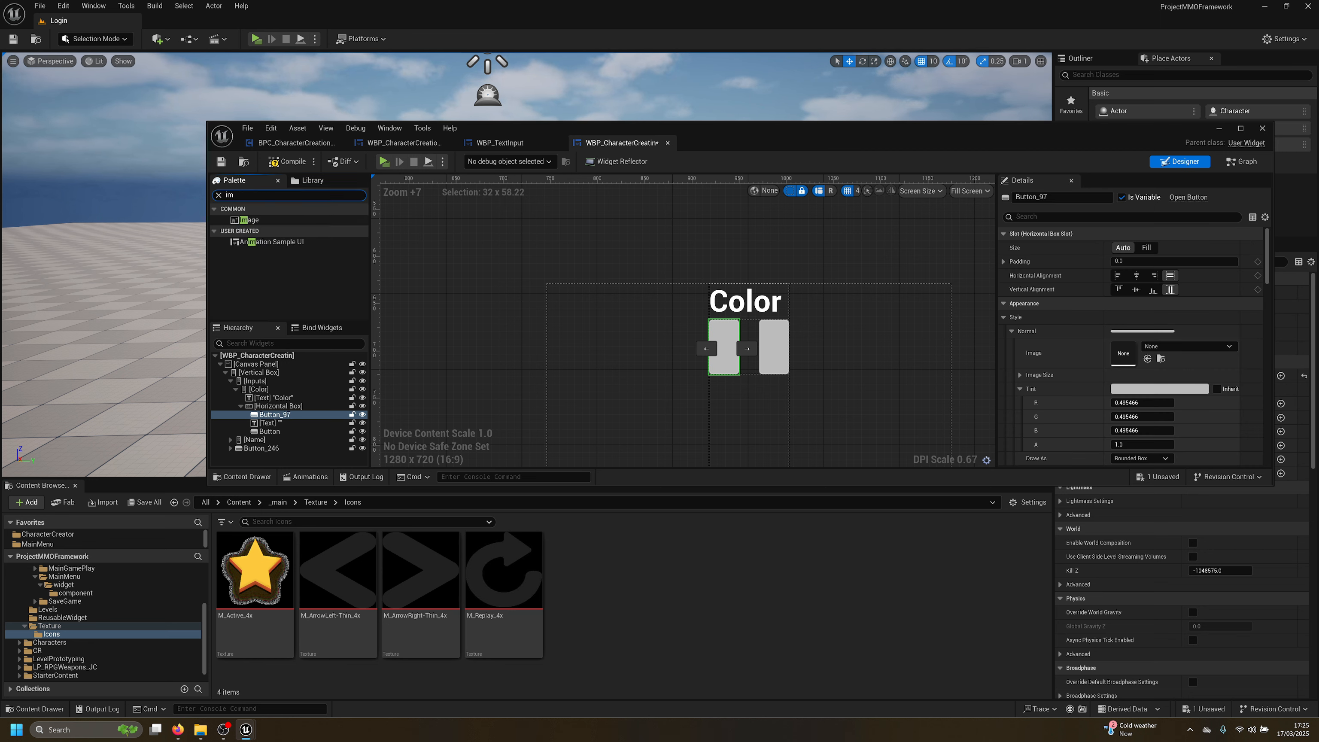
drag(244, 223, 281, 416)
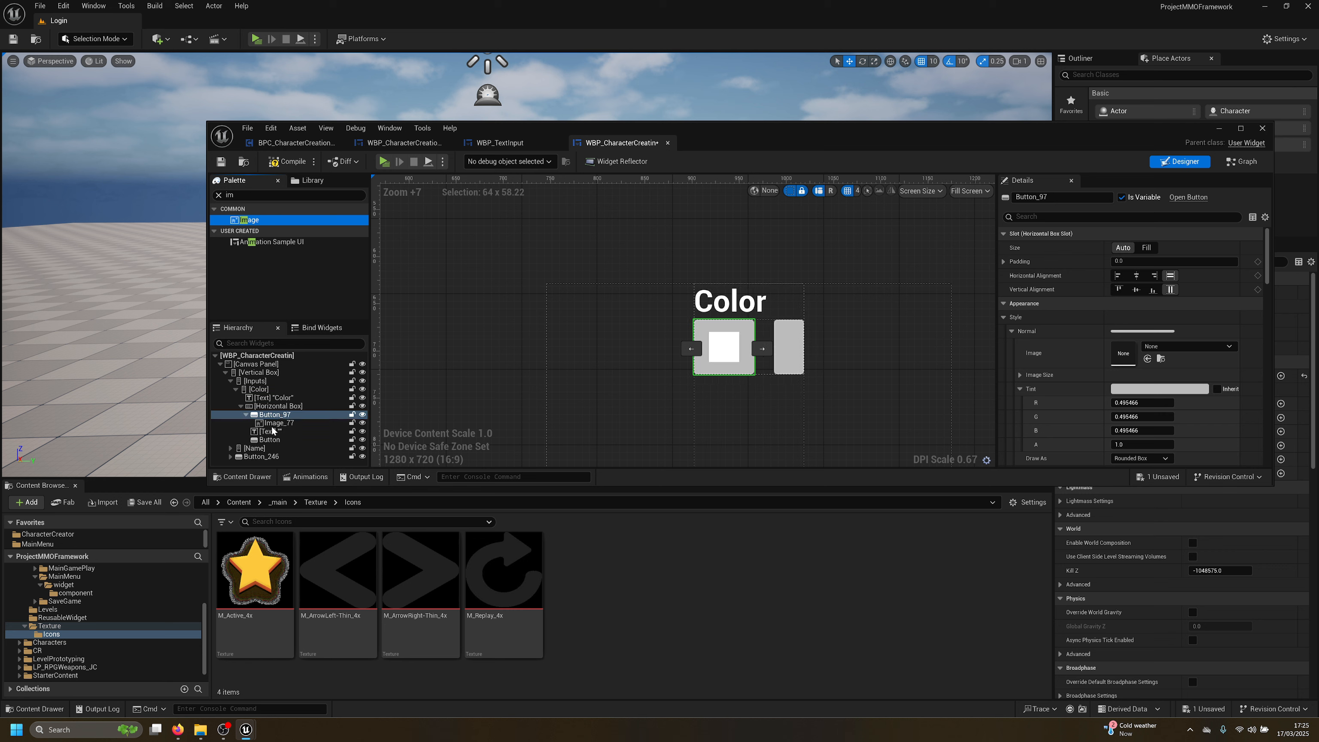
mouse_move(324, 577)
mouse_down()
mouse_move(558, 541)
mouse_move(315, 576)
mouse_move(279, 422)
mouse_up()
mouse_move(330, 576)
mouse_down()
mouse_move(1067, 336)
mouse_move(1027, 300)
mouse_move(1175, 387)
mouse_up()
scroll(910, 336, down, 3)
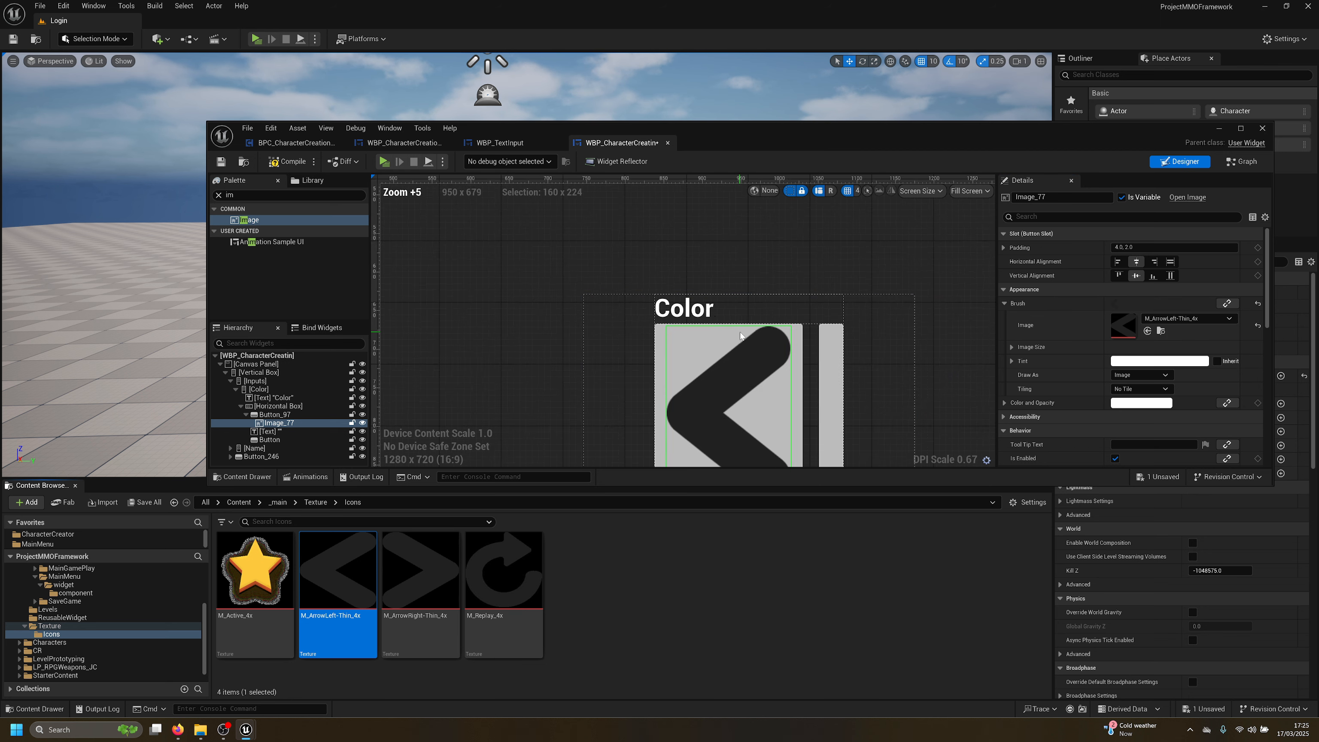
Copy the arrow image into the Color row's second button, assign it M_ArrowRight-Thin_4x, and compile the widget in the maximized editor
click(258, 440)
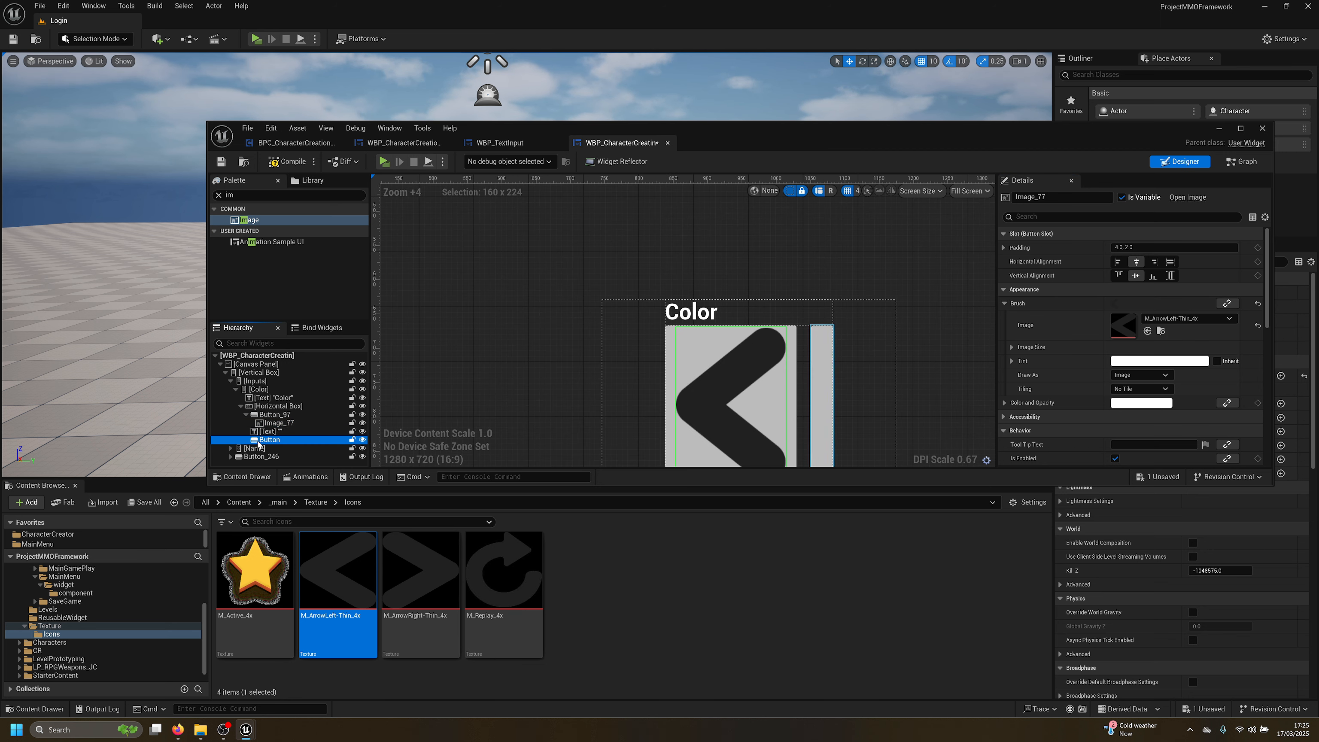
click(271, 423)
key(ctrl+v)
click(776, 383)
click(269, 440)
key(ctrl+v)
drag(420, 576, 1123, 324)
double_click(699, 127)
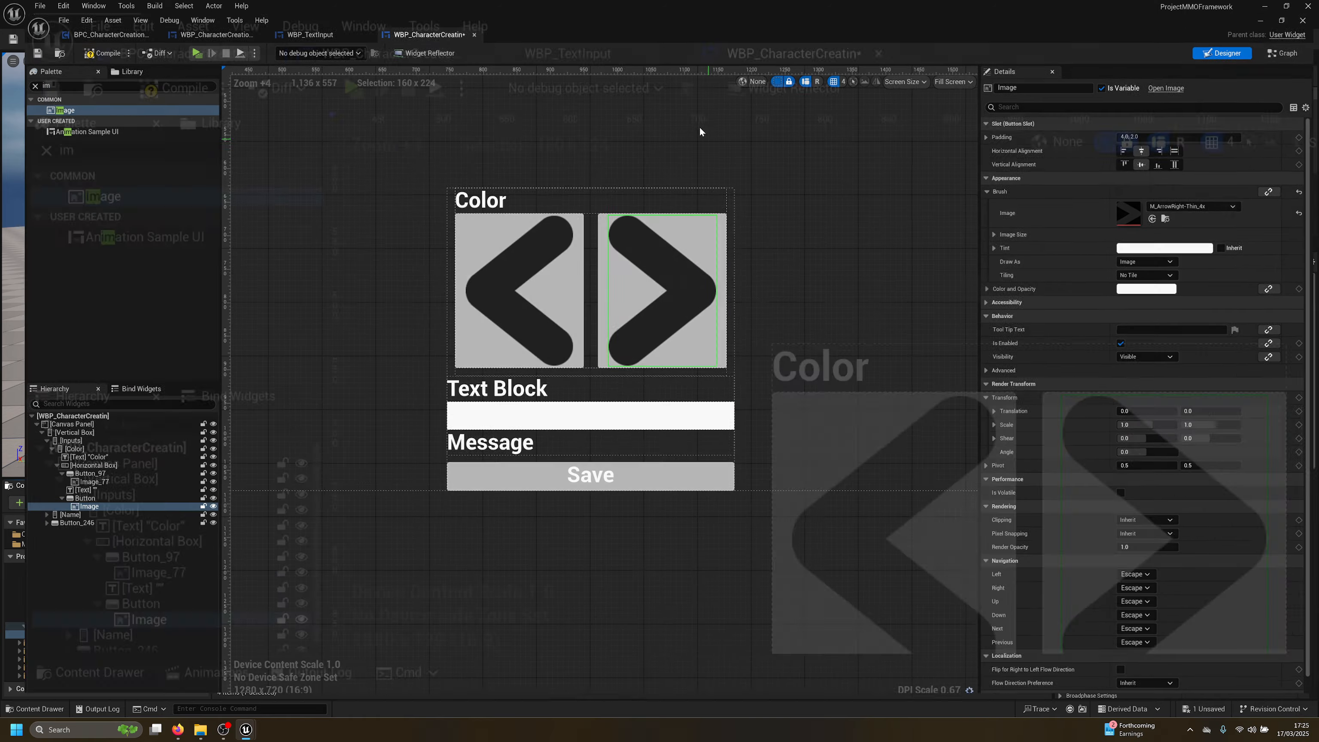
click(79, 40)
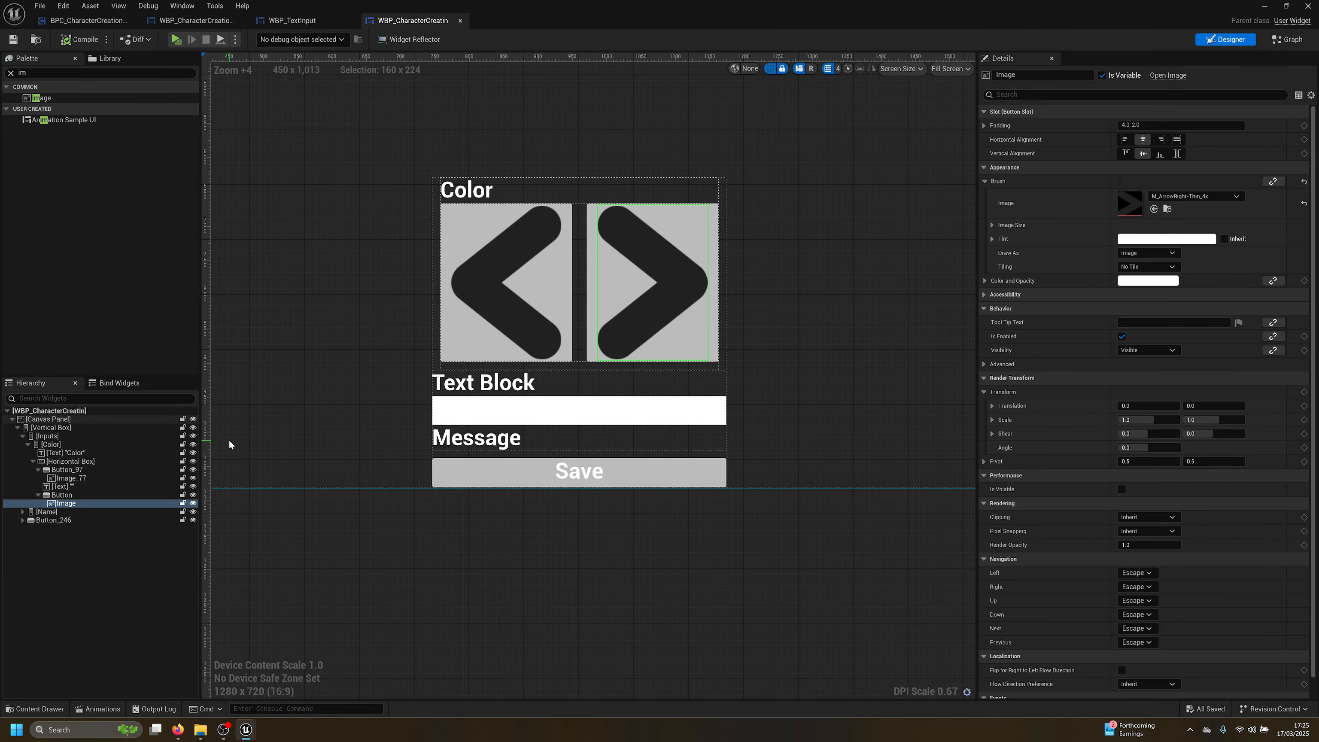
Wrap the right arrow image in a Size Box
right_click(63, 503)
mouse_move(128, 613)
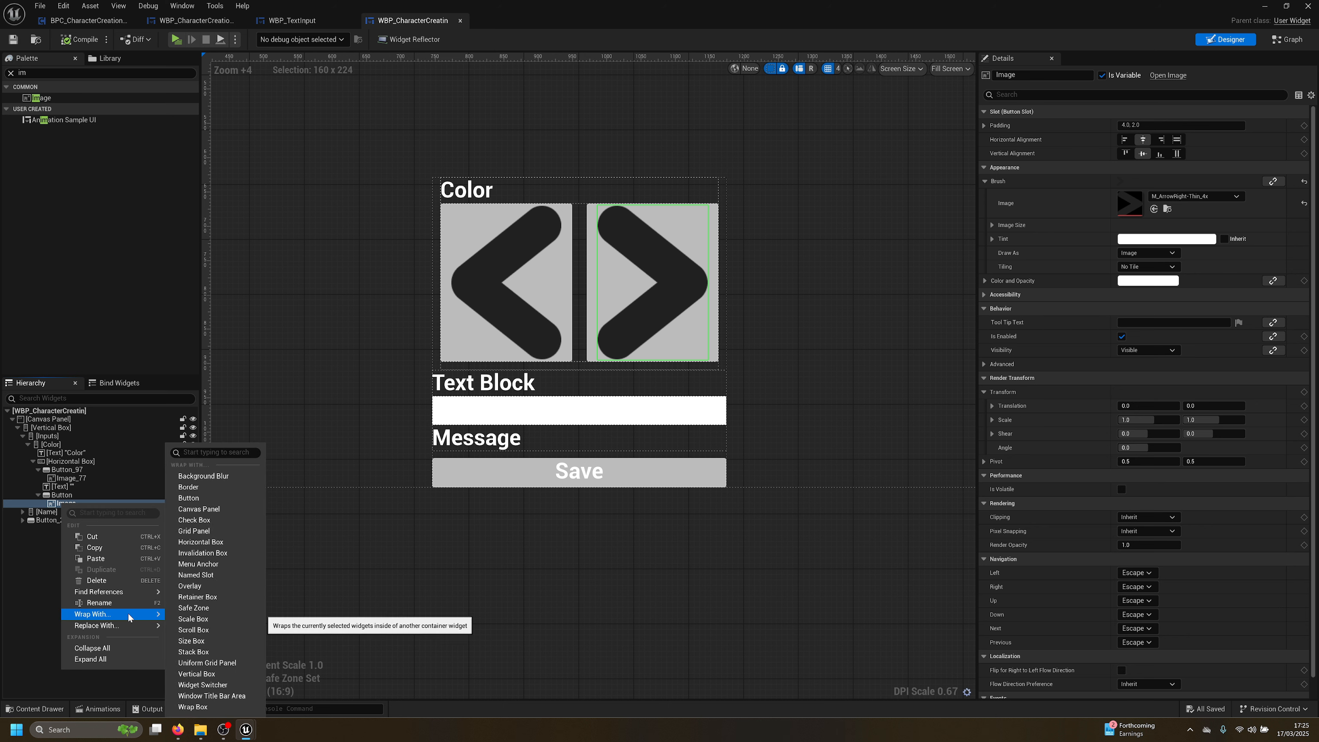
text(si)
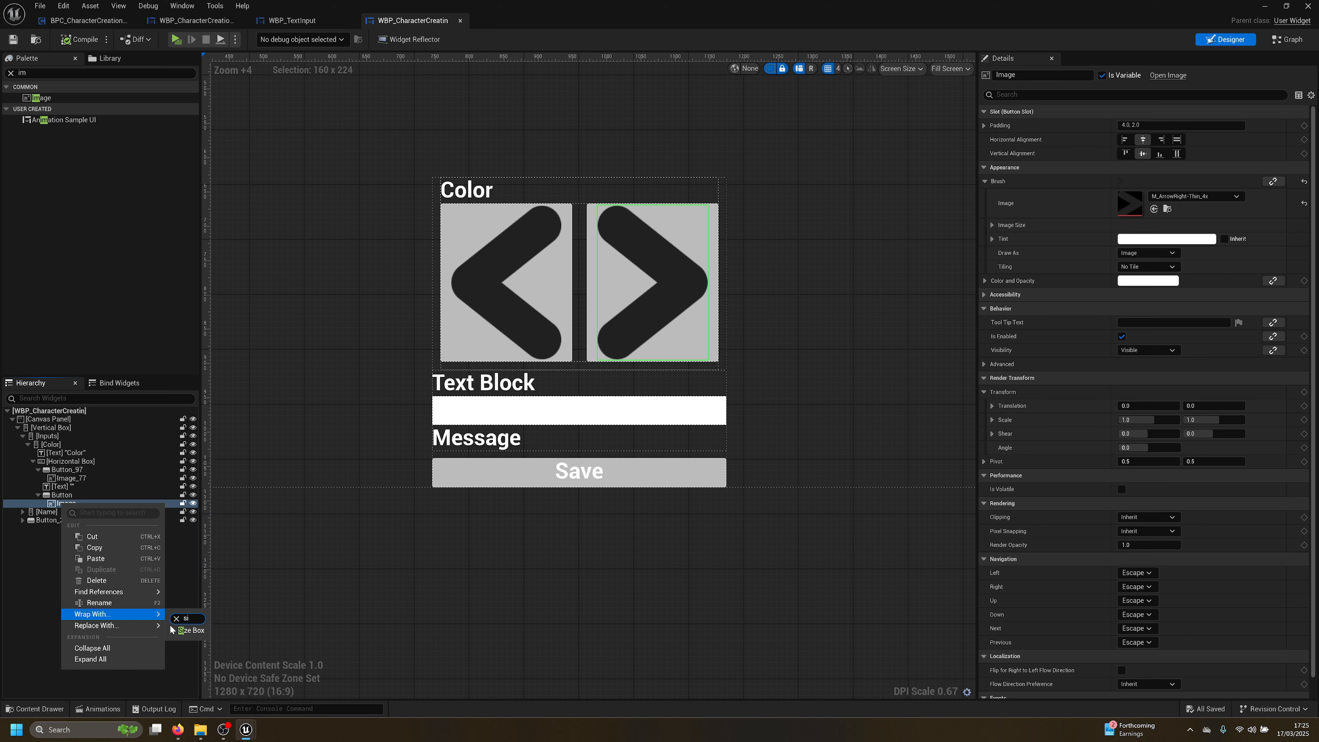
click(191, 630)
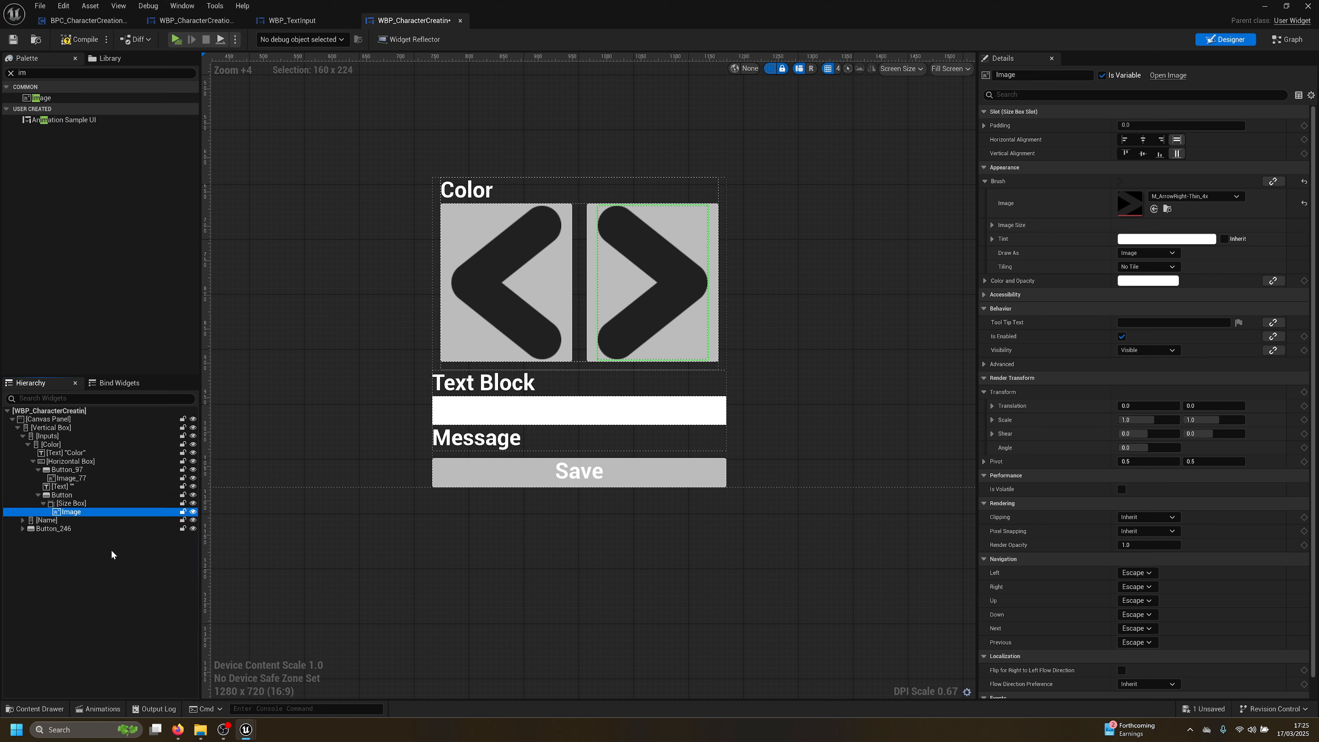
Enable the width and height overrides of the right arrow's Size Box and set both to 25
click(72, 502)
click(993, 181)
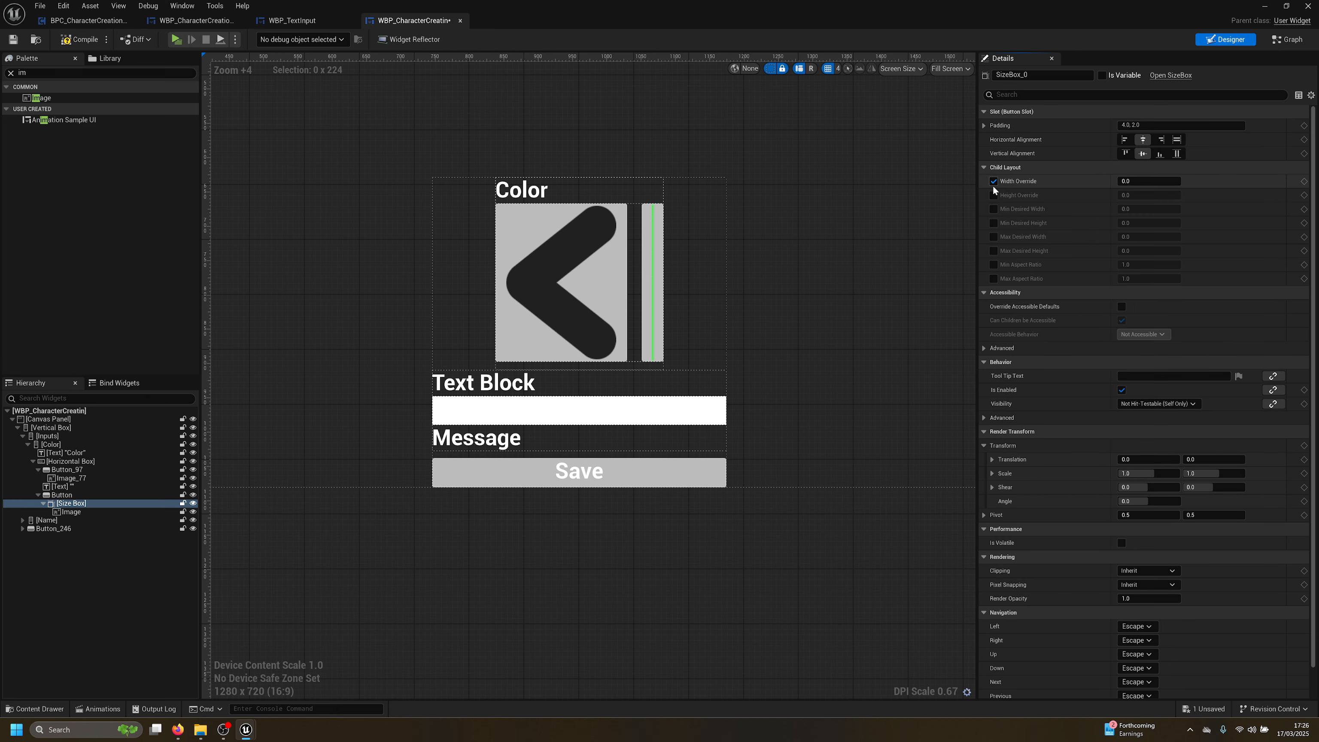
click(994, 195)
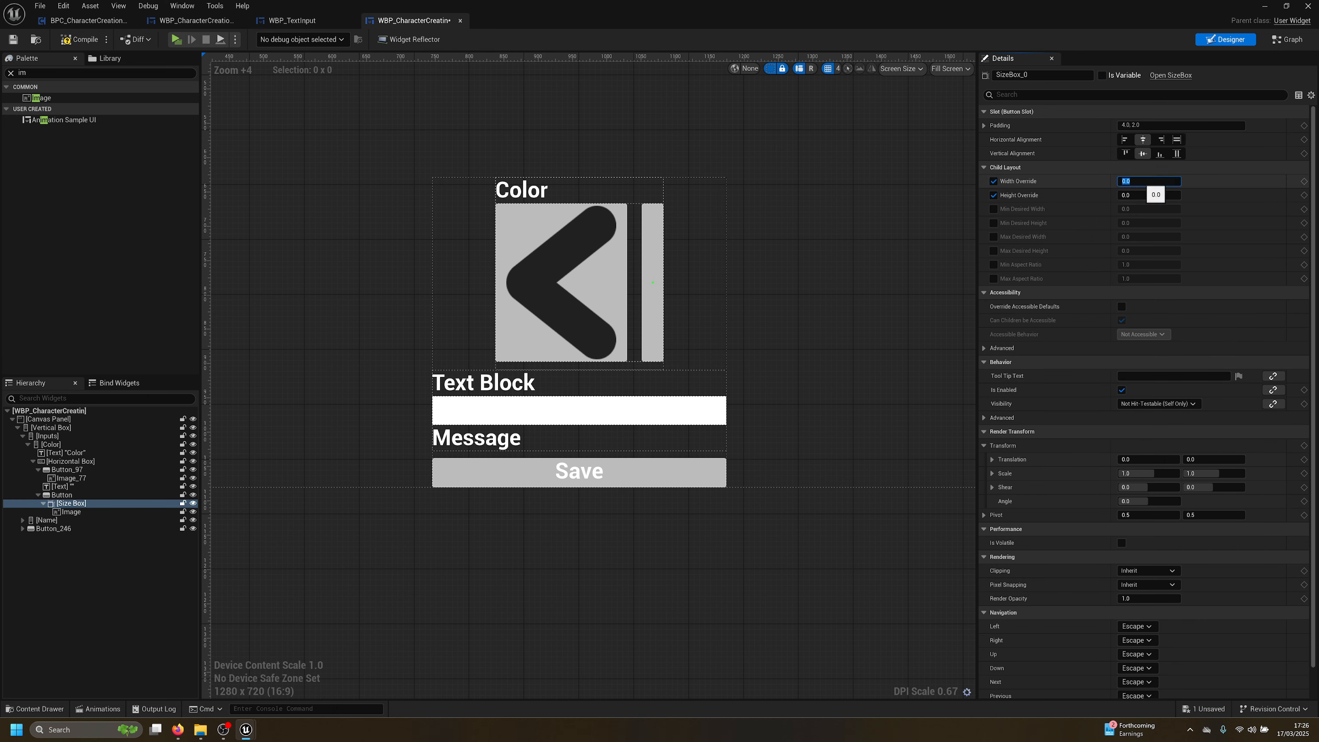
drag(1139, 181, 1141, 182)
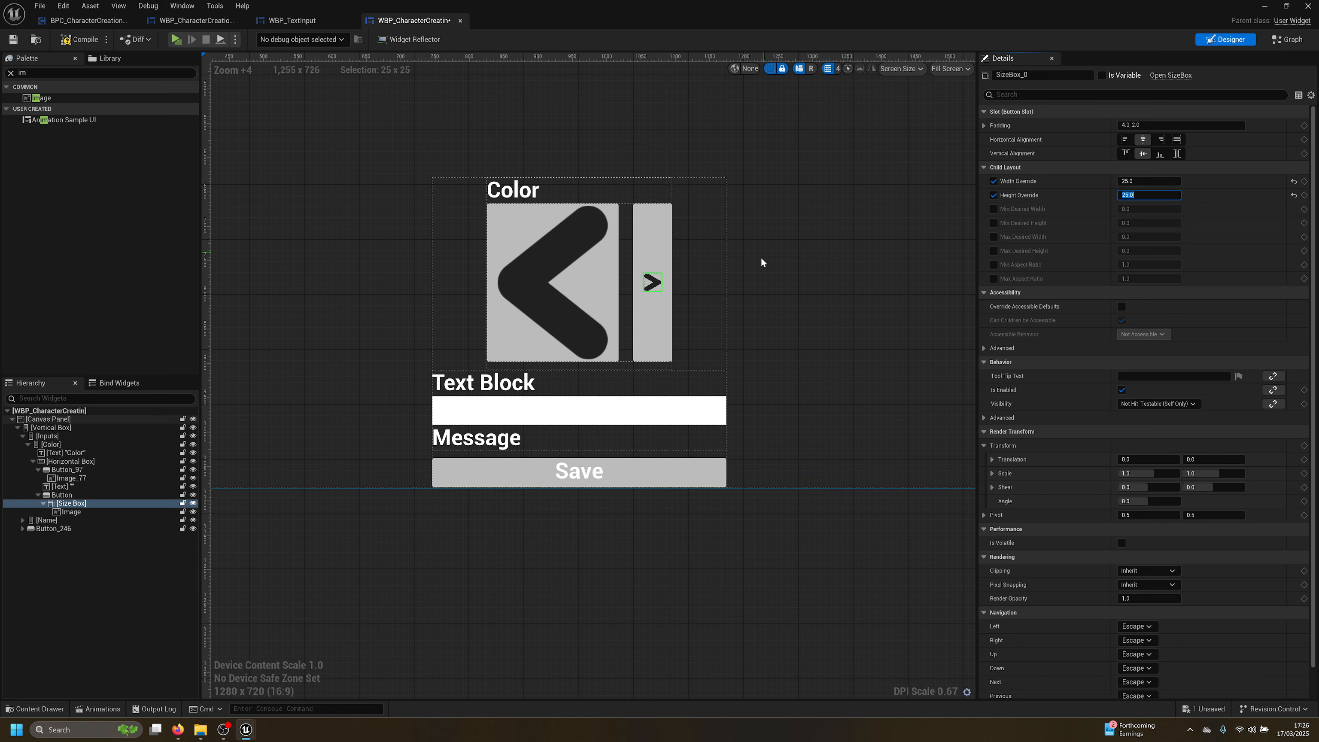
Wrap the left arrow image, Image_77, in a Size Box
click(73, 478)
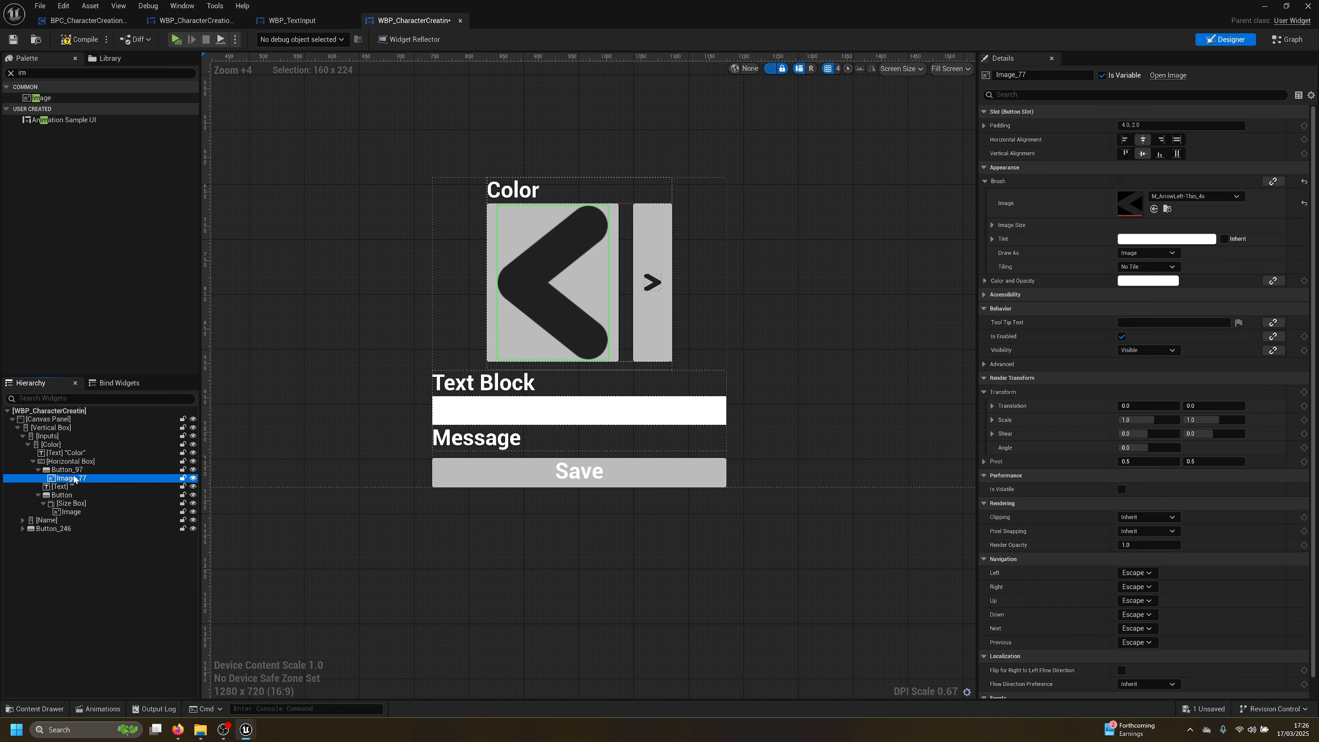
right_click(73, 478)
mouse_move(118, 599)
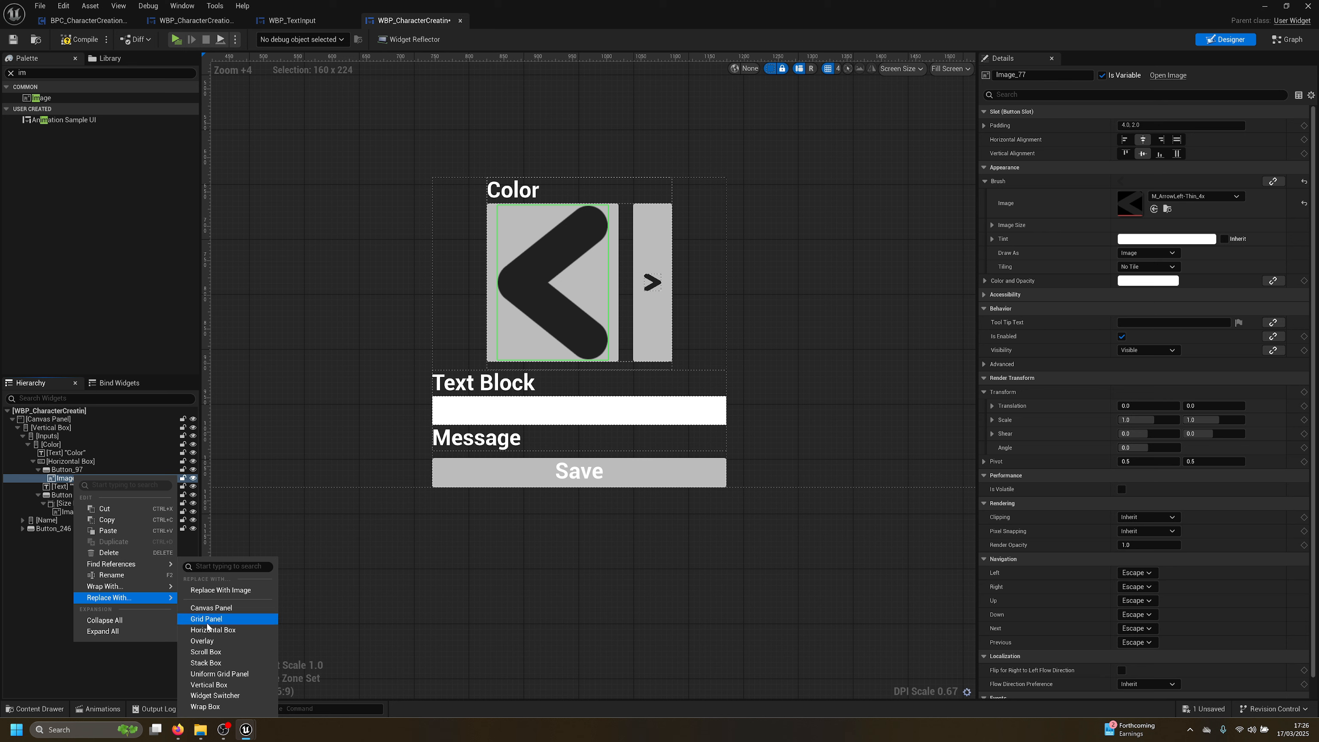
mouse_move(165, 588)
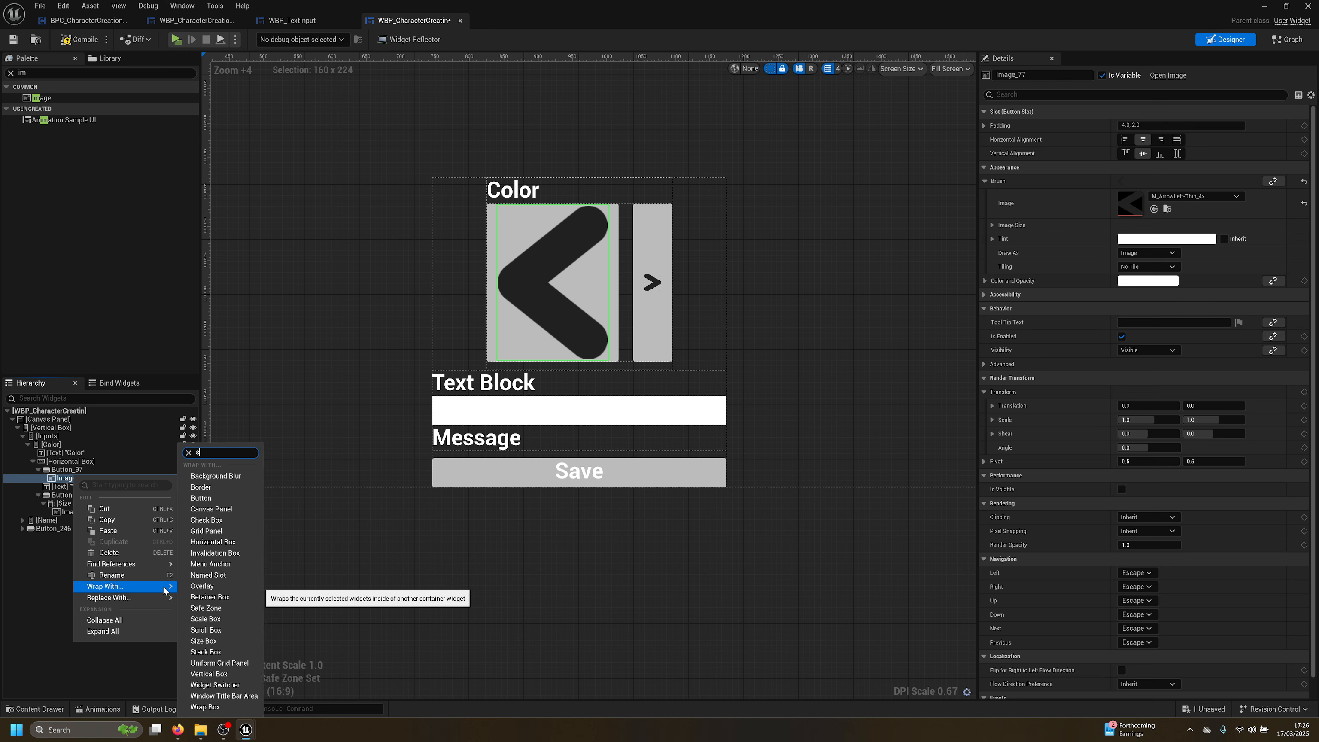
text(si)
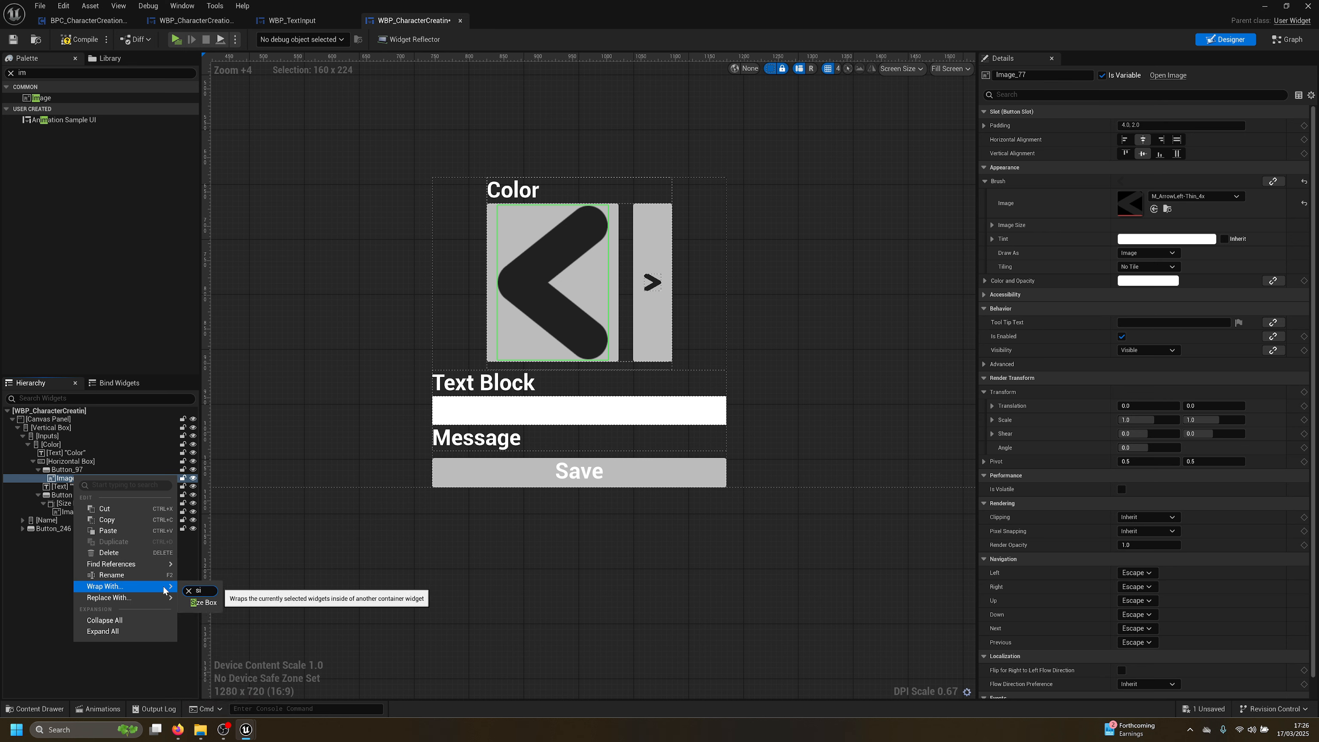
click(203, 602)
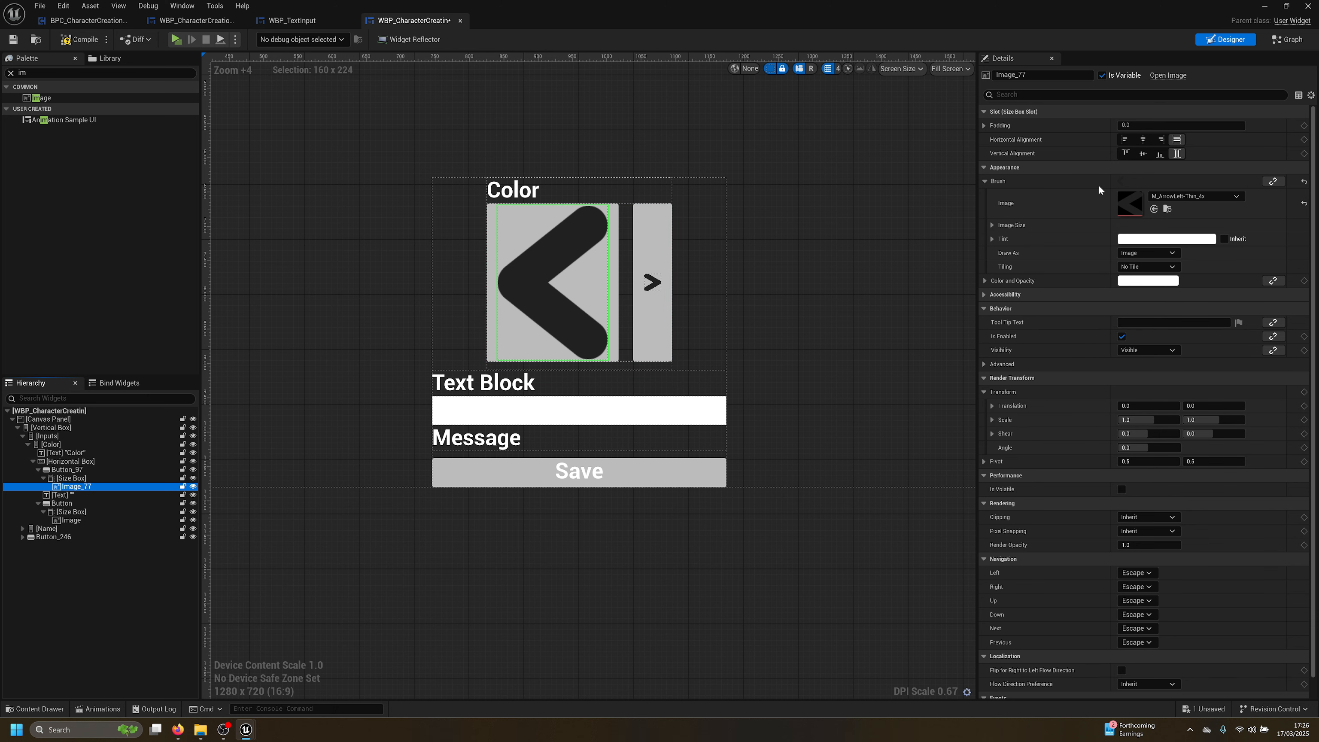
Set the left arrow Size Box's width and height overrides to 25, then compile and save the widget
click(71, 478)
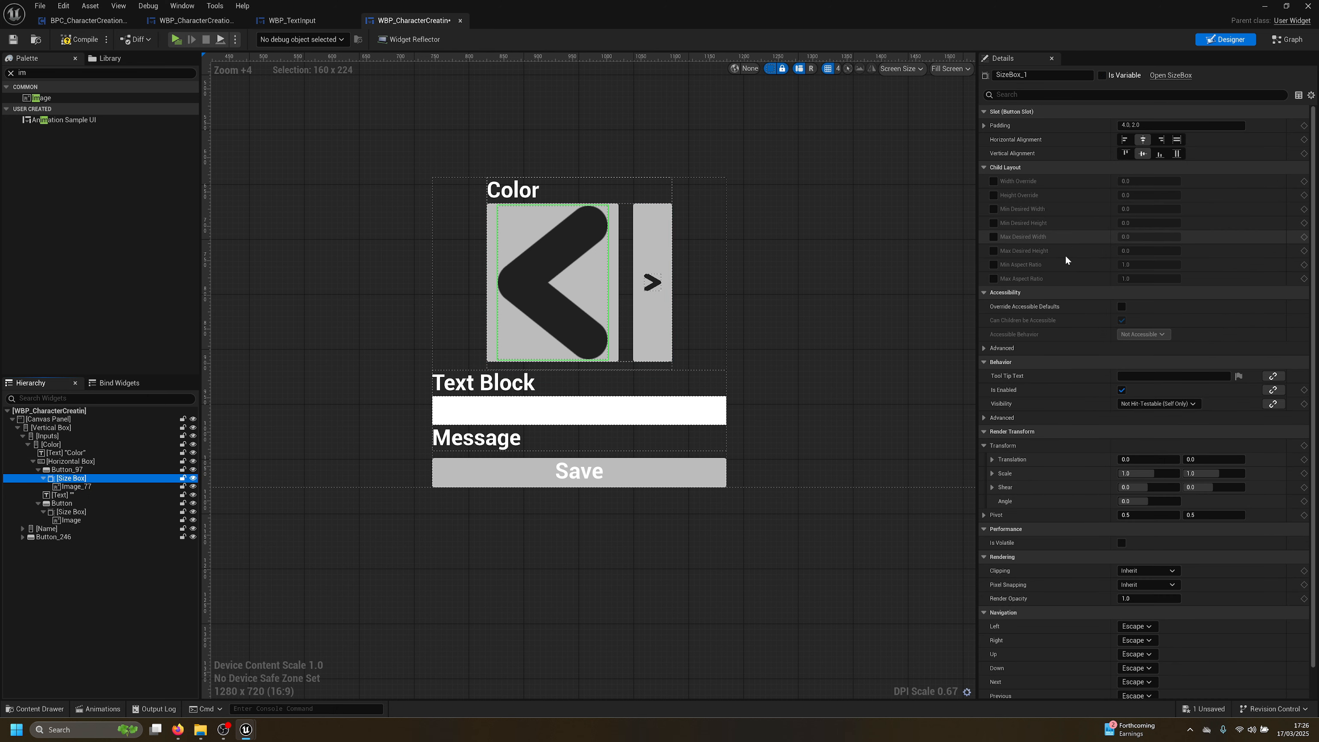
click(994, 181)
click(994, 195)
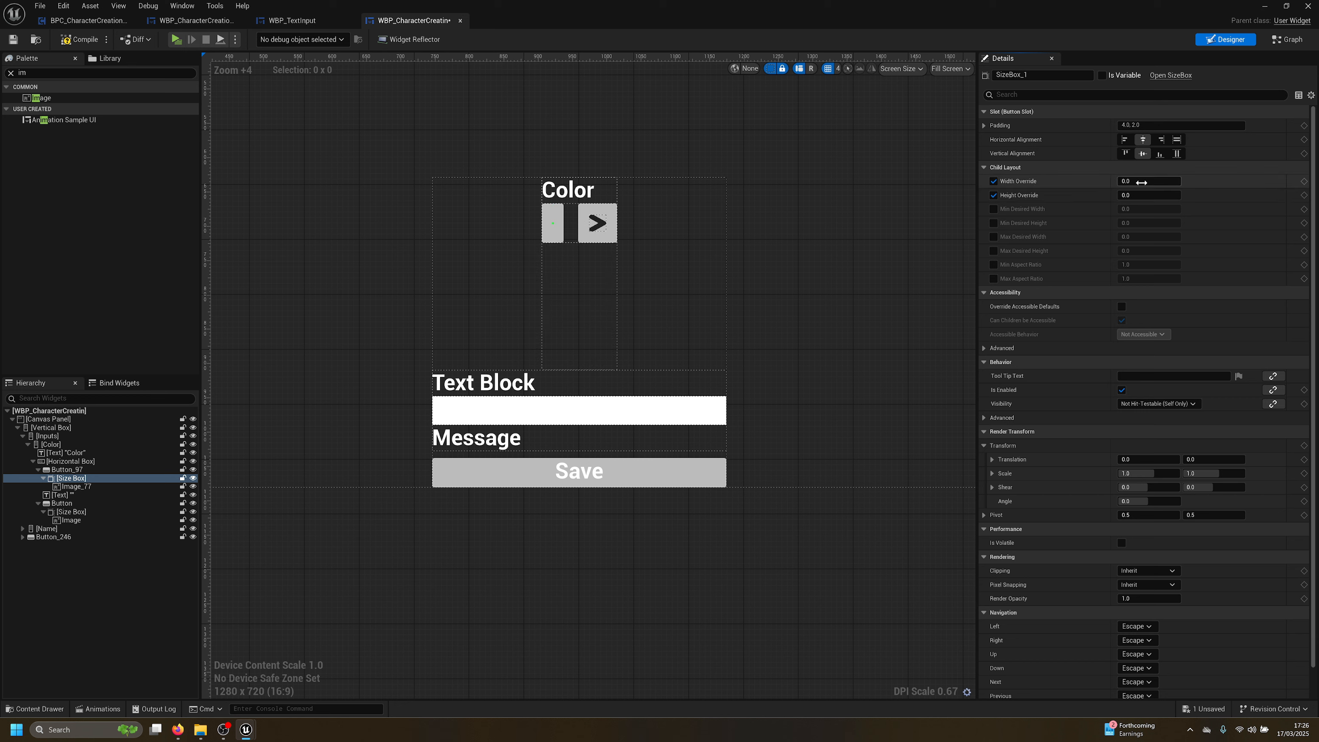
key(Return)
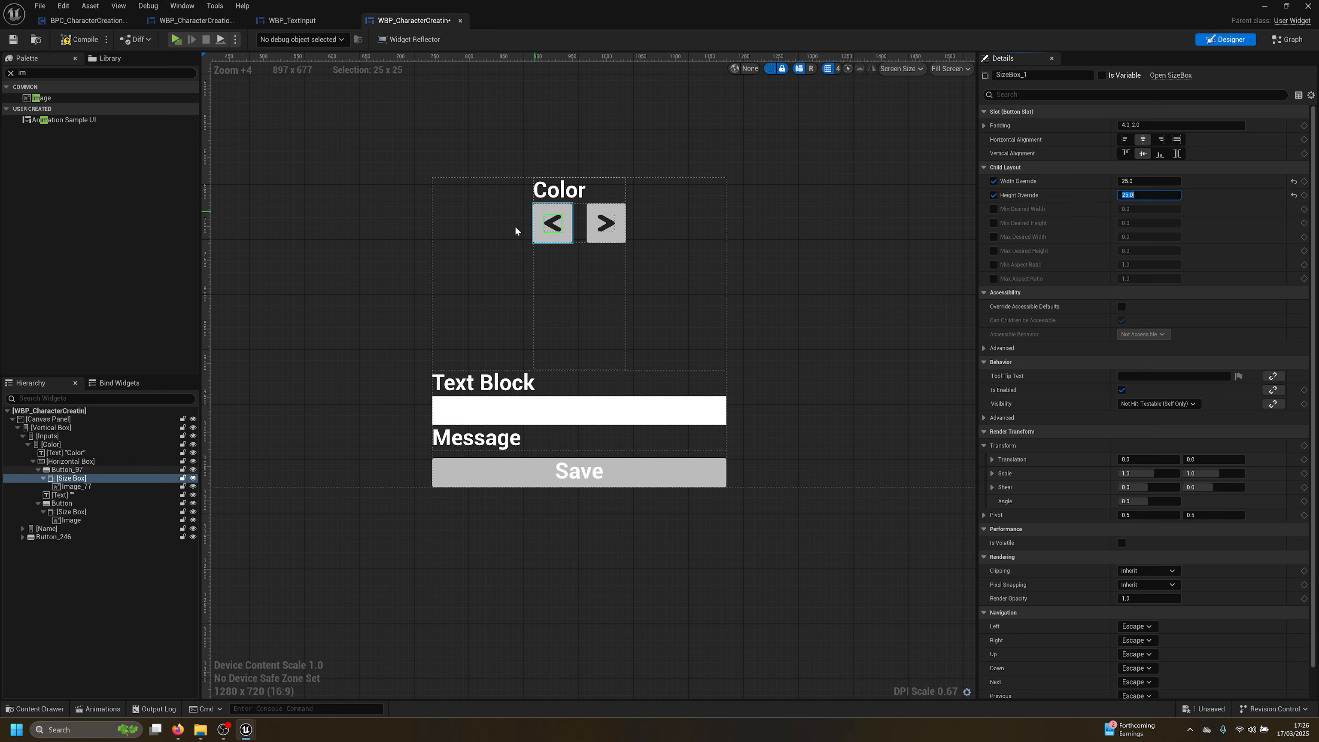
click(78, 39)
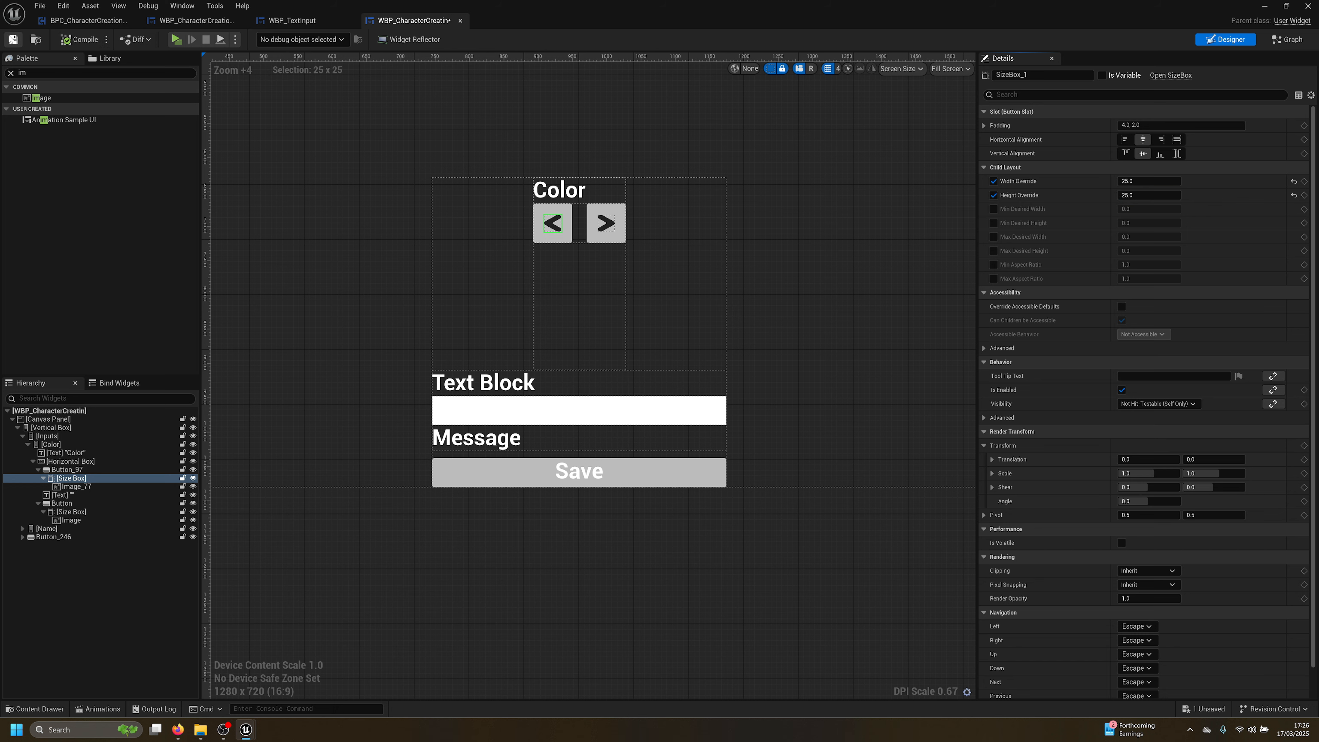
click(779, 213)
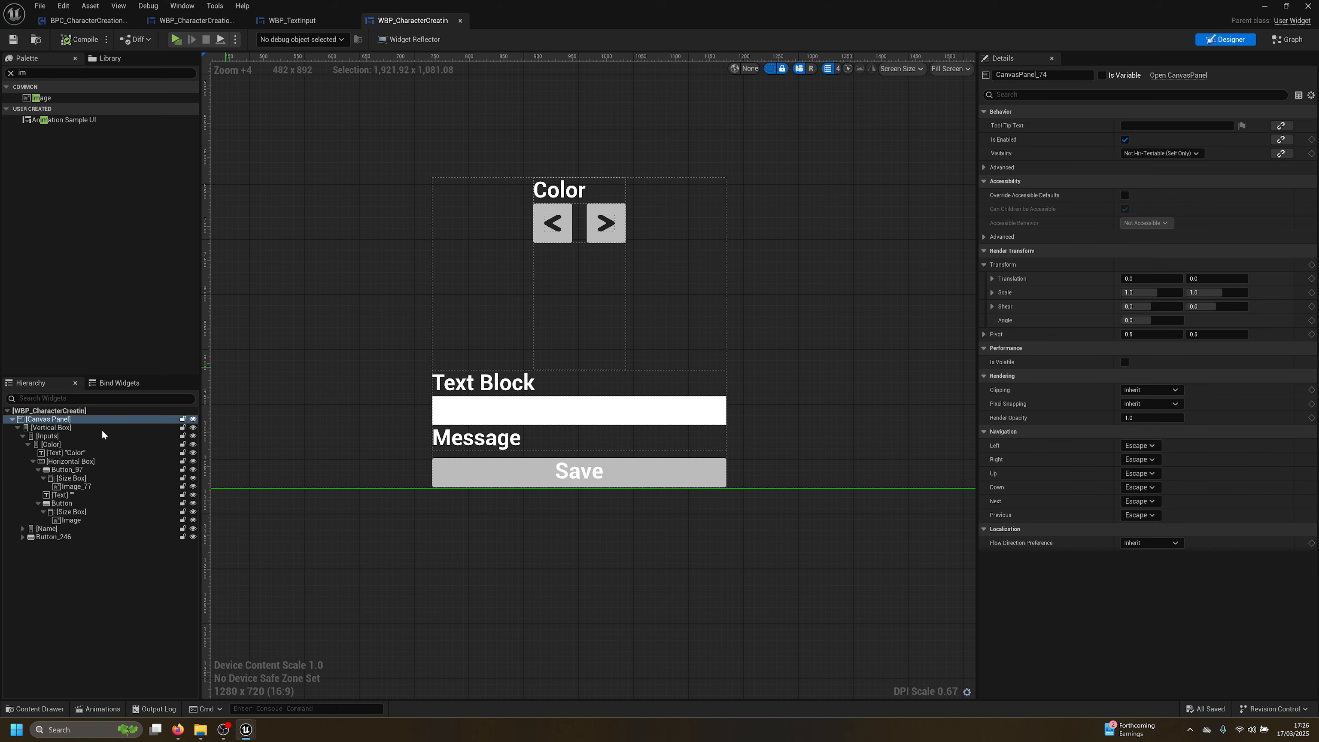
Duplicate the Color vertical box, arrow buttons included, inside the Inputs box, then compile and save the widget
click(28, 445)
click(72, 445)
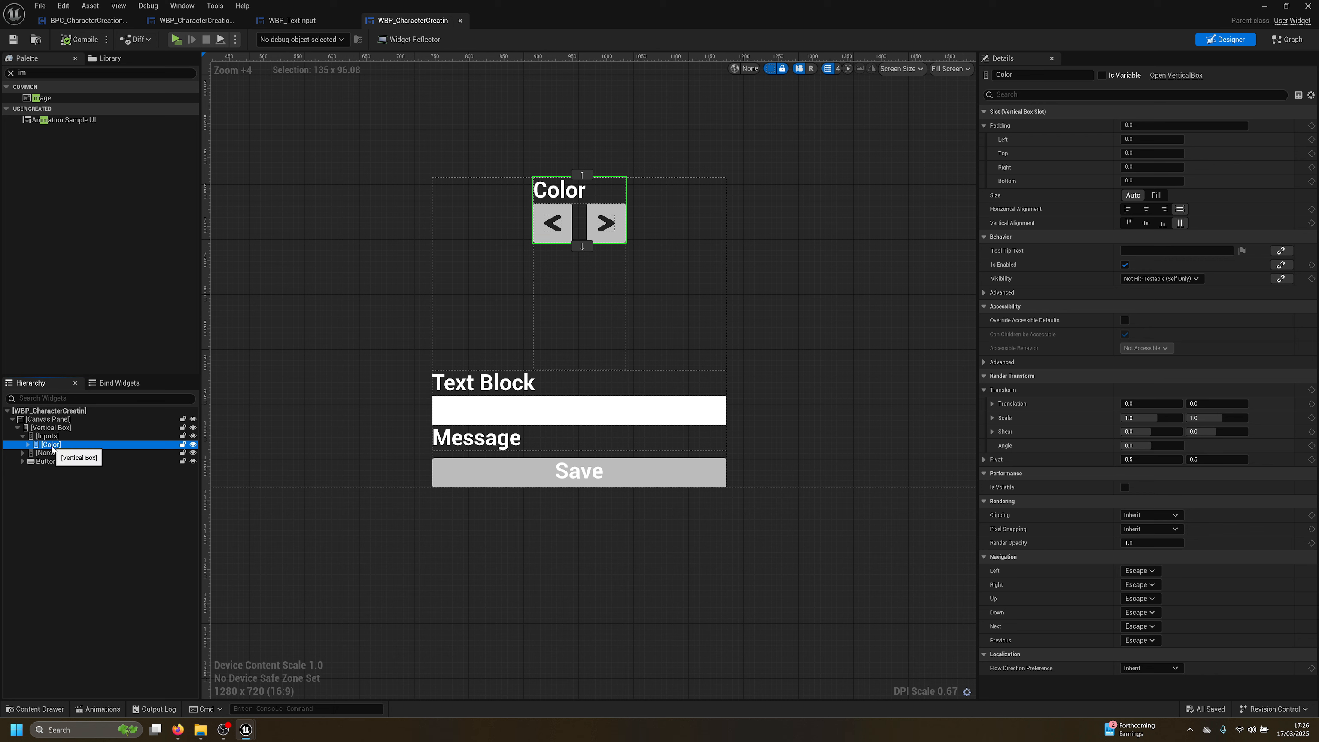
click(51, 437)
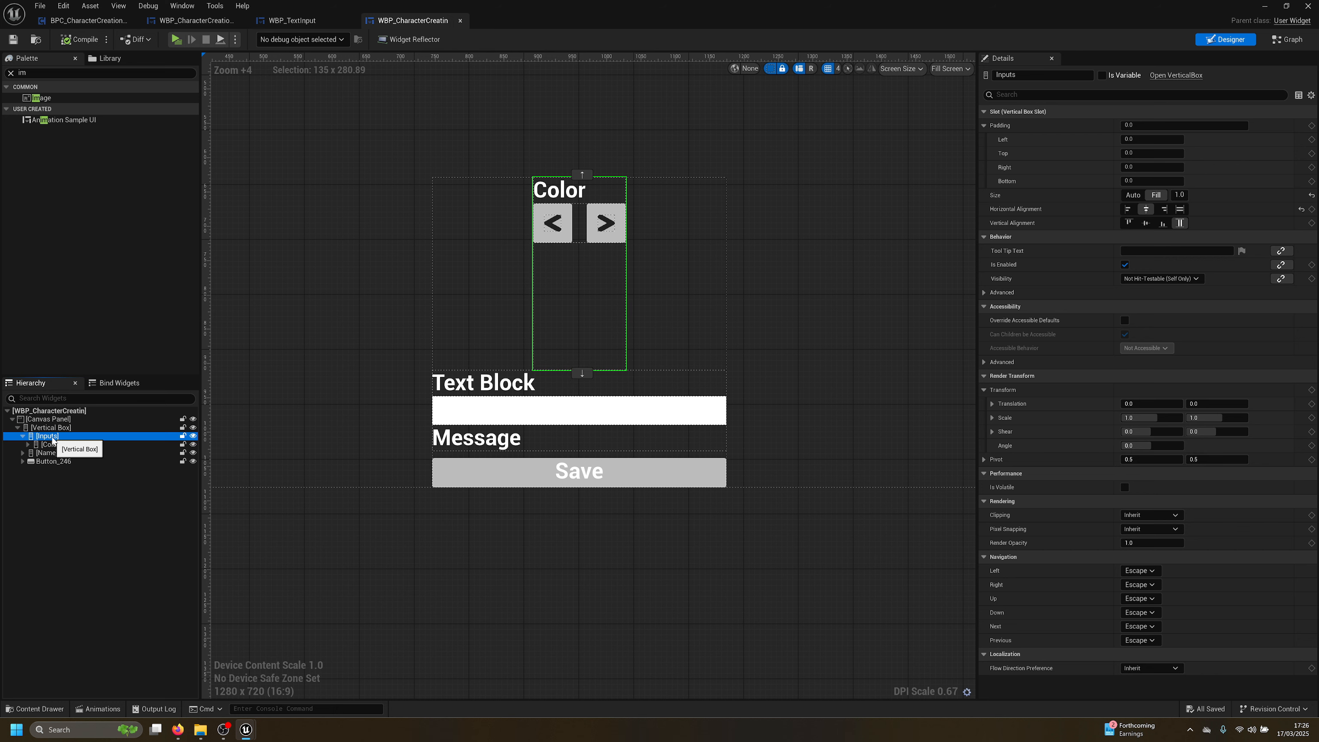
key(ctrl+v)
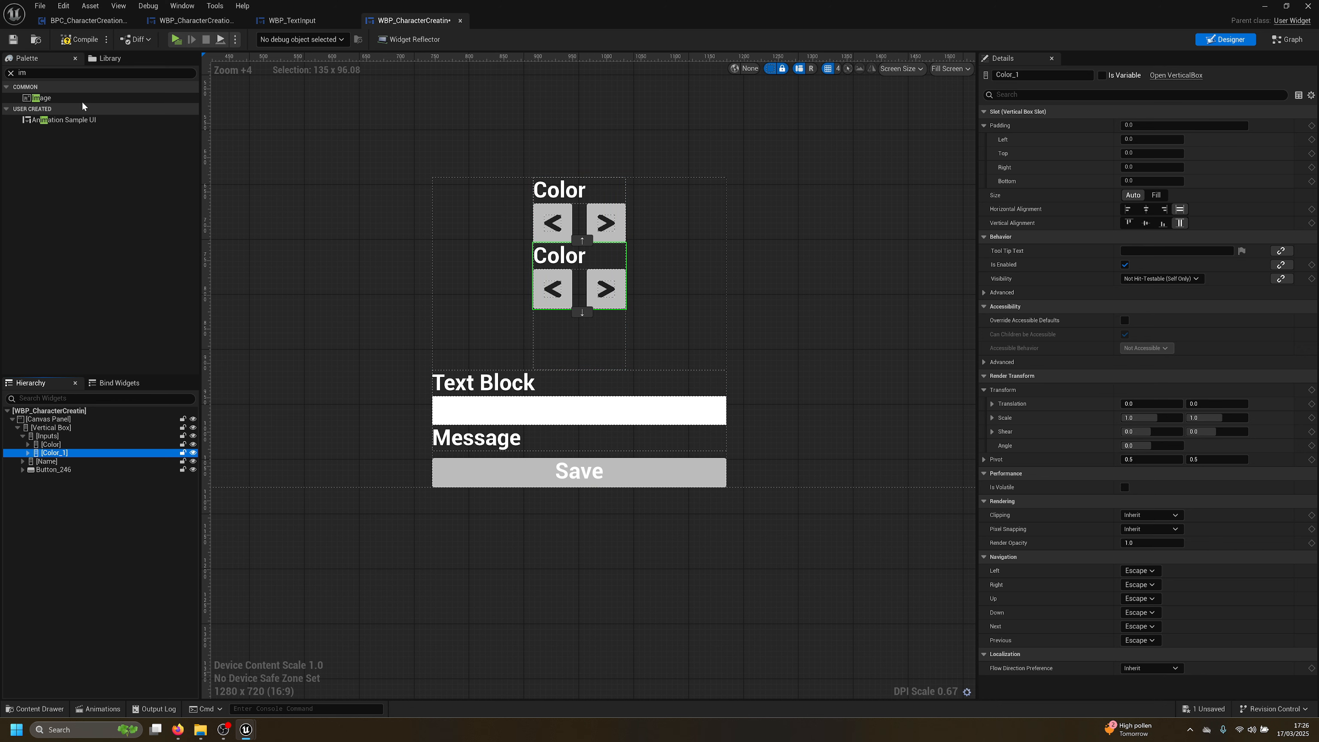
click(75, 39)
click(12, 39)
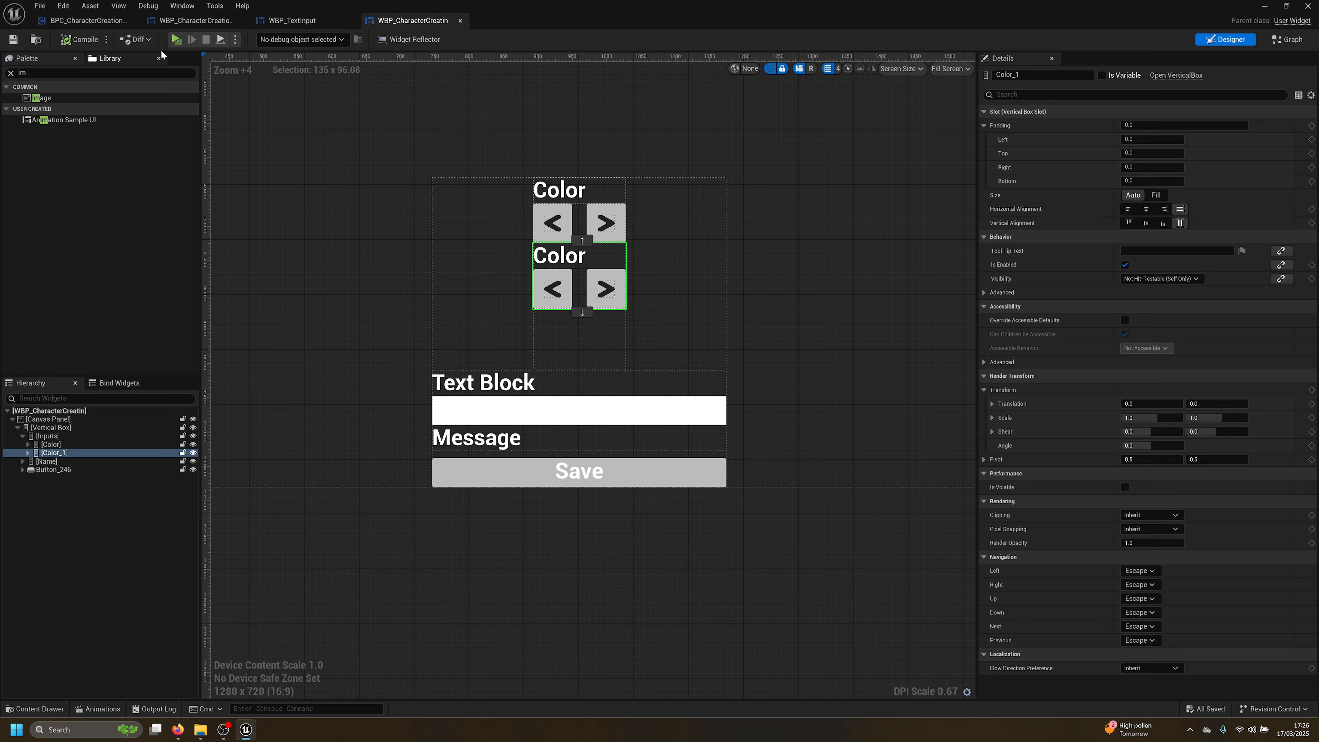
Locate the BPC_CharacterCreationUI component in its CharacterCreator content folder, keeping the folder in view beside the blueprint editor
drag(736, 6, 787, 137)
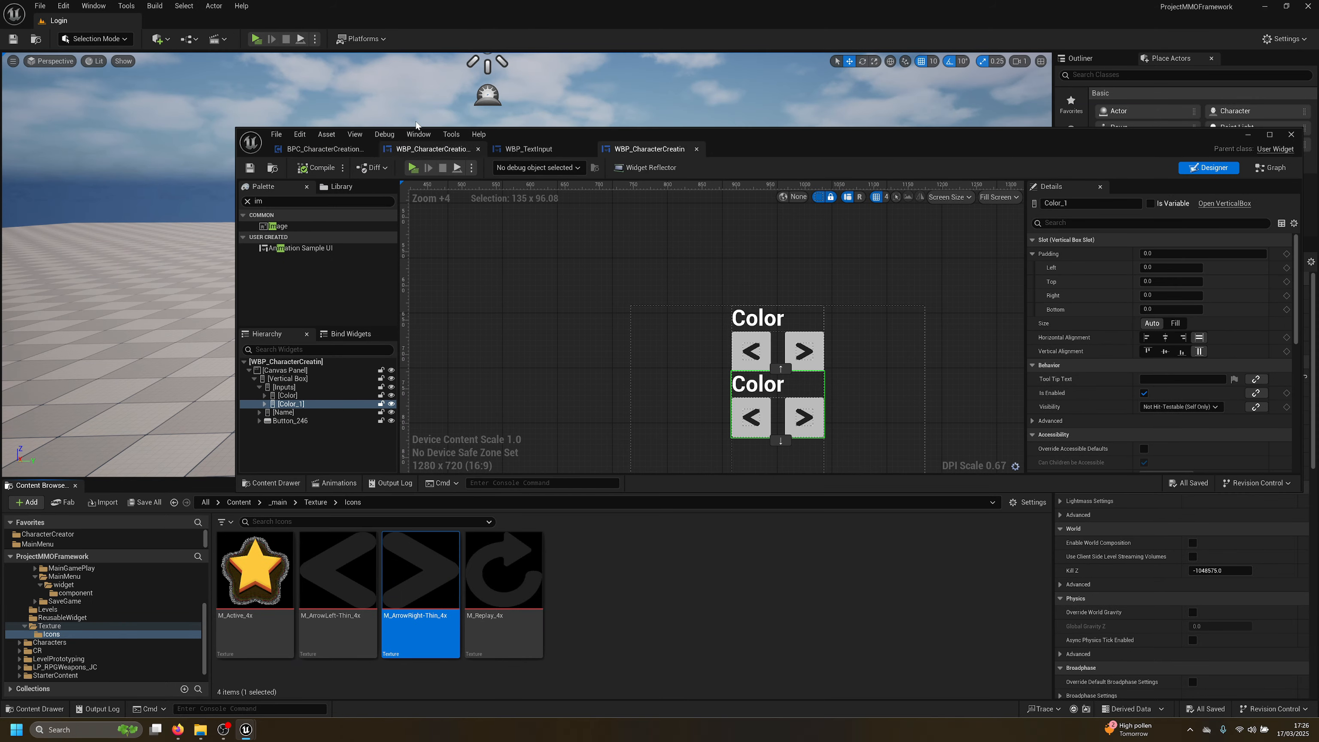
click(272, 168)
click(322, 149)
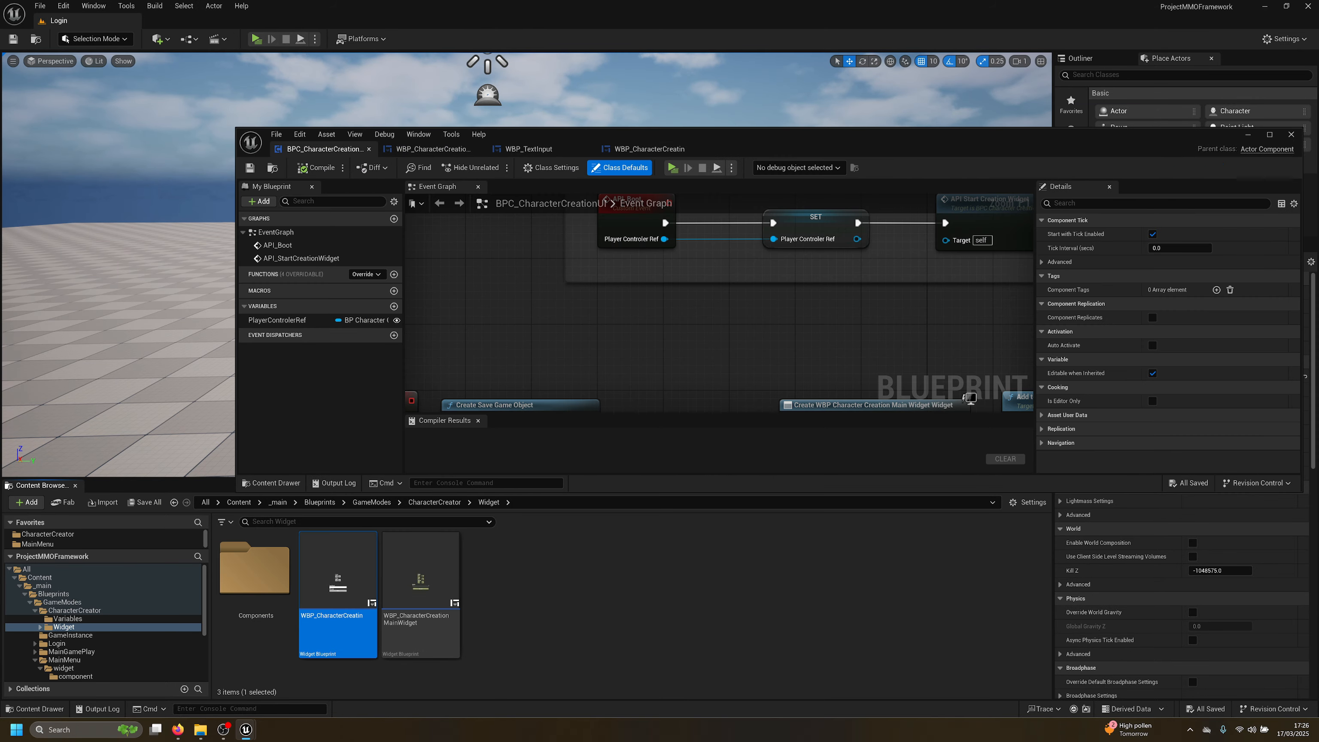
click(273, 168)
double_click(799, 144)
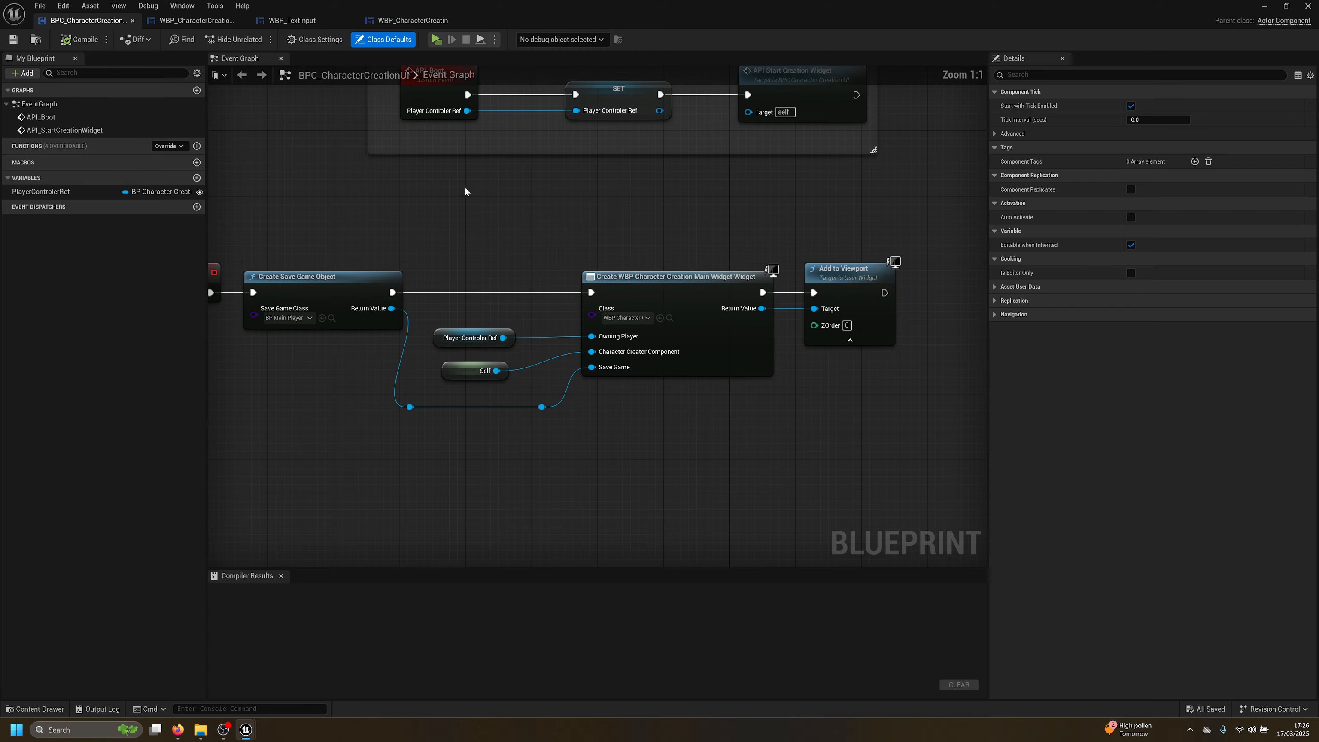
scroll(465, 192, down, 4)
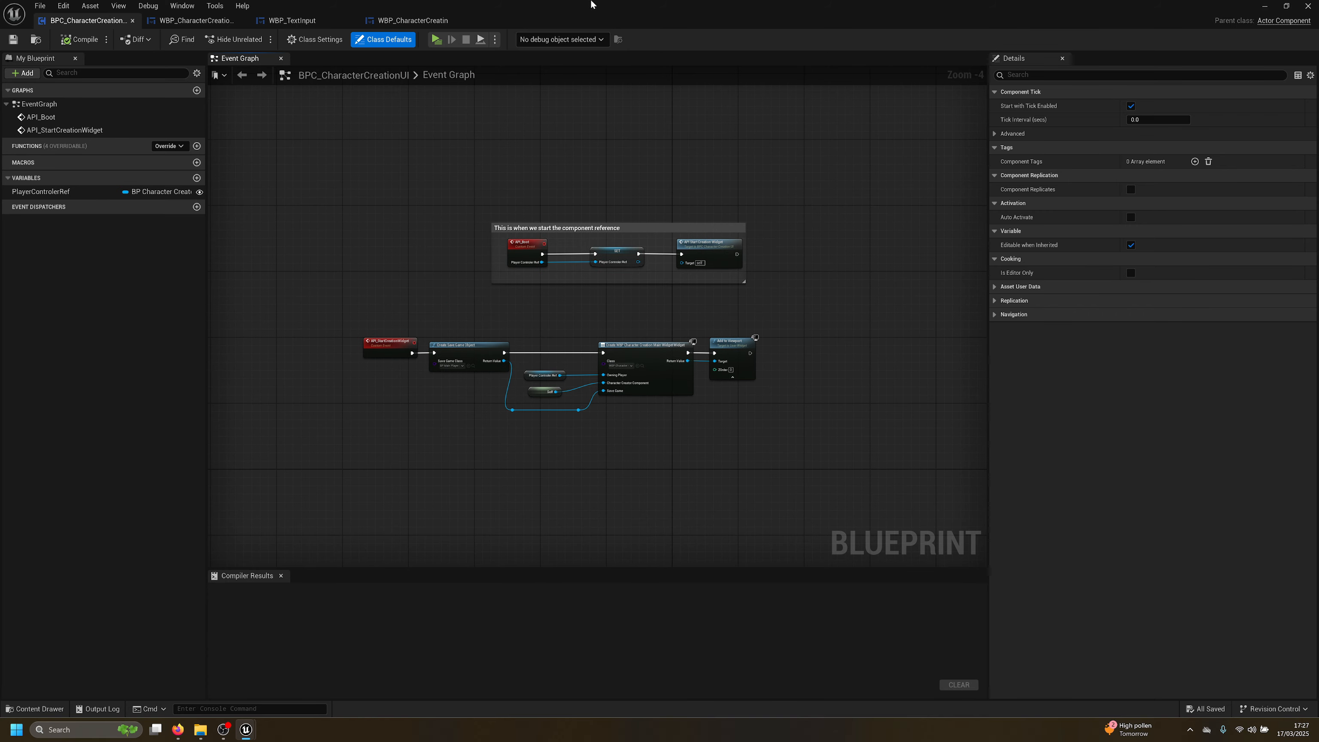
double_click(532, 5)
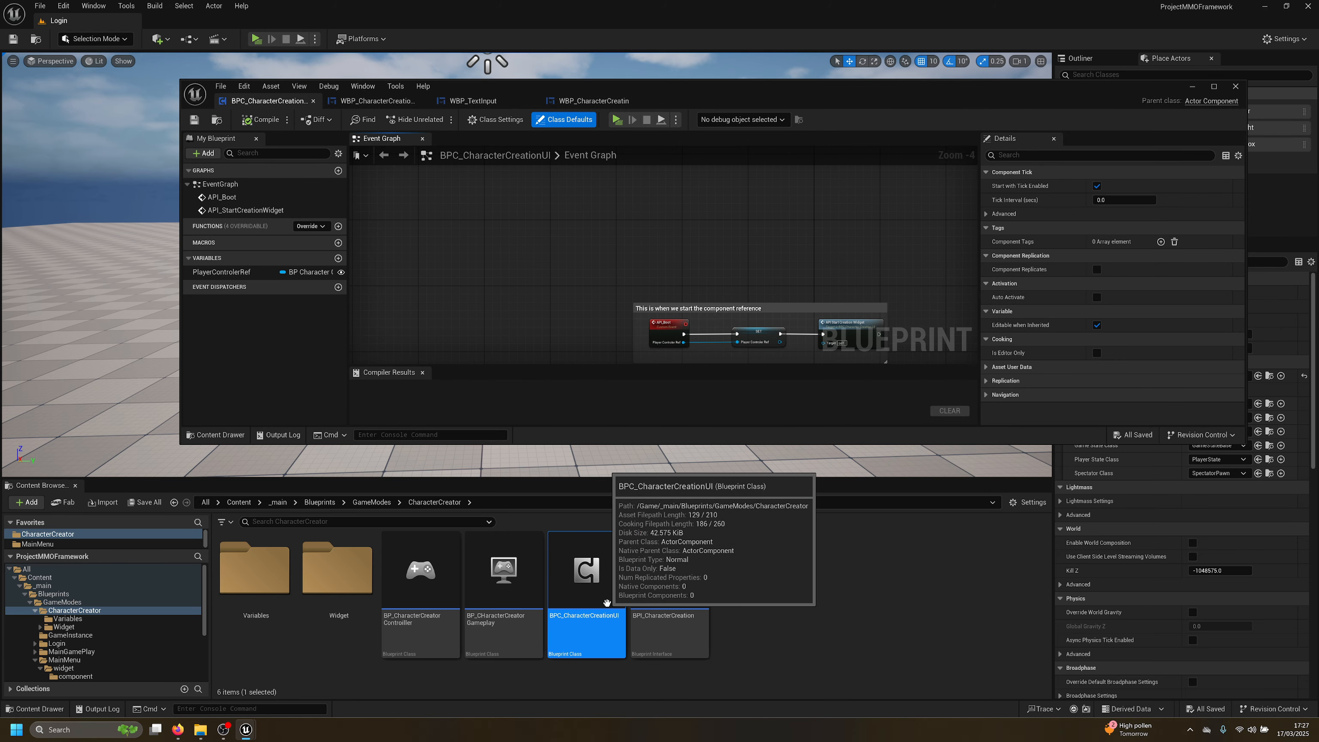
Create an Actor Component Blueprint Class named BPC_CHaracterCreationUI2 in the CharacterCreator folder
click(902, 640)
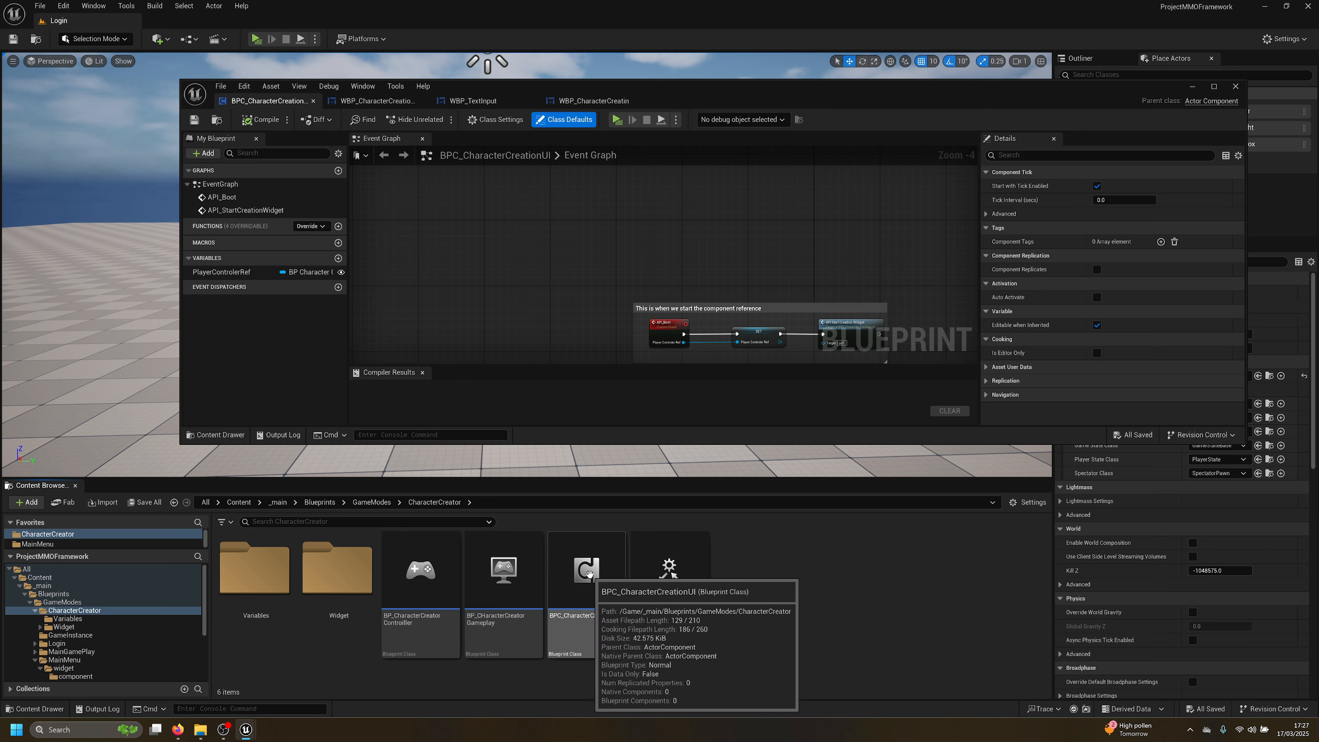
click(578, 554)
click(848, 604)
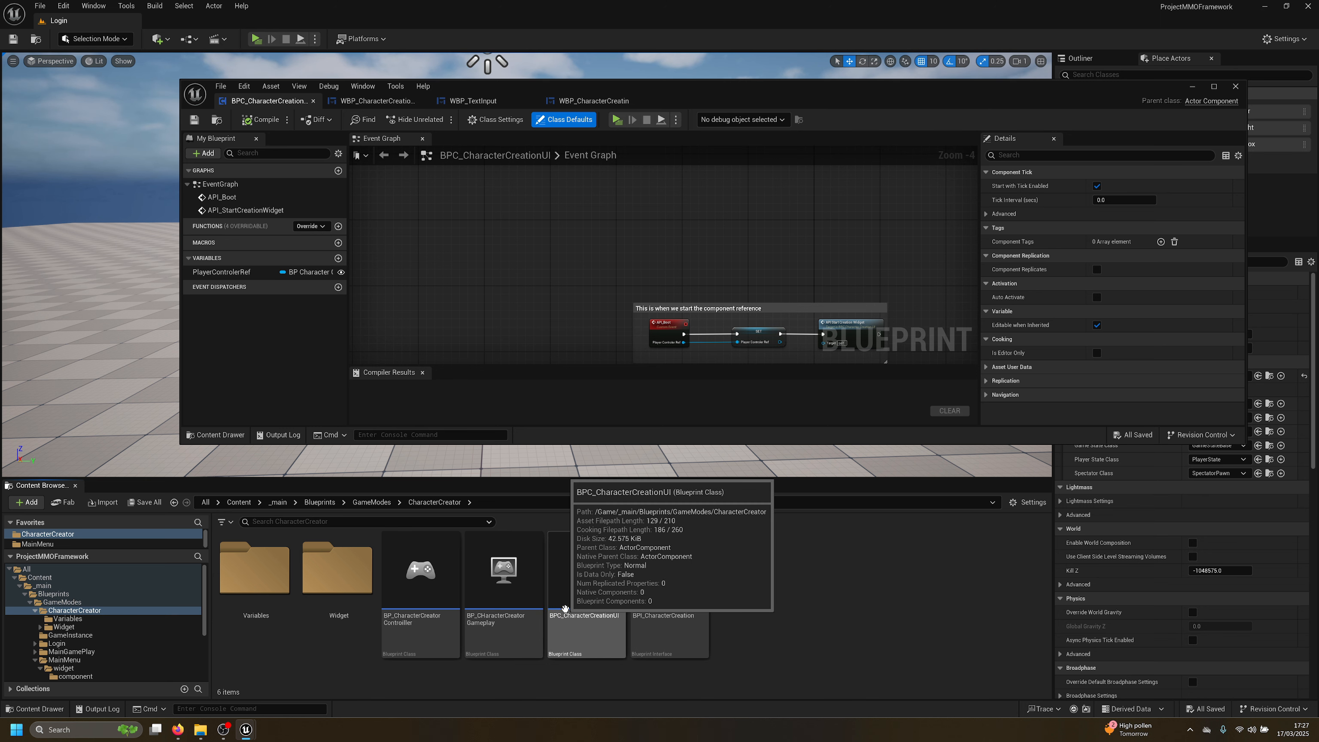
right_click(789, 608)
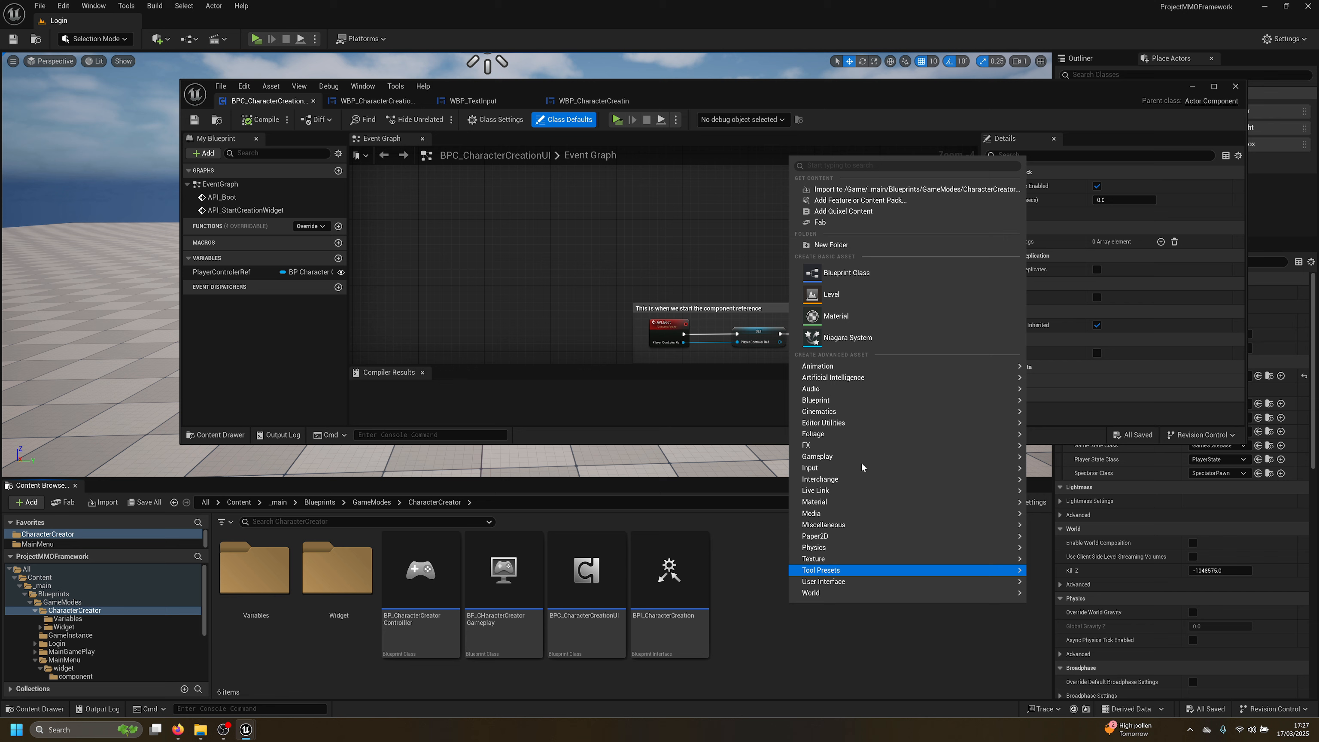
click(848, 274)
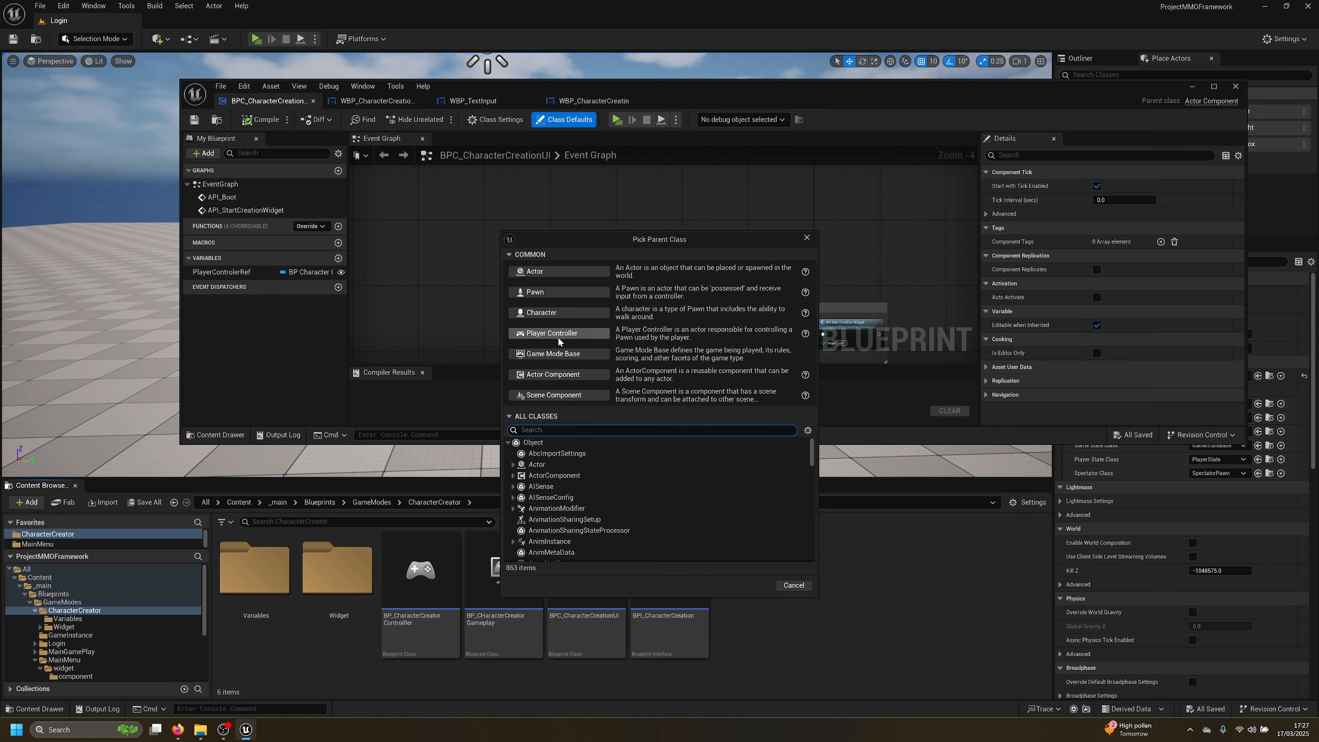
click(558, 373)
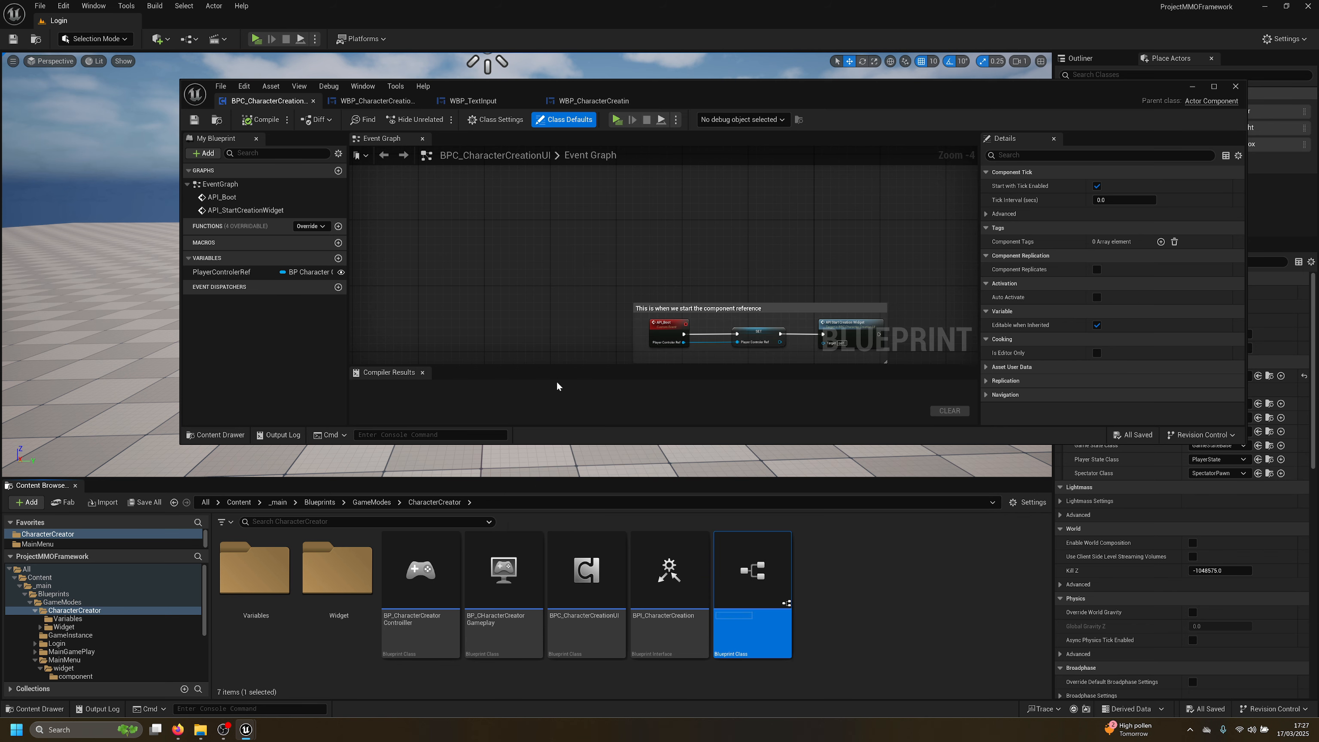
text(BPC)
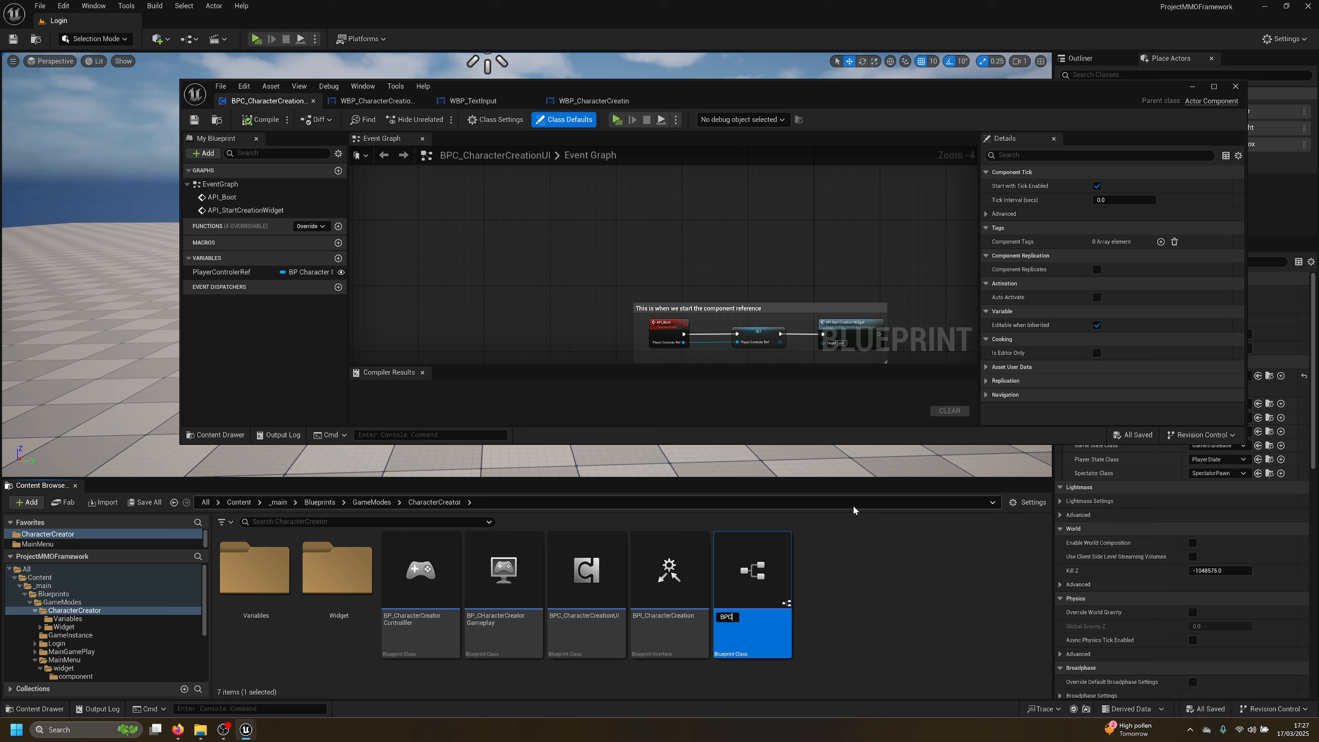
text(_CHaracterCreationUI2)
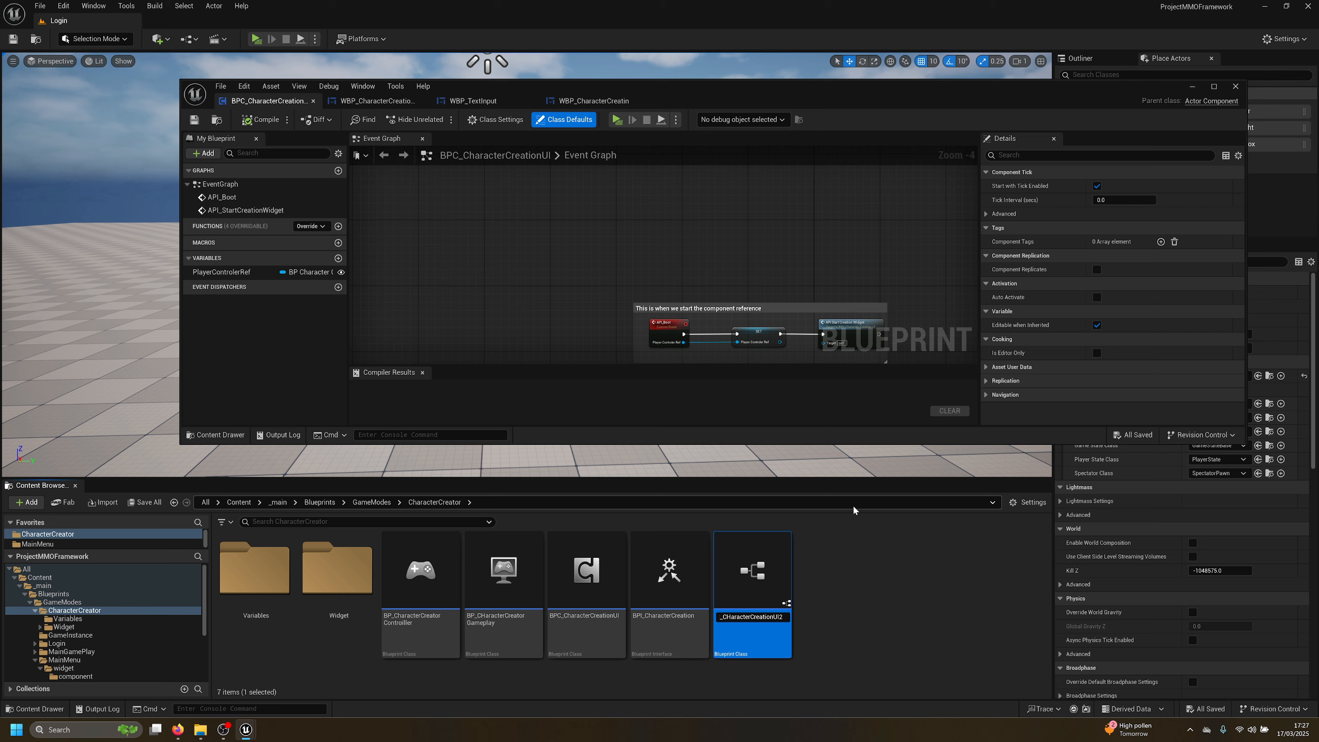
key(Return)
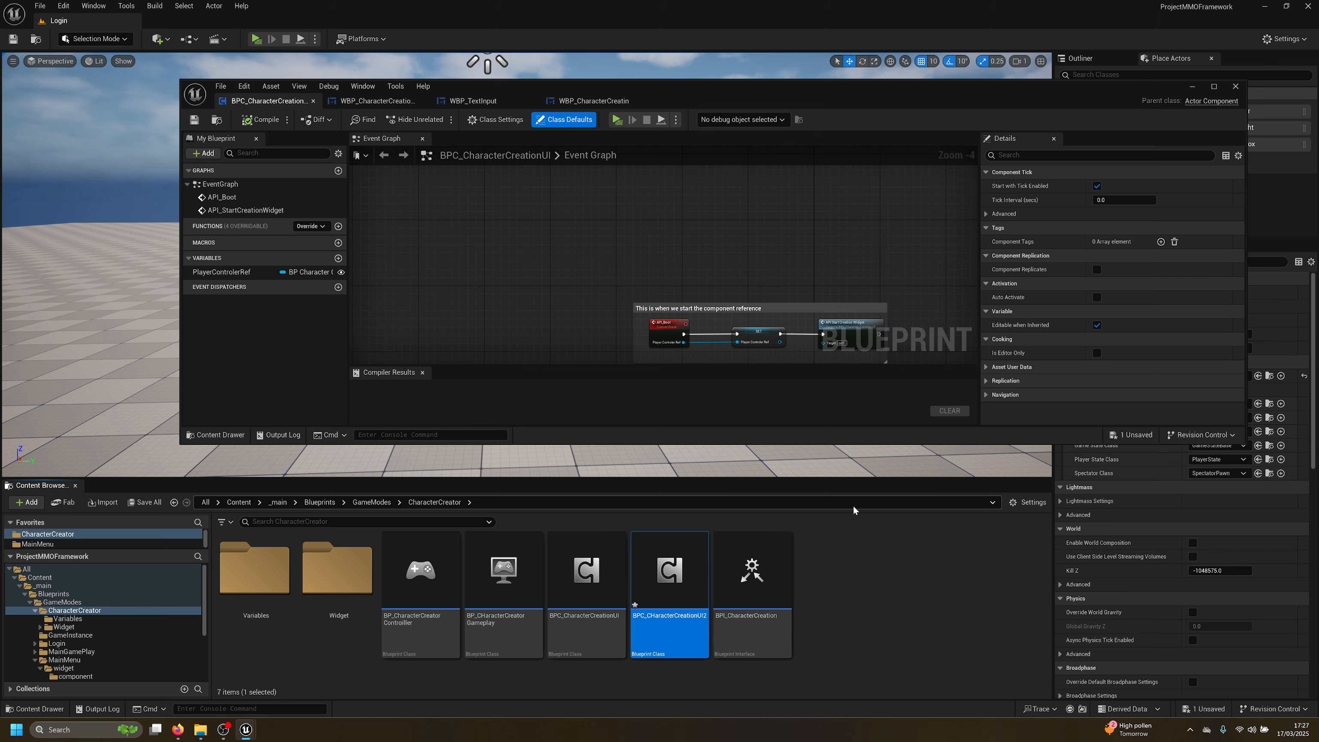
Save the new component, open it in the maximized blueprint editor and place it first among the open assets
key(ctrl+s)
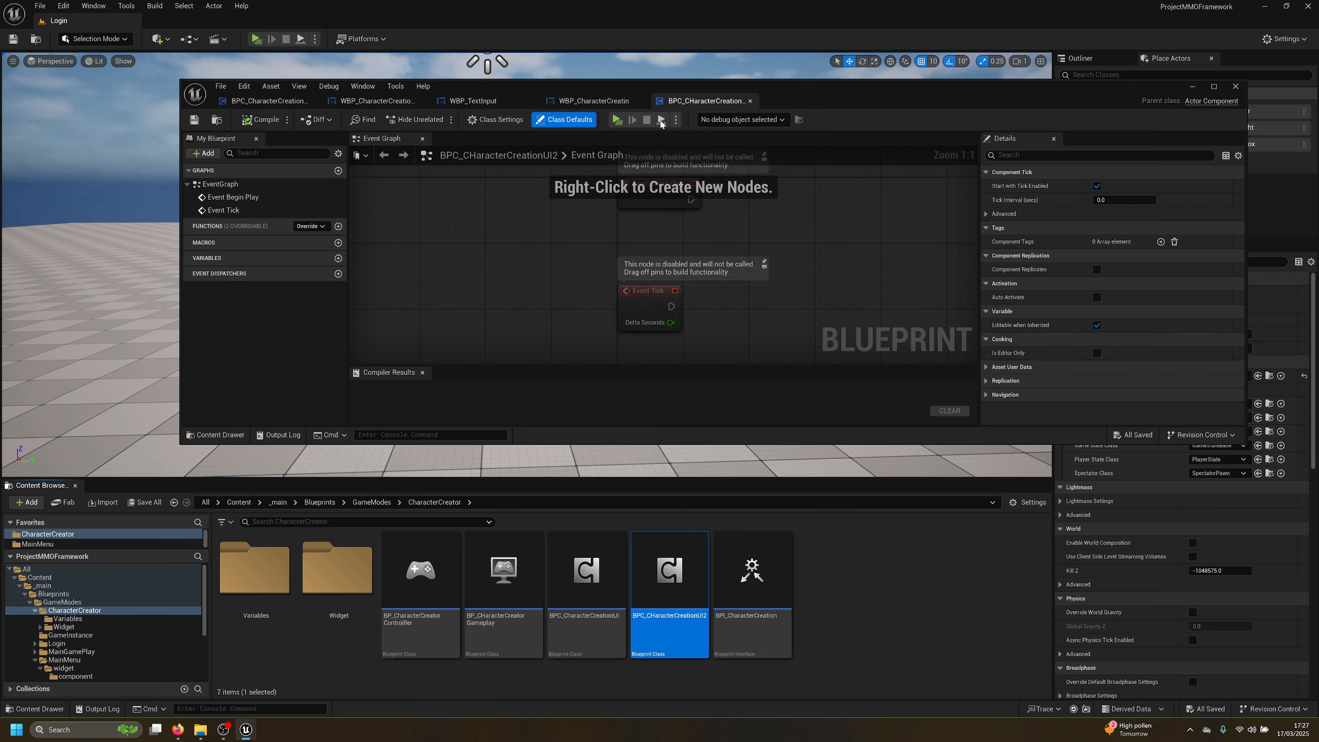
double_click(758, 87)
drag(541, 26, 83, 23)
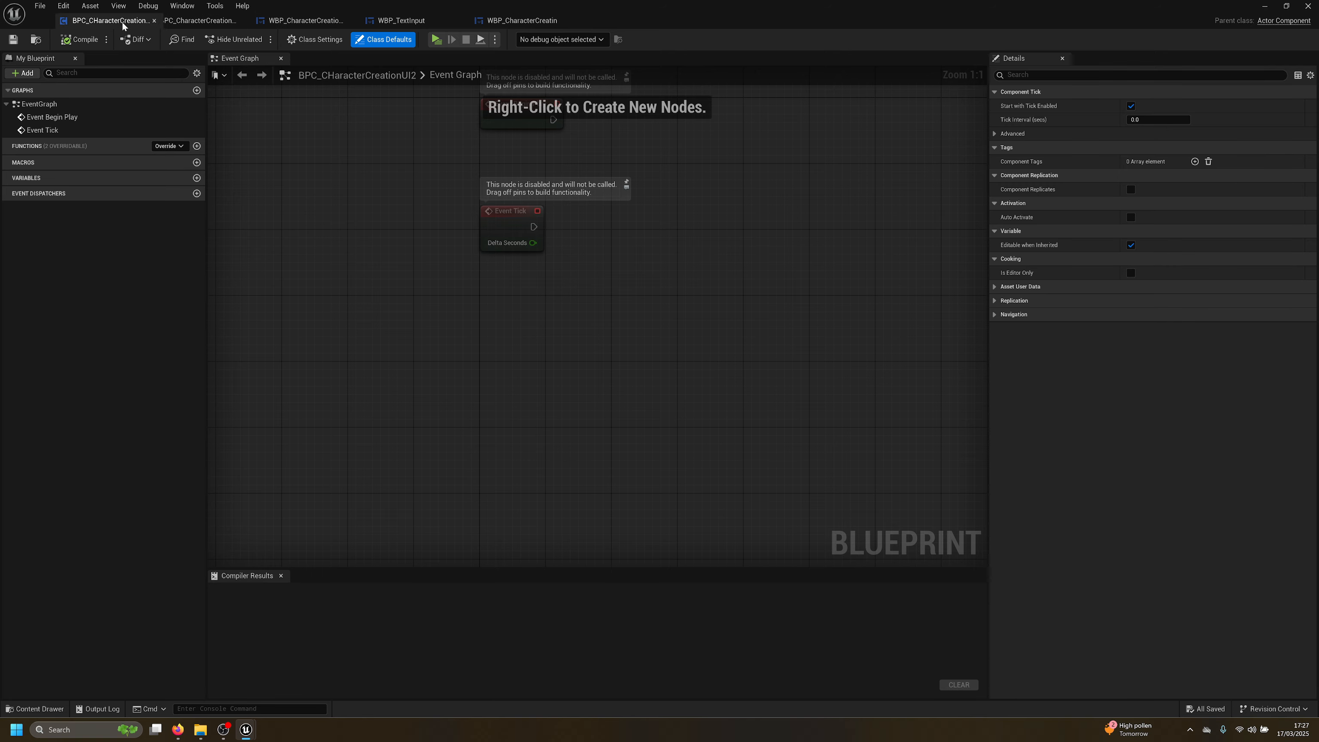
Examine the API_Boot and API_StartCreationWidget event logic in the BPC_CharacterCreationUI event graph
click(197, 20)
right_drag(421, 236, 451, 196)
scroll(452, 213, up, 2)
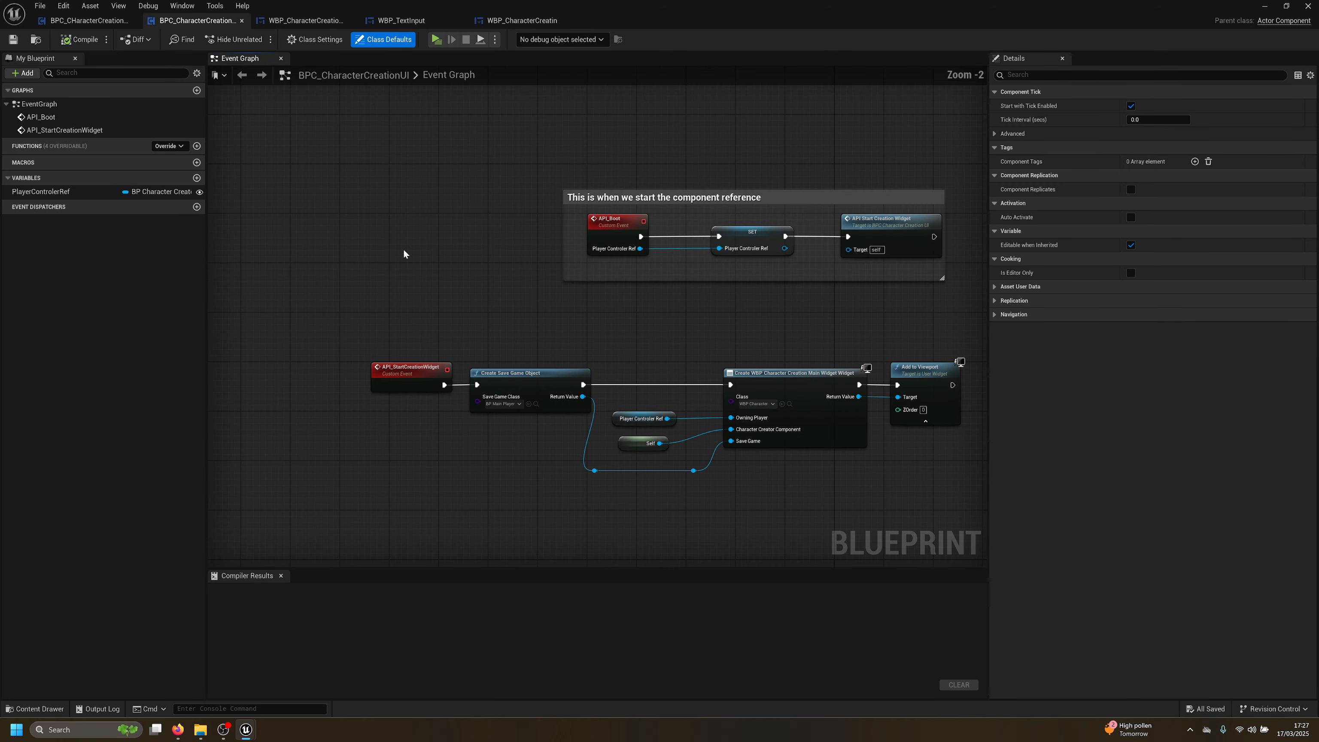
right_drag(552, 287, 465, 293)
scroll(560, 289, up, 2)
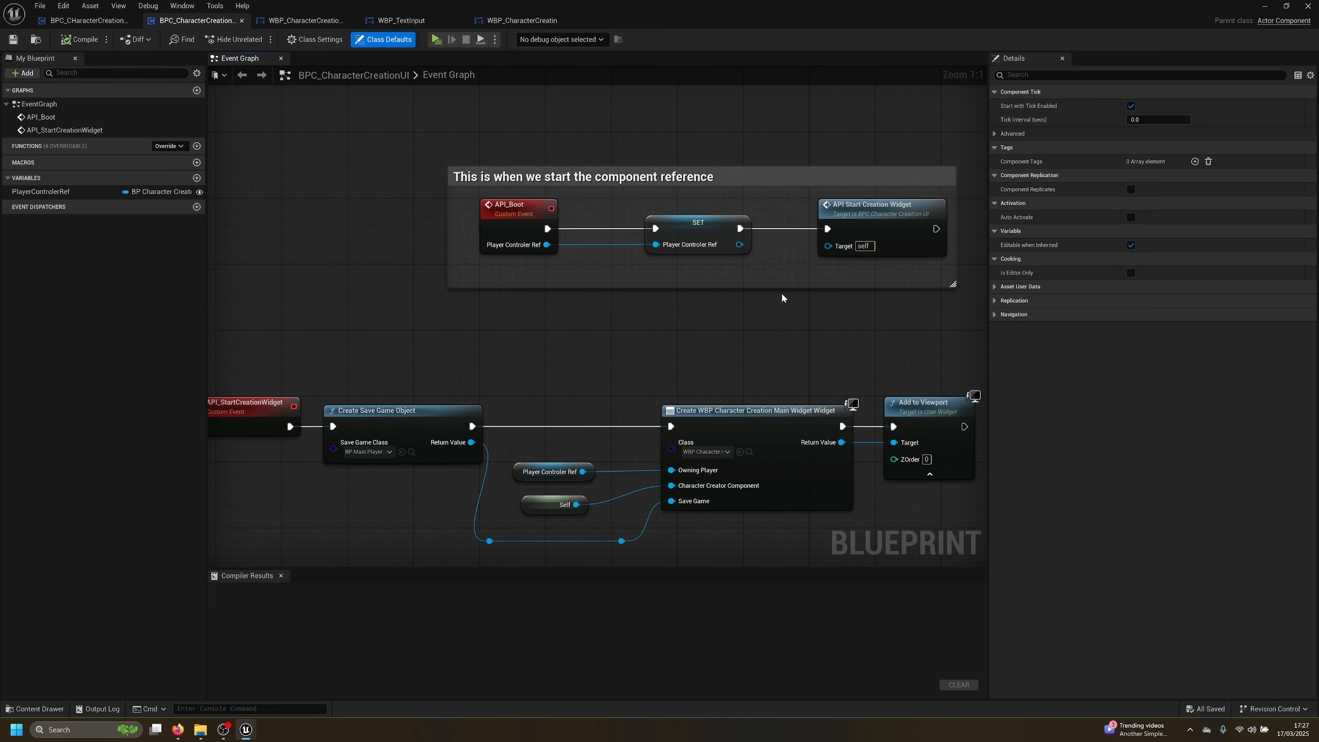
right_drag(600, 348, 725, 335)
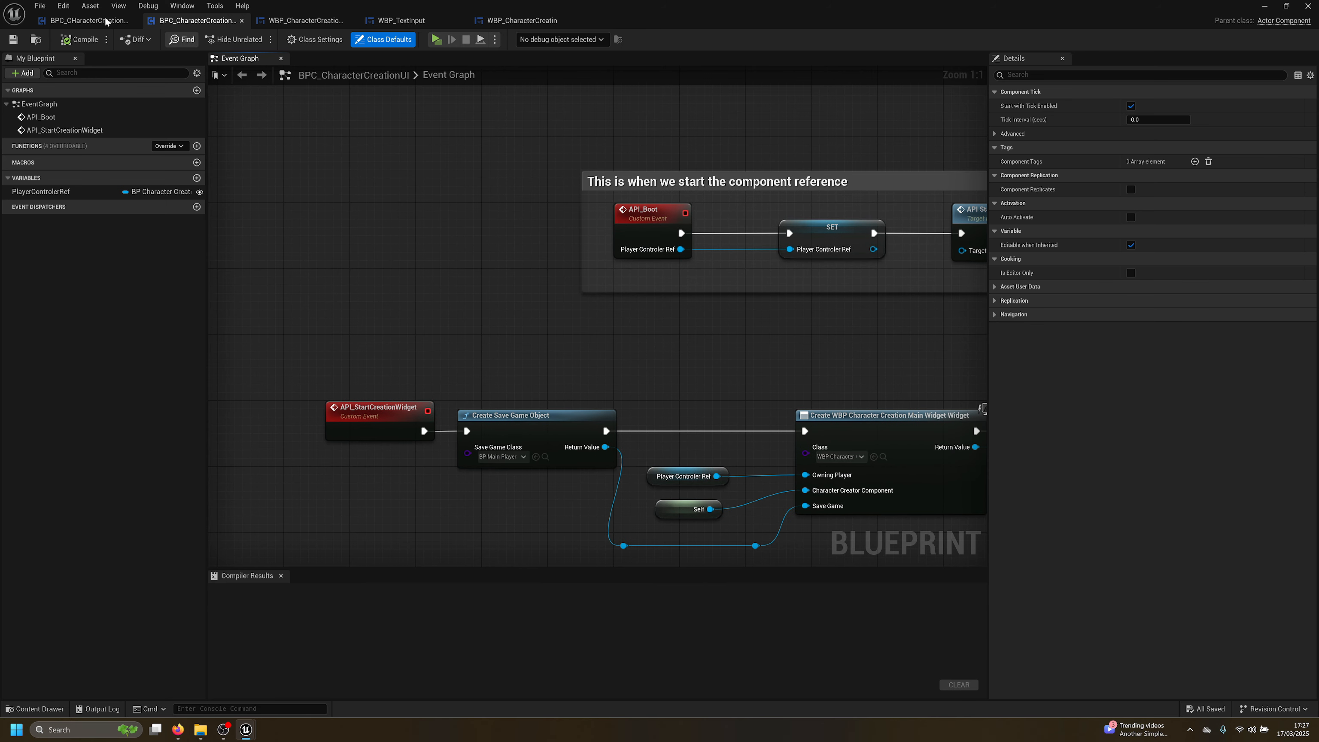
click(651, 223)
right_drag(682, 290, 503, 259)
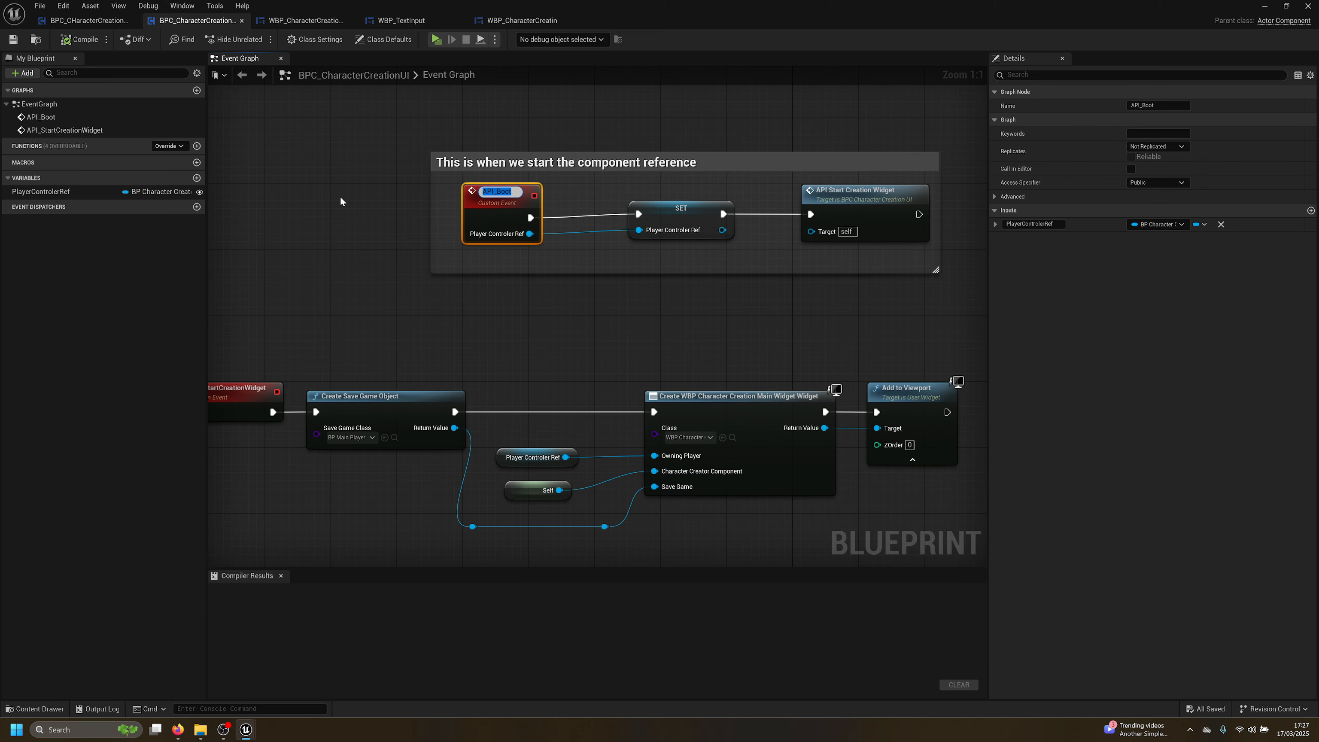
Delete the default event nodes from the BPC_CHaracterCreationUI2 event graph
click(94, 22)
right_click(338, 245)
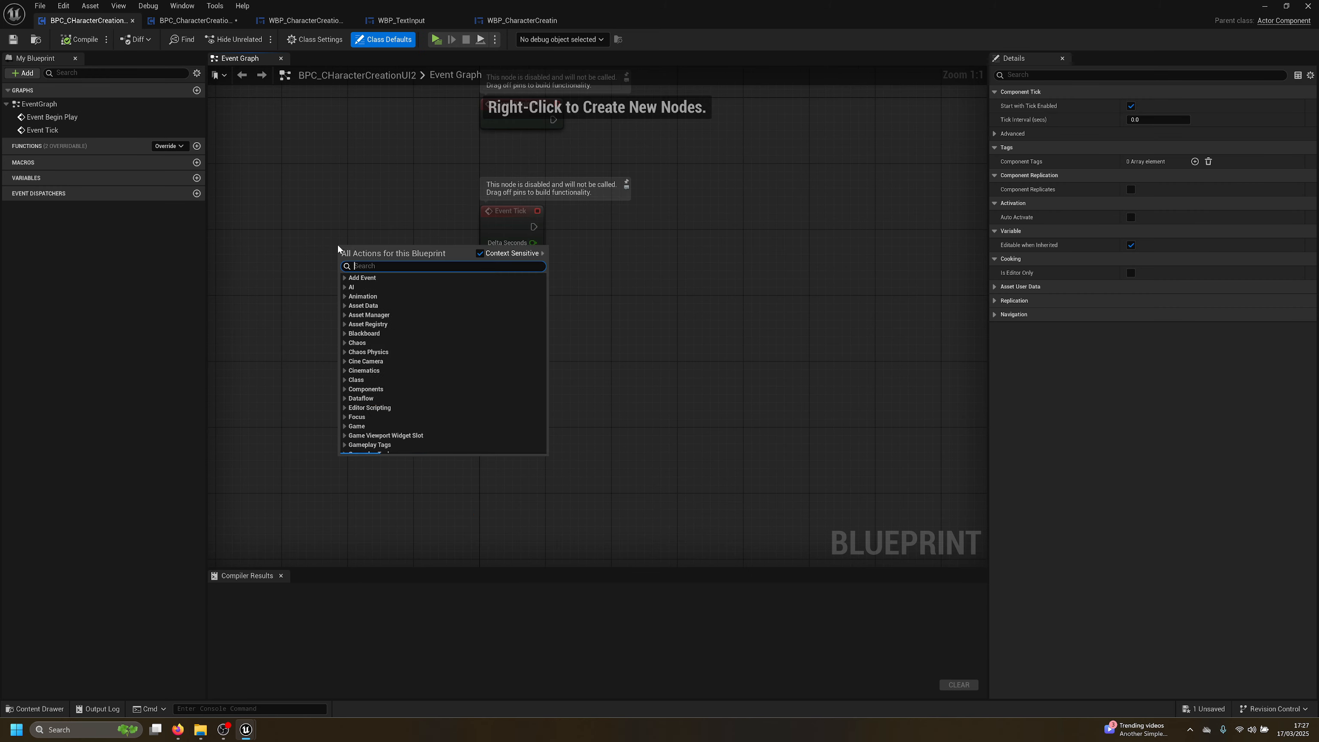
click(675, 258)
drag(589, 206, 371, 351)
key(Delete)
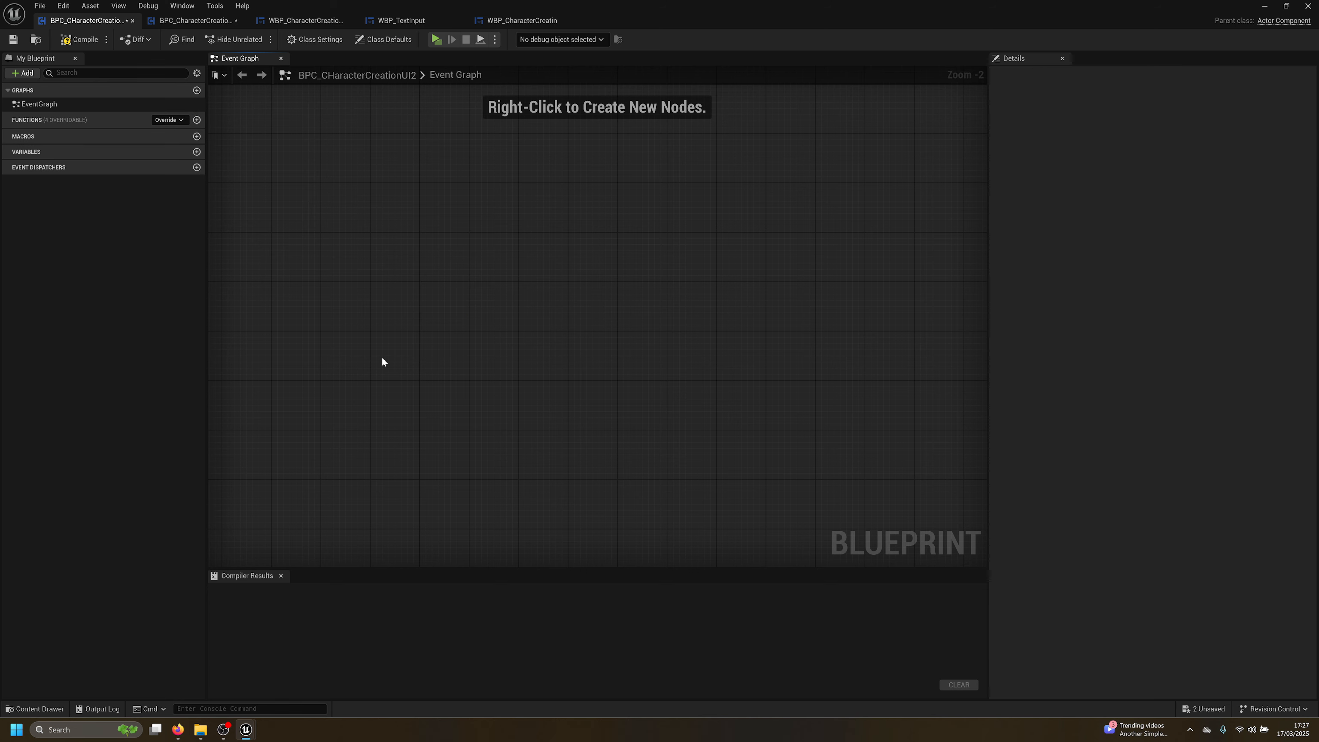
Add a custom event named API_Boot to the empty BPC_CHaracterCreationUI2 event graph
right_click(381, 358)
text(cus)
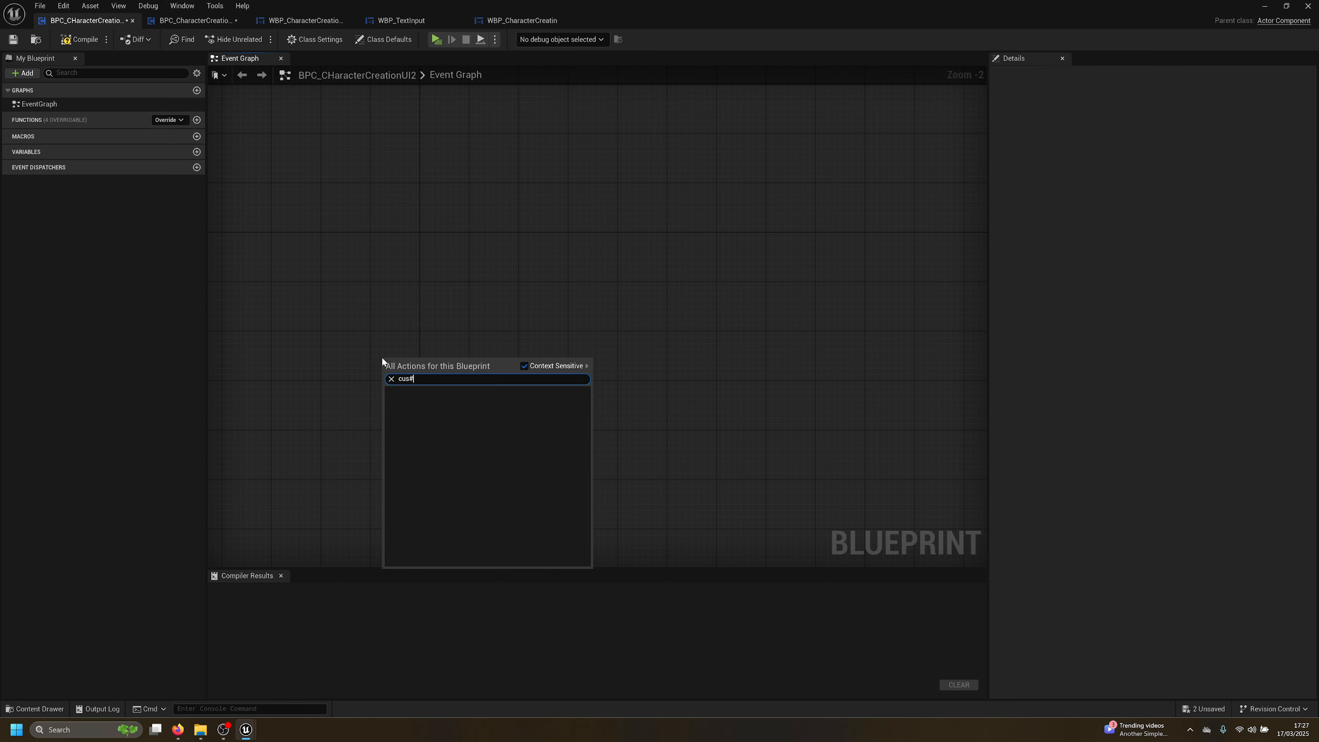
key(Return)
text(API_Boot)
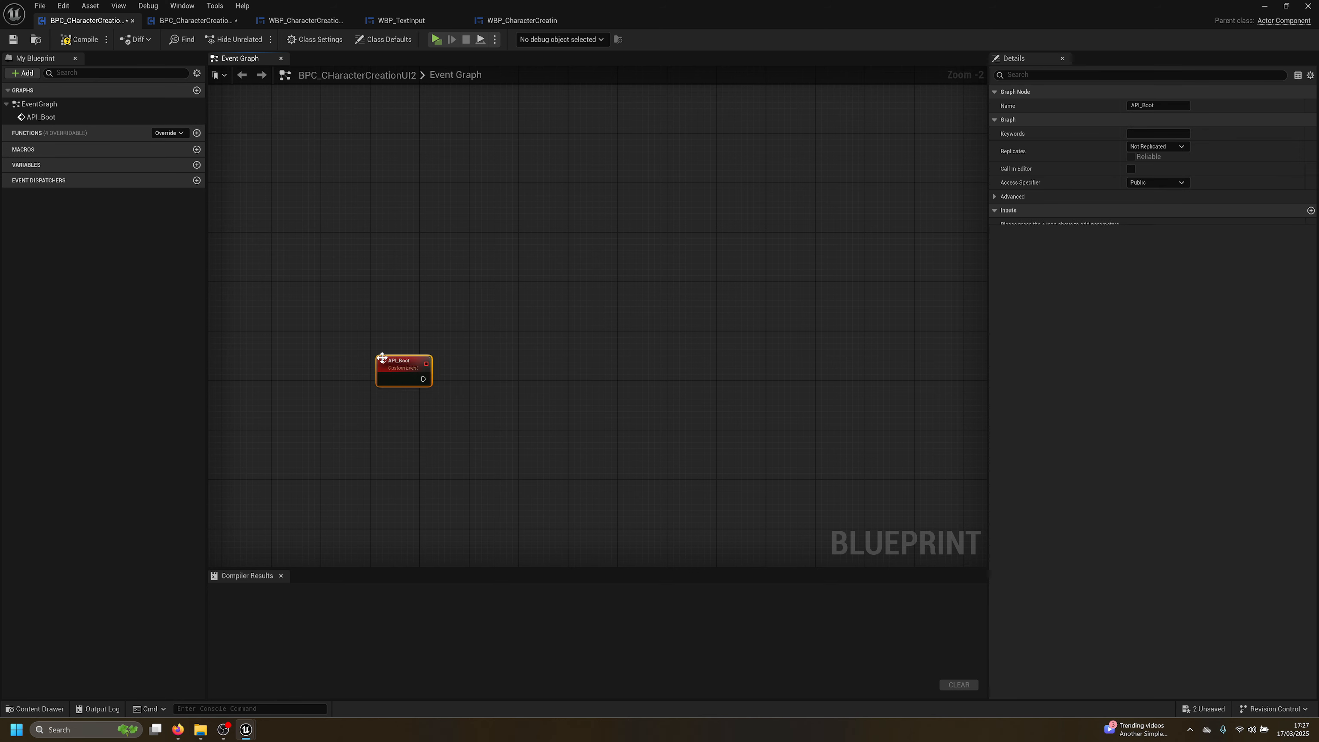
key(Return)
scroll(452, 363, up, 2)
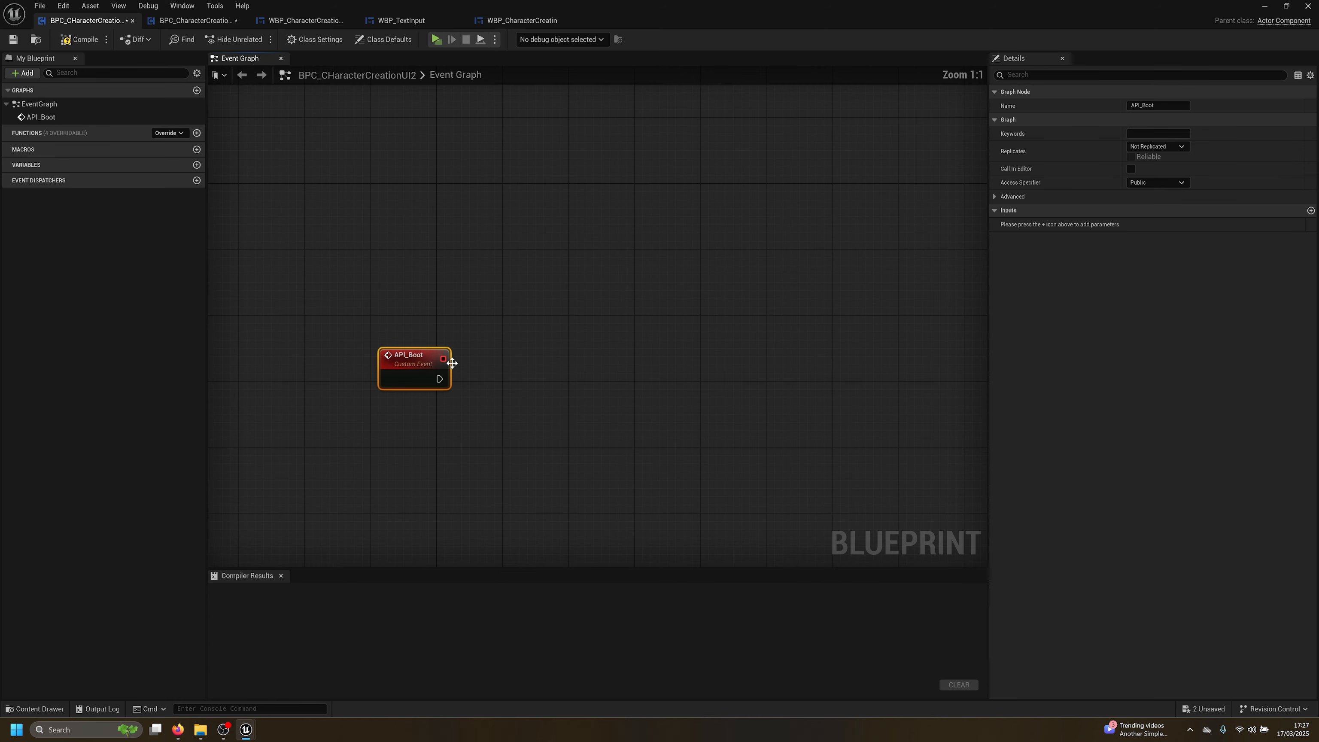
Add an input parameter to API_Boot and set its type to a BP CHaracter Creator Gameplay object reference
click(1311, 211)
click(193, 20)
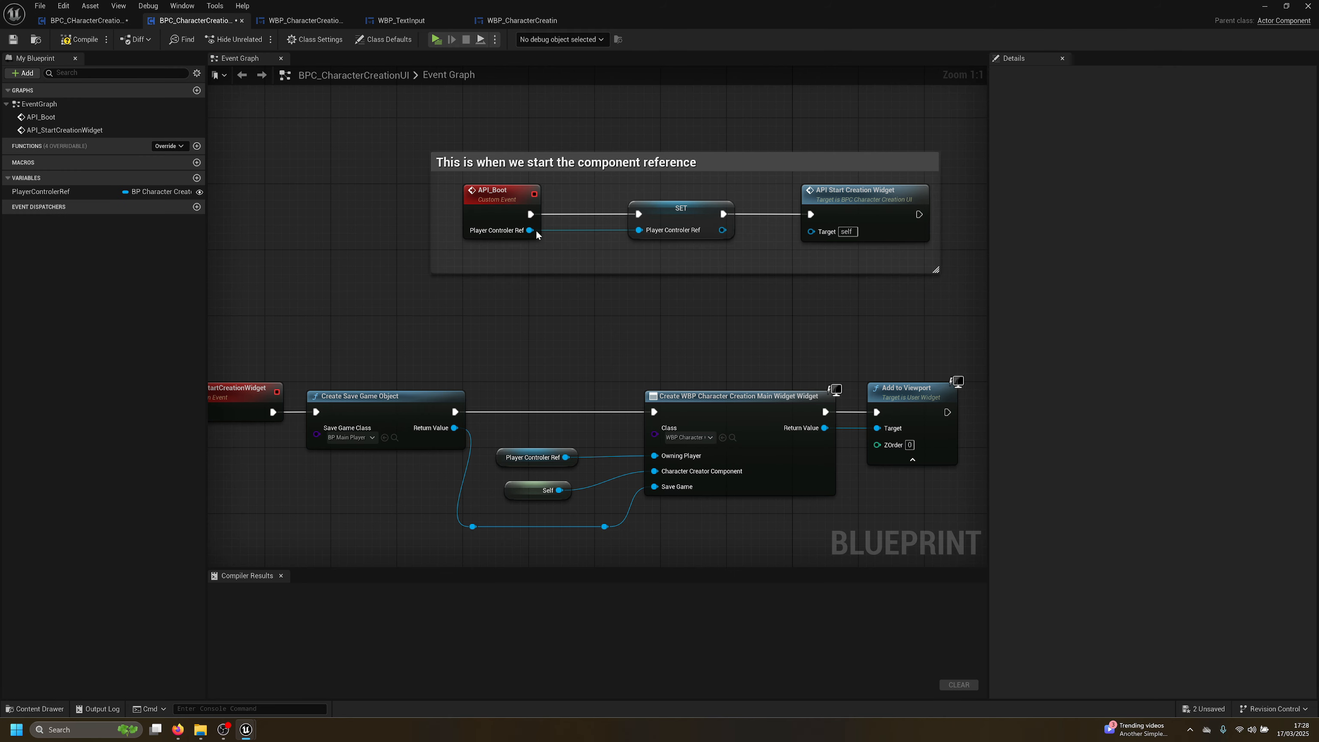
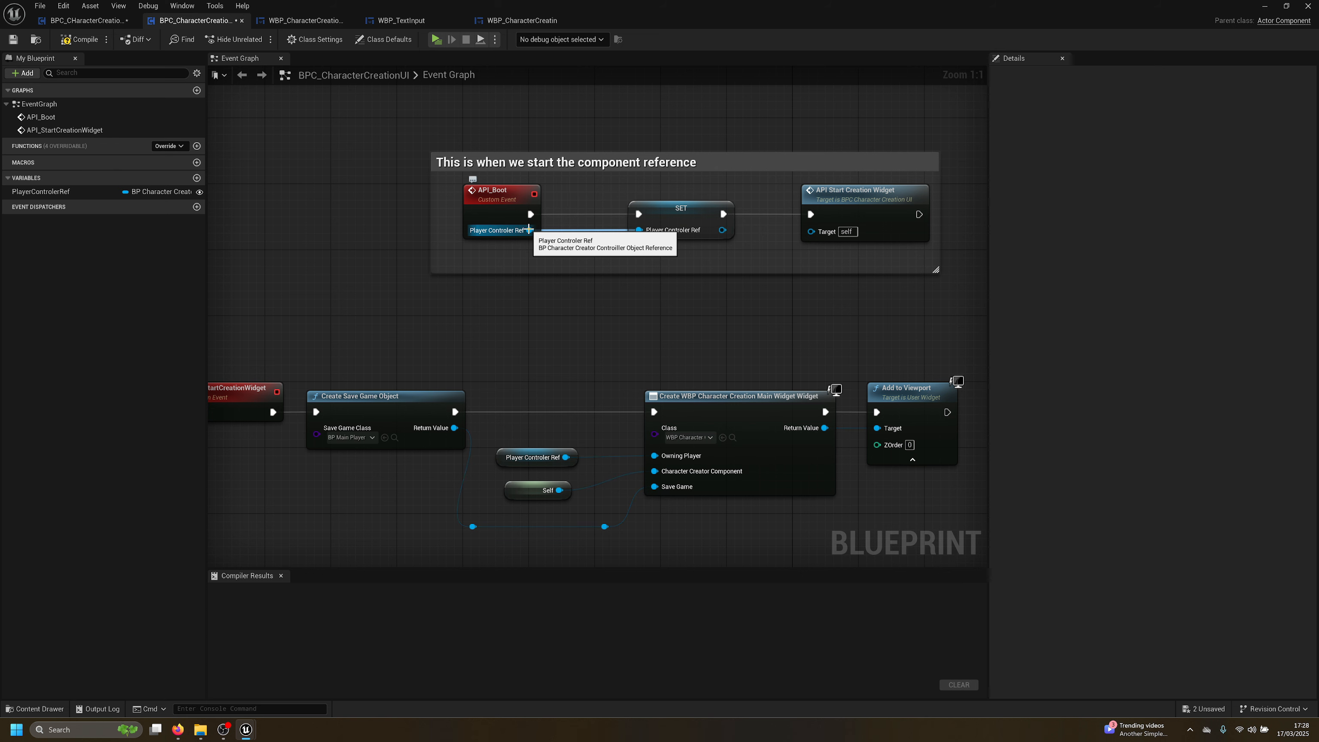
click(86, 20)
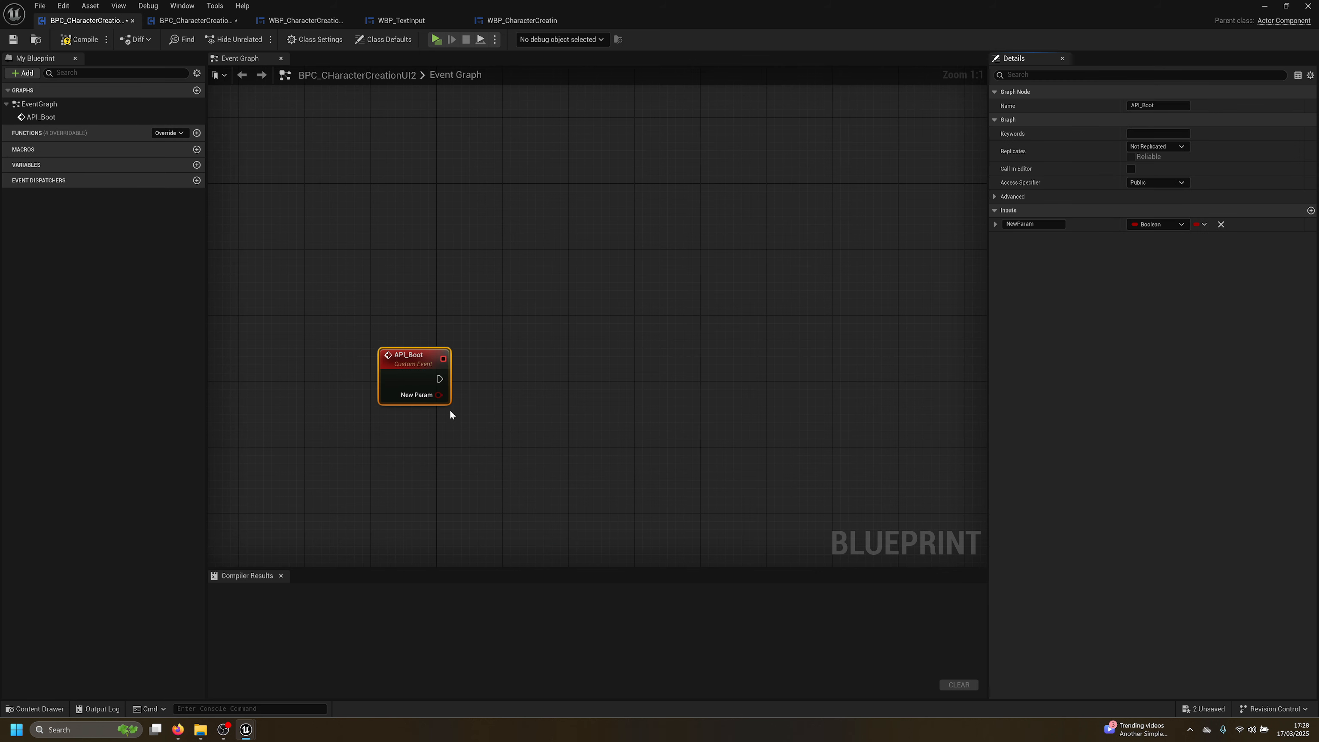
click(1178, 224)
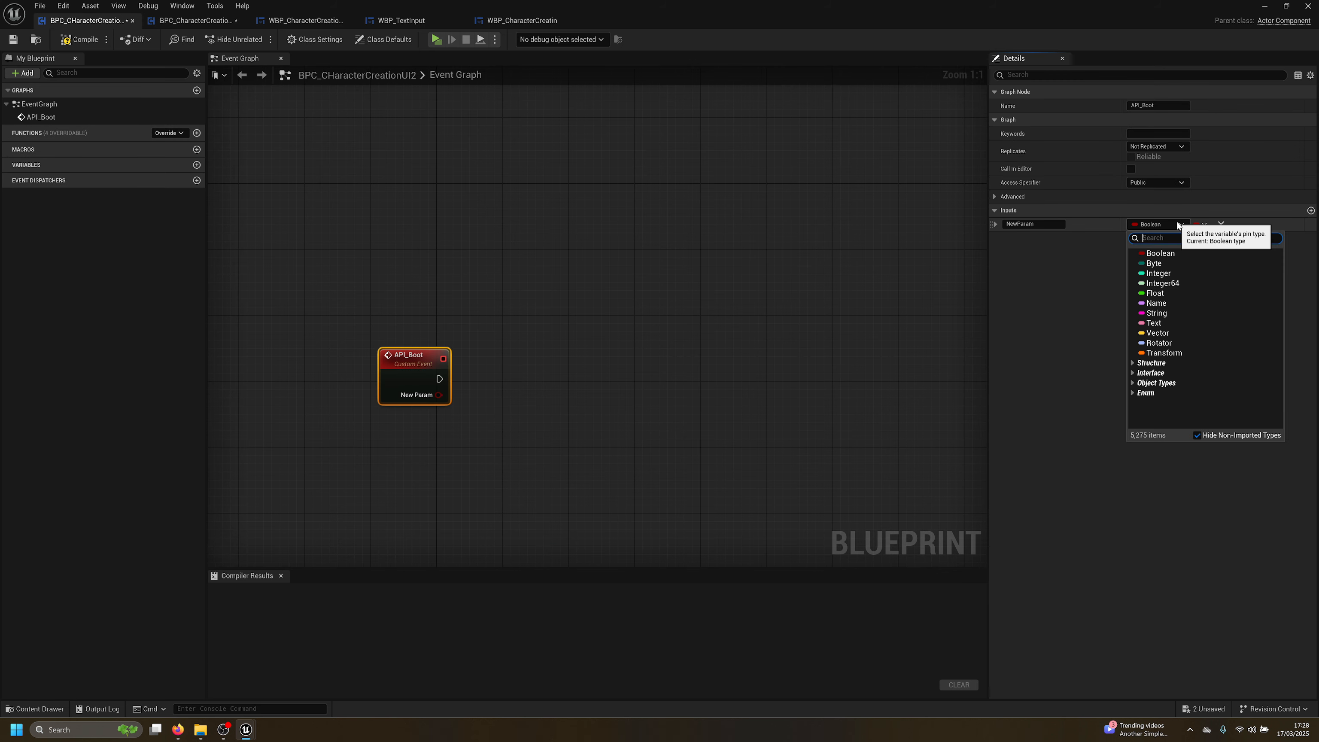
text(bpc char)
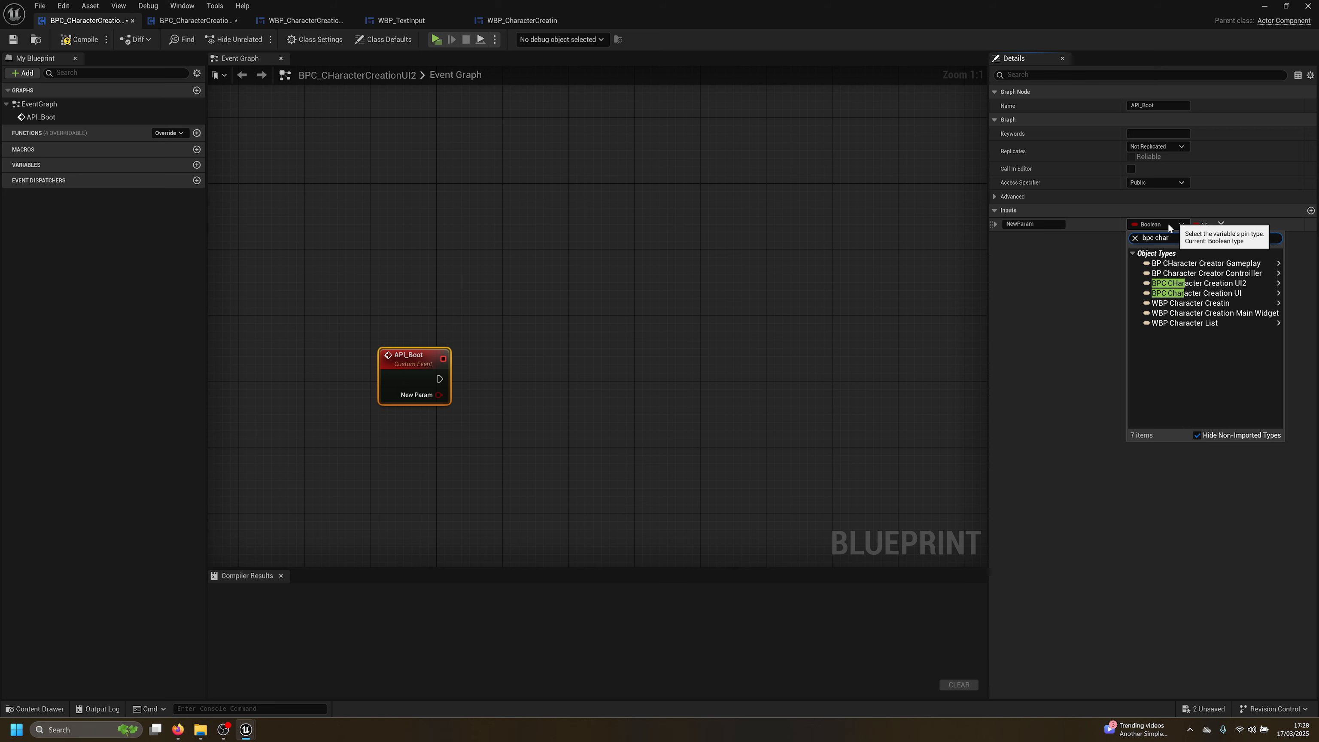
mouse_move(1225, 293)
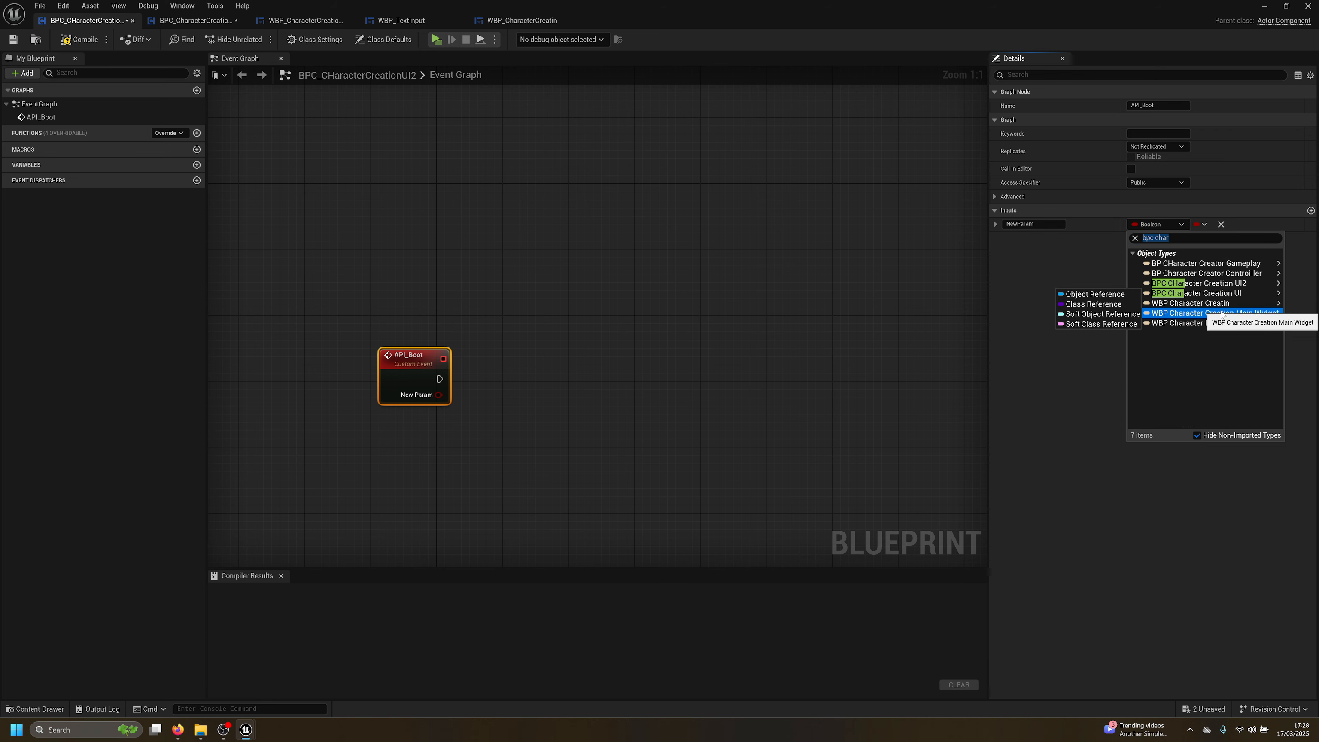
click(1204, 264)
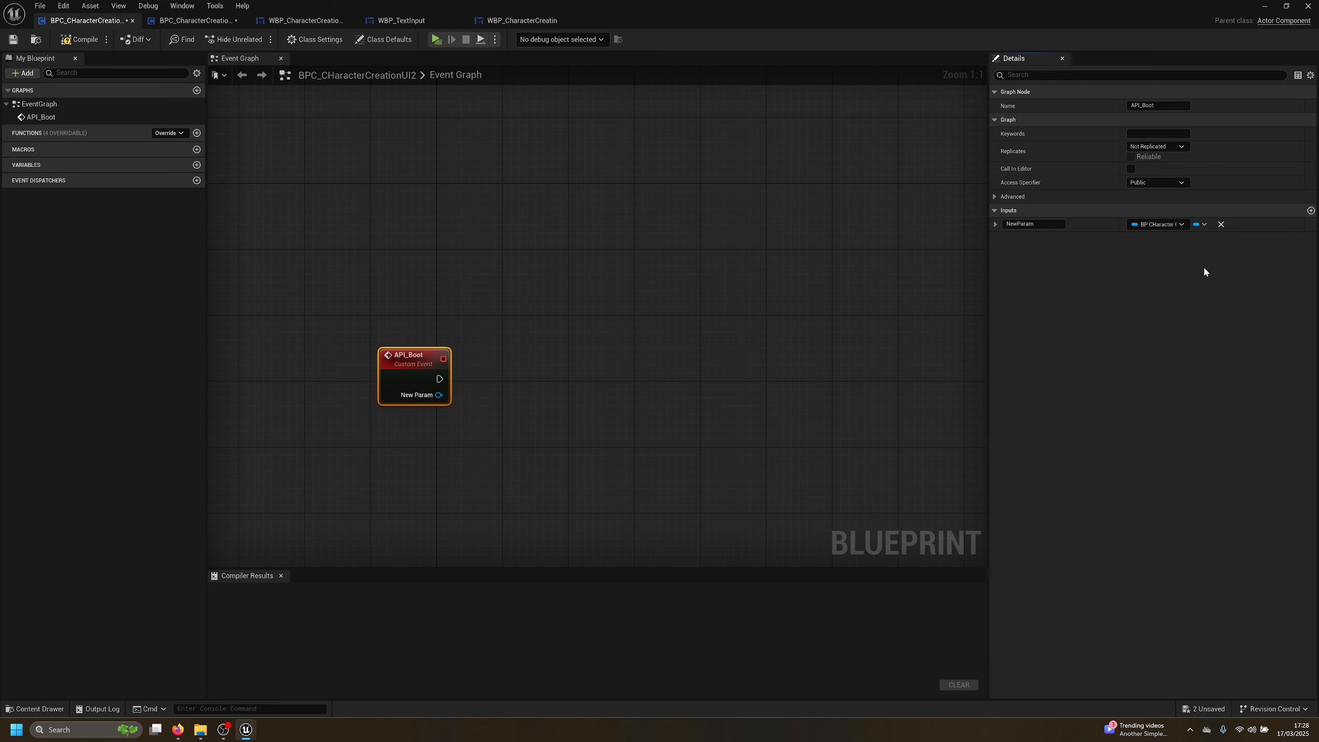
Change the API_Boot input to a BP Character Creator Controller object reference and name it Ref
click(1182, 224)
text(bp)
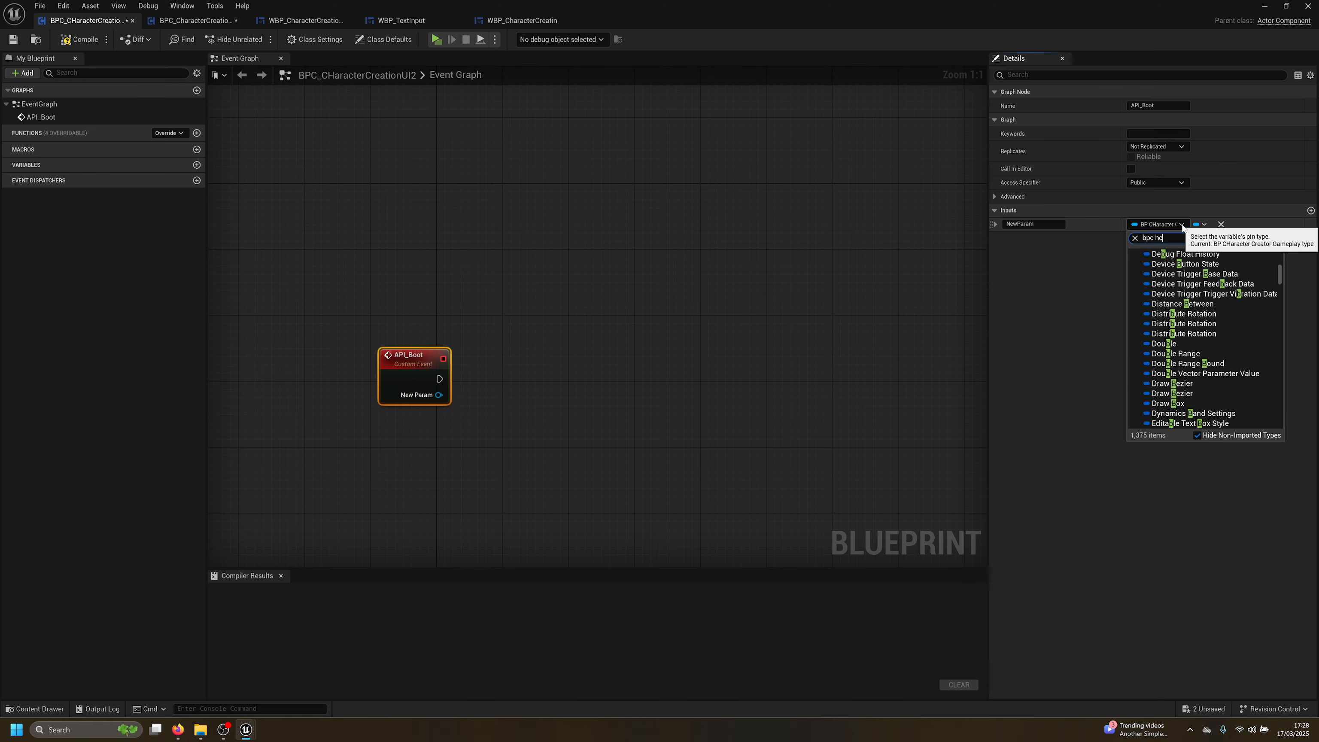
text(c hc)
key(BackSpace)
key(BackSpace)
text(ch)
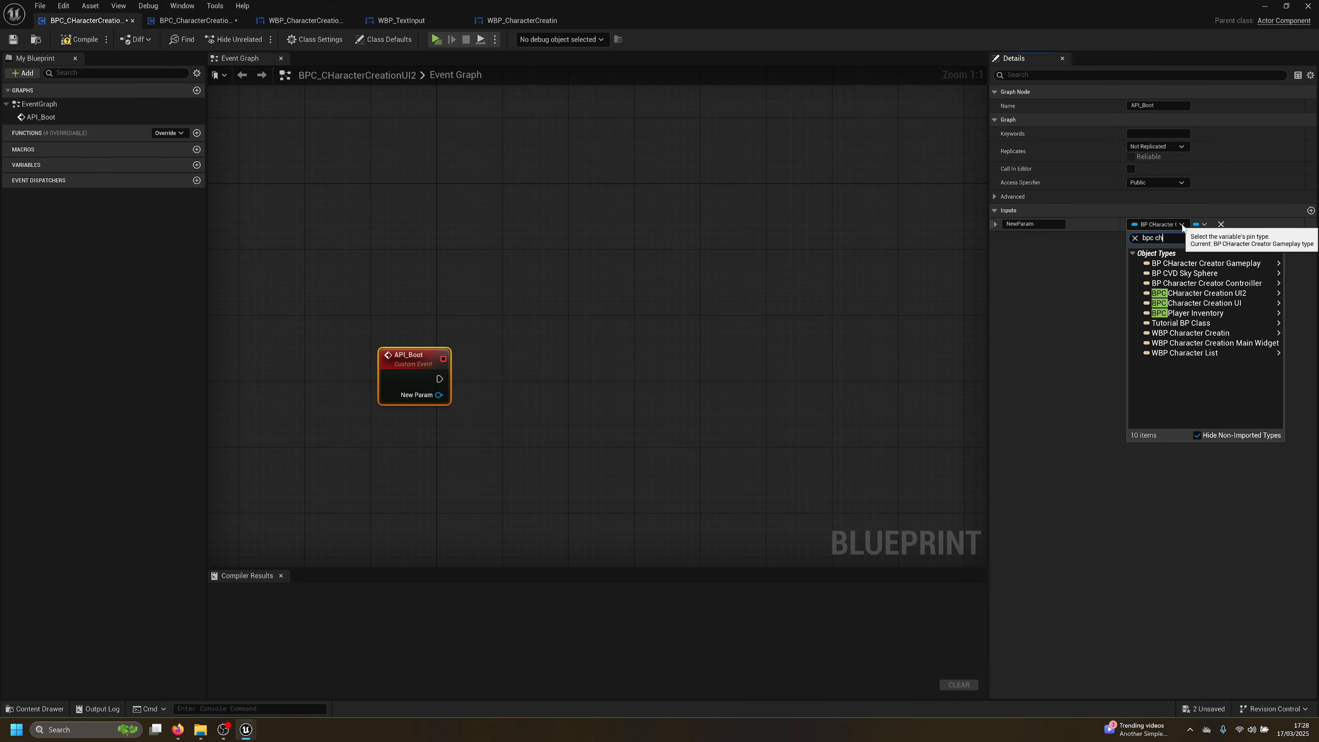
text(a)
click(1209, 274)
click(1034, 224)
text(Ref)
key(Return)
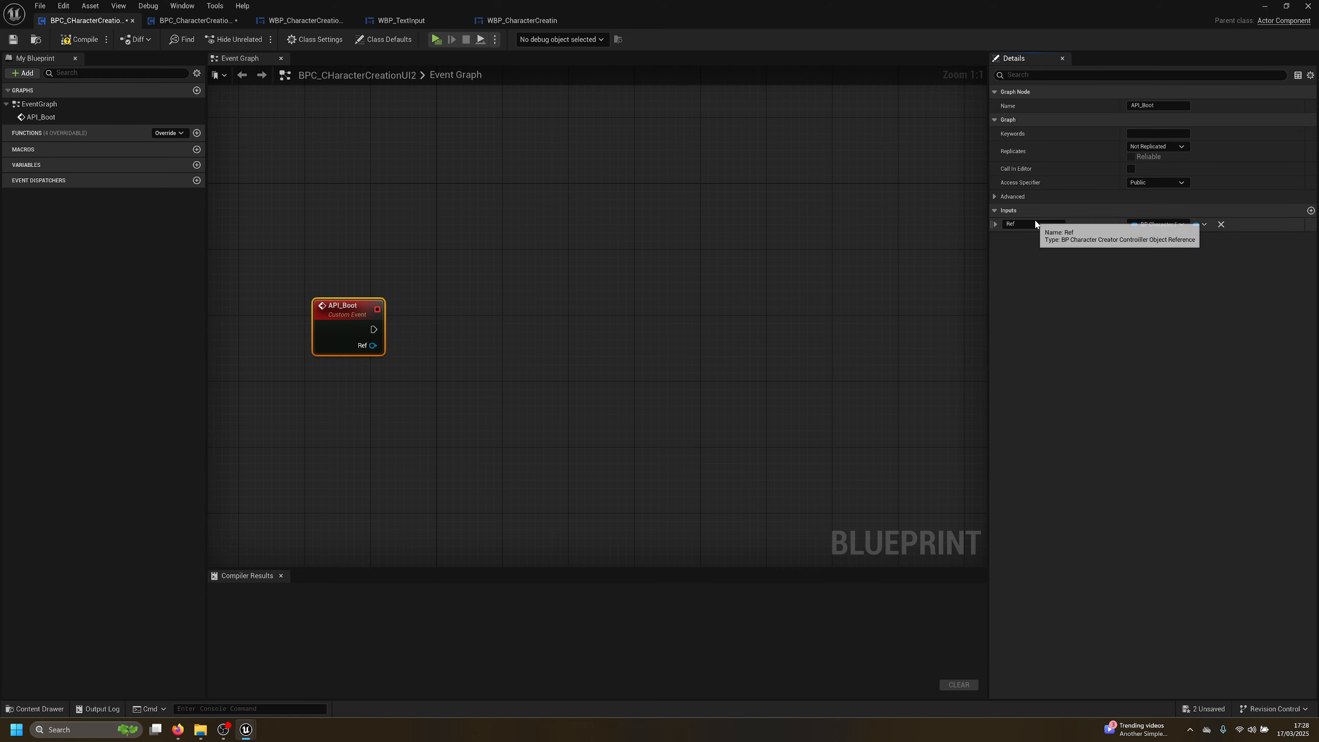
Compile and save the original BPC_CharacterCreationUI blueprint, then return to the BPC_CHaracterCreationUI2 event graph
click(196, 22)
click(76, 38)
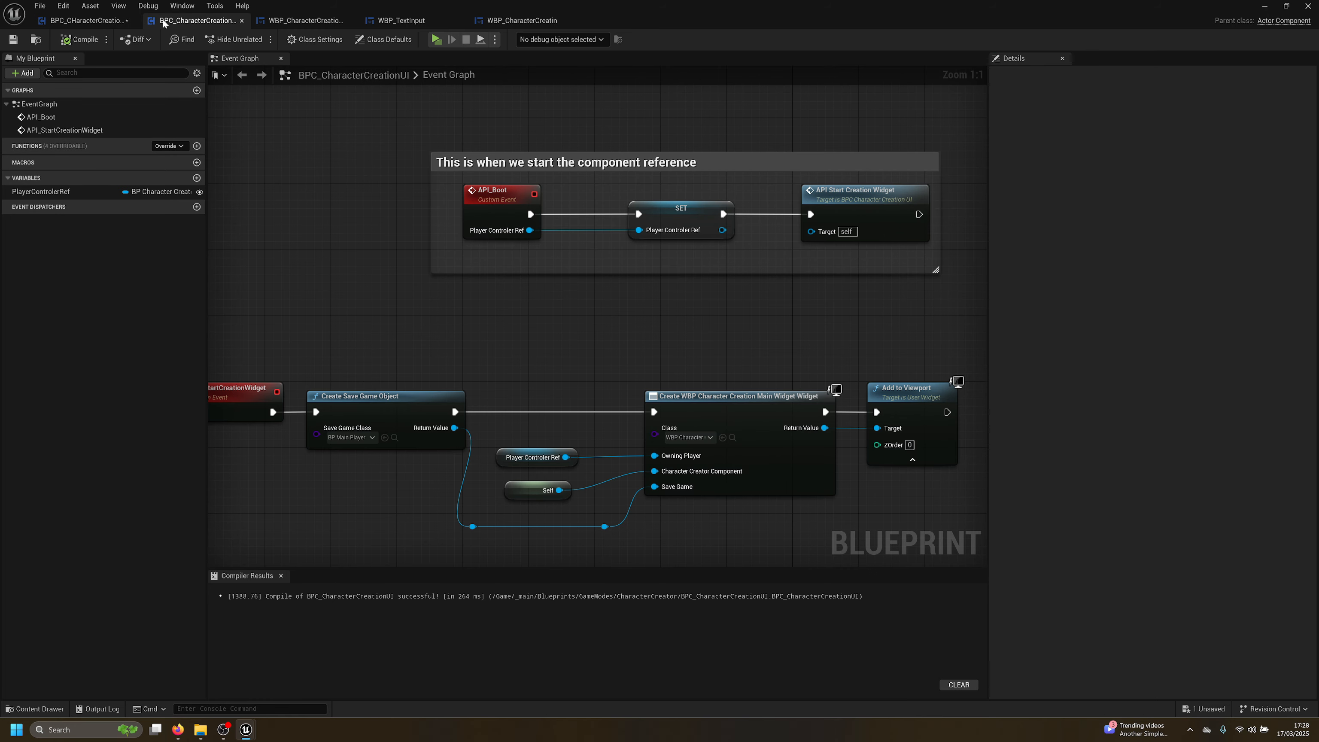
click(117, 6)
click(78, 21)
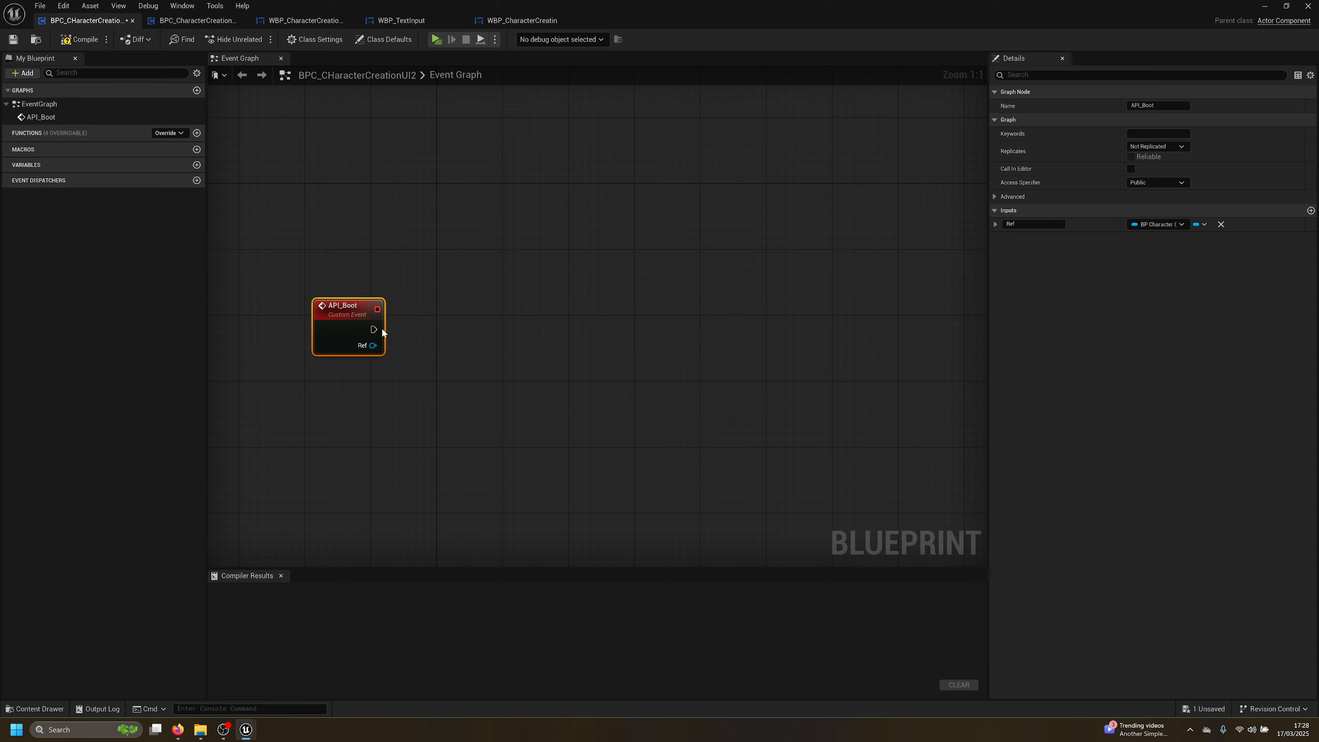
Promote API_Boot's Ref pin to a variable named ControllerRef, align its Set node with the event, and compile and save the blueprint
drag(373, 345, 443, 344)
click(500, 397)
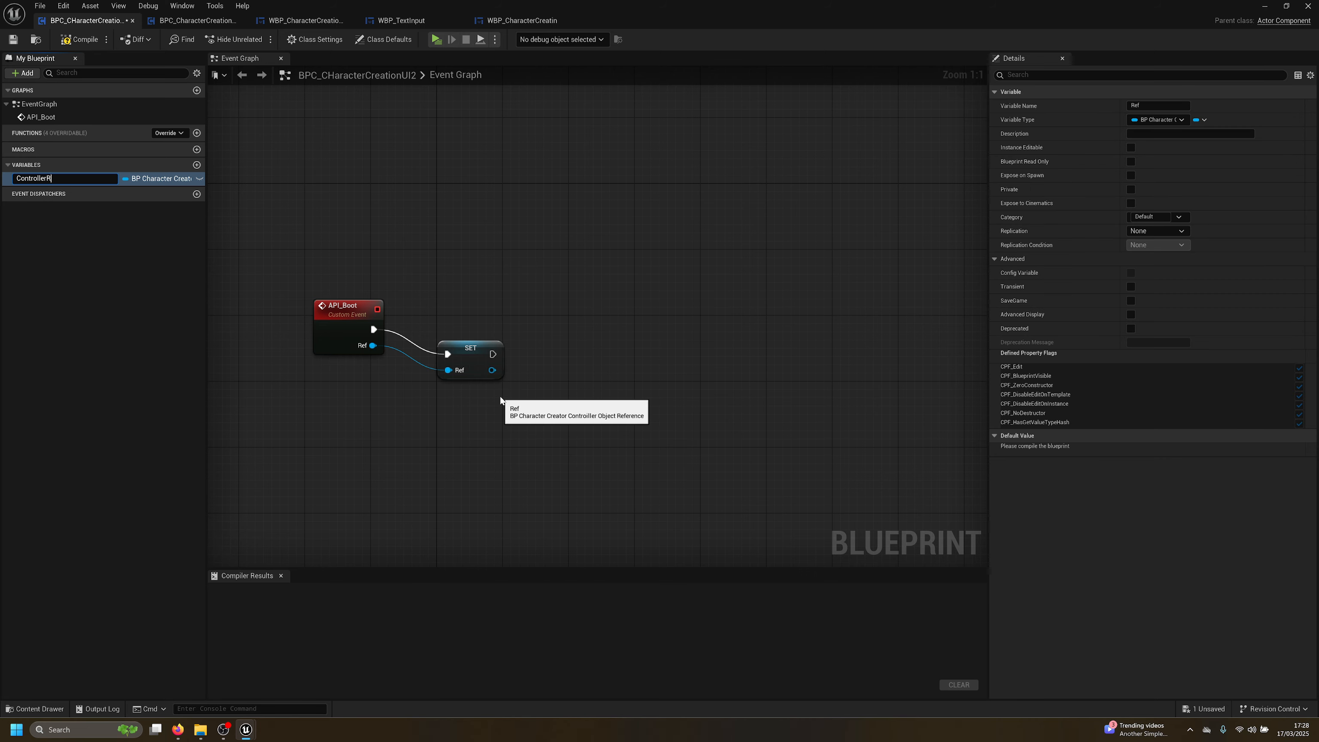
key(Return)
drag(482, 355, 459, 338)
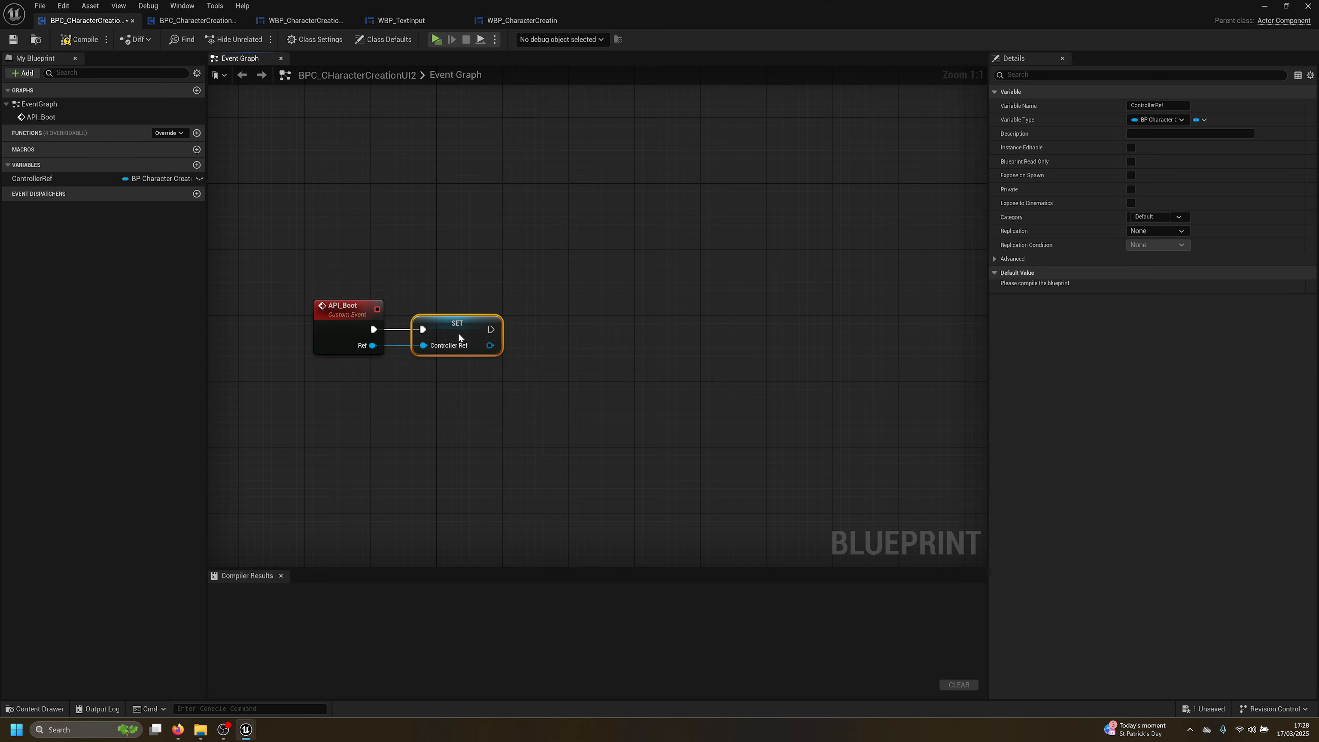
click(188, 20)
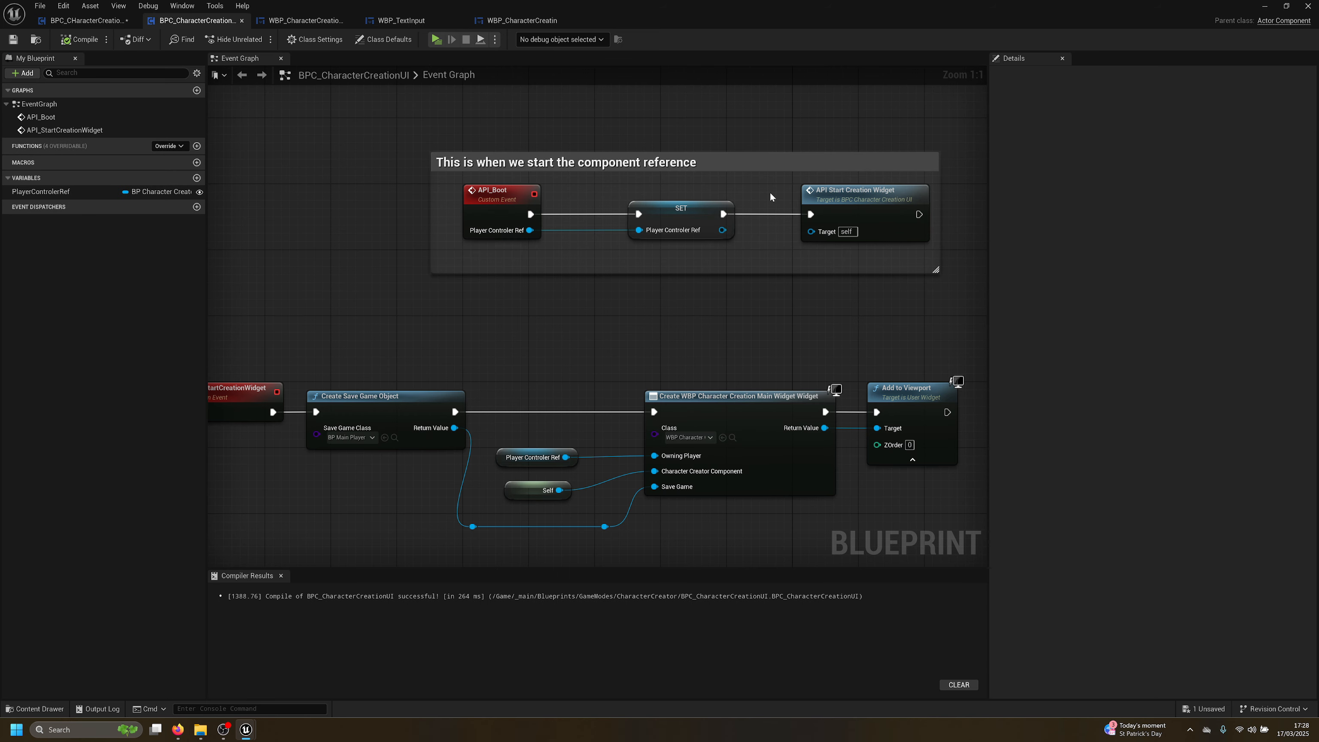
click(83, 25)
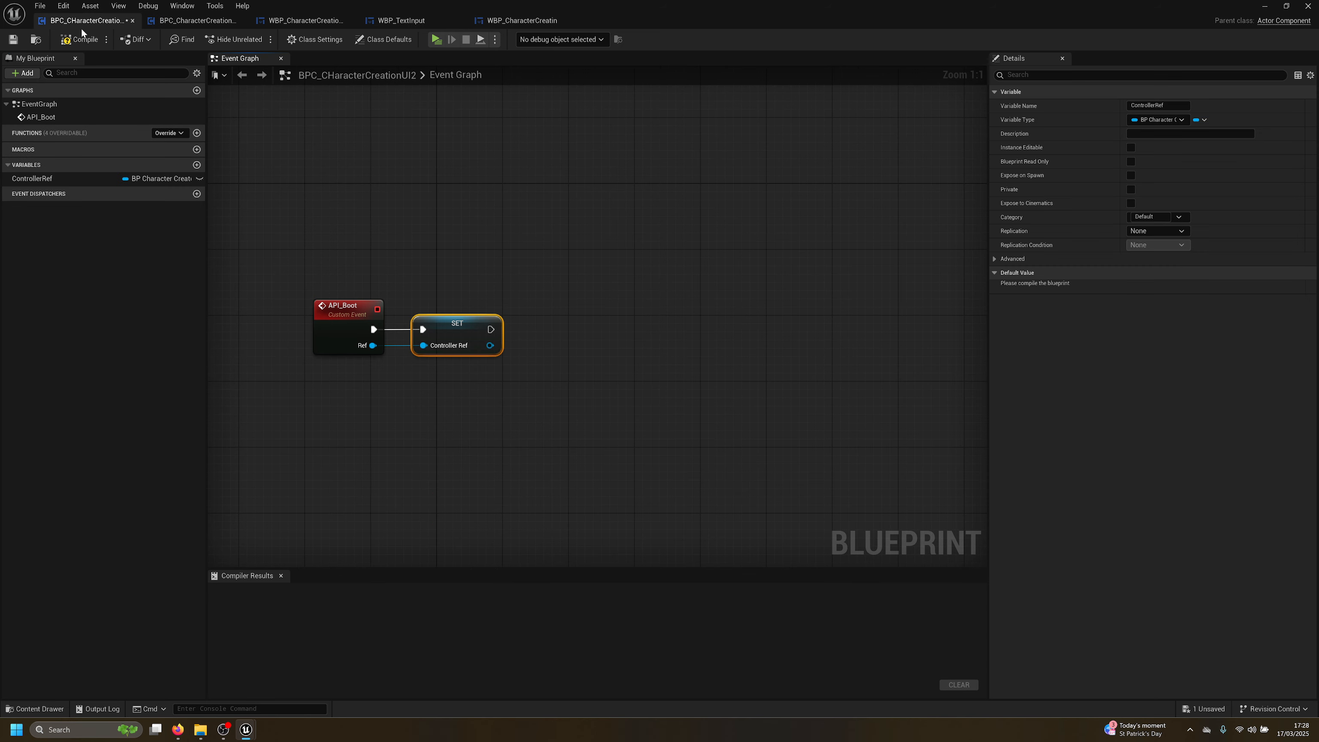
click(79, 39)
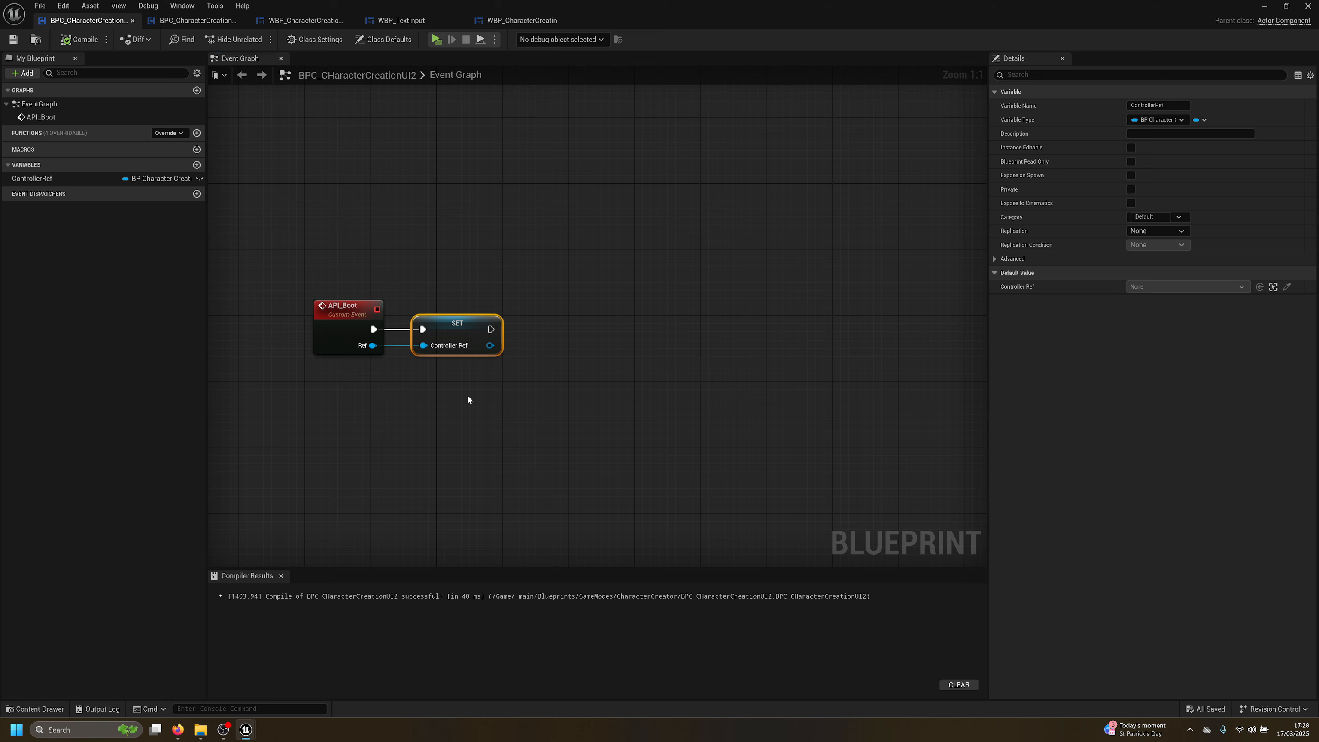
Add a custom event named API_StartWidget below the API_Boot event
right_drag(467, 400, 521, 275)
right_click(403, 325)
text(cus)
key(Return)
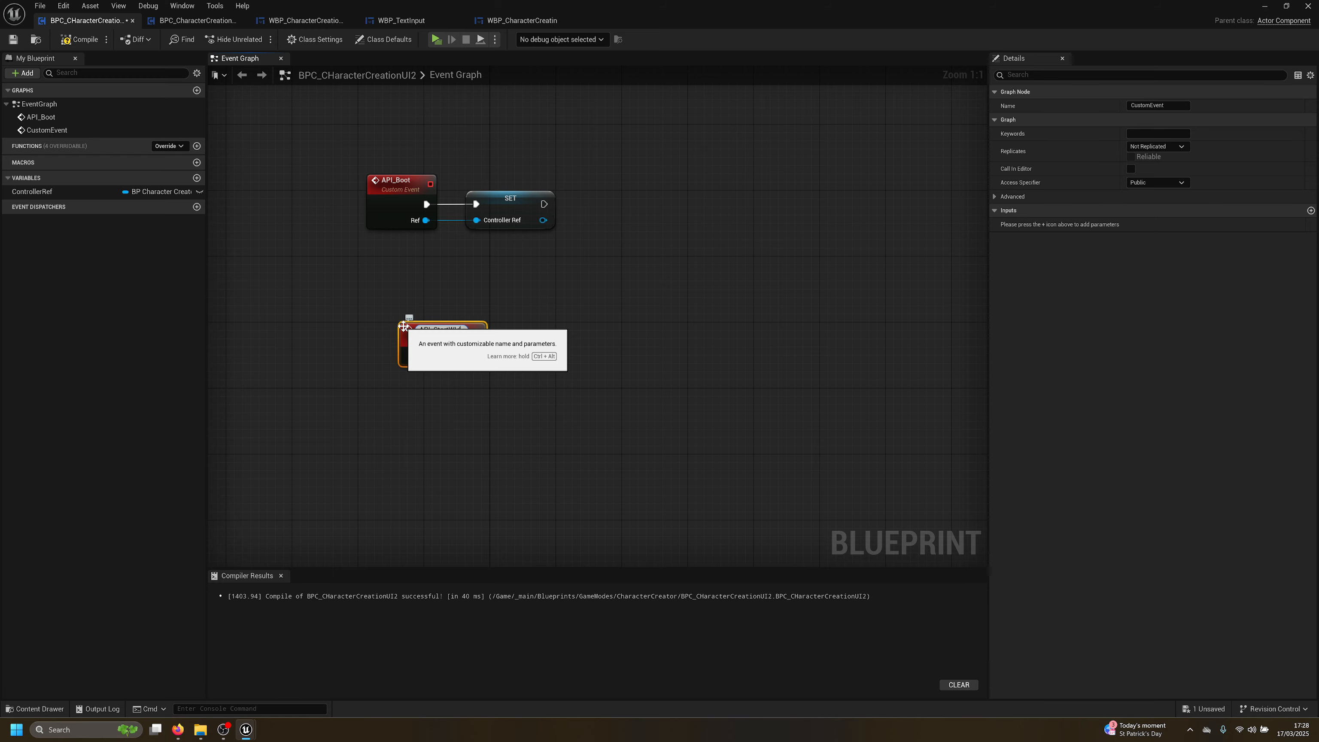
key(Return)
drag(469, 347, 404, 344)
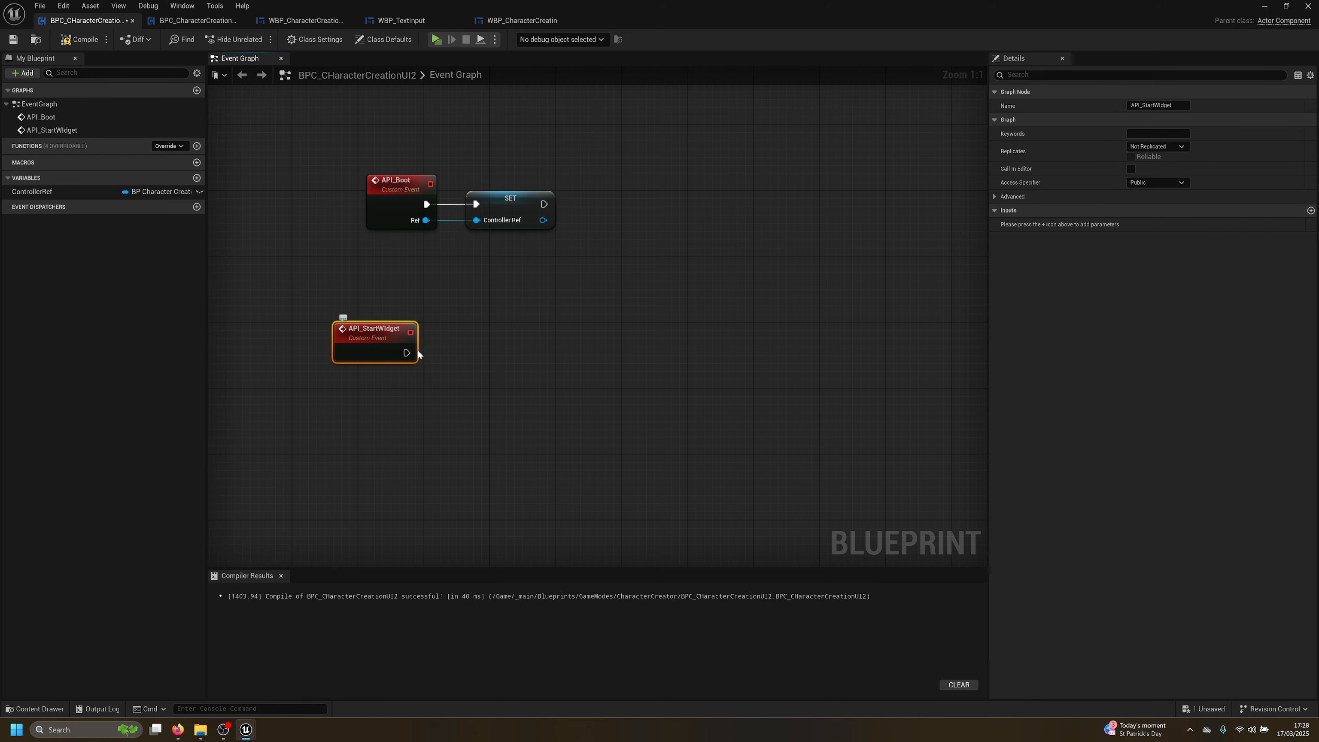
Copy the widget creation and Add to Viewport nodes from BPC_CharacterCreationUI into BPC_CHaracterCreationUI2 and connect them to API_StartWidget
click(192, 20)
scroll(486, 262, down, 2)
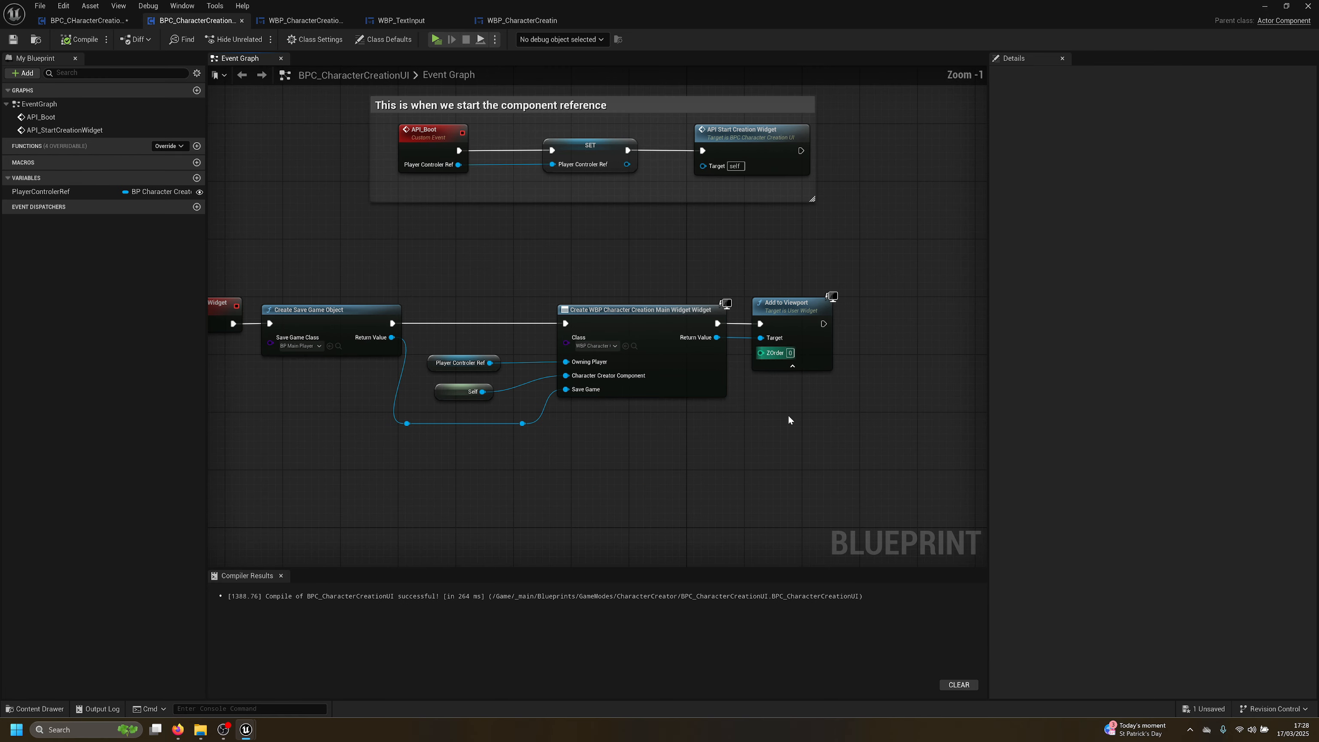
drag(486, 371, 474, 292)
drag(344, 249, 251, 384)
drag(775, 469, 403, 268)
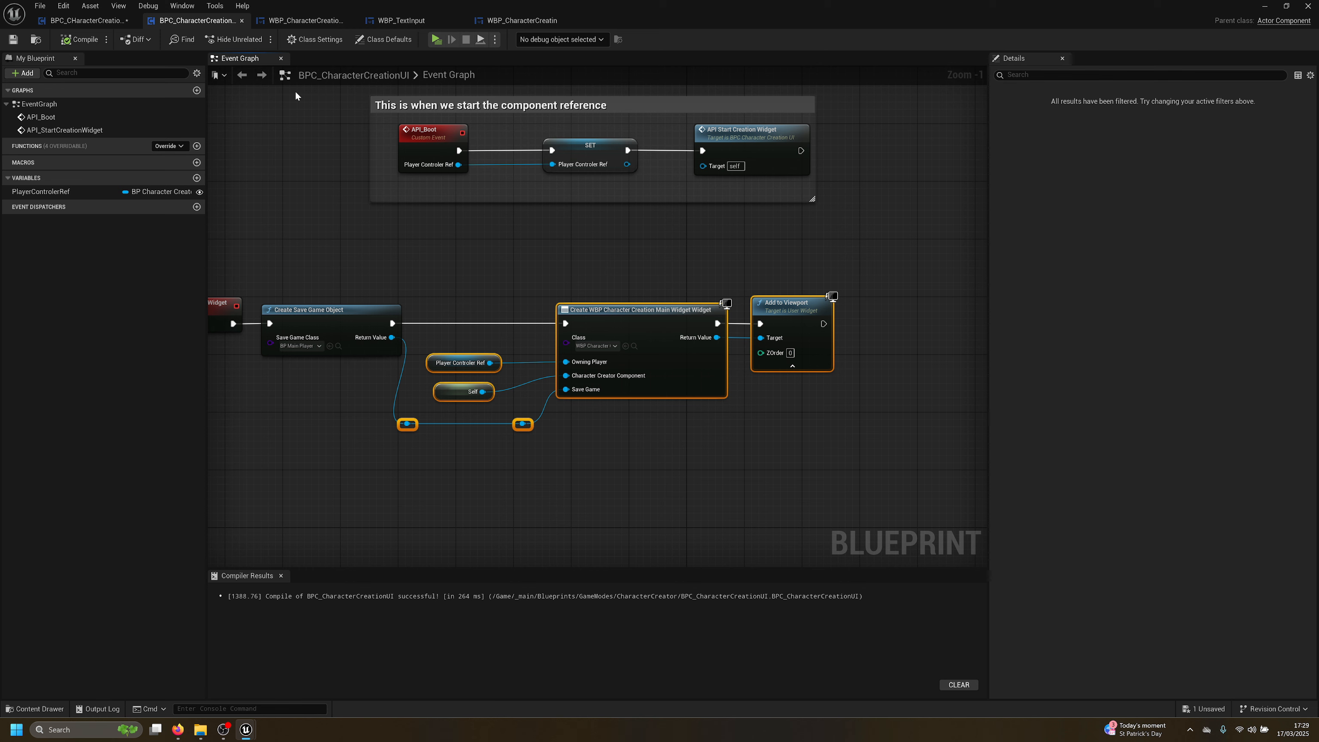
click(107, 20)
scroll(477, 315, up, 2)
key(ctrl+v)
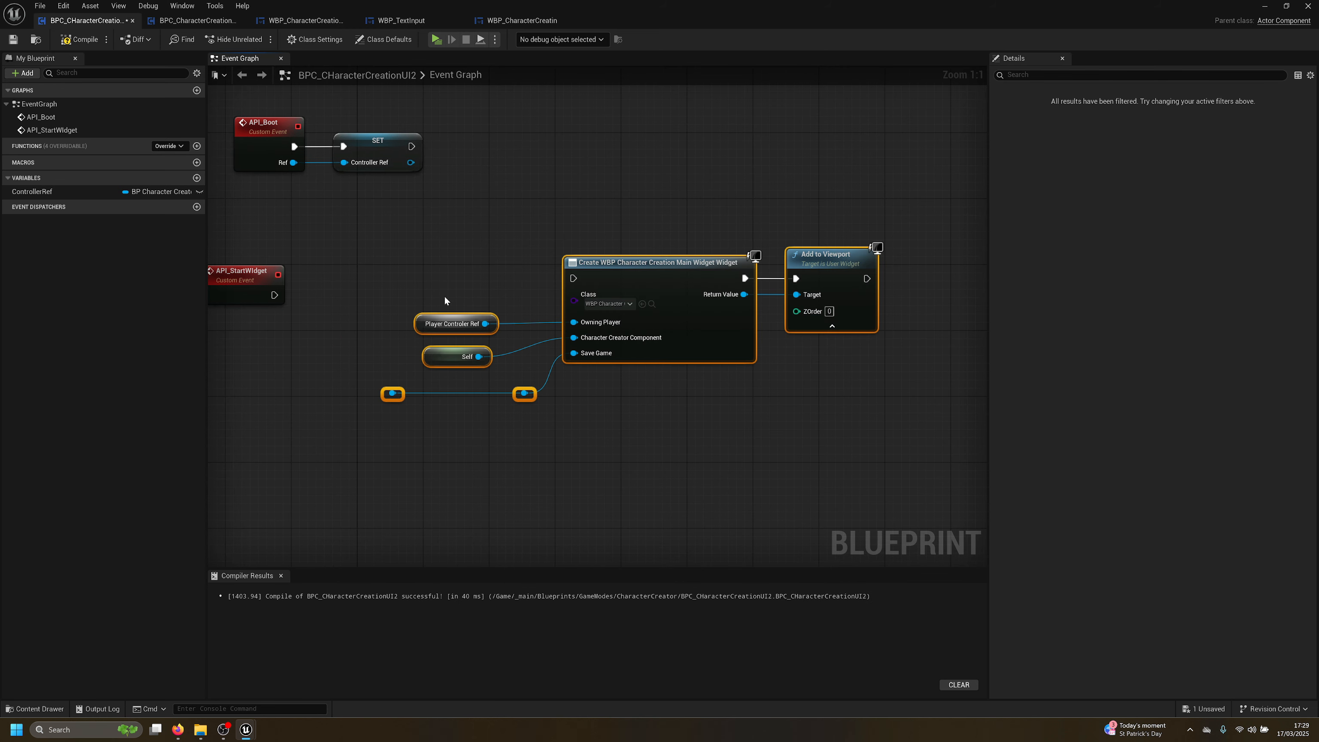
drag(595, 279, 496, 280)
drag(275, 296, 624, 307)
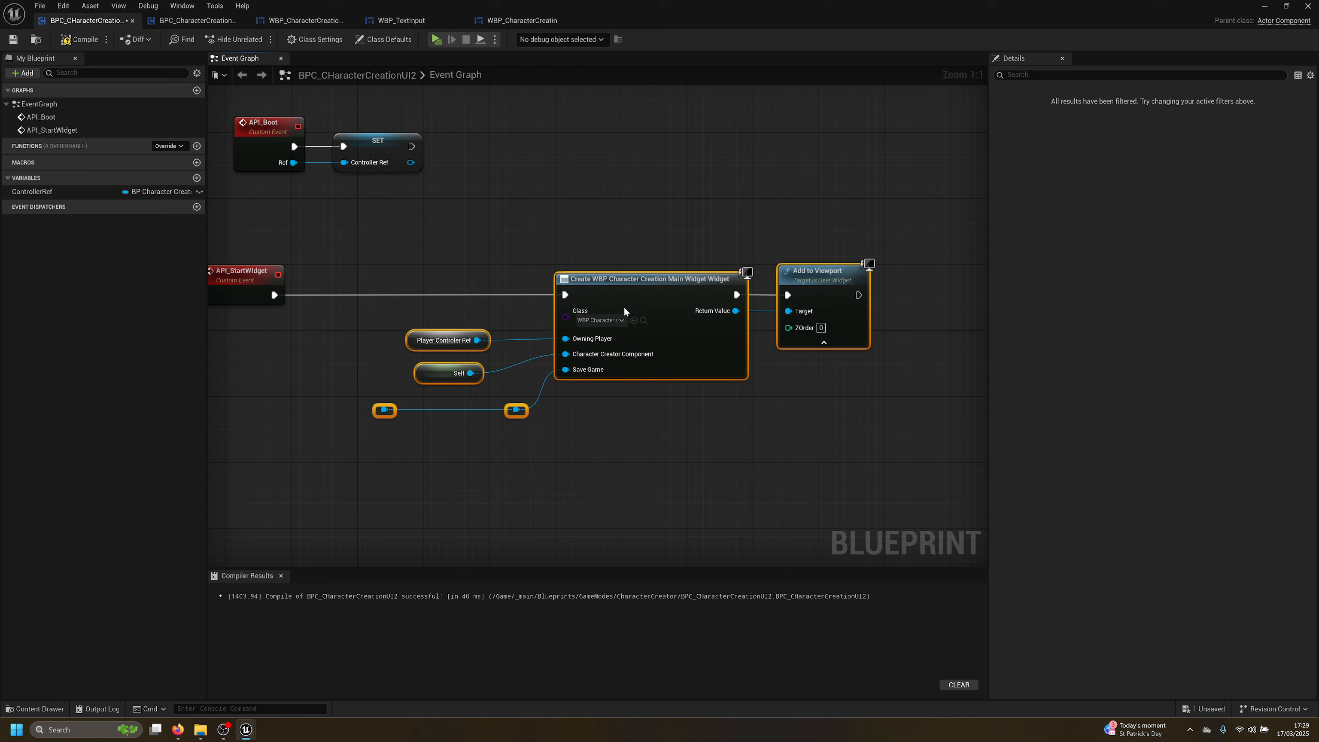
click(462, 442)
right_drag(318, 397, 431, 383)
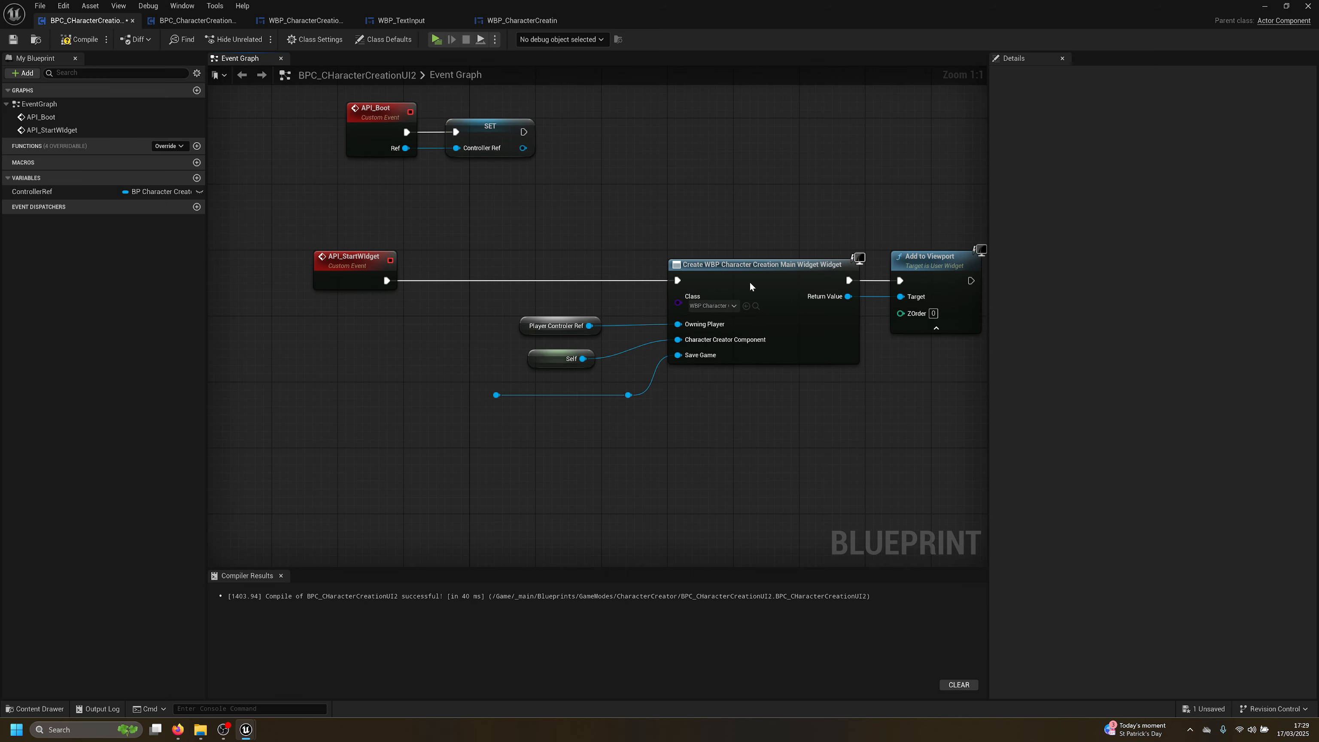
Delete the pasted widget creation, reference and Add to Viewport nodes from the graph
right_drag(750, 287, 636, 351)
drag(660, 399, 316, 201)
key(Delete)
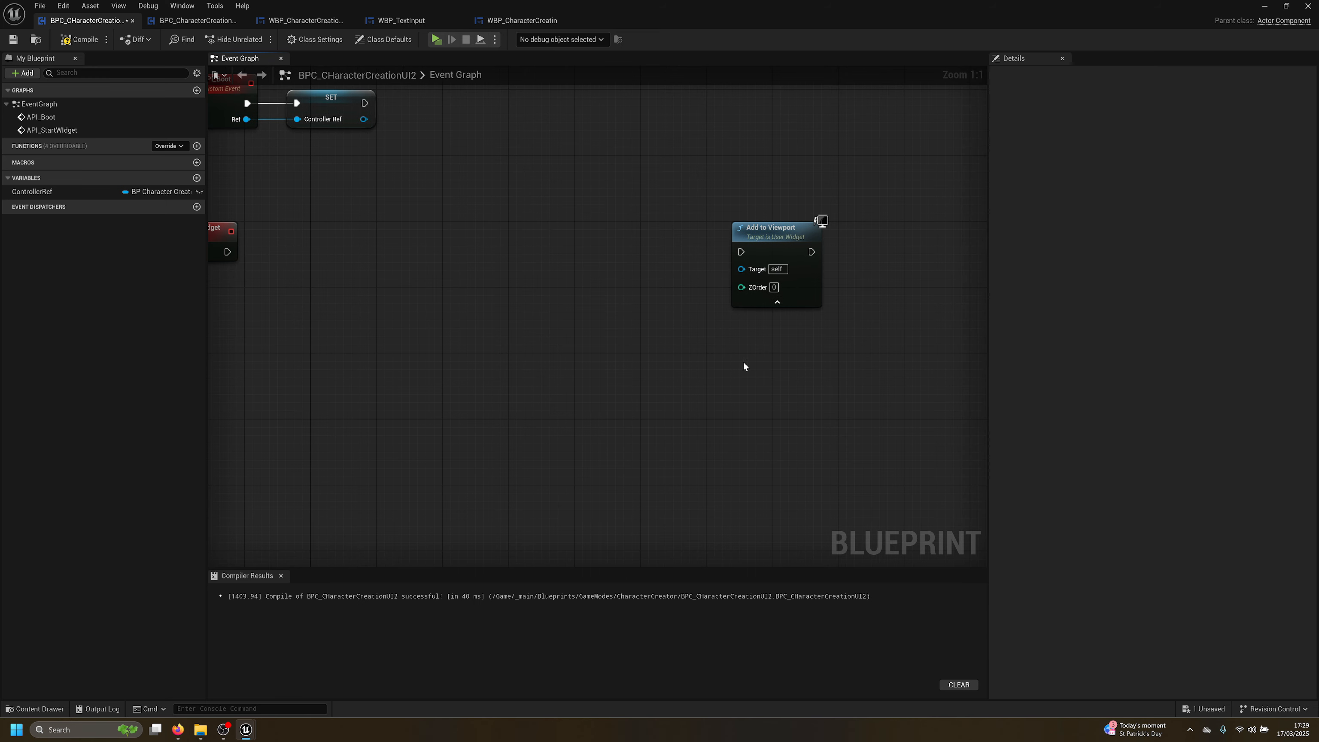
drag(744, 363, 755, 240)
key(Delete)
Add a Create Widget node connected to the API_StartWidget event's execution output
right_drag(265, 290, 445, 288)
drag(407, 250, 487, 234)
text(create widget)
key(Return)
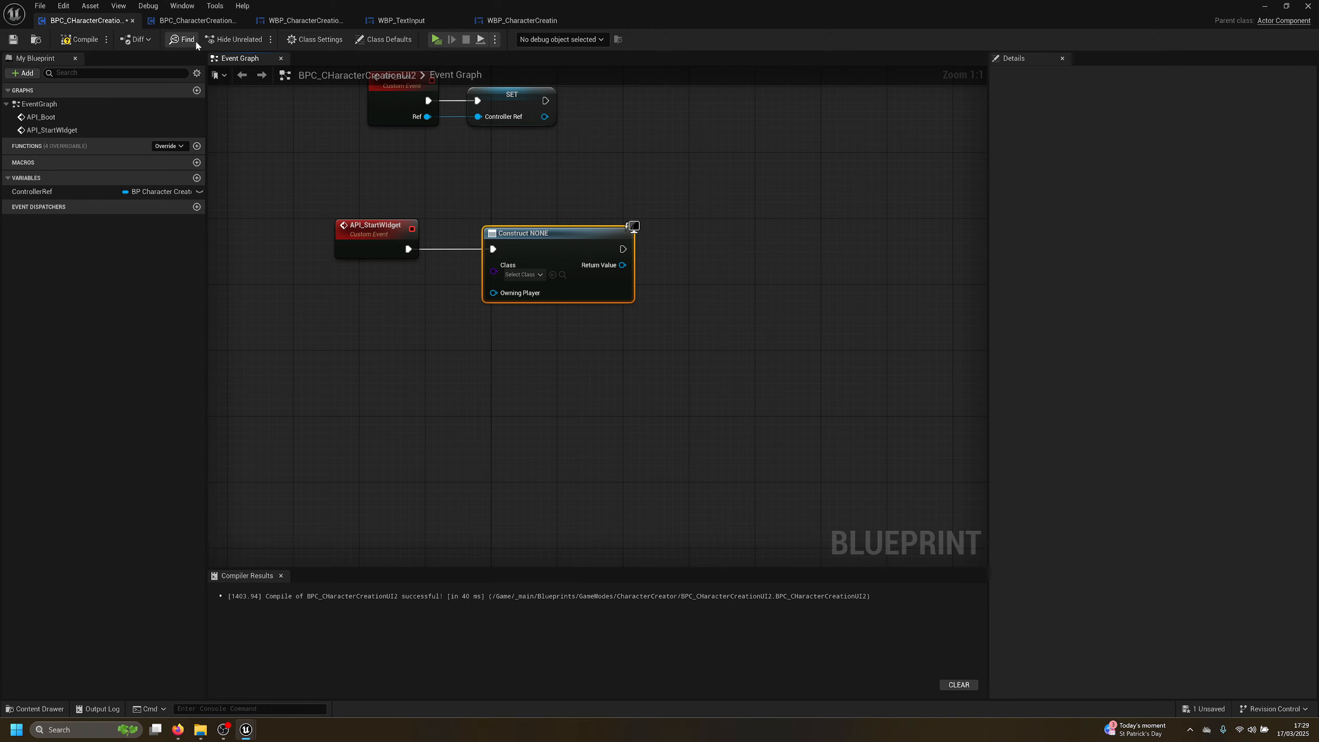
Close the unneeded widget editors, locate WBP_CharacterCreatin in the Content Browser, and assign it as the Create Widget node's class
click(539, 279)
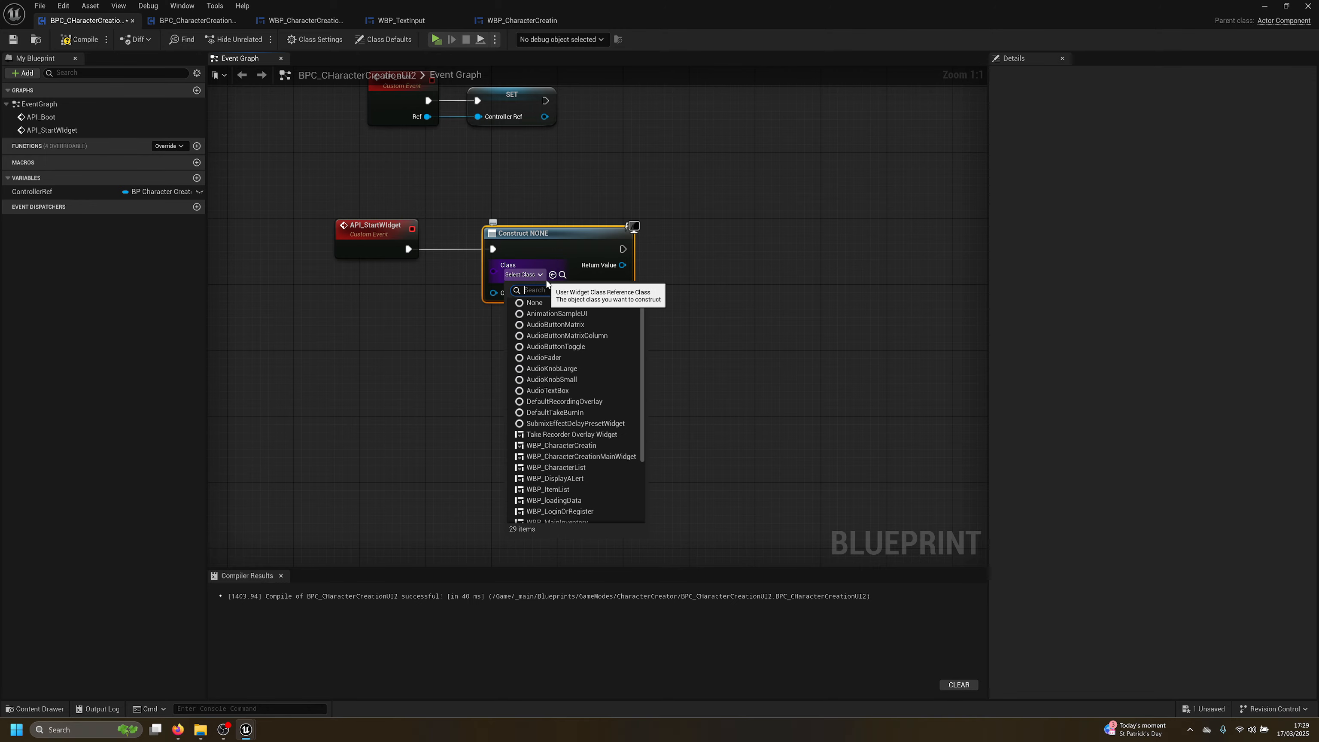
text(2)
drag(626, 8, 711, 139)
click(408, 152)
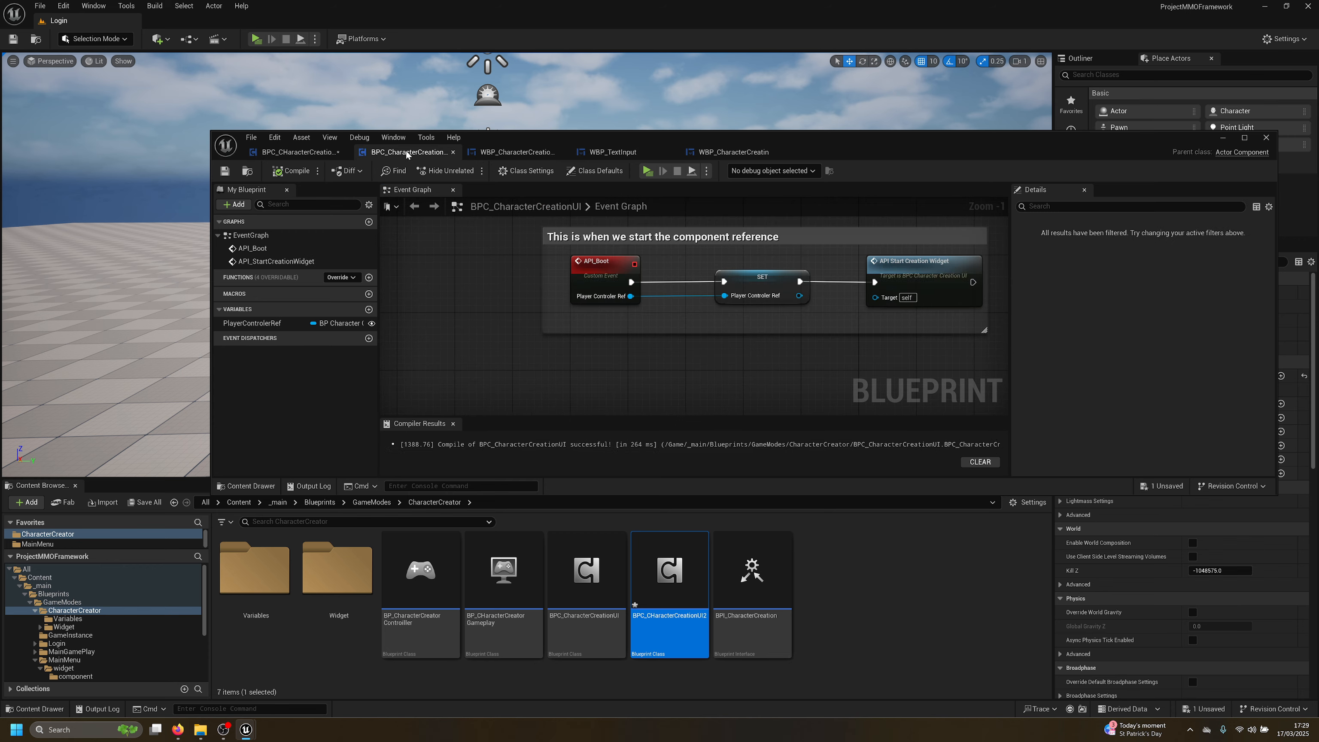
click(515, 152)
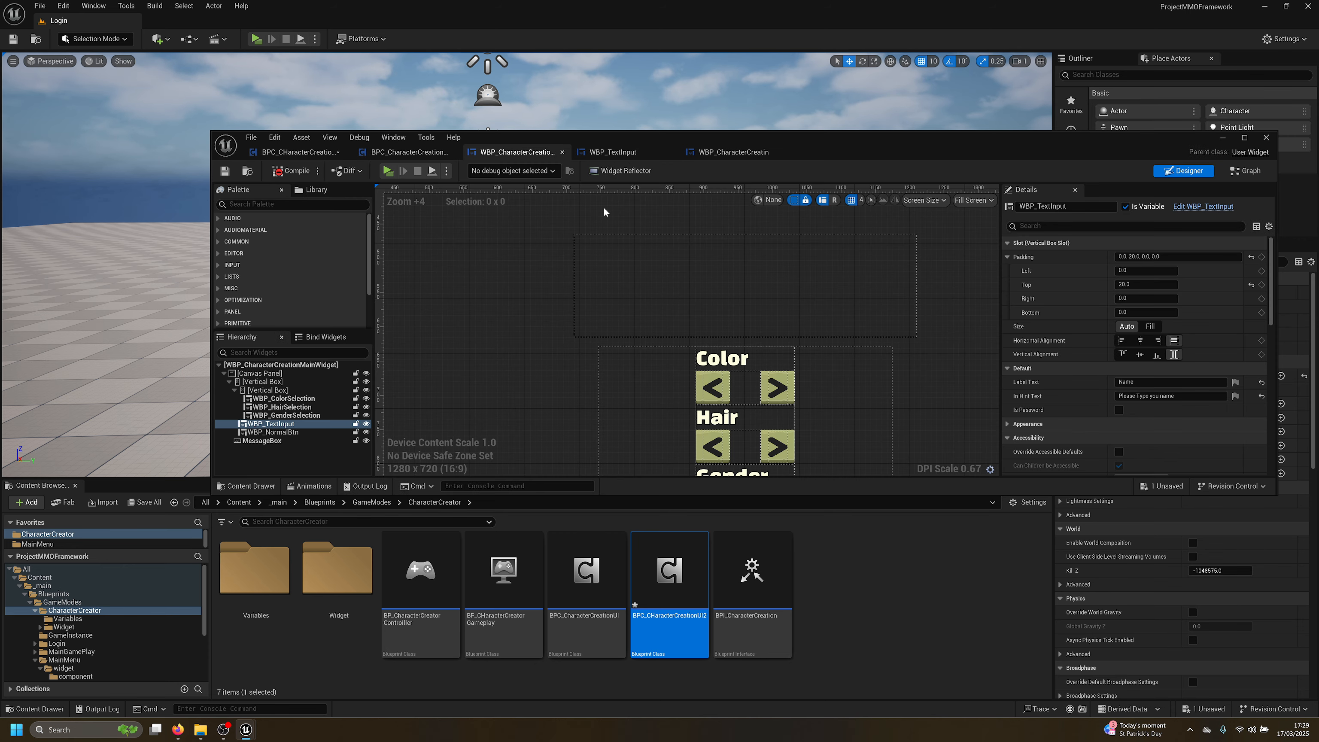
click(562, 151)
click(561, 151)
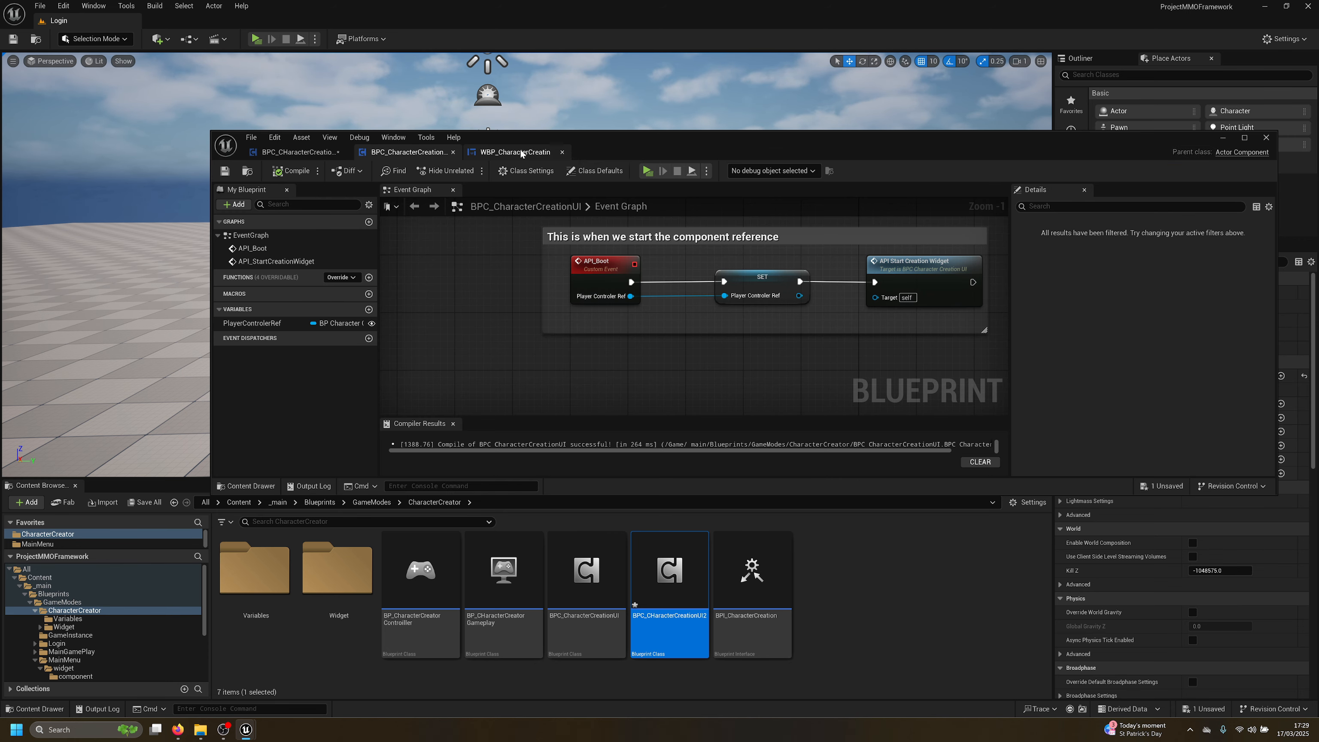
key(ctrl+b)
click(292, 153)
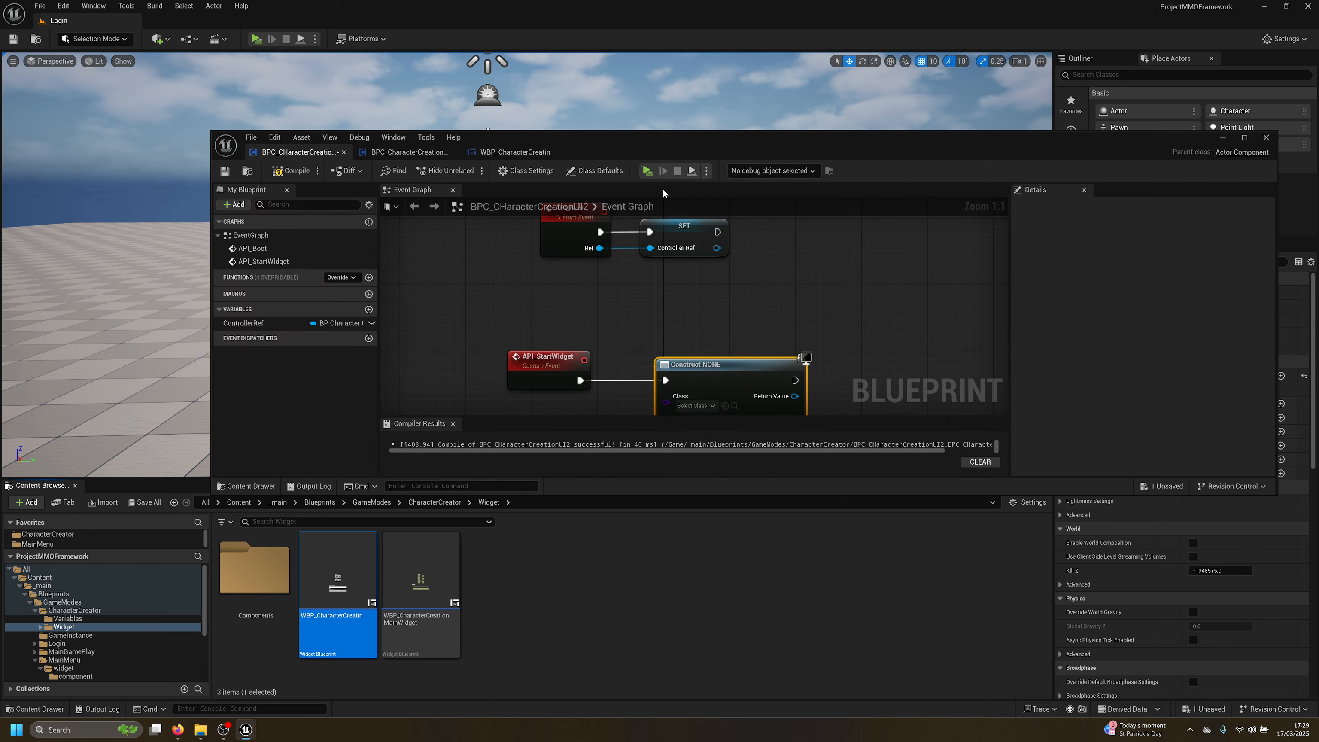
right_drag(694, 363, 523, 291)
click(563, 334)
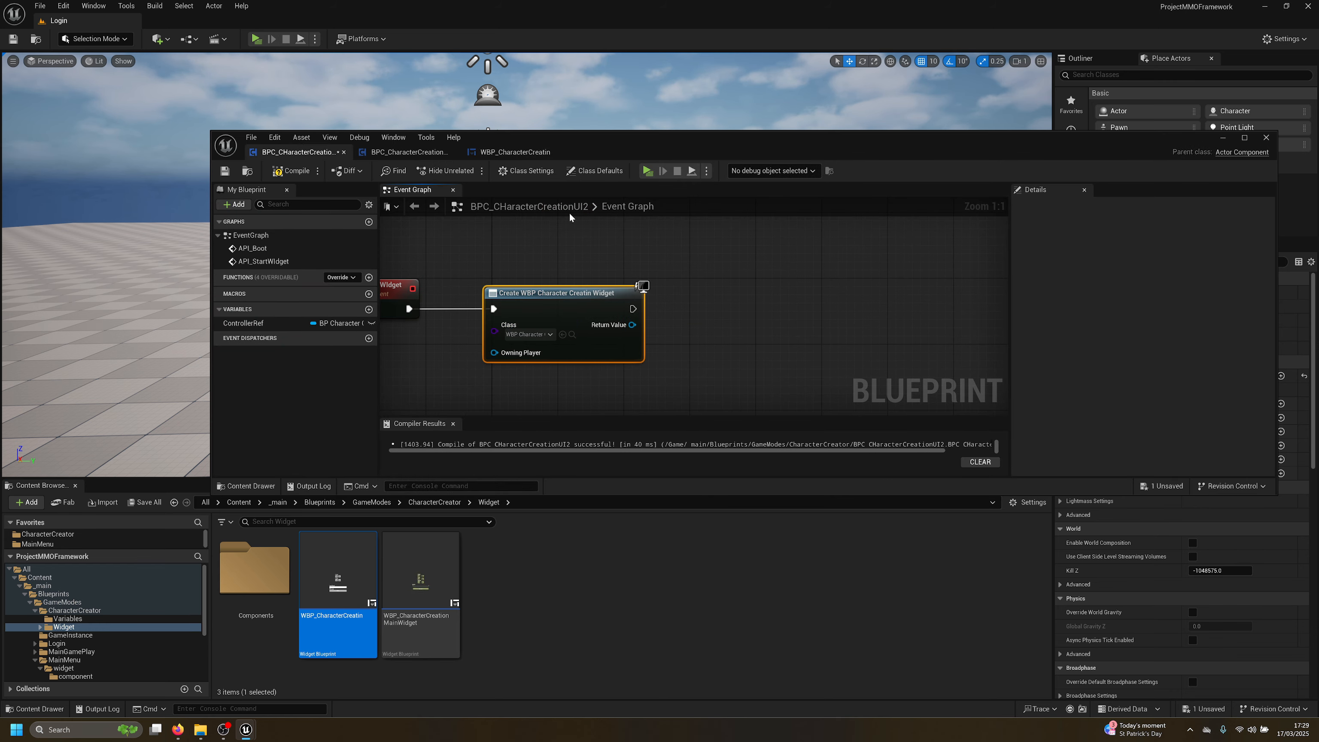
double_click(567, 142)
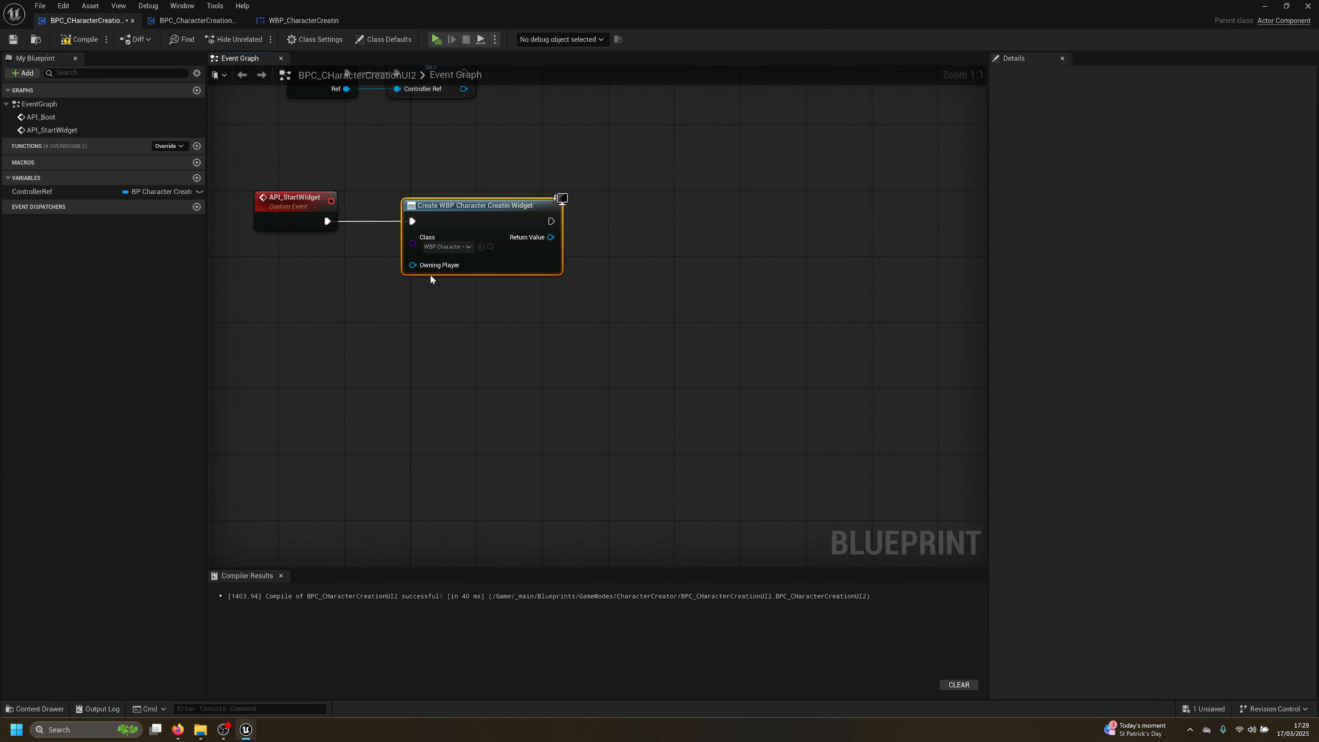
Connect the created widget's return value to an Add to Viewport node with its ZOrder option shown, and compile and save the blueprint
drag(551, 237, 616, 235)
text(add to v)
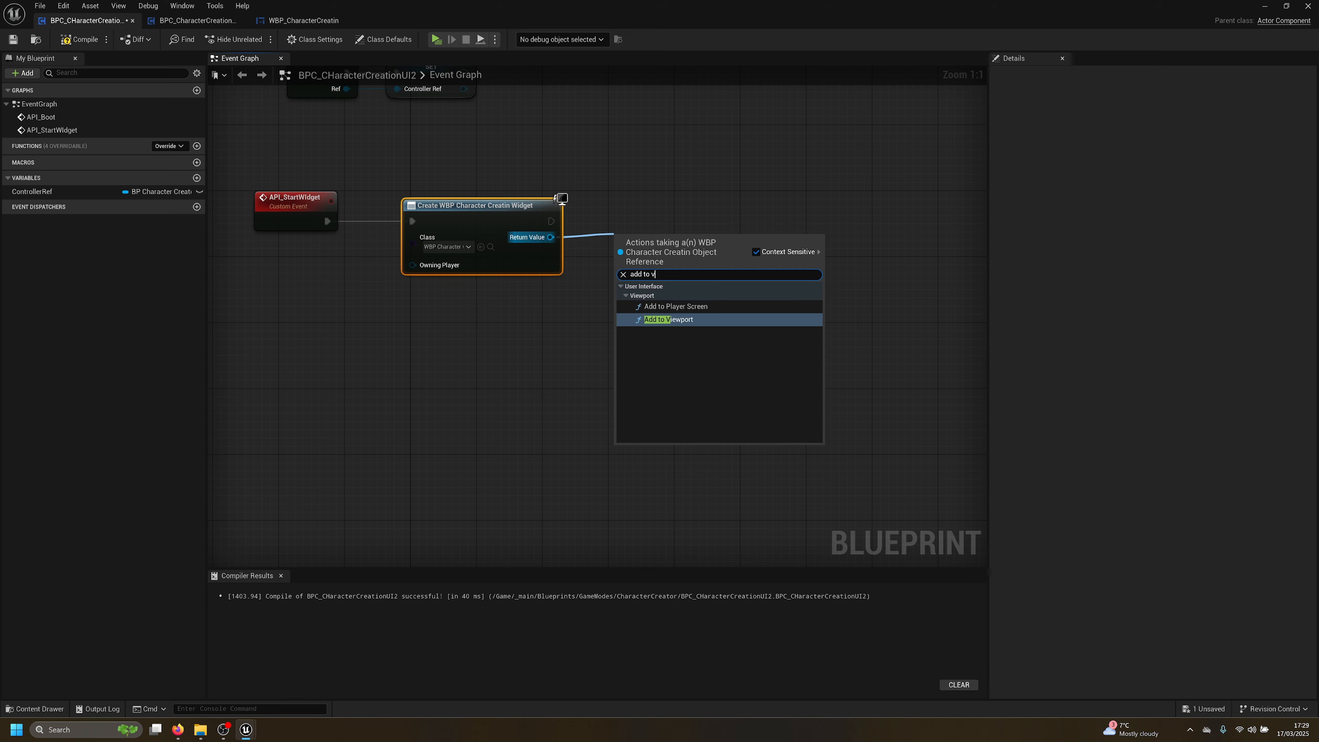
text(i)
key(Return)
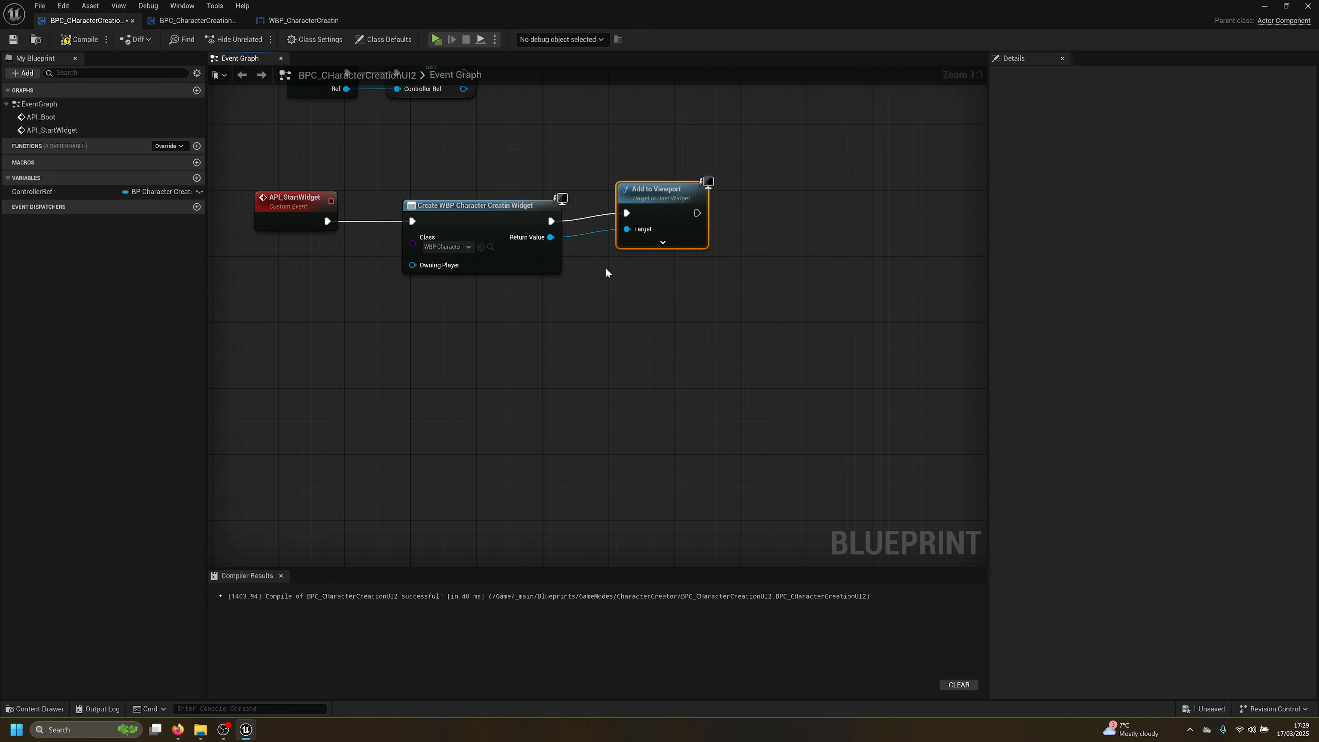
click(663, 243)
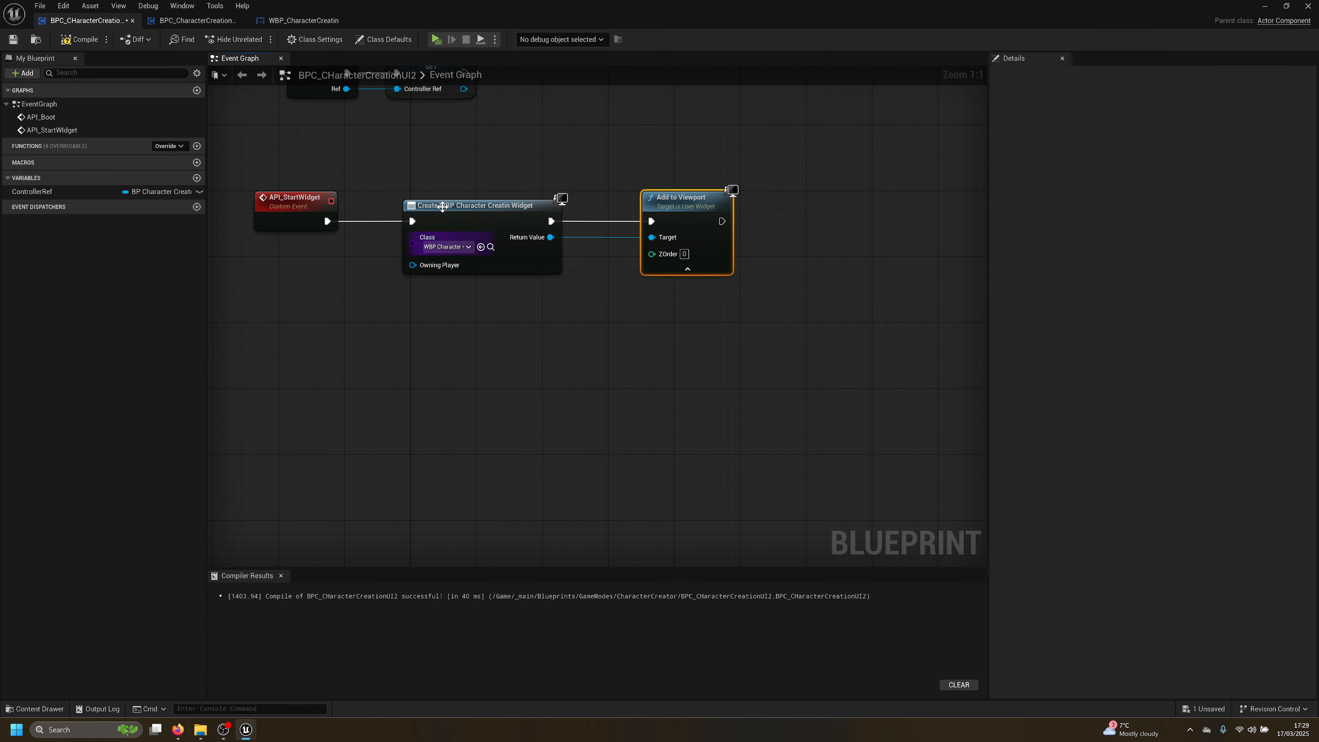
right_drag(447, 247, 603, 299)
click(83, 43)
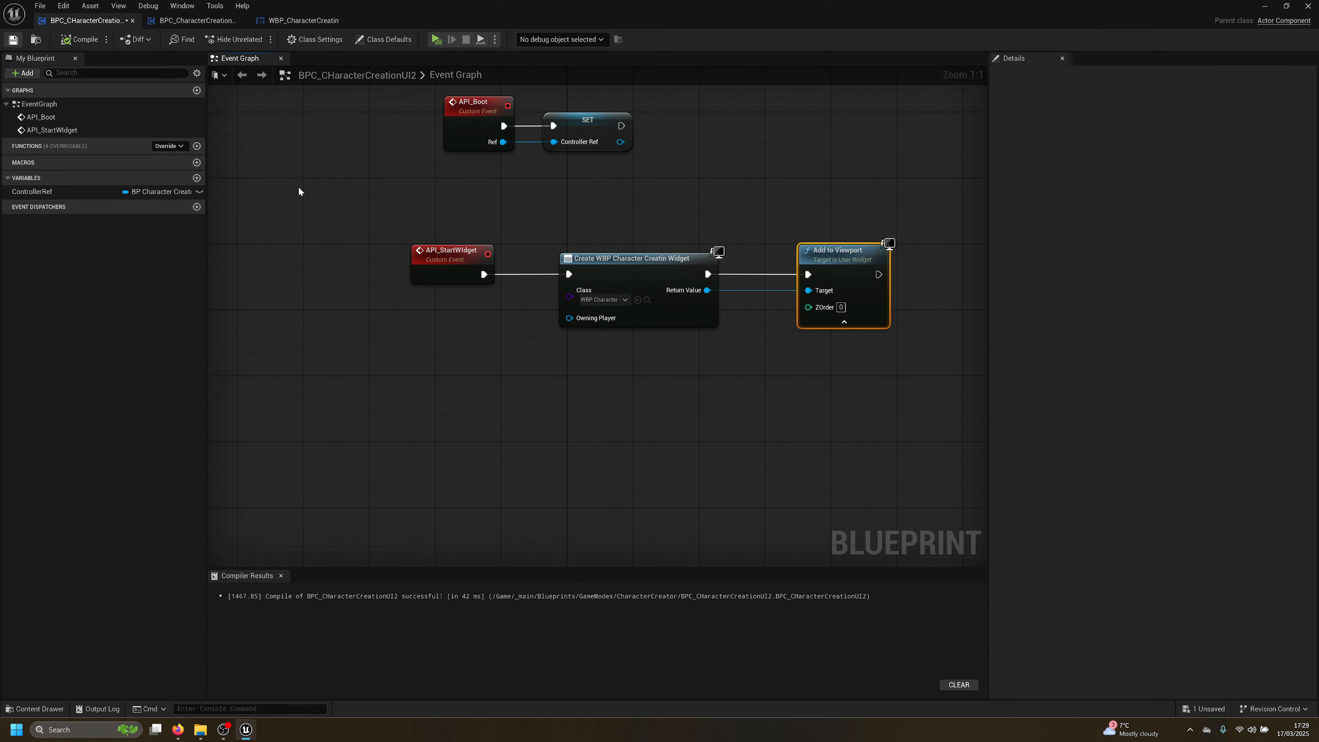
key(ctrl+s)
right_drag(614, 192, 522, 307)
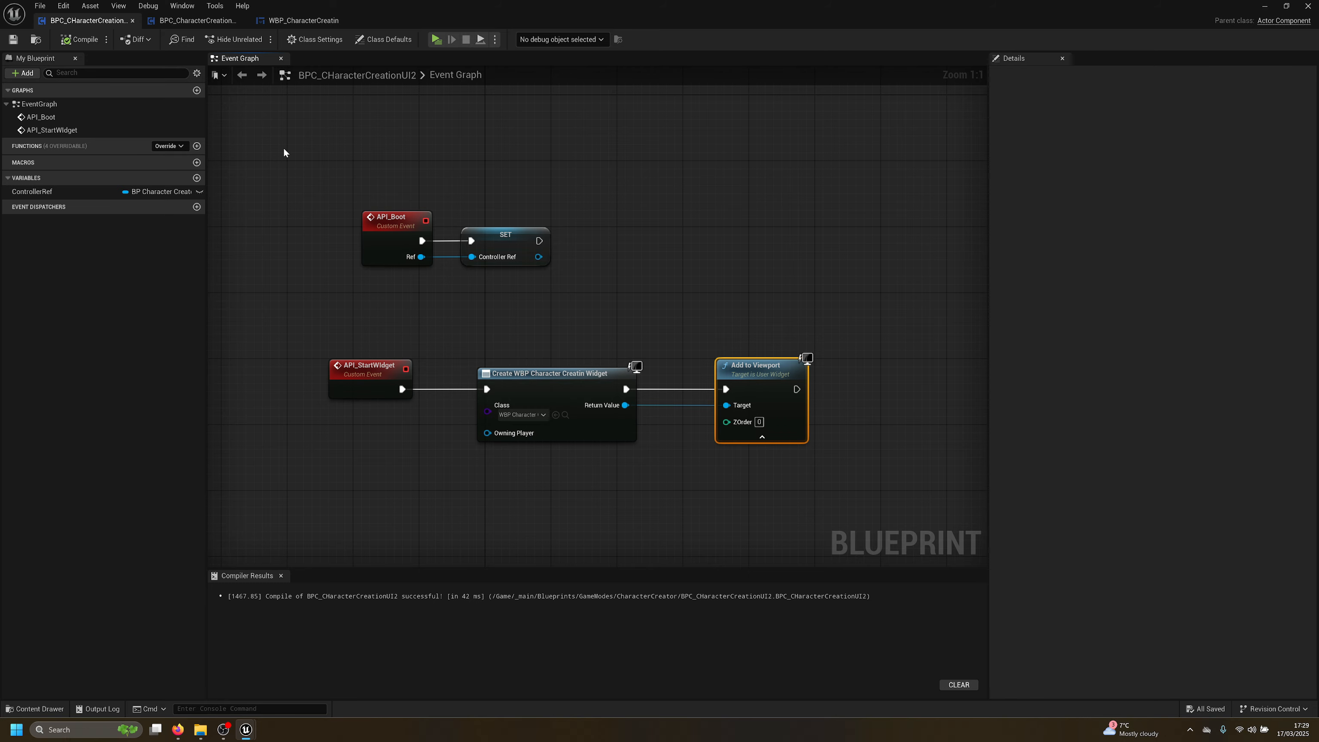
Play the project in the editor despite the unresolved compiler errors, view the login screen, and stop the preview
drag(404, 7, 585, 72)
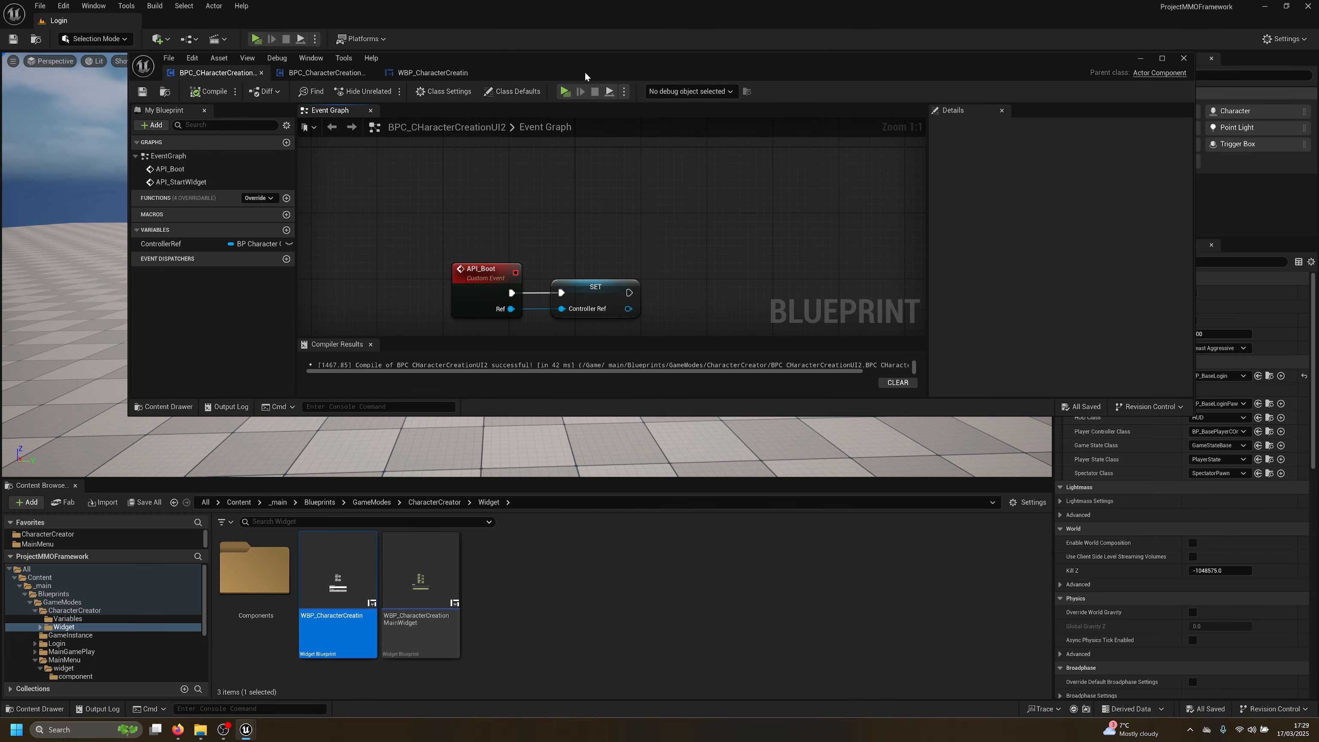
key(alt+p)
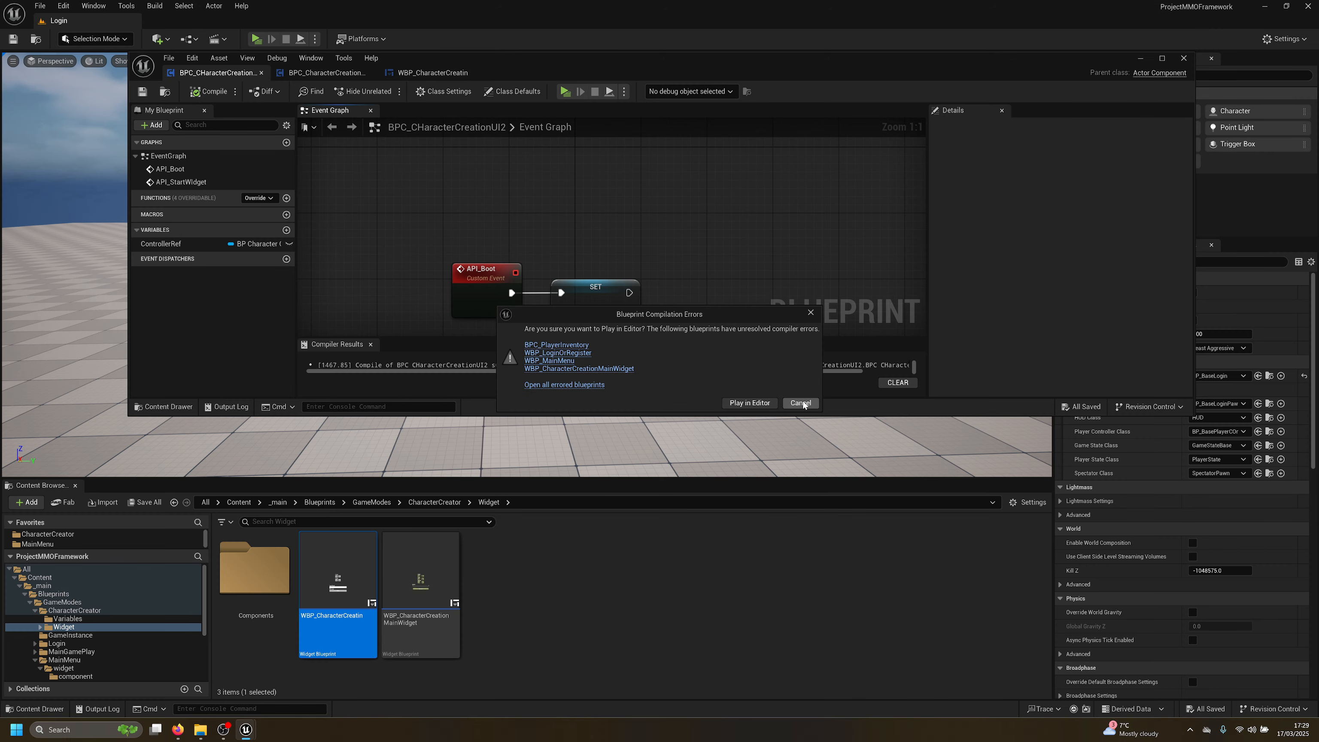
click(750, 403)
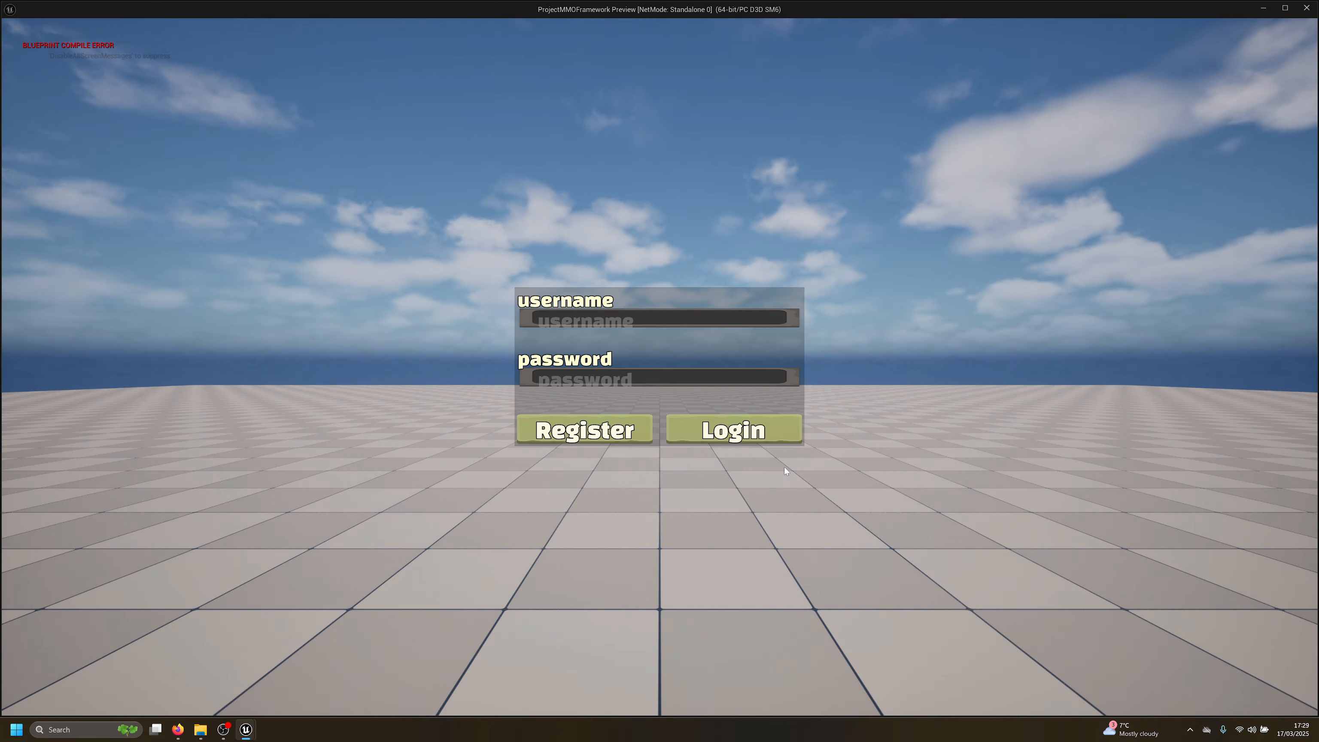
key(Escape)
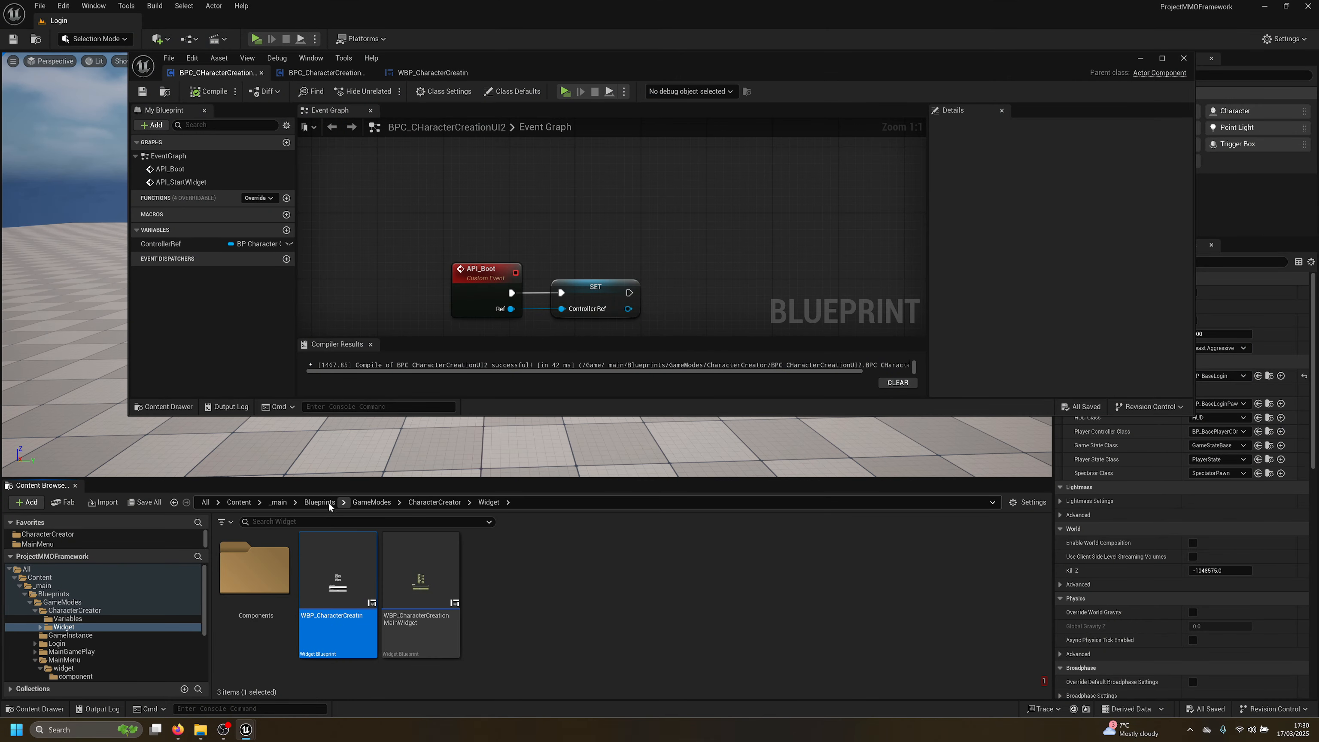
Browse the project's GameModes and MainMenu folders to look over the player and menu blueprints
click(284, 502)
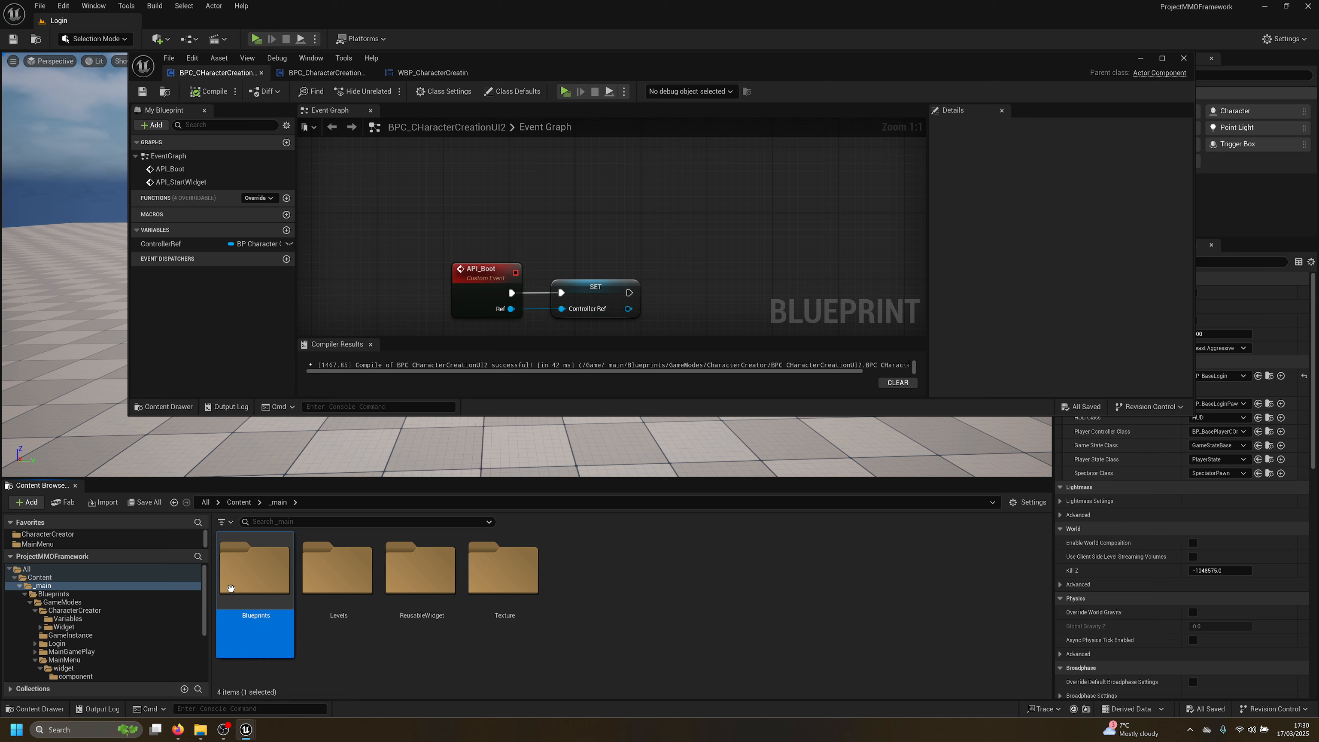
double_click(265, 571)
double_click(291, 587)
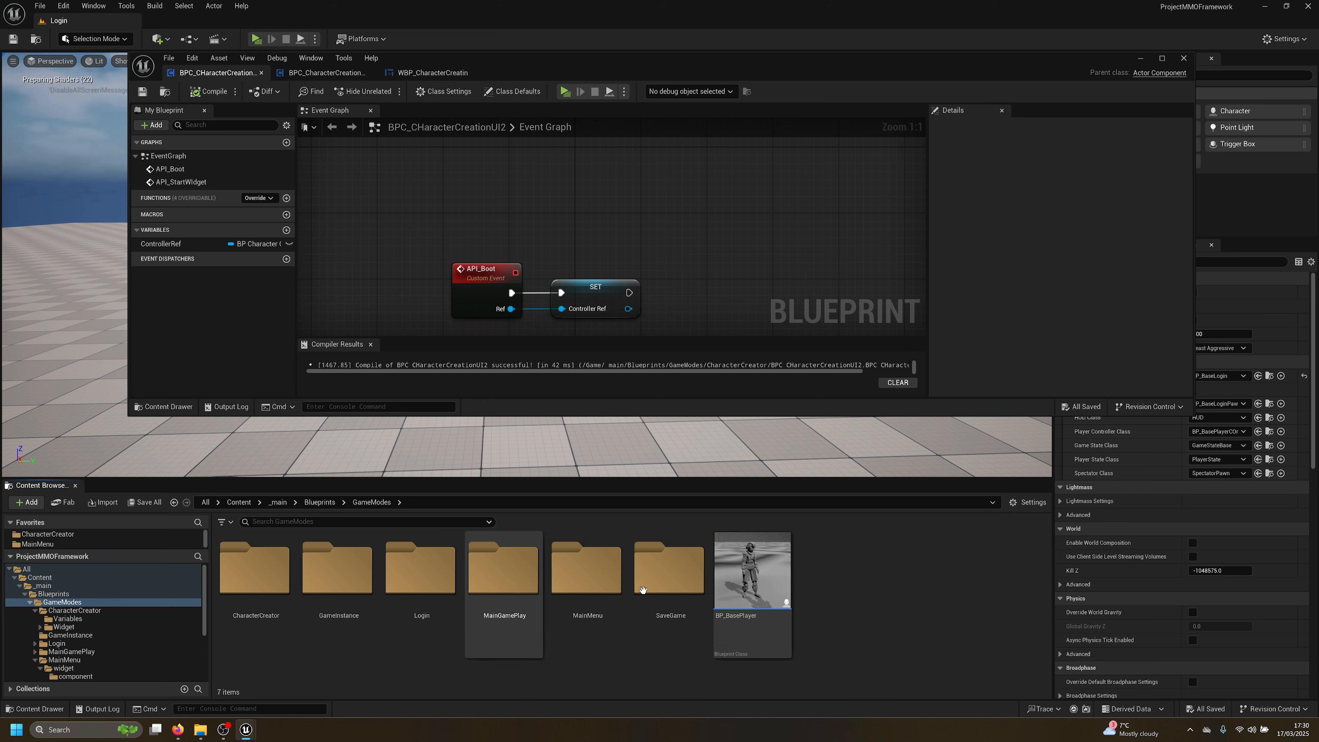
click(744, 578)
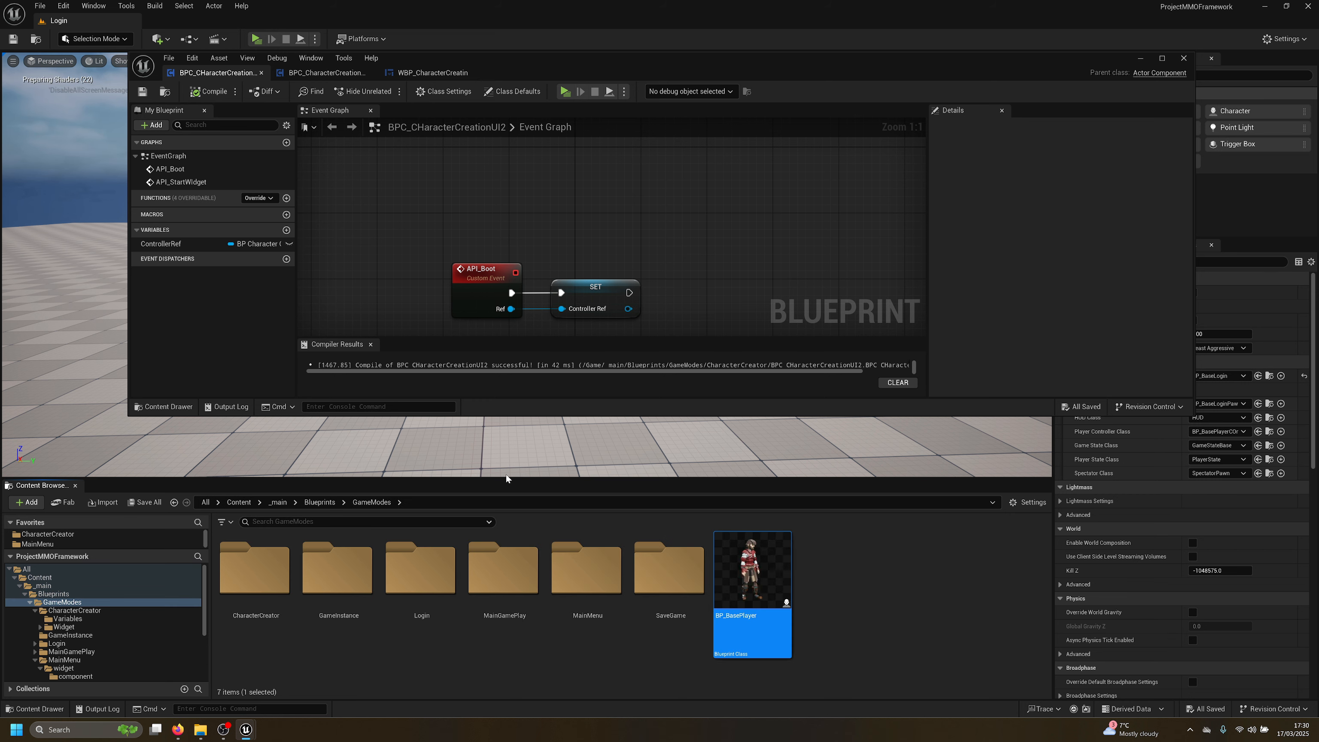
click(588, 72)
click(37, 544)
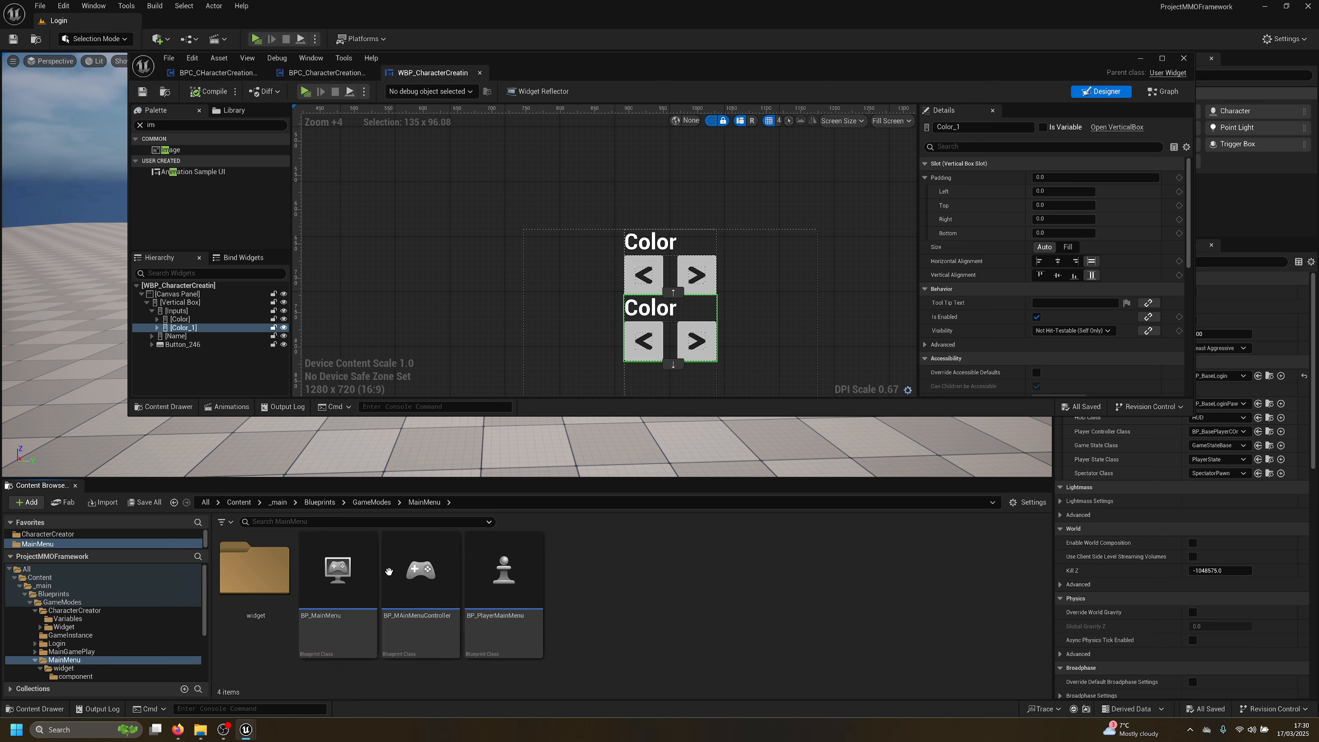
click(309, 503)
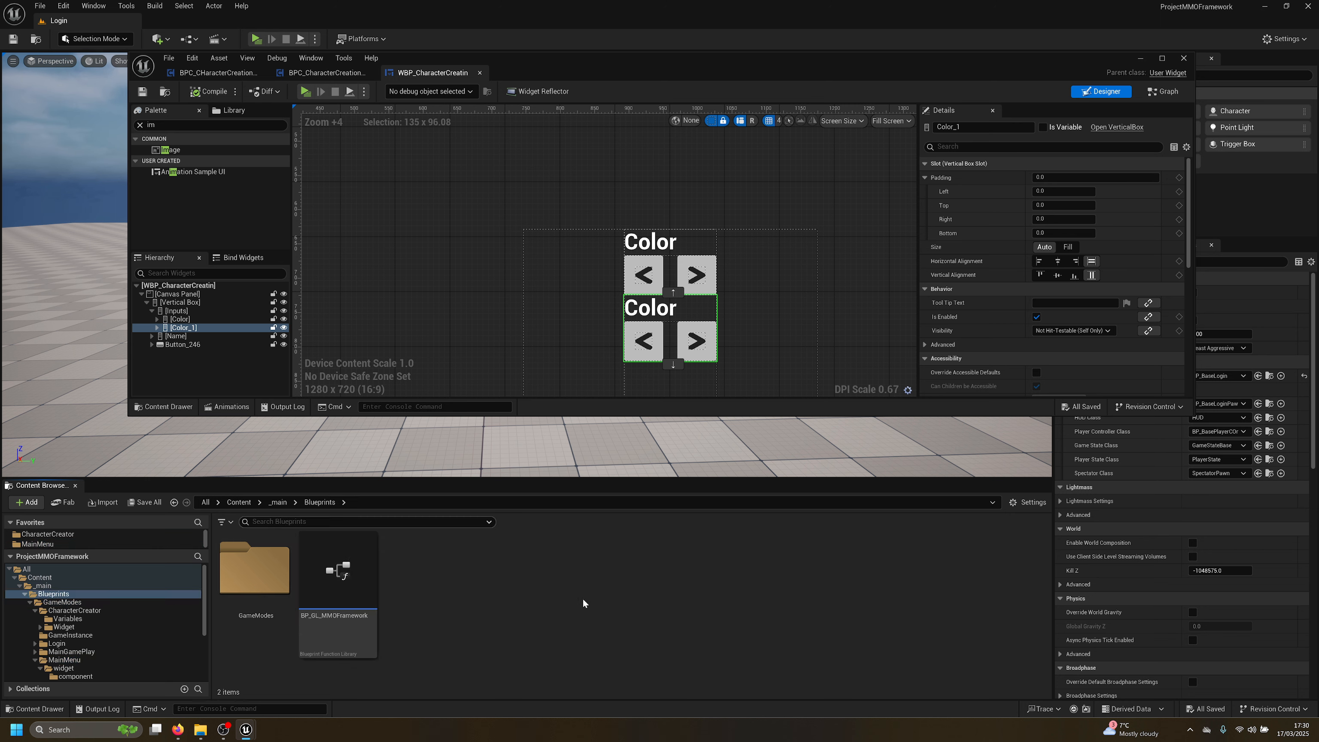
double_click(255, 569)
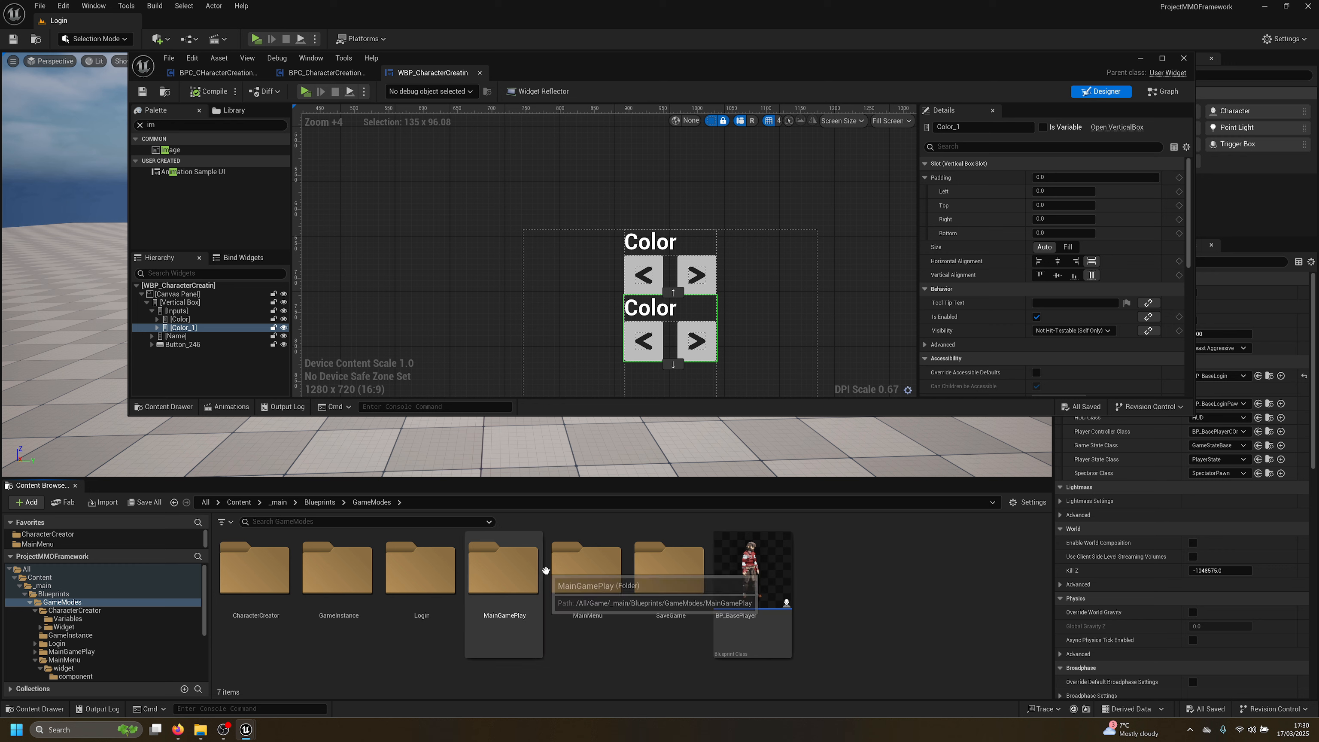
Search the _main folder for "level" and open the Test level
click(317, 503)
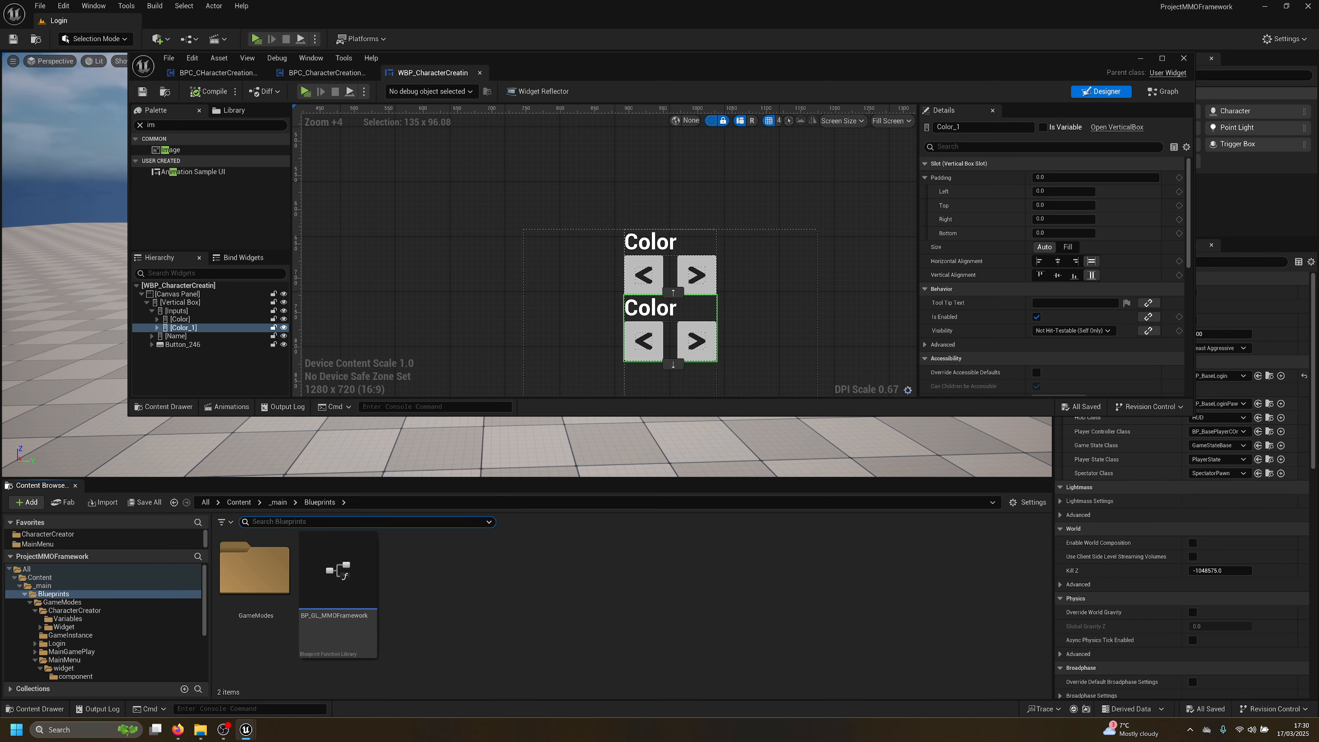
click(585, 603)
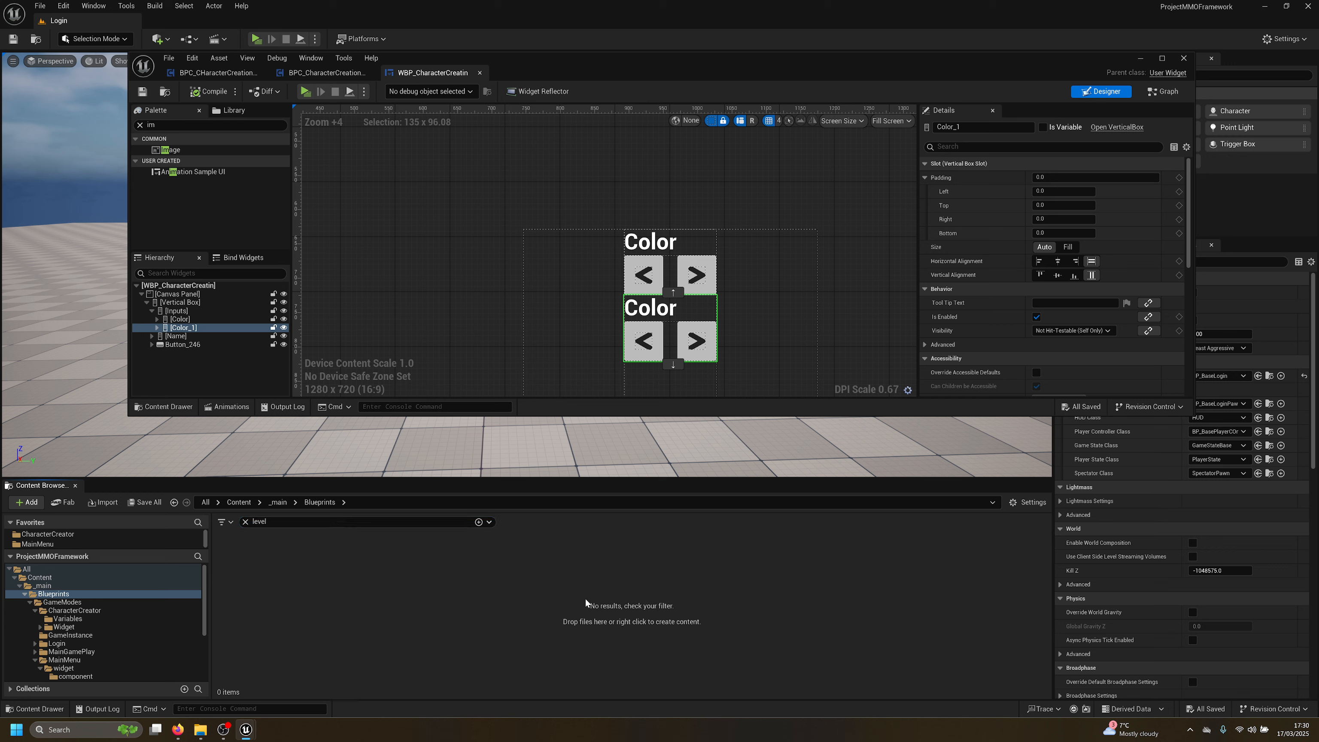
click(281, 503)
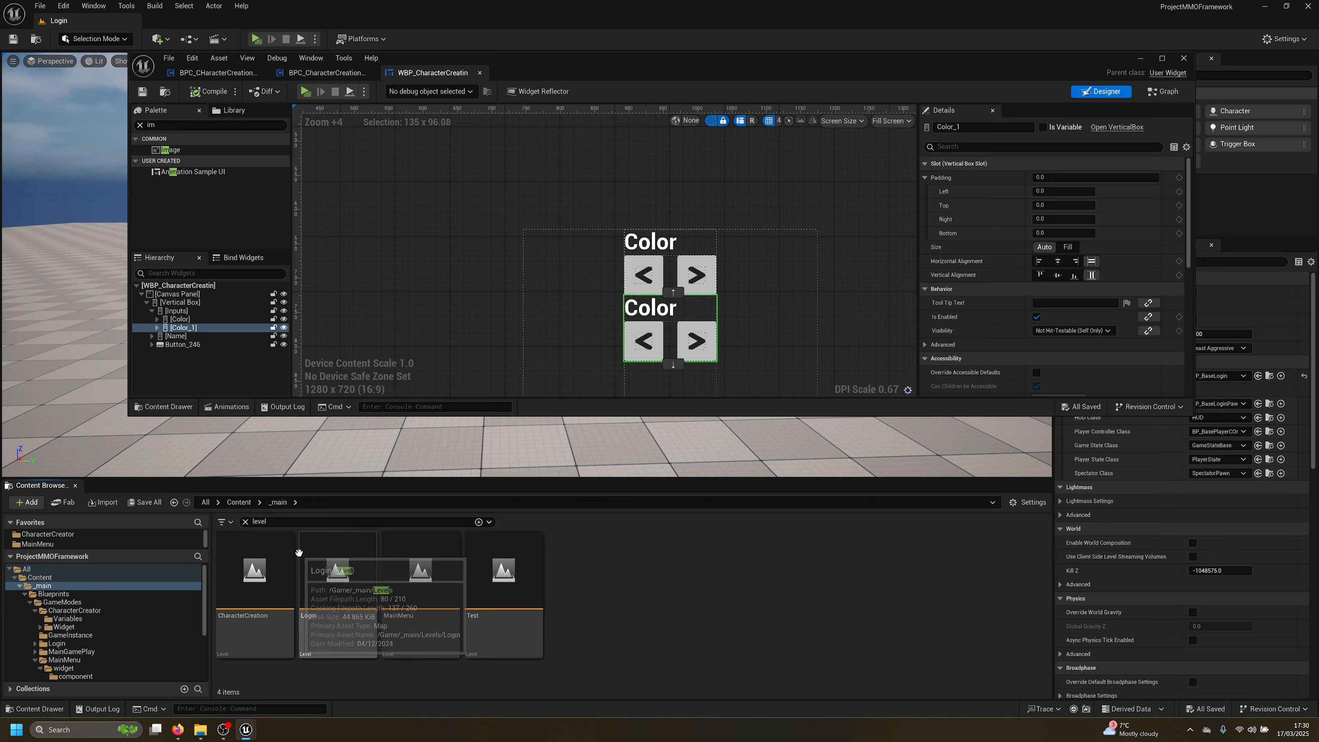
click(509, 546)
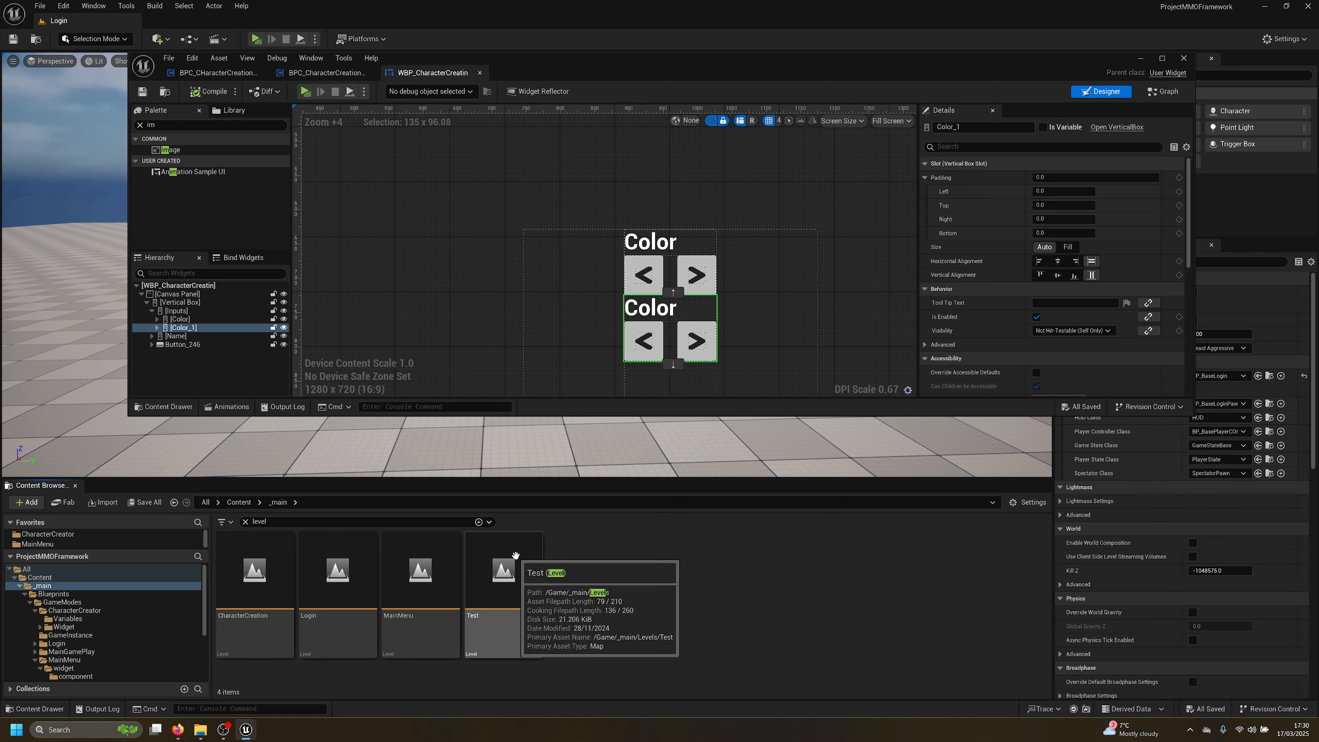
double_click(508, 598)
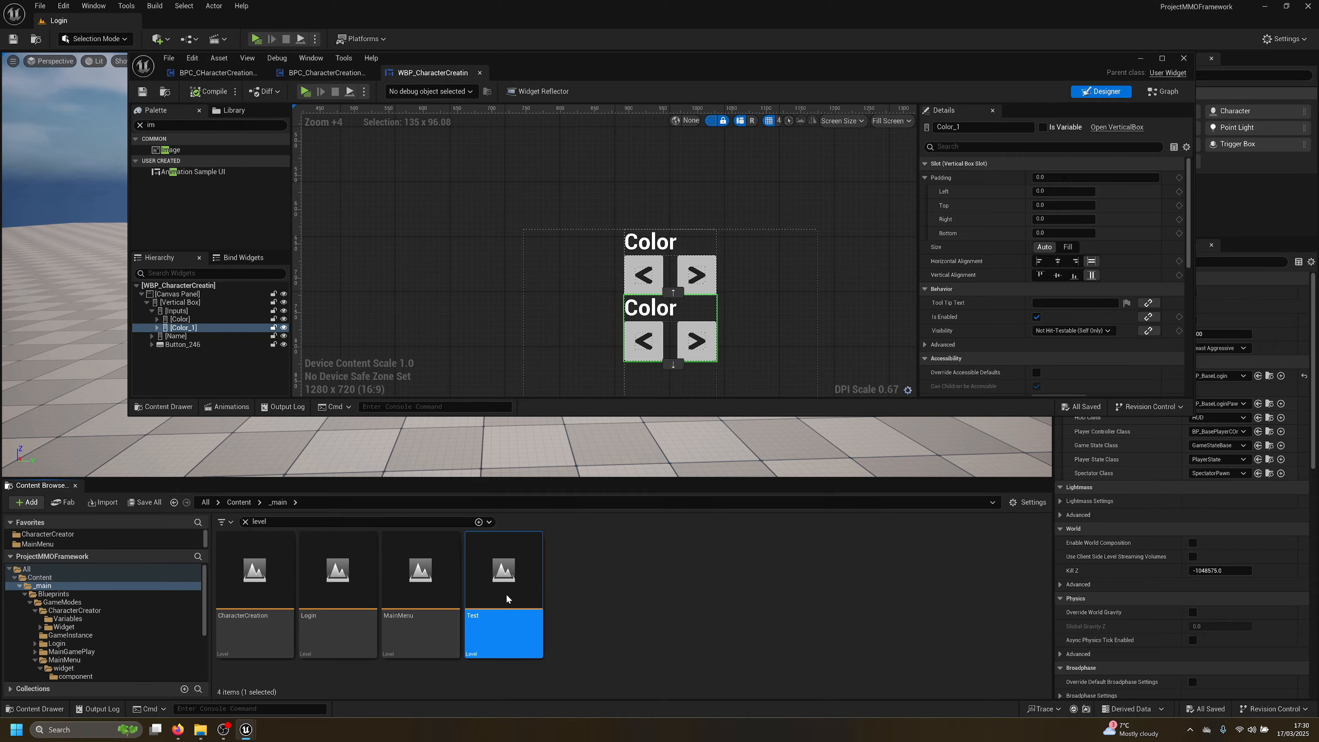
Play the Test level, walk the character forward briefly, and stop the preview
key(alt+p)
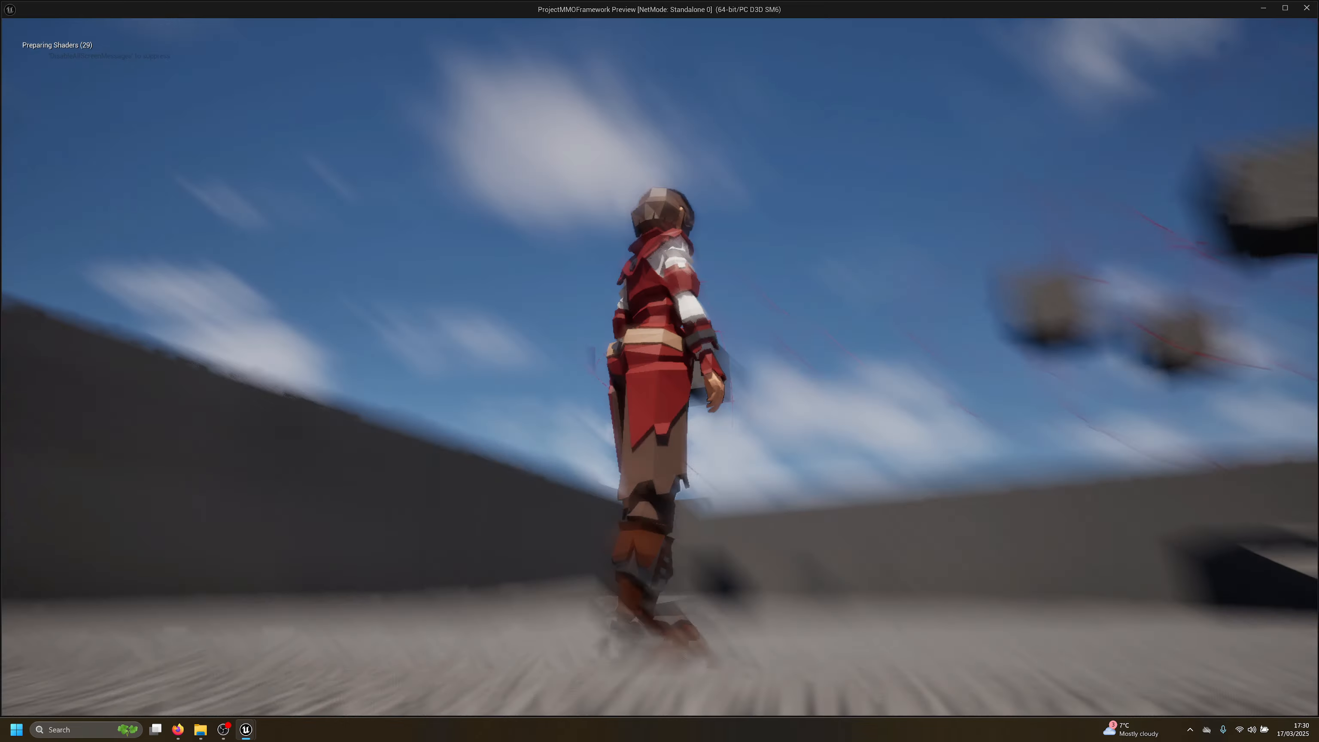
key(w)
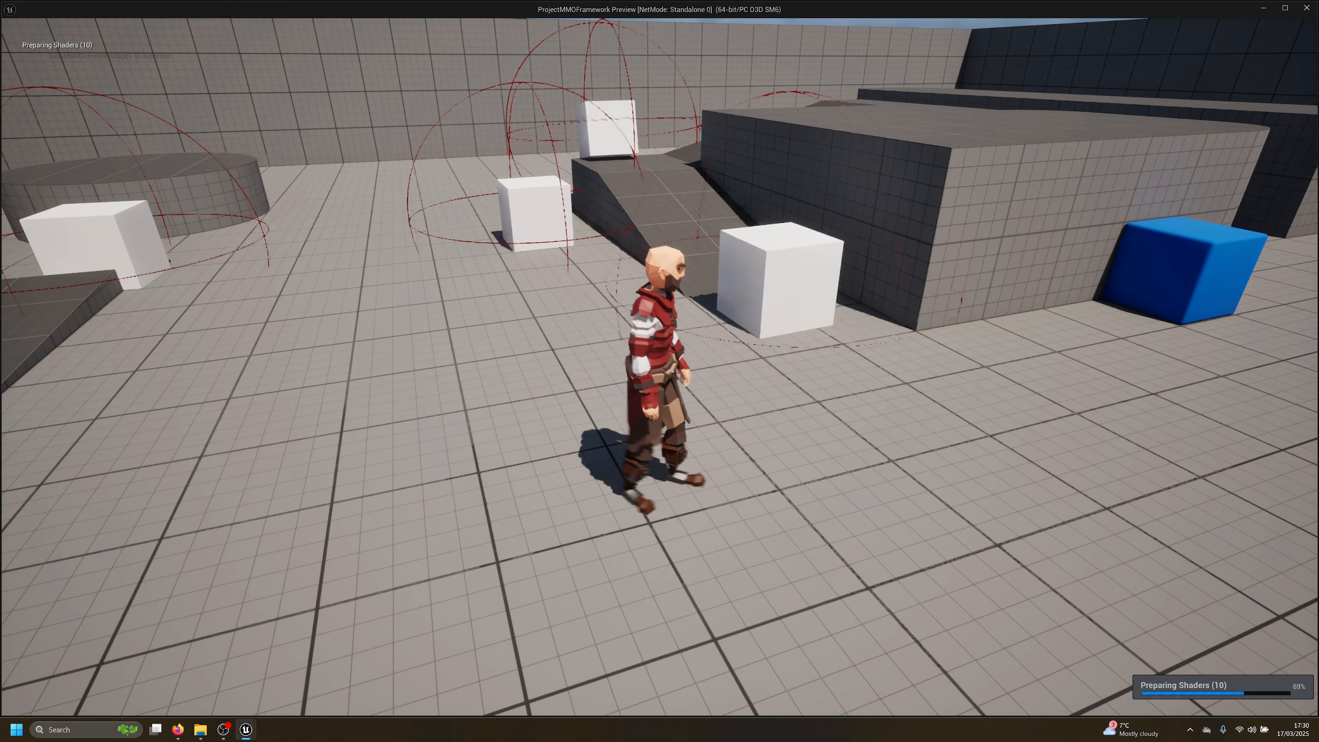
key(Escape)
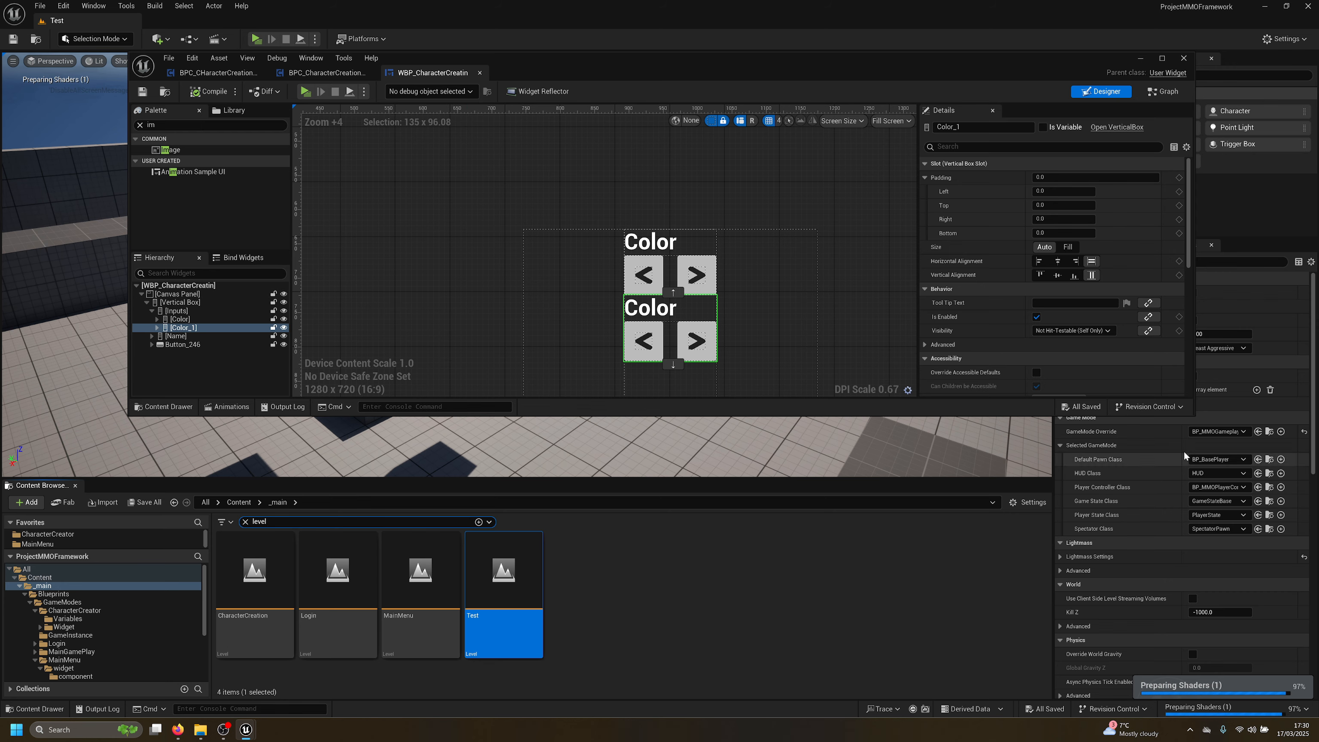
Locate the game mode override and its default pawn class from World Settings, and open BP_BasePlayer in a maximized editor window
right_drag(1019, 255, 1019, 178)
drag(880, 59, 675, 67)
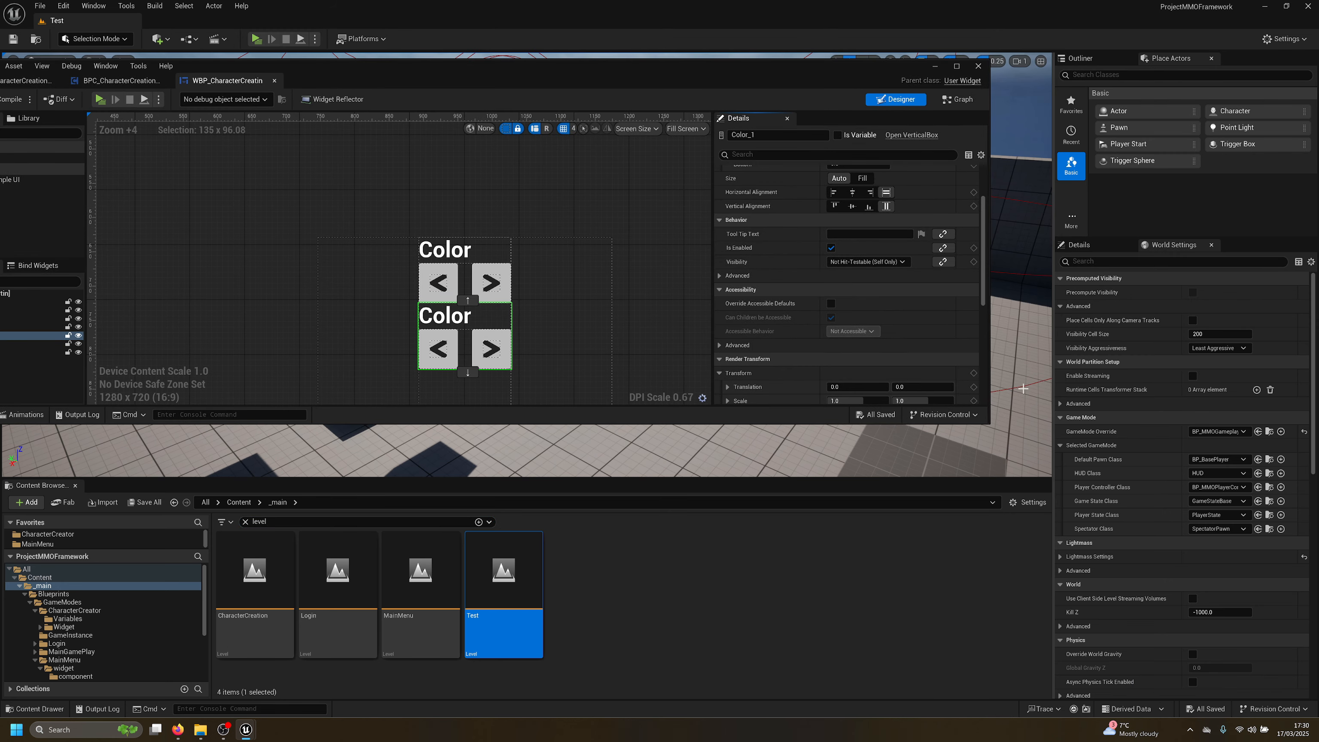
click(1270, 431)
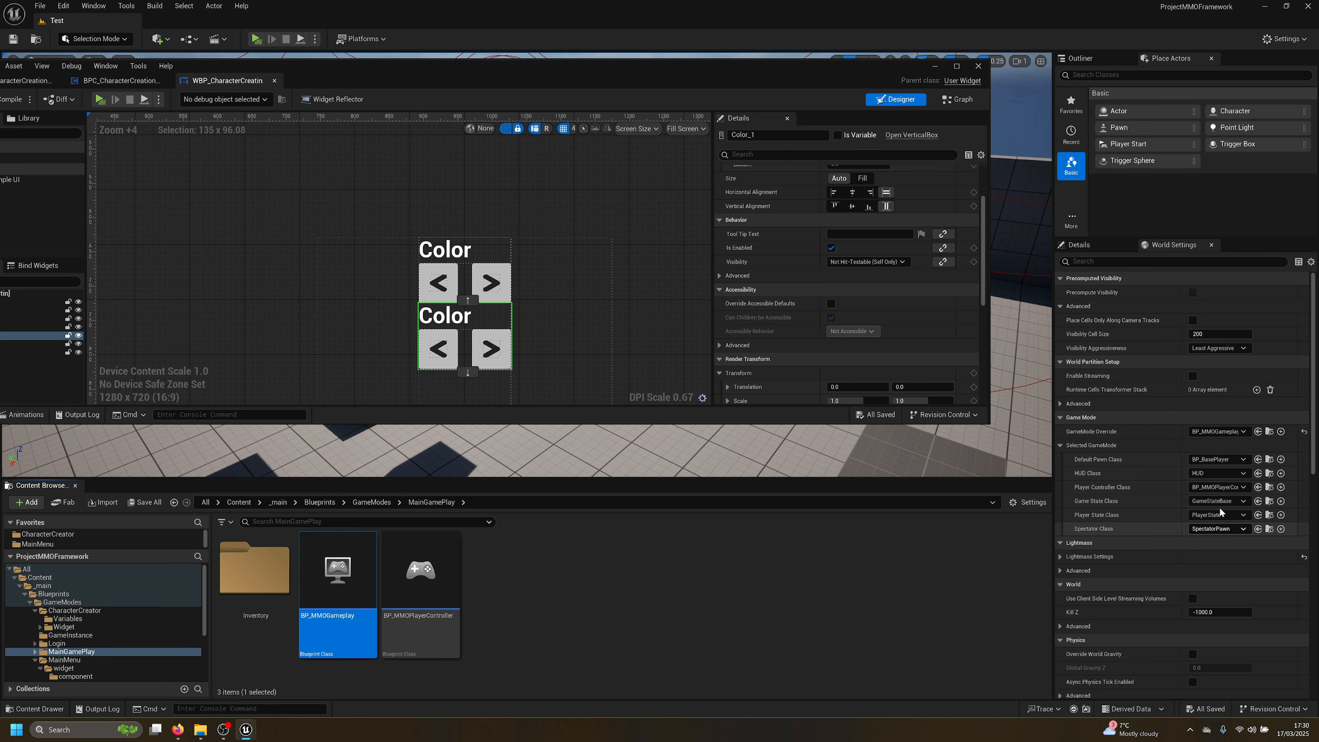
click(1269, 460)
double_click(752, 572)
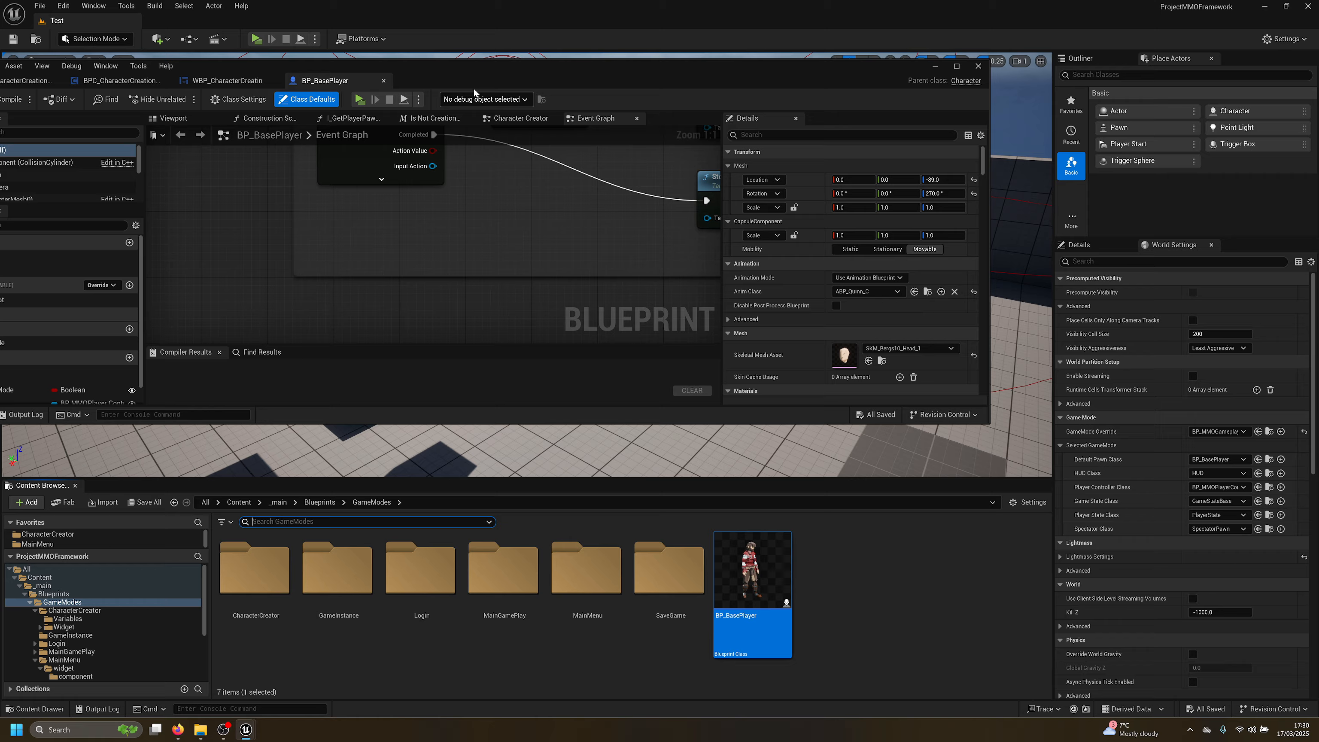
double_click(444, 79)
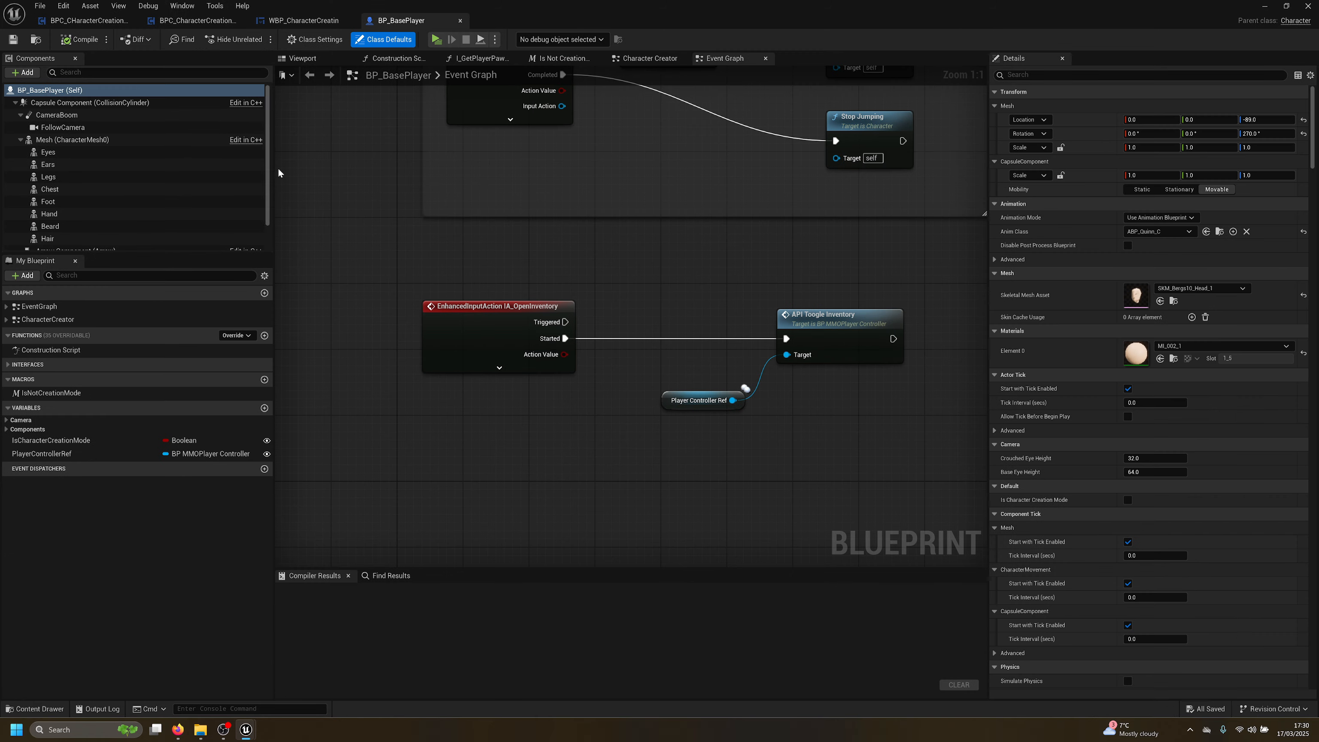
Add the BPC_CHaracterCreationUI2 component to BP_BasePlayer
click(25, 72)
text(bp)
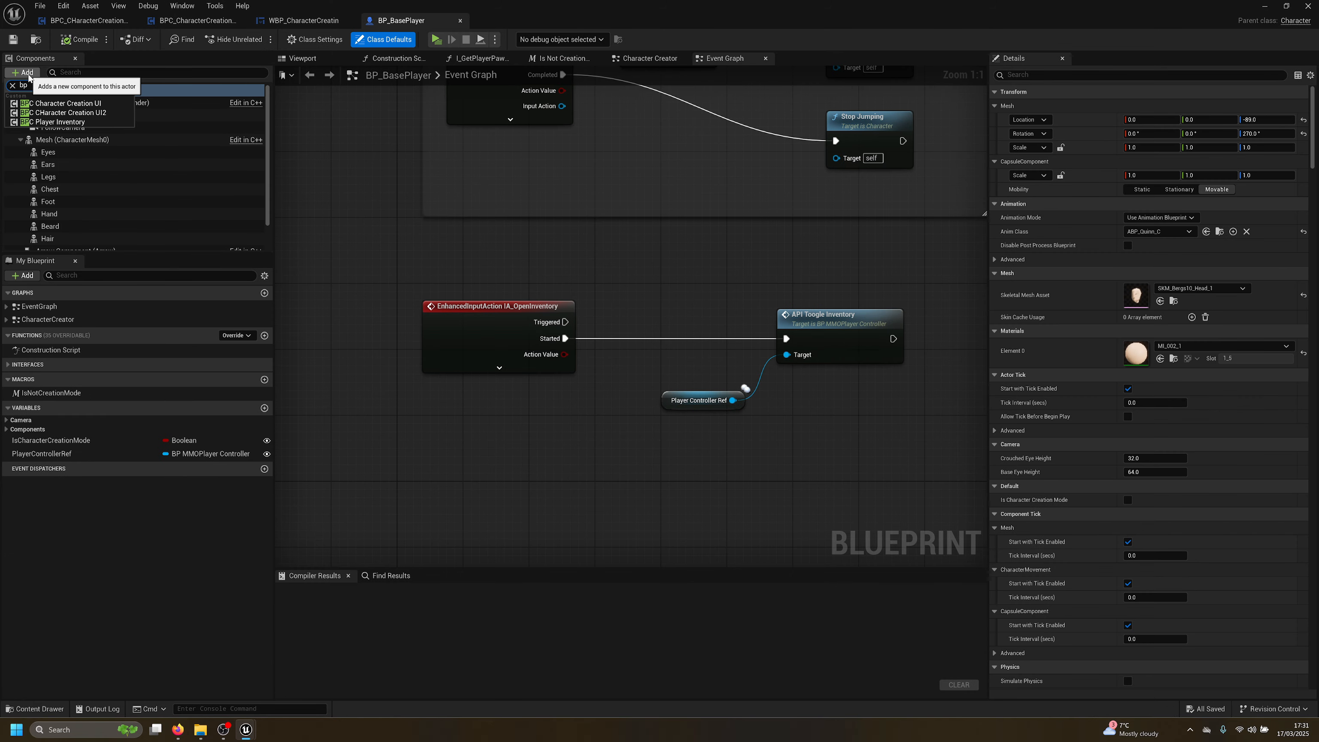
click(81, 116)
Place a BPC_CHaracterCreationUI2 reference above the Add Input Mapping section in the event graph and create an API Boot call from it
scroll(623, 234, down, 3)
right_drag(623, 234, 898, 362)
scroll(613, 317, up, 1)
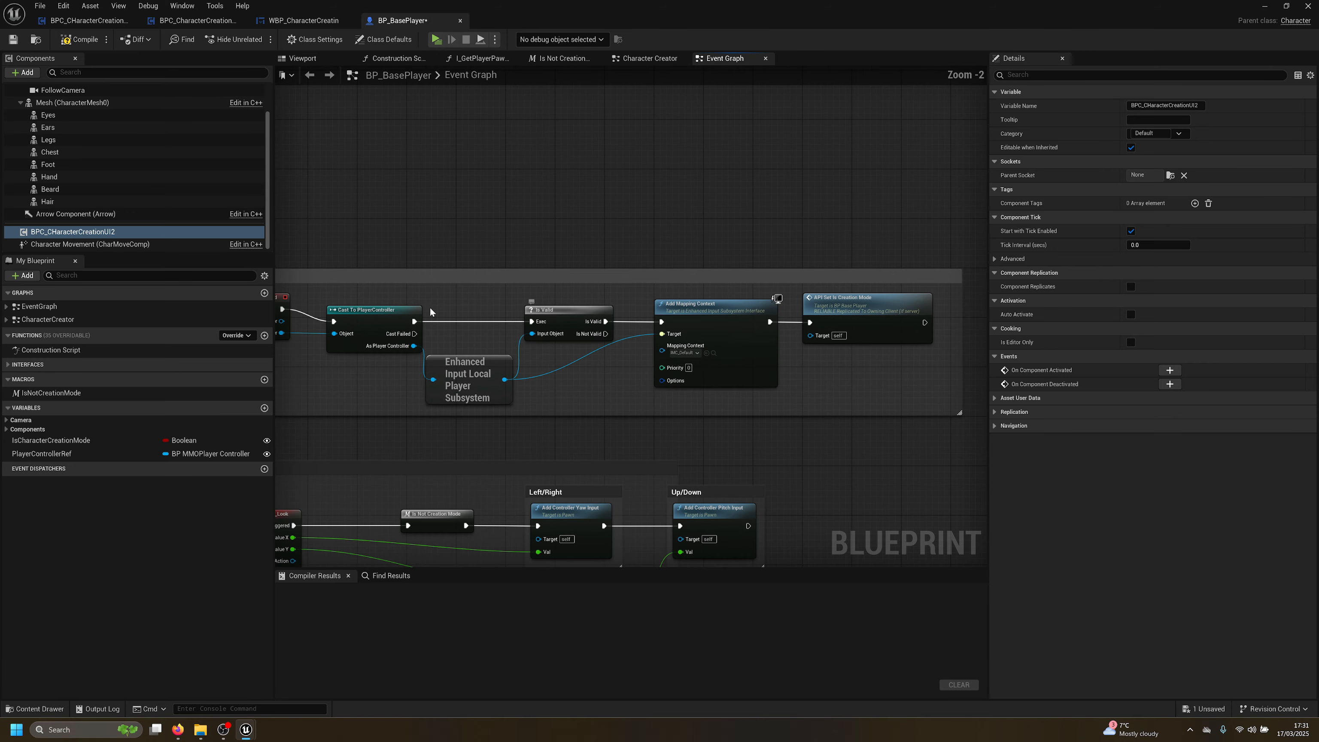
right_drag(390, 309, 275, 293)
right_drag(795, 318, 501, 318)
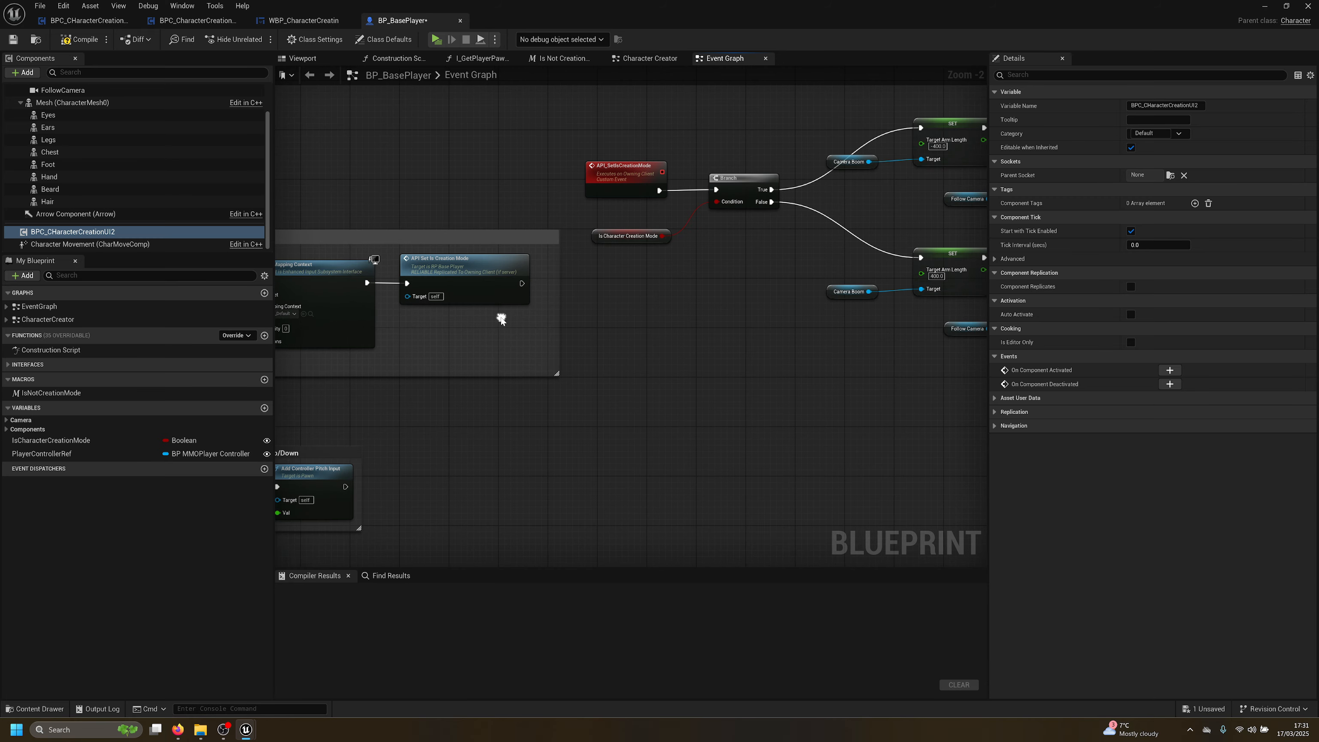
scroll(501, 319, up, 2)
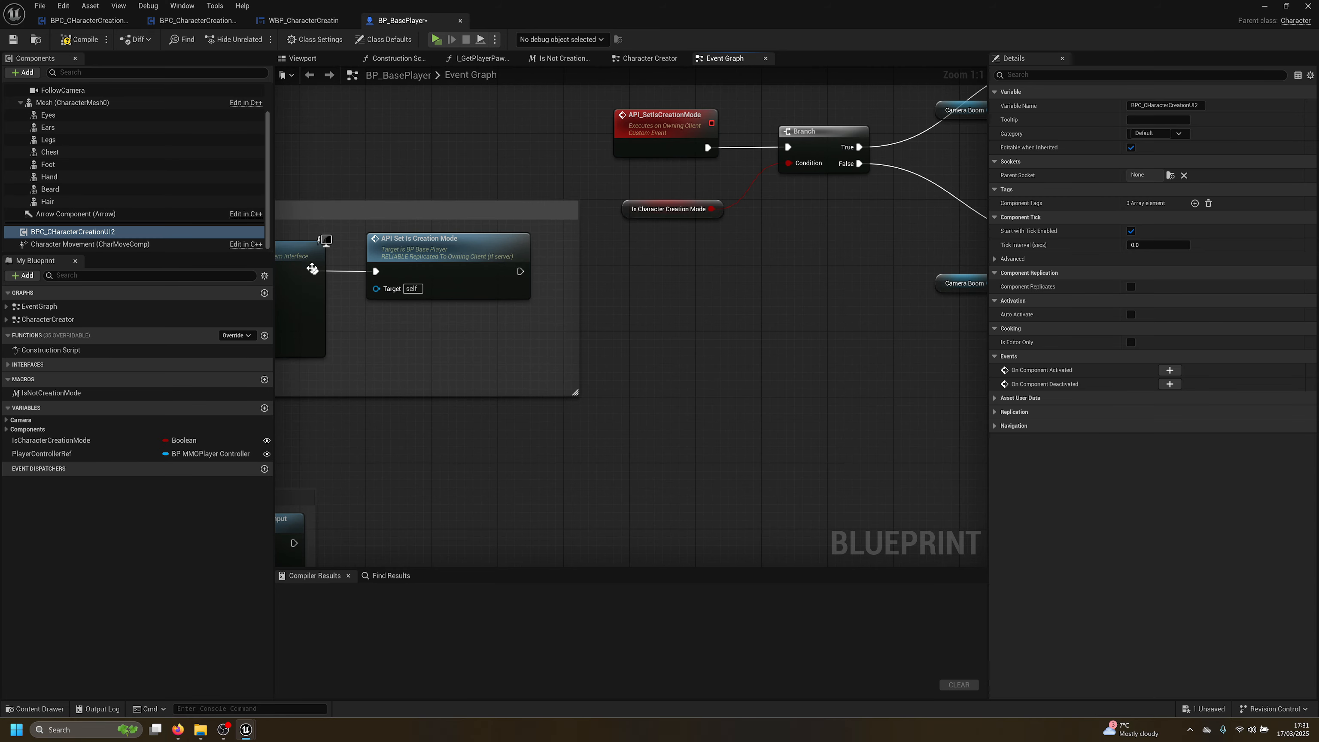
right_drag(312, 268, 781, 341)
right_drag(442, 294, 670, 229)
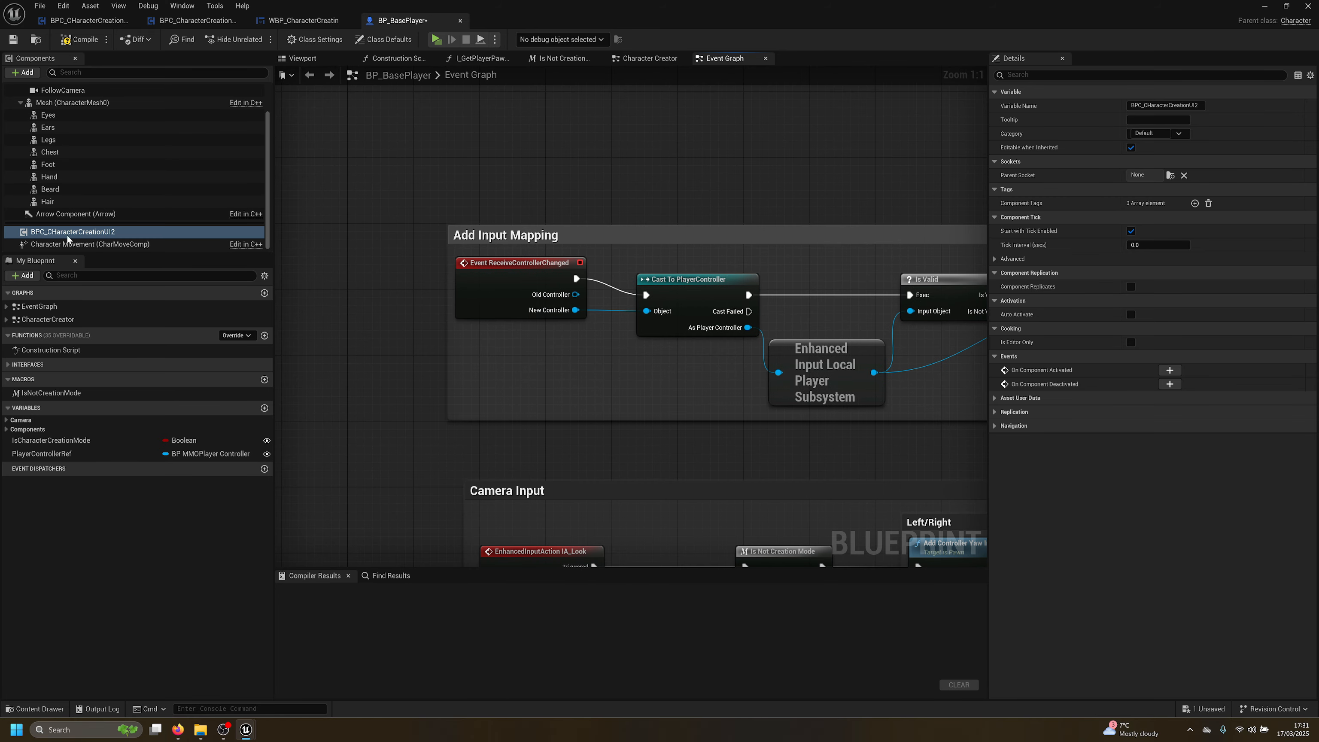
drag(89, 232, 566, 176)
drag(654, 184, 687, 171)
text(api boo)
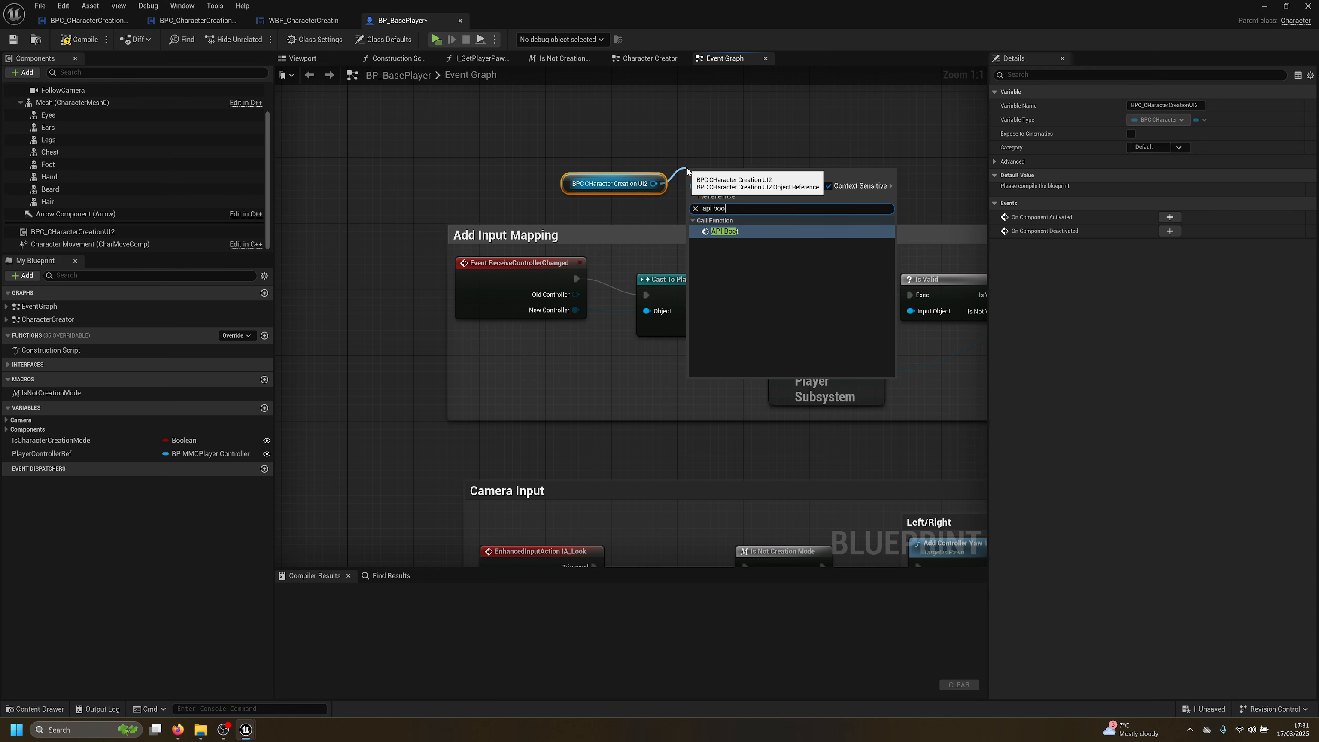
key(Return)
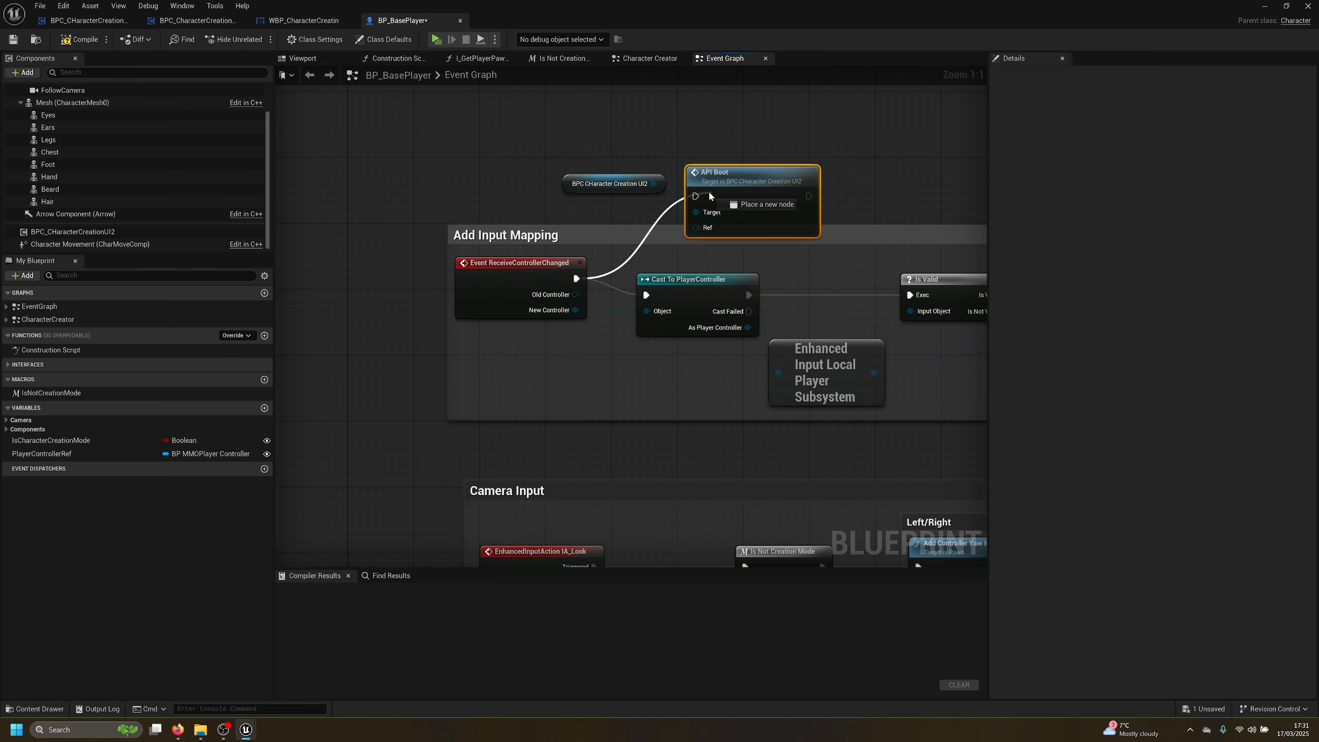
Wire API Boot between Event ReceiveControllerChanged and Cast To PlayerController, and compile and save BP_BasePlayer
drag(809, 196, 646, 294)
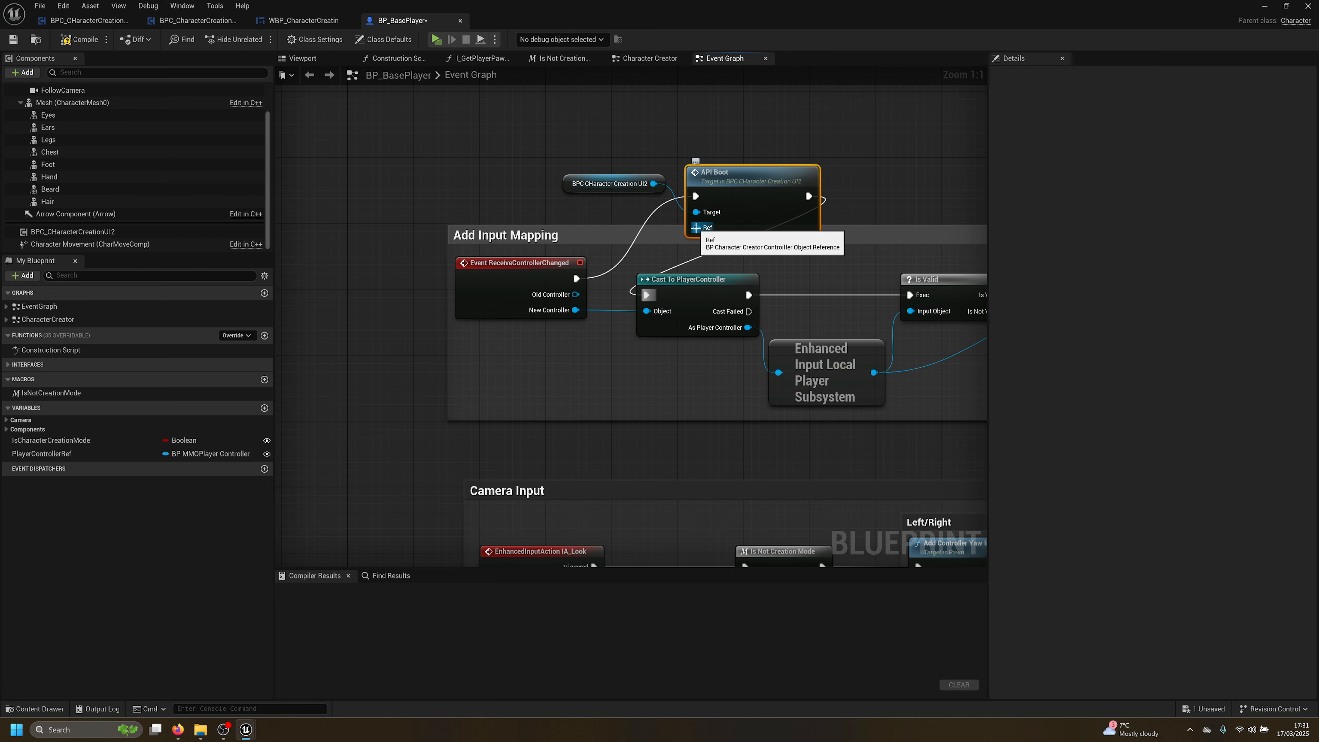
drag(694, 122, 556, 198)
click(79, 39)
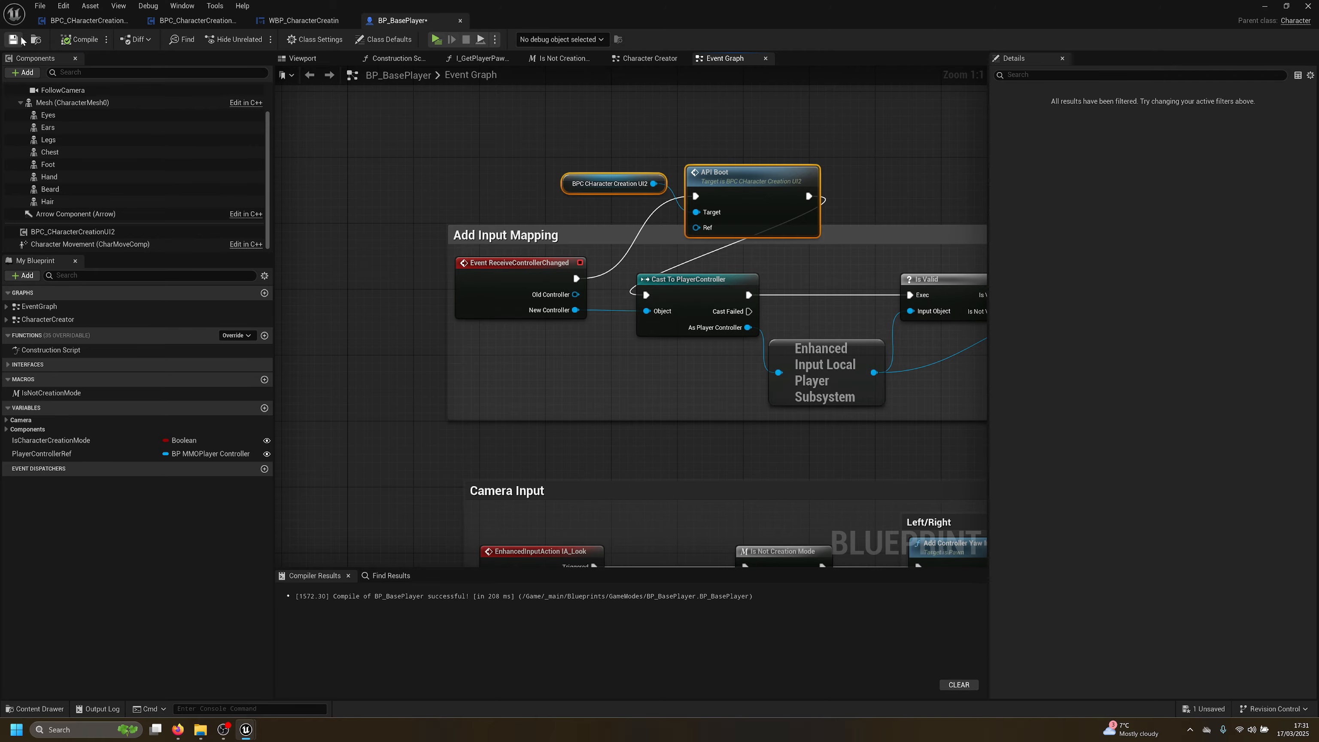
key(ctrl+s)
Play the level to check whether the character creation widget appears, and stop the preview
click(436, 40)
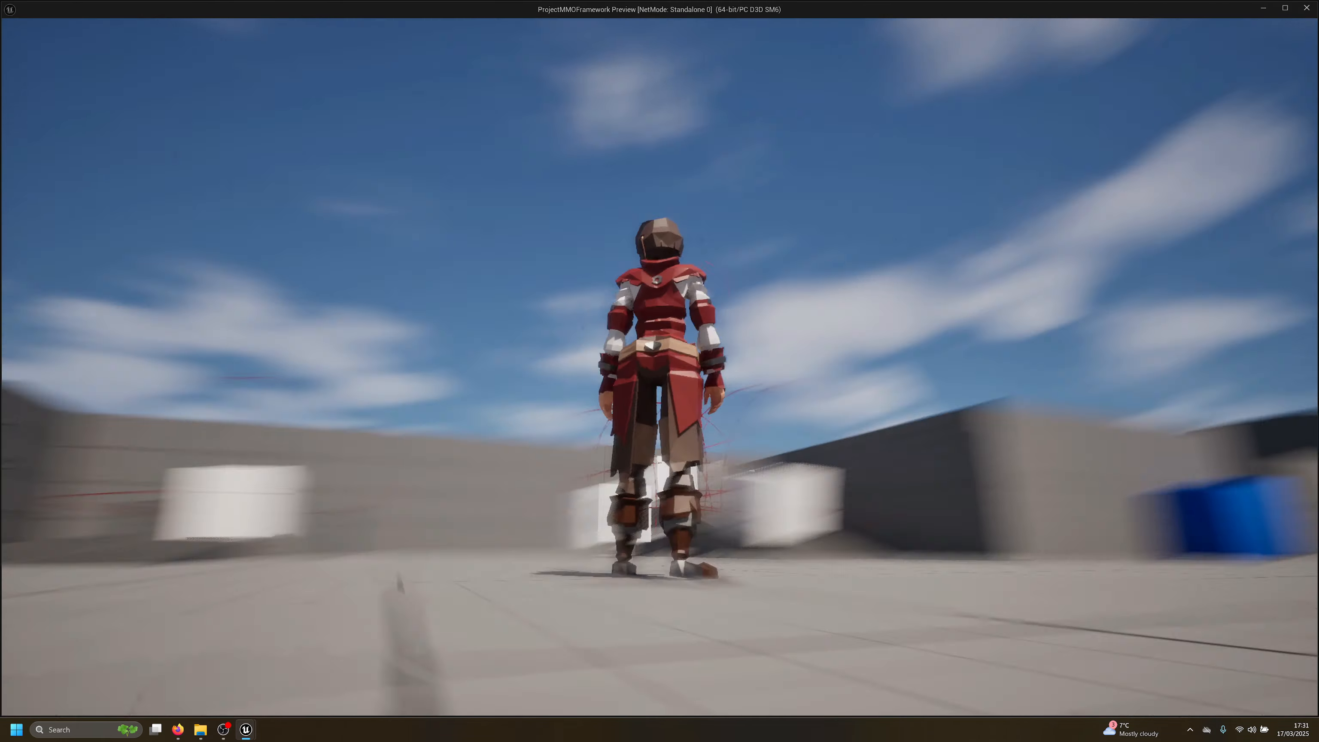
key(w)
key(Escape)
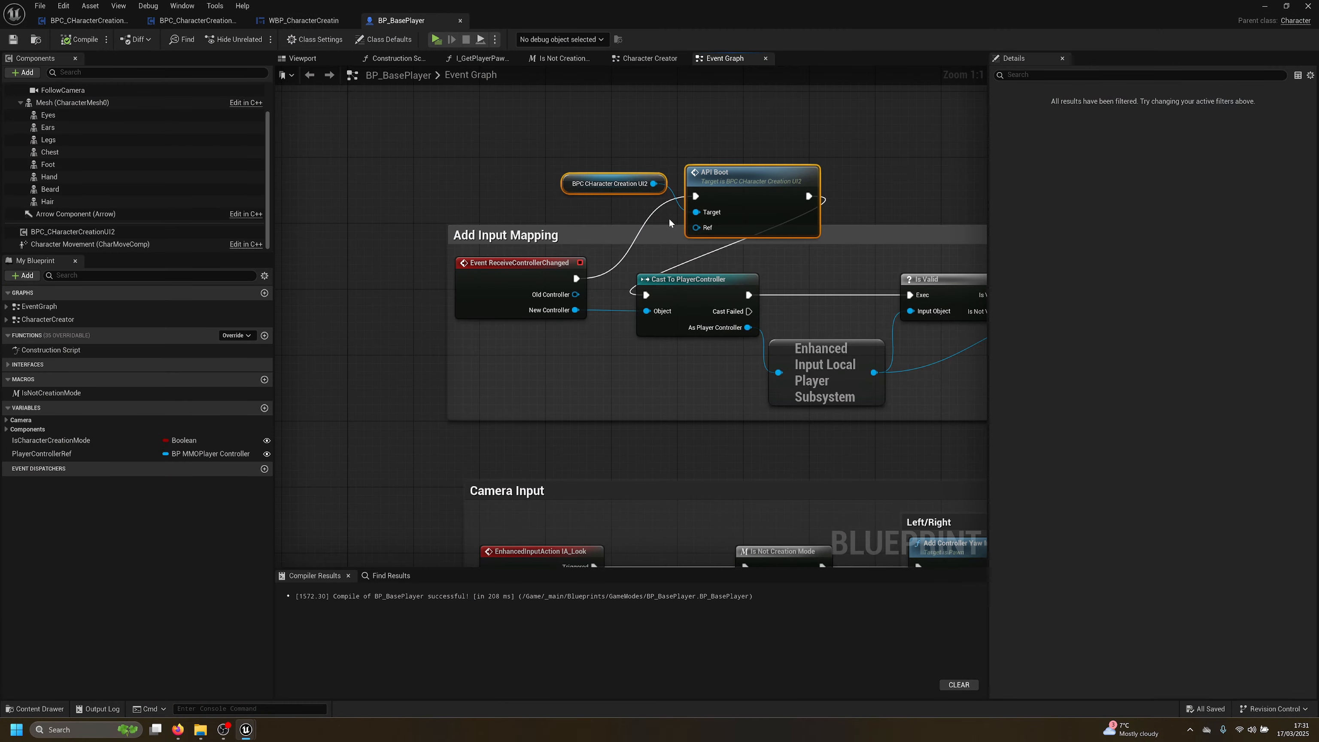
Set a breakpoint on the API Boot call and play the level to check that it executes
click(734, 178)
key(F9)
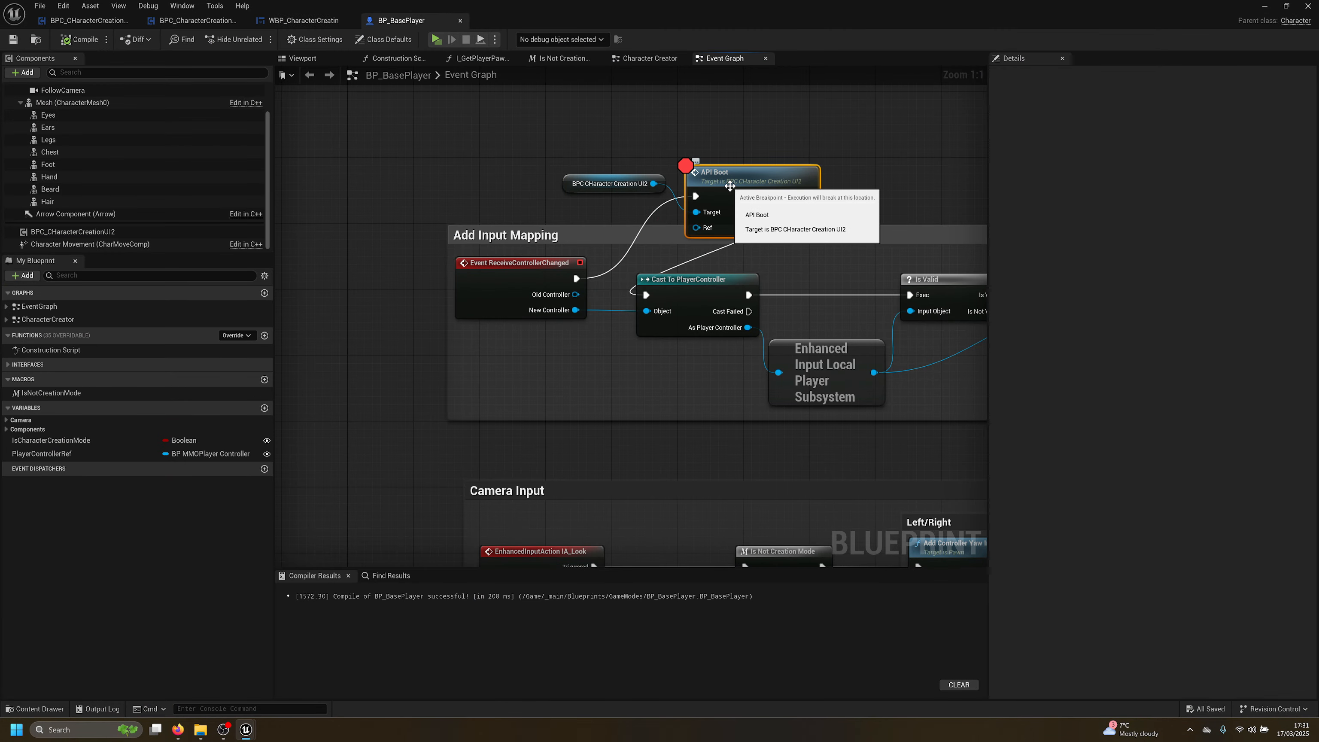
key(alt+p)
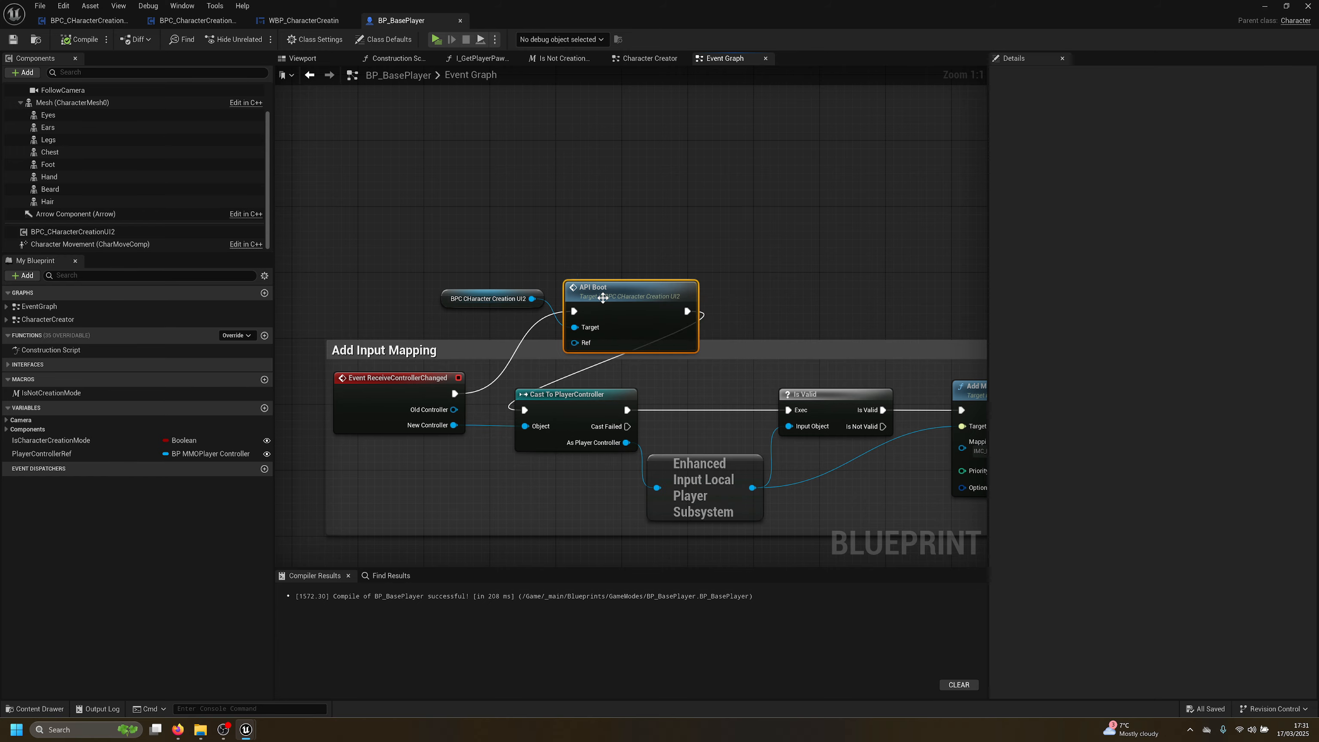
Open the API_Boot event's definition in BPC_CHaracterCreationUI2 and connect an API Start Widget call after the Controller Ref SET node
double_click(604, 297)
click(604, 298)
right_drag(733, 330, 573, 265)
drag(499, 237, 679, 240)
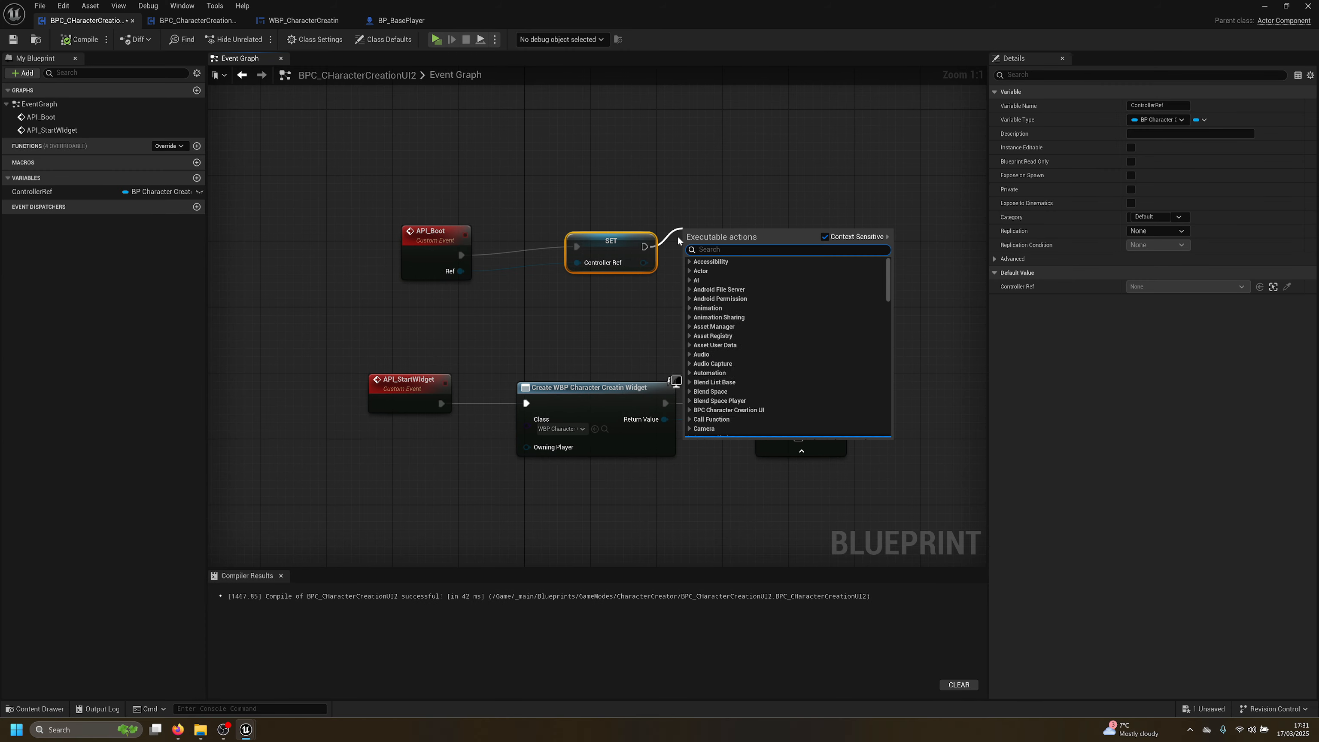
text(api)
key(Down)
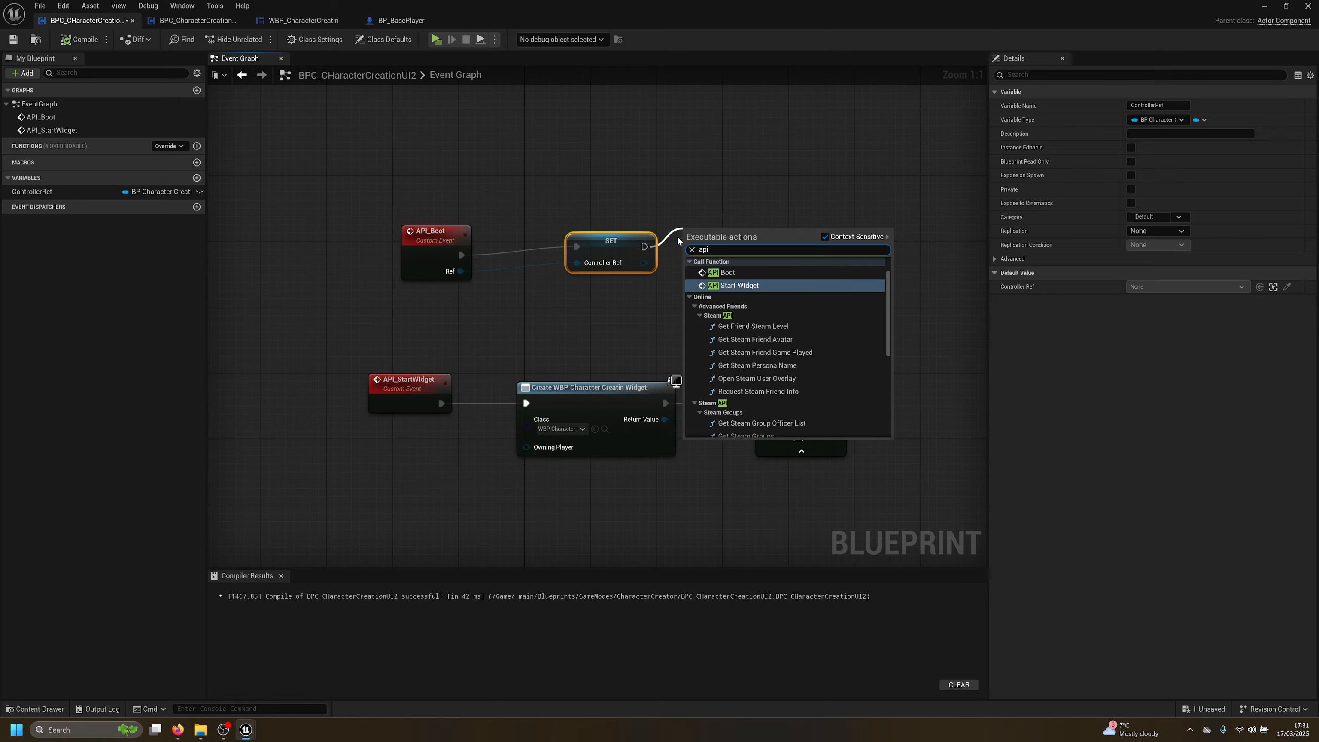
key(Return)
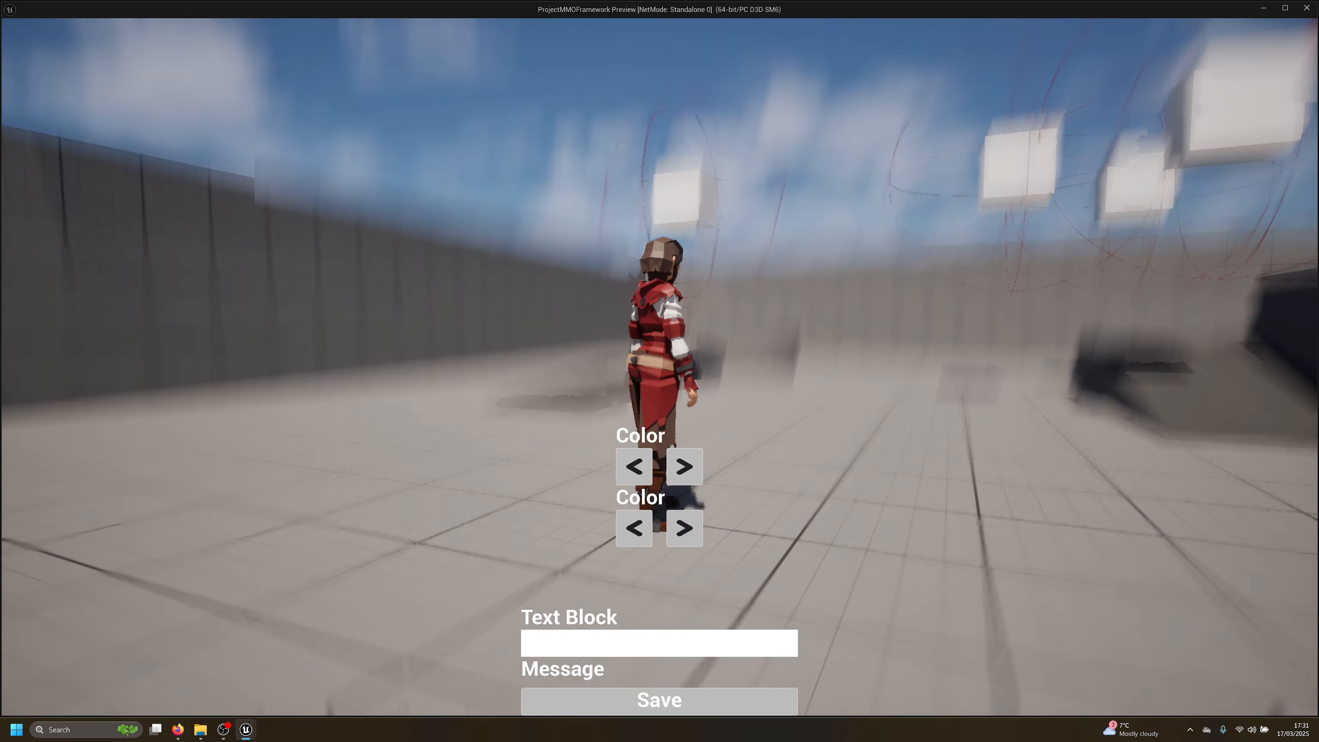
Play the level and move the character around to check the character creation widget on screen
key(w)
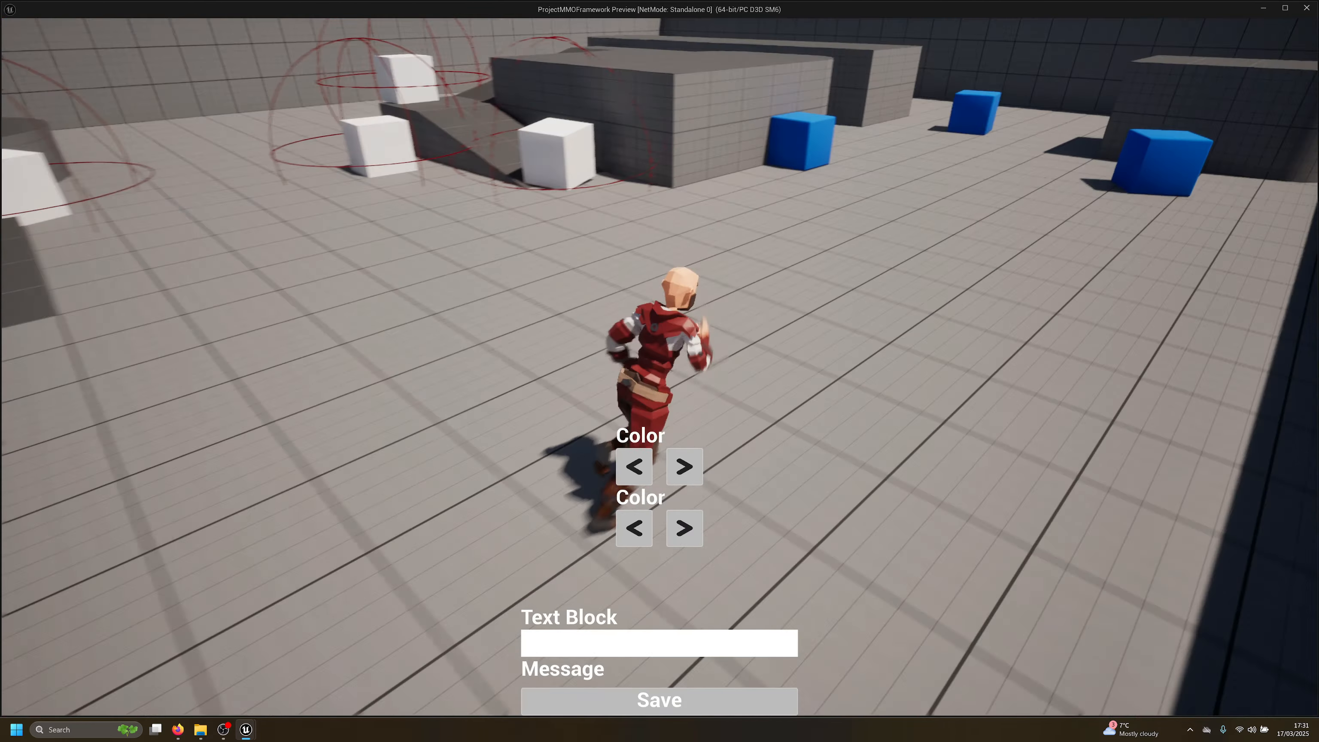
key(w)
key(a)
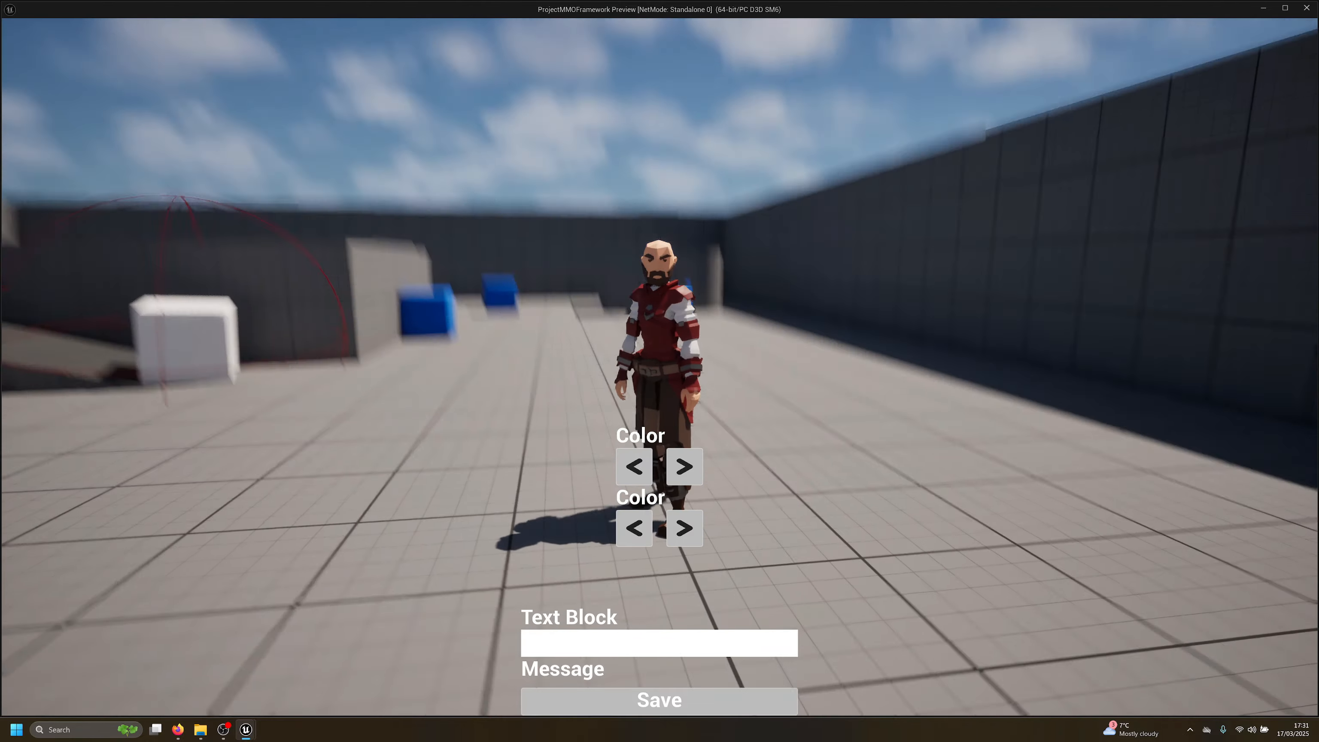